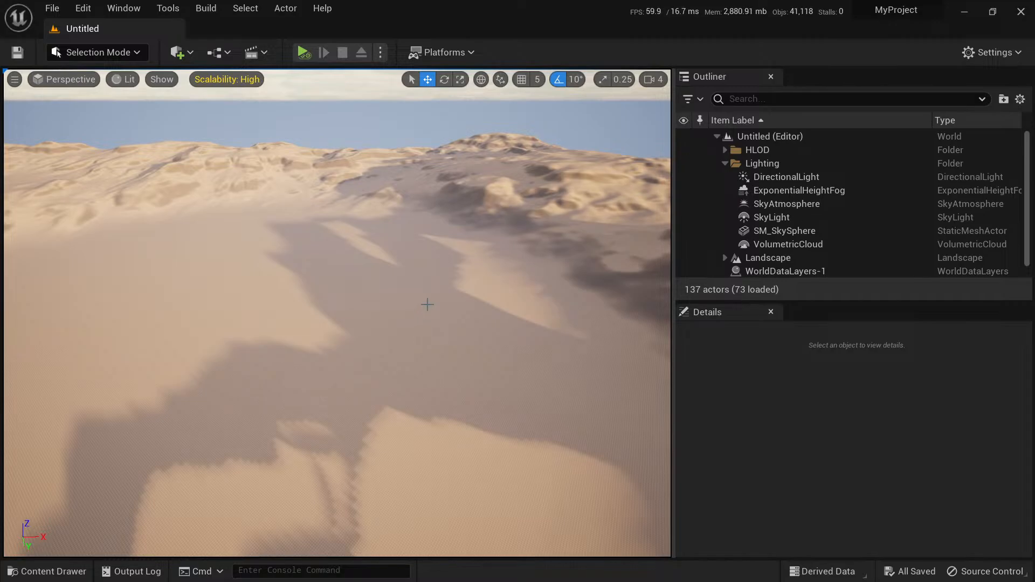
# Look around the desert landscape of the untitled level from several angles in the viewport.
pyautogui.moveTo(427, 305)
pyautogui.mouseDown(button='right')
pyautogui.moveTo(414, 293)
pyautogui.moveTo(520, 283)
pyautogui.moveTo(656, 294)
pyautogui.moveTo(624, 277)
pyautogui.moveTo(501, 306)
pyautogui.moveTo(428, 304)
pyautogui.mouseUp(button='right')
pyautogui.press('w')
pyautogui.press('w')
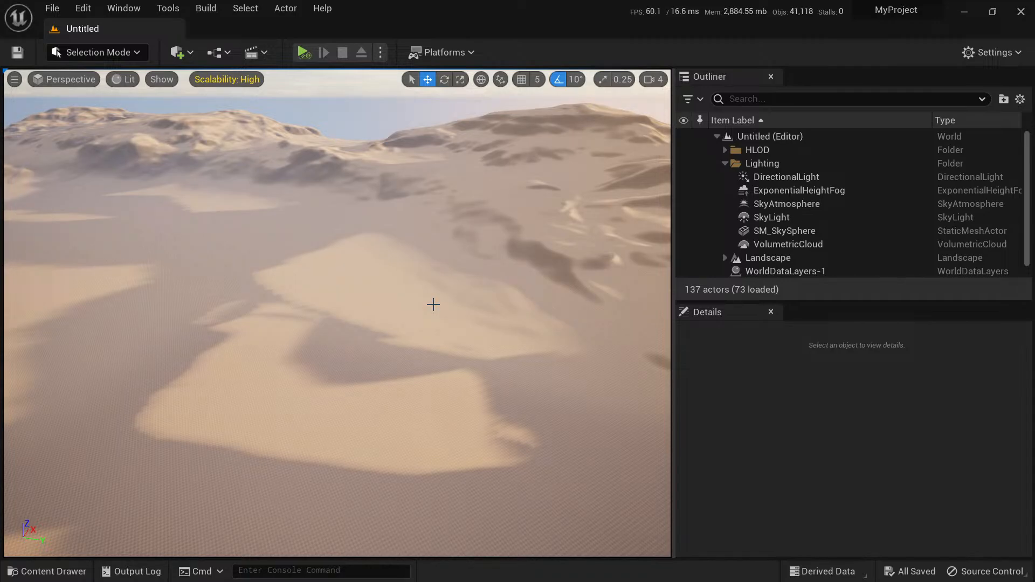
pyautogui.moveTo(433, 304); pyautogui.dragTo(385, 290, button='right')
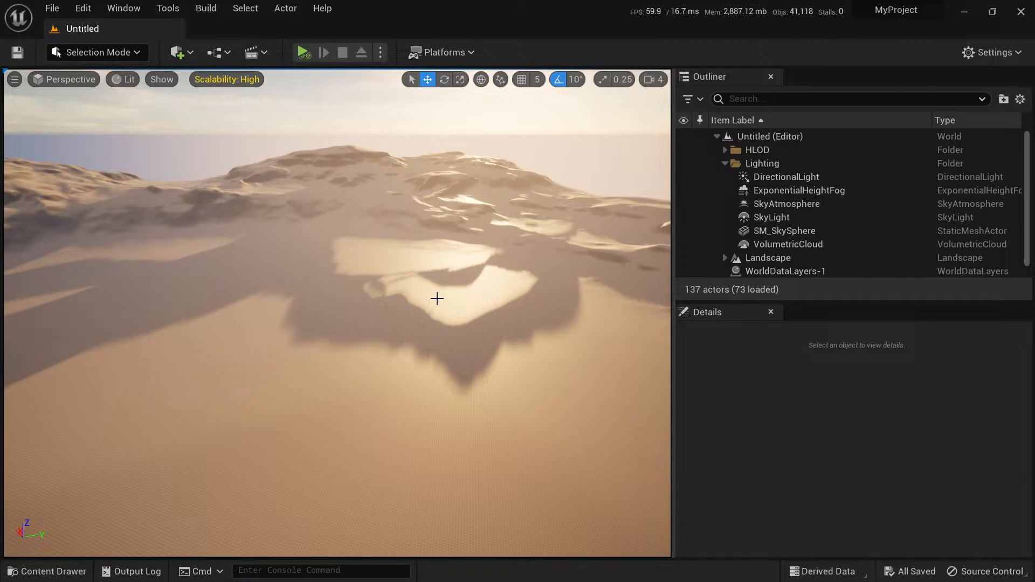
pyautogui.moveTo(434, 301); pyautogui.dragTo(453, 295, button='right')
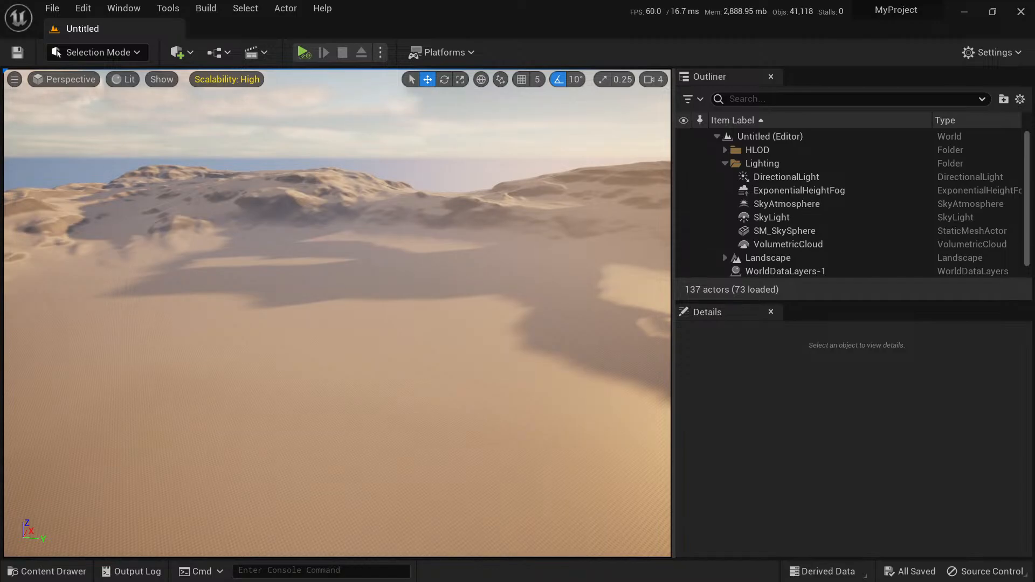
pyautogui.moveTo(424, 305); pyautogui.dragTo(424, 306, button='right')
pyautogui.moveTo(357, 305); pyautogui.dragTo(358, 306, button='right')
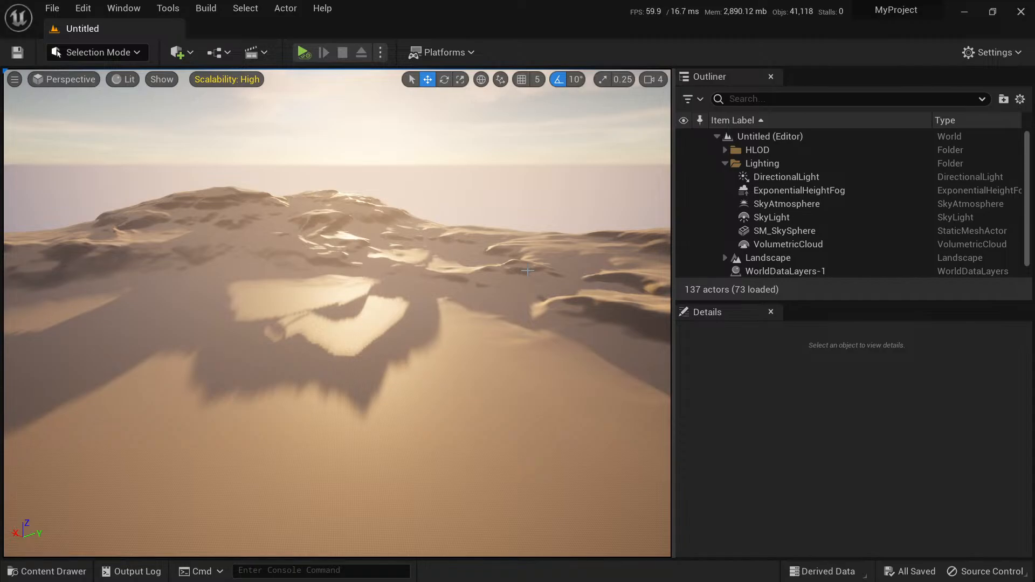
pyautogui.moveTo(527, 271); pyautogui.dragTo(455, 363, button='right')
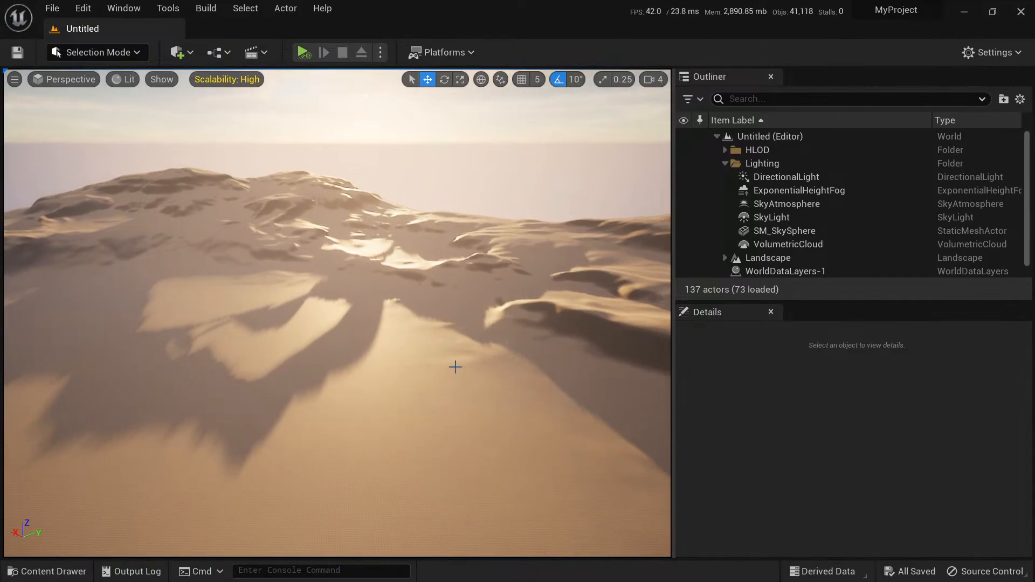
# Create a folder named WP_CrazyTest in the project's root Content folder and open it.
pyautogui.hotkey('ctrl', 'space')
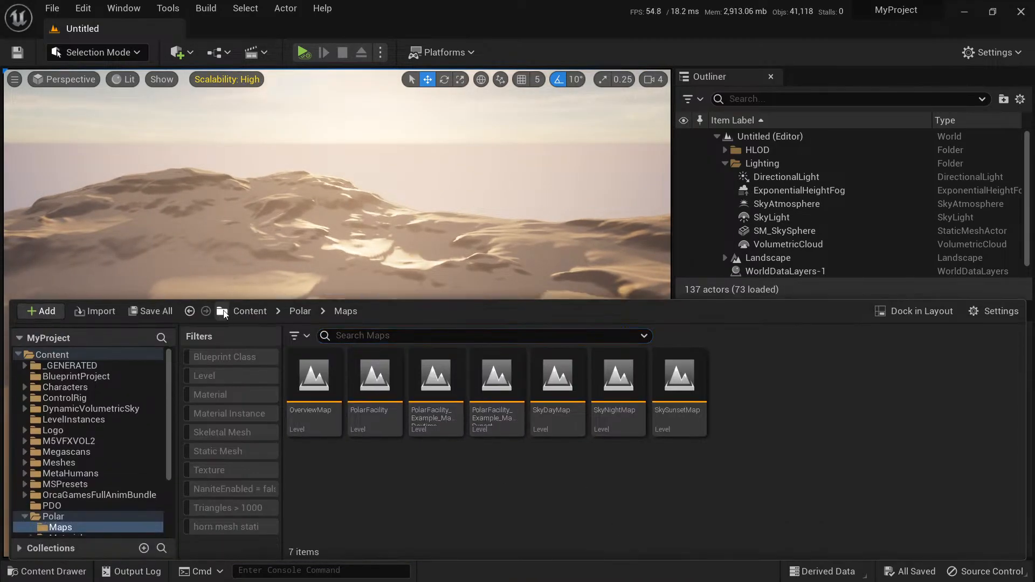
pyautogui.click(249, 311)
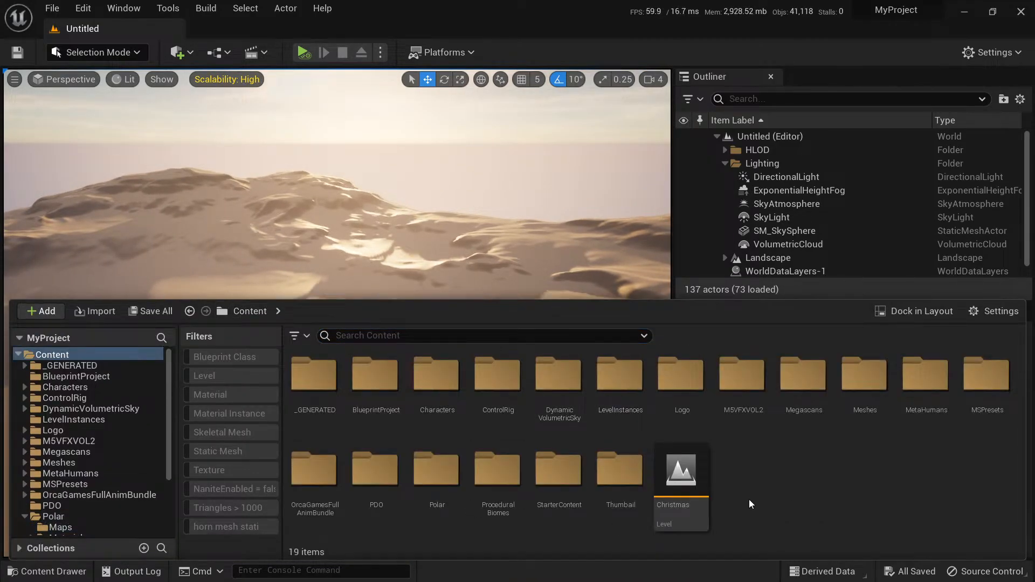
pyautogui.rightClick(772, 497)
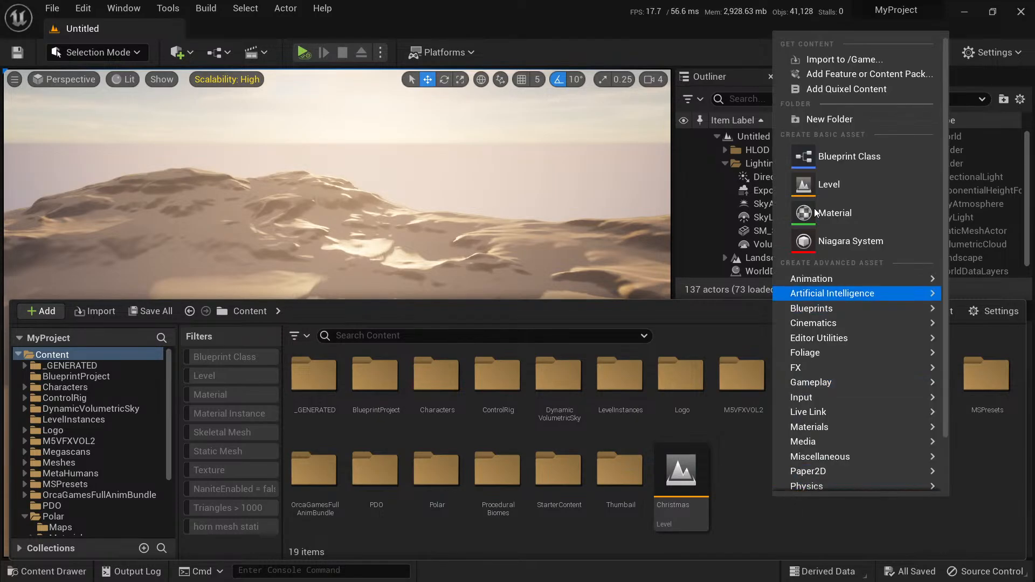
pyautogui.click(824, 119)
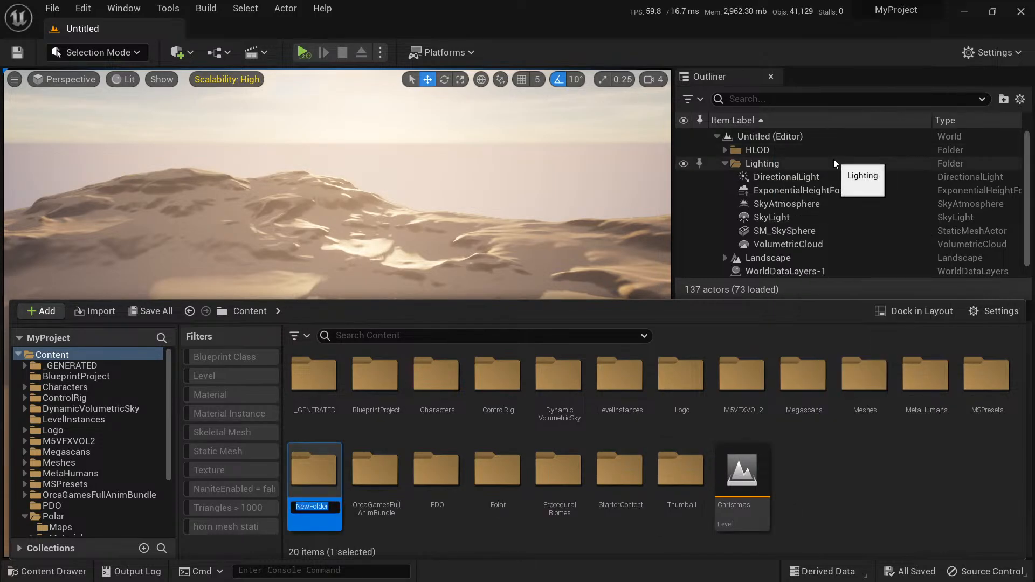
pyautogui.write('WP')
pyautogui.press('BackSpace')
pyautogui.write('_CrazyTest')
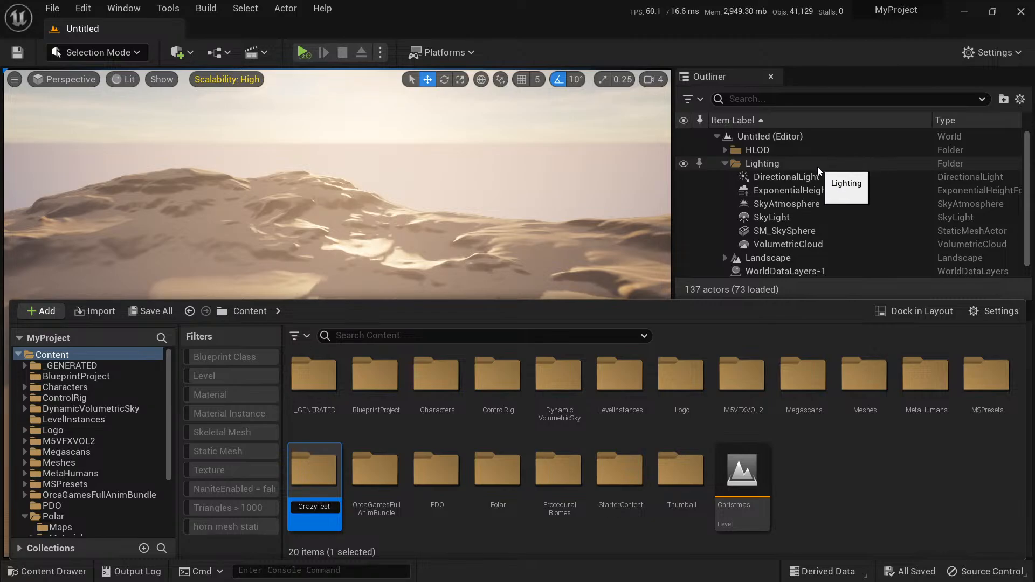
pyautogui.press('Return')
pyautogui.press('Return')
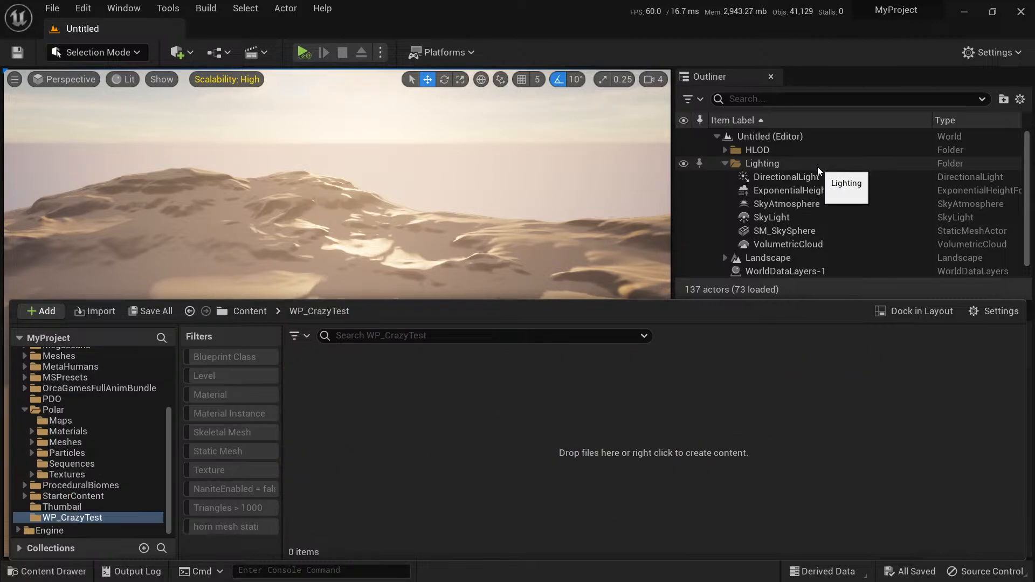
# Save the current level as ToTestDelete inside the WP_CrazyTest folder.
pyautogui.click(18, 52)
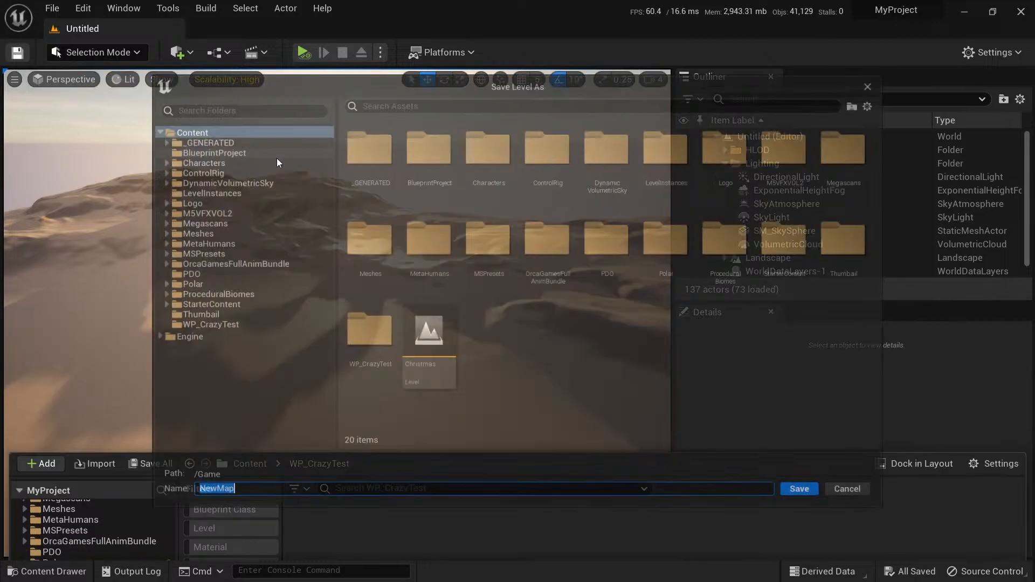
pyautogui.doubleClick(362, 345)
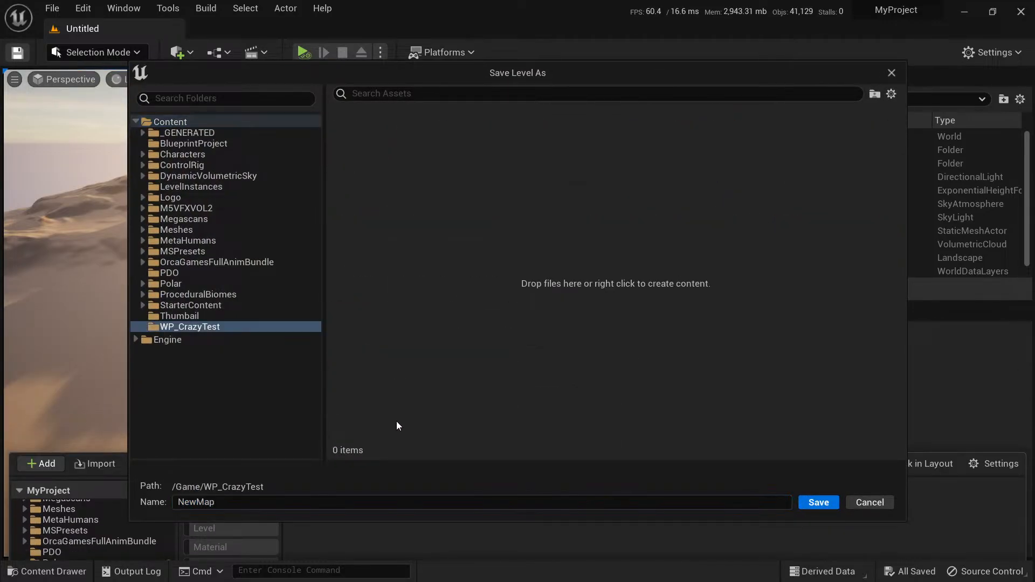
pyautogui.click(253, 509)
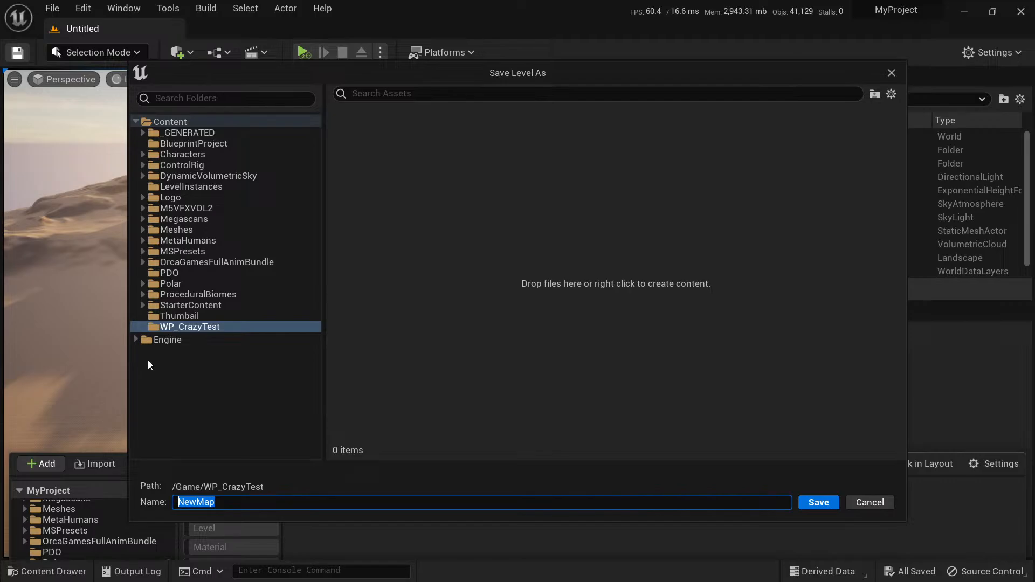
pyautogui.write('ToTestDelete')
pyautogui.press('Return')
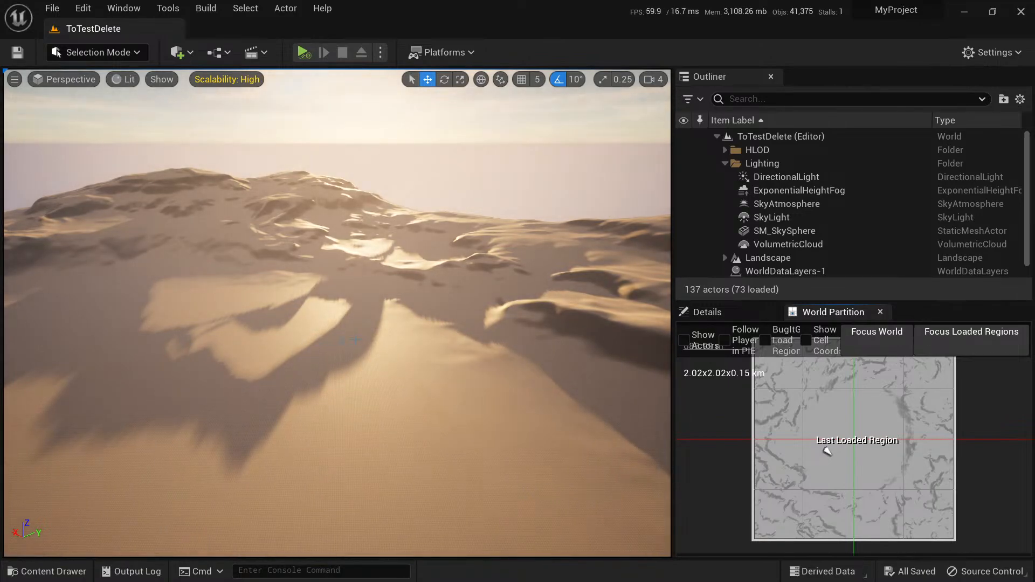
# Rename the Landscape actor to LandscapeDETELE and save the level.
pyautogui.moveTo(338, 310); pyautogui.dragTo(301, 307, button='right')
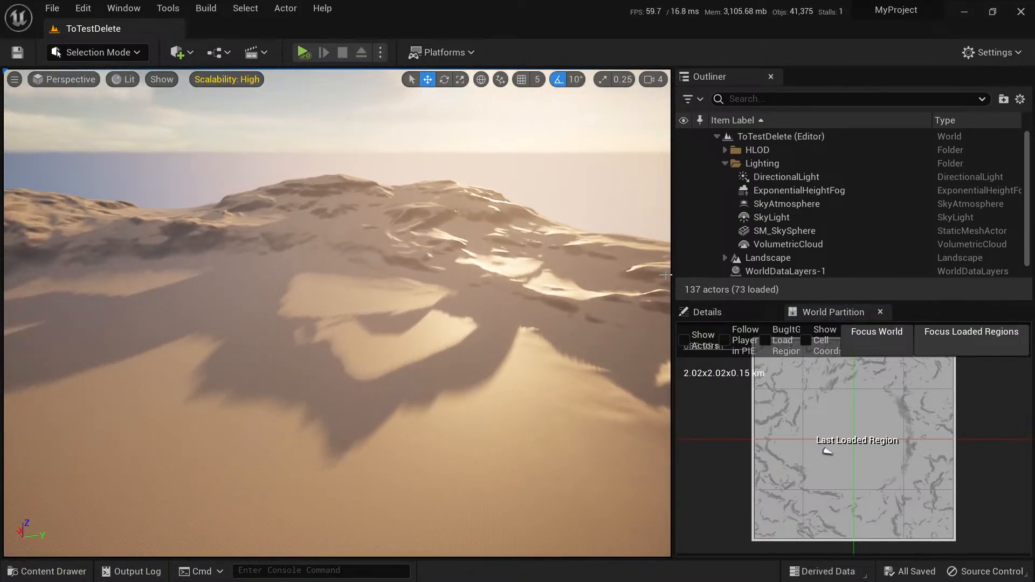
pyautogui.click(725, 163)
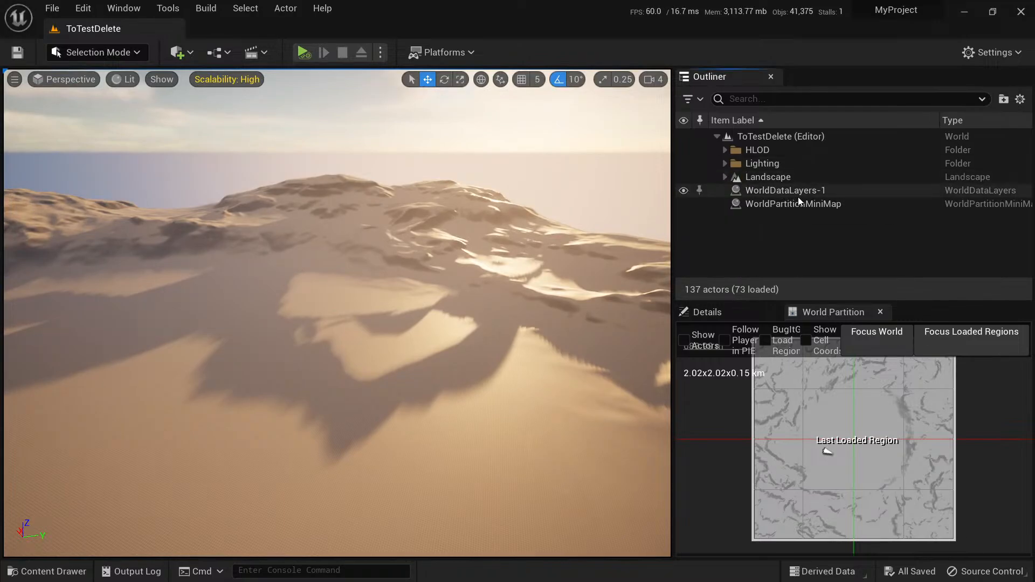
pyautogui.click(782, 178)
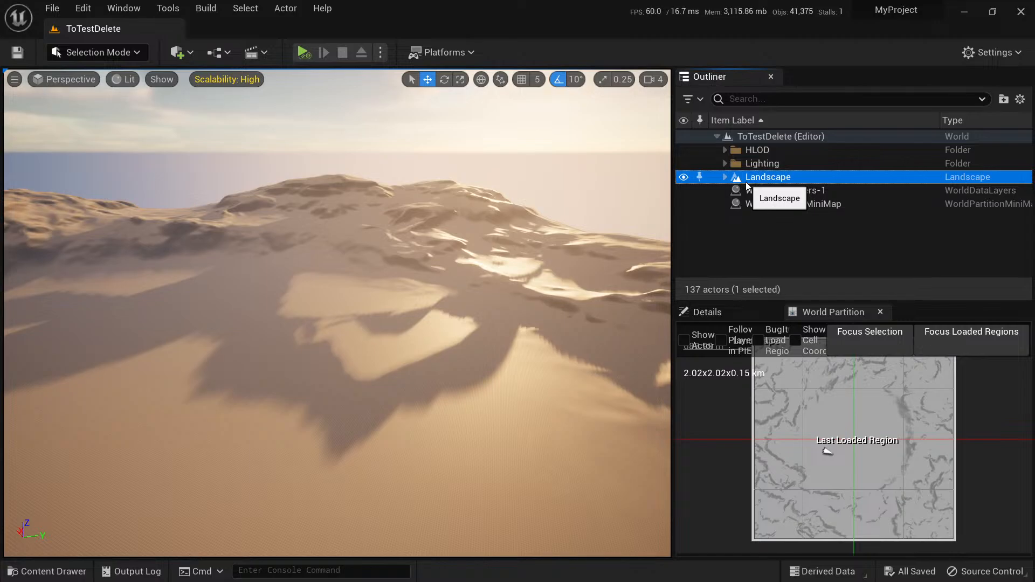
pyautogui.click(794, 180)
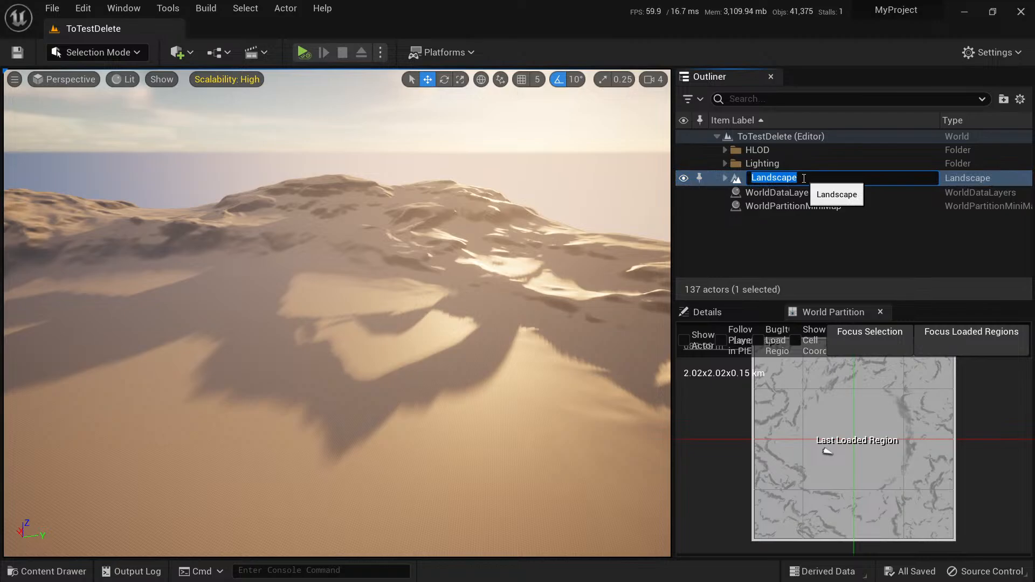
pyautogui.click(803, 179)
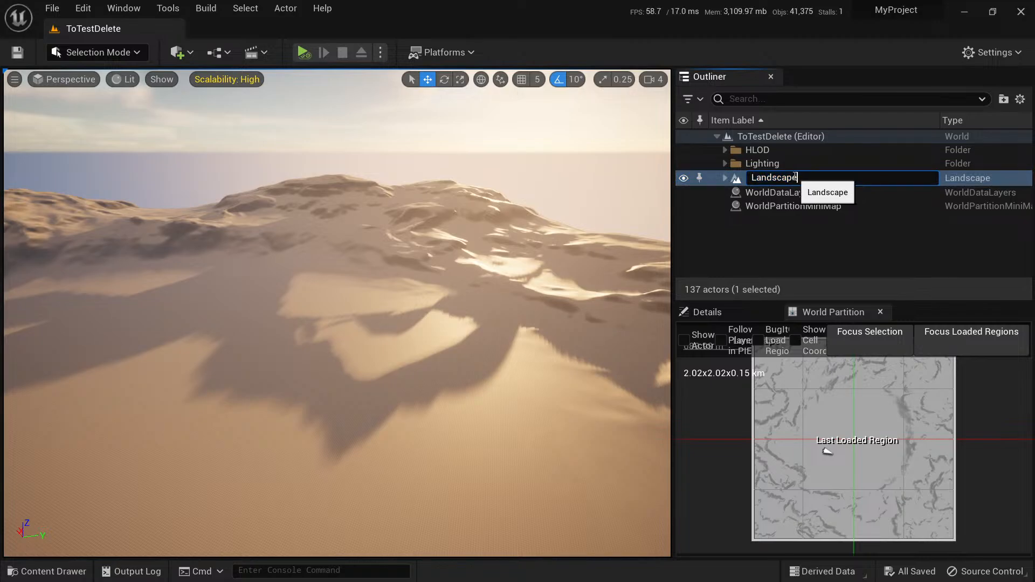
pyautogui.write('DETE')
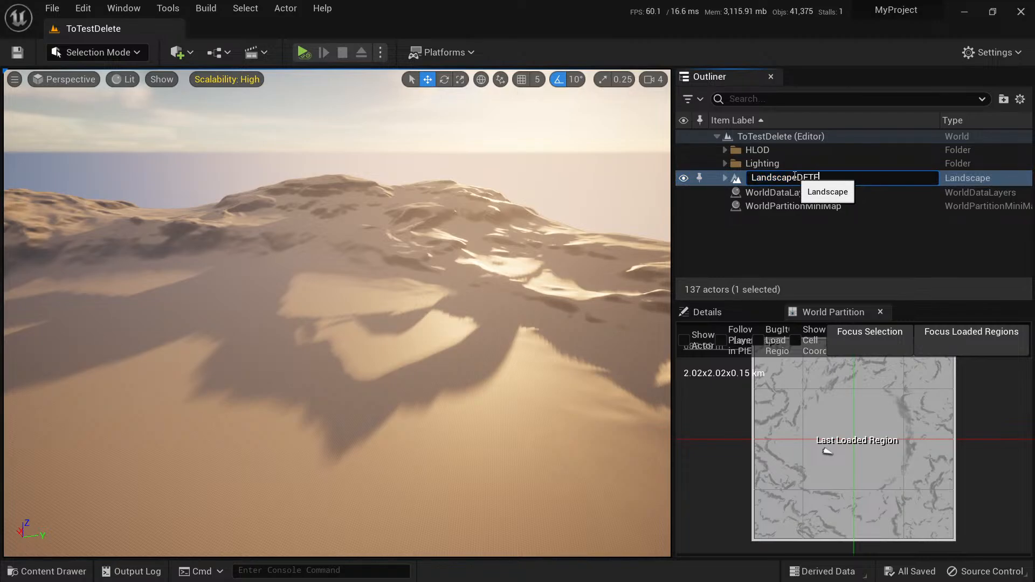
pyautogui.write('LE')
pyautogui.press('Return')
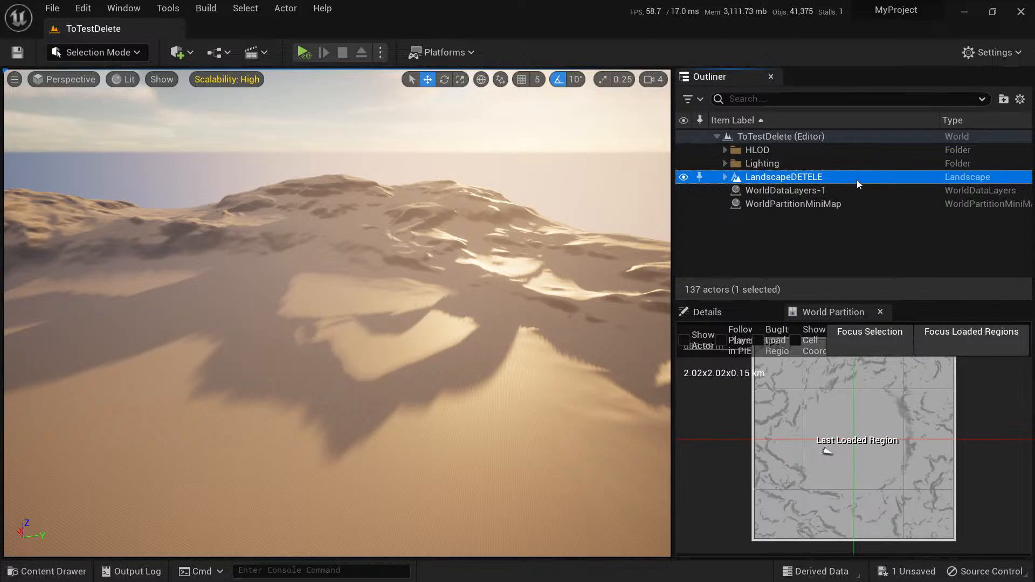
pyautogui.hotkey('ctrl', 's')
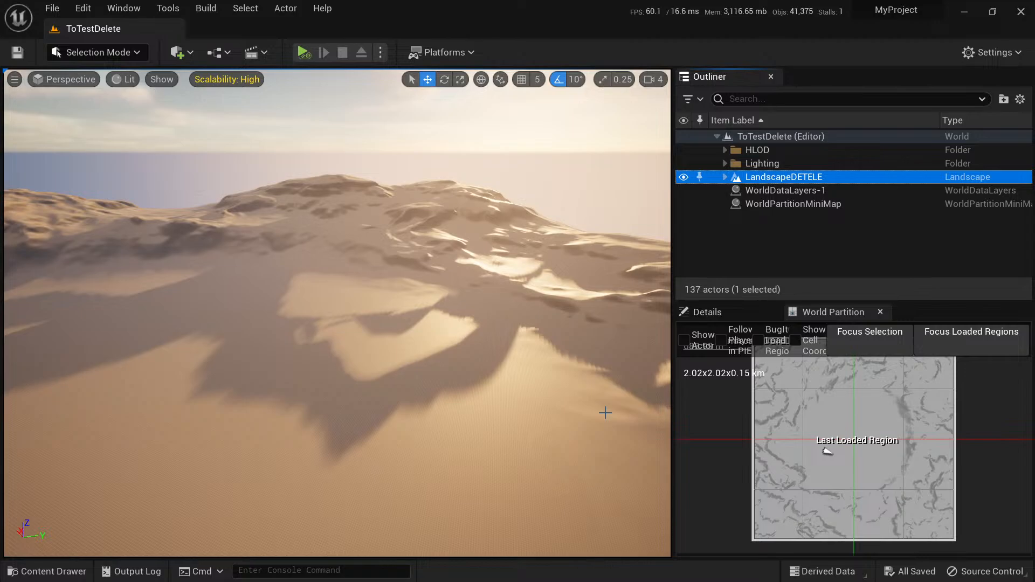
# Switch to the MyProject window in File Explorer and open the project's Content folder.
pyautogui.hotkey('alt', 'Tab')
pyautogui.hotkey('alt', 'Tab')
pyautogui.hotkey('alt', 'Tab')
pyautogui.hotkey('alt', 'Tab')
pyautogui.hotkey('alt', 'Tab')
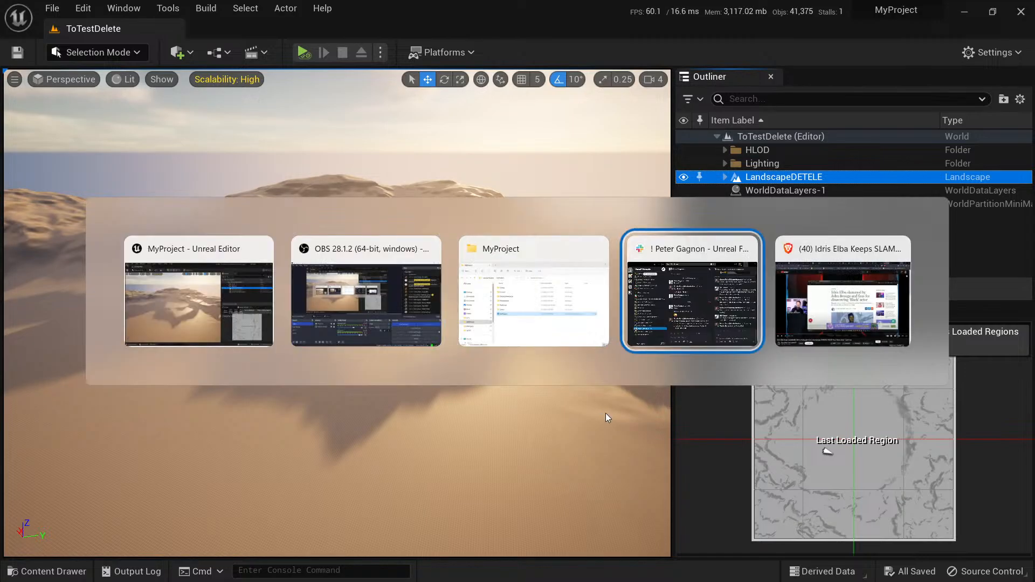
pyautogui.hotkey('alt', 'Tab')
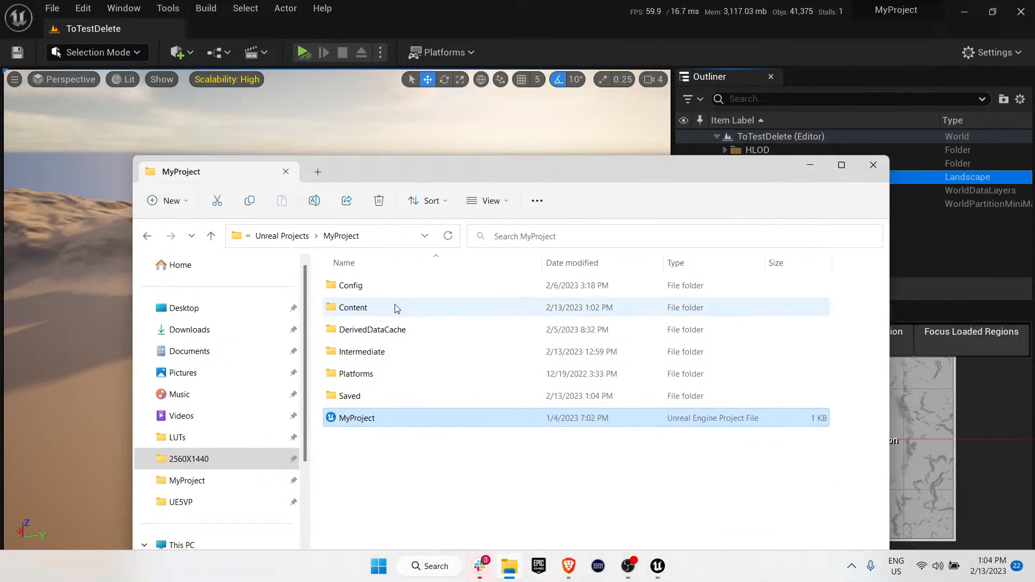
pyautogui.click(366, 308)
pyautogui.doubleClick(366, 308)
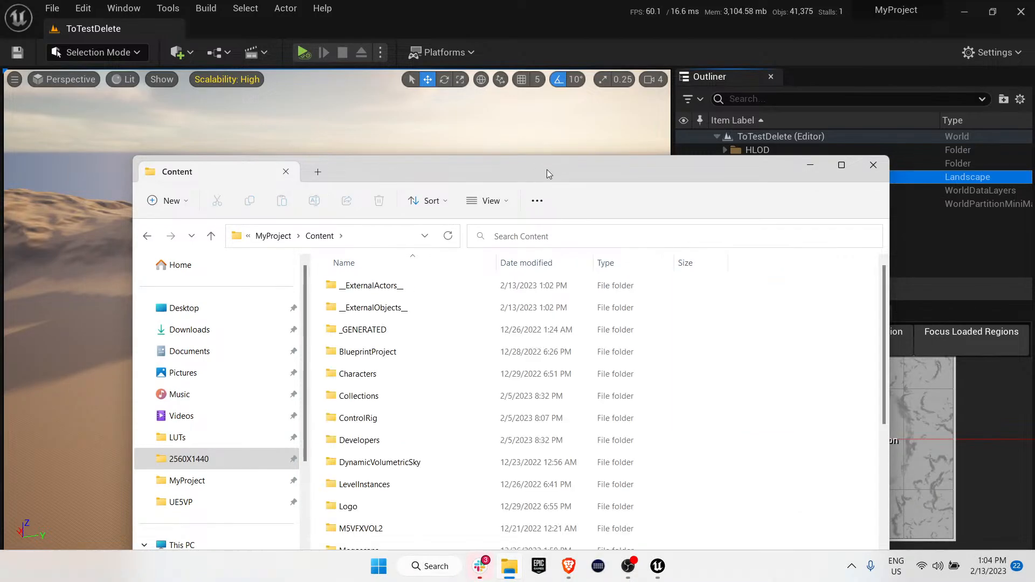
pyautogui.moveTo(547, 171); pyautogui.dragTo(554, 100)
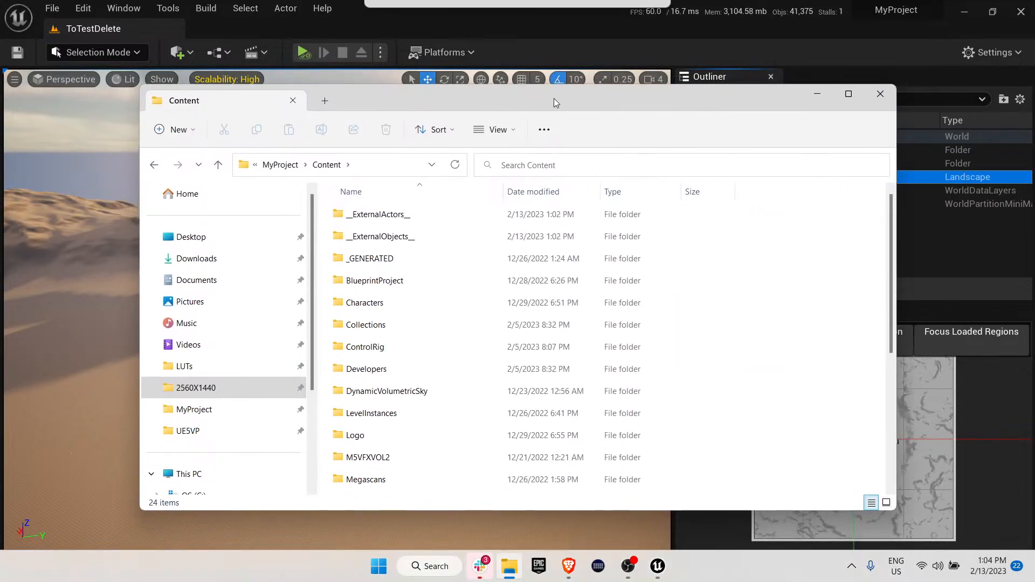
# Open the ToTestDelete level's folder under __ExternalObjects__ and WP_CrazyTest.
pyautogui.doubleClick(389, 239)
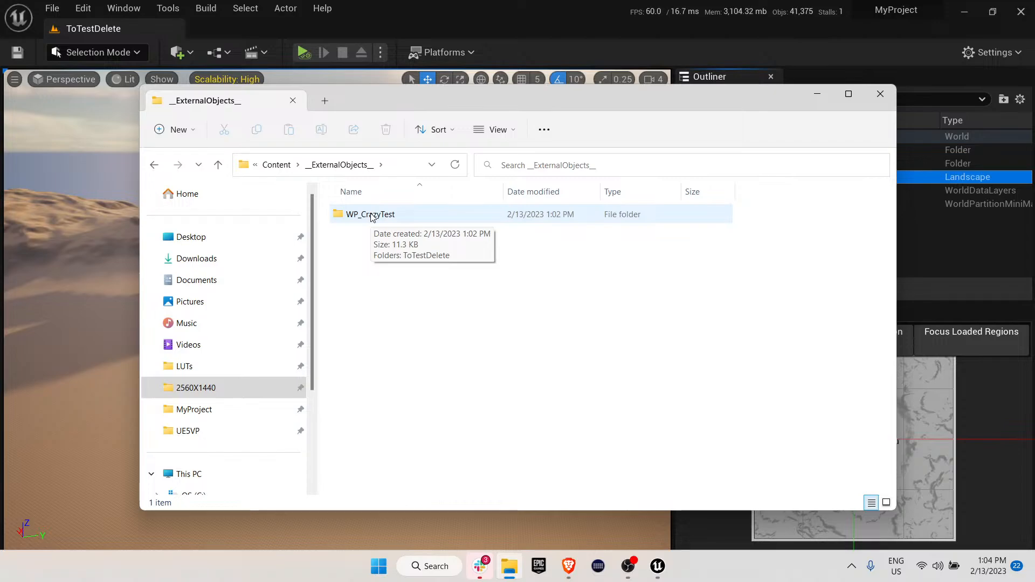
pyautogui.click(371, 216)
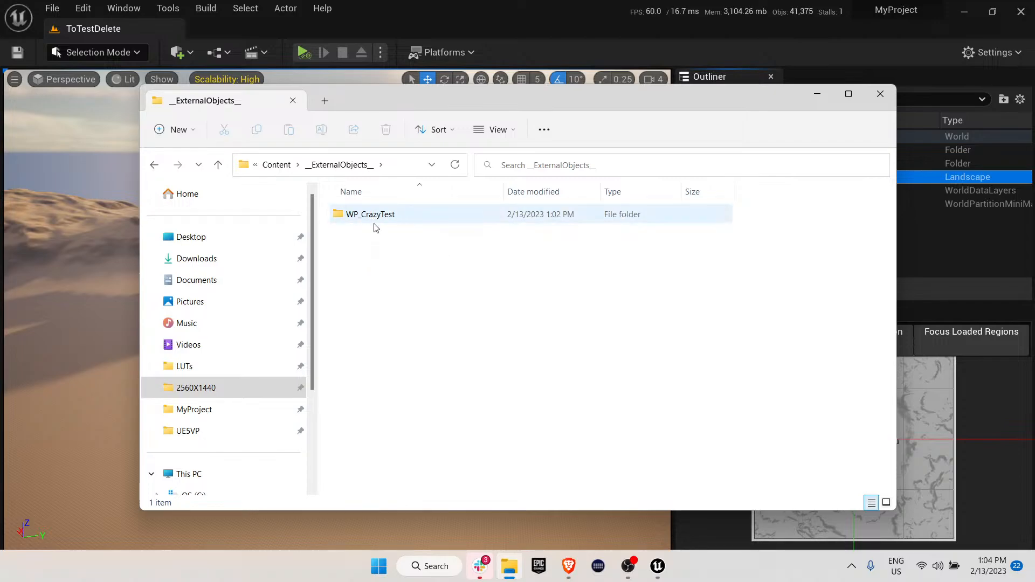
pyautogui.doubleClick(373, 215)
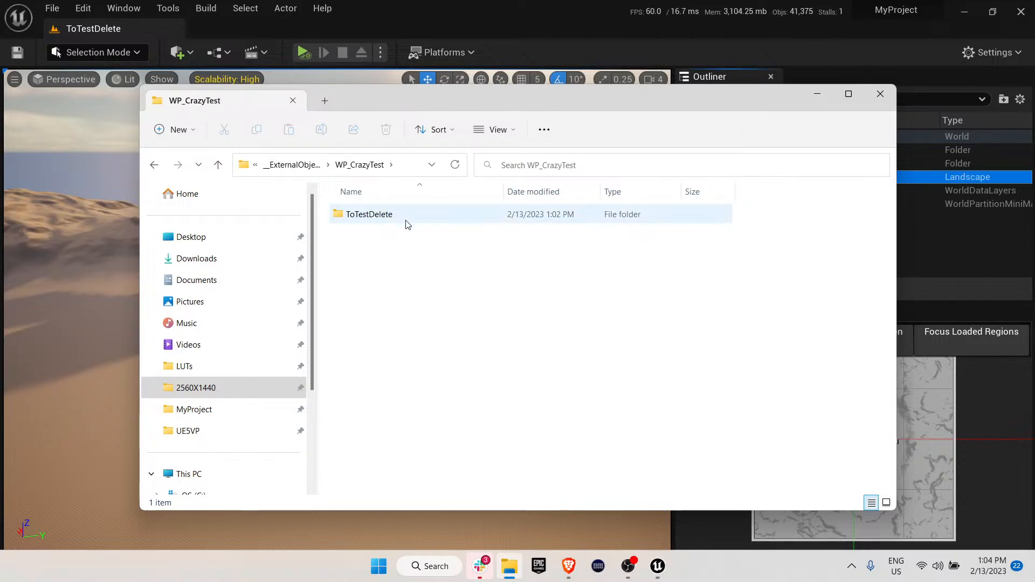
pyautogui.click(377, 218)
pyautogui.doubleClick(377, 217)
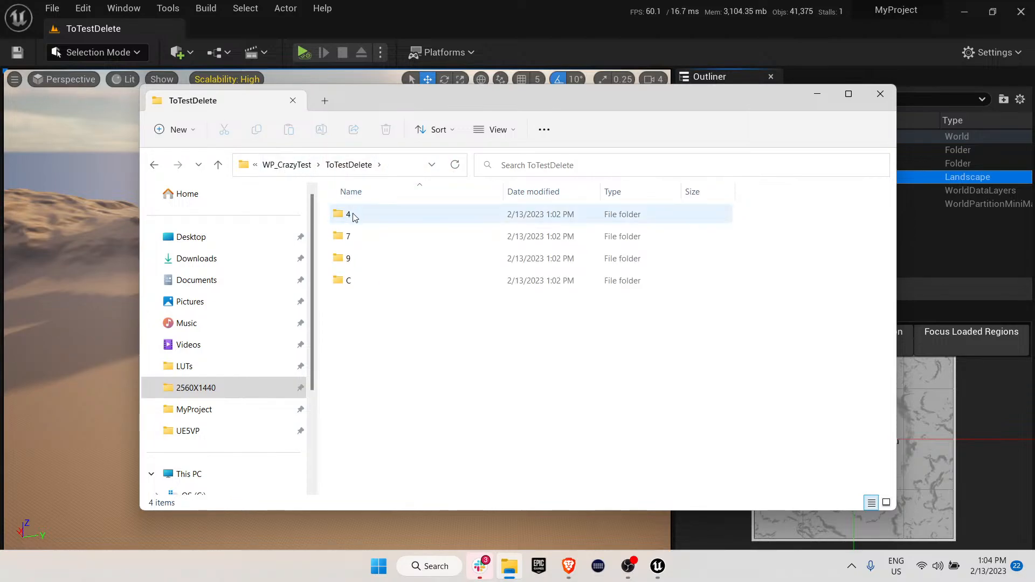
# Examine the asset files stored in the 2I and YV subfolders of folder 4.
pyautogui.moveTo(522, 96); pyautogui.dragTo(312, 106)
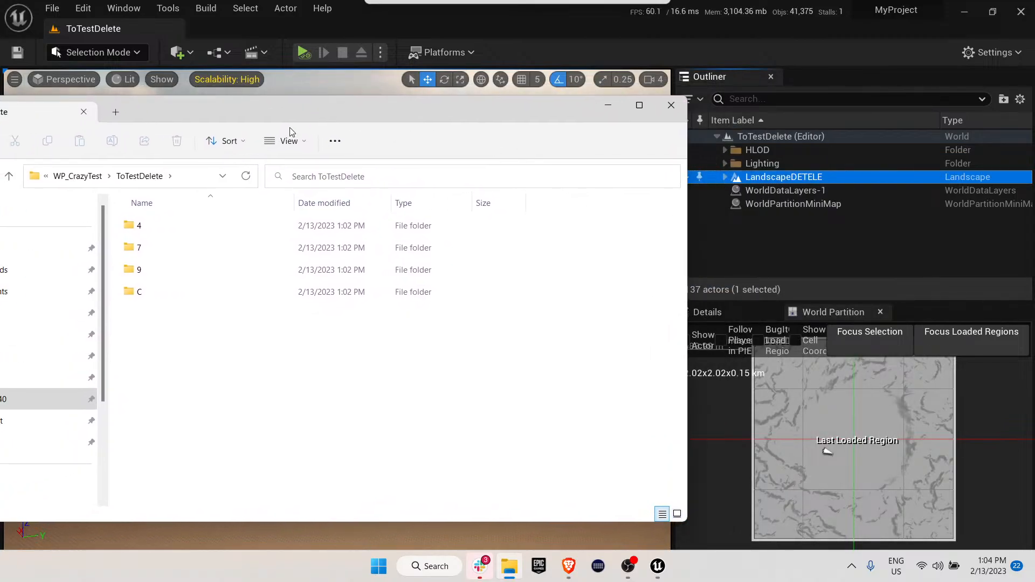
pyautogui.doubleClick(160, 229)
pyautogui.doubleClick(153, 224)
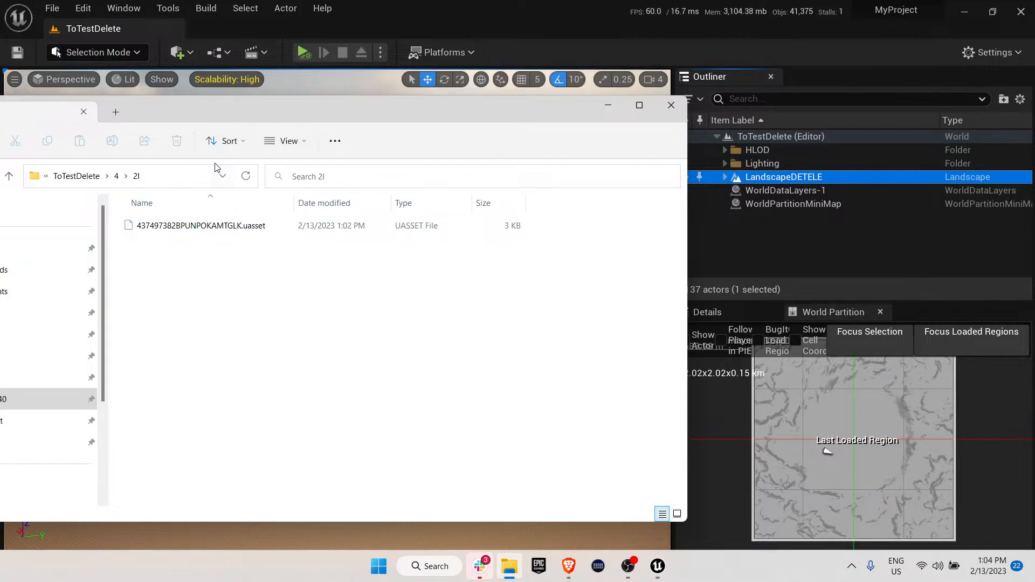
pyautogui.moveTo(250, 125); pyautogui.dragTo(385, 104)
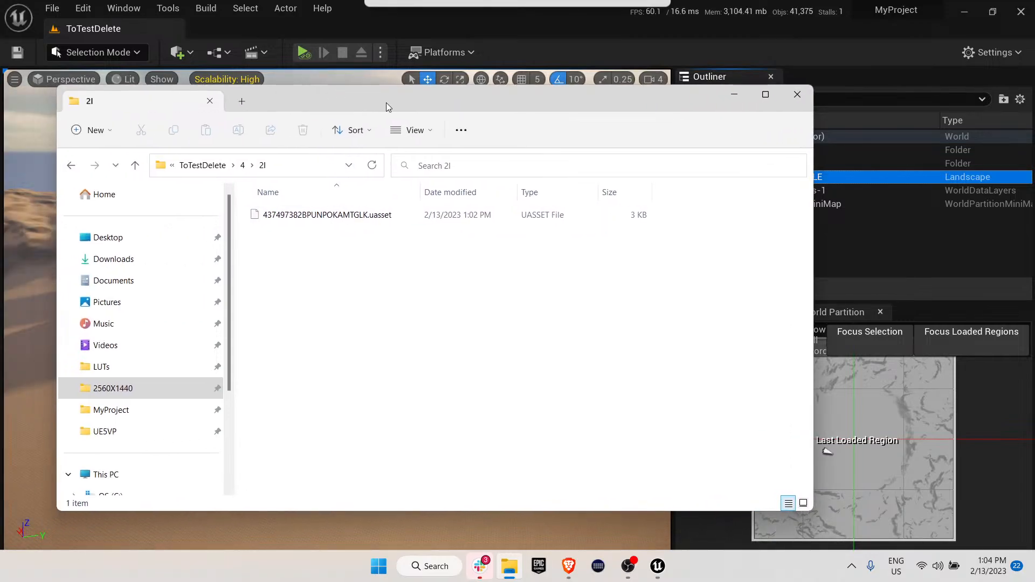
pyautogui.click(137, 167)
pyautogui.doubleClick(276, 238)
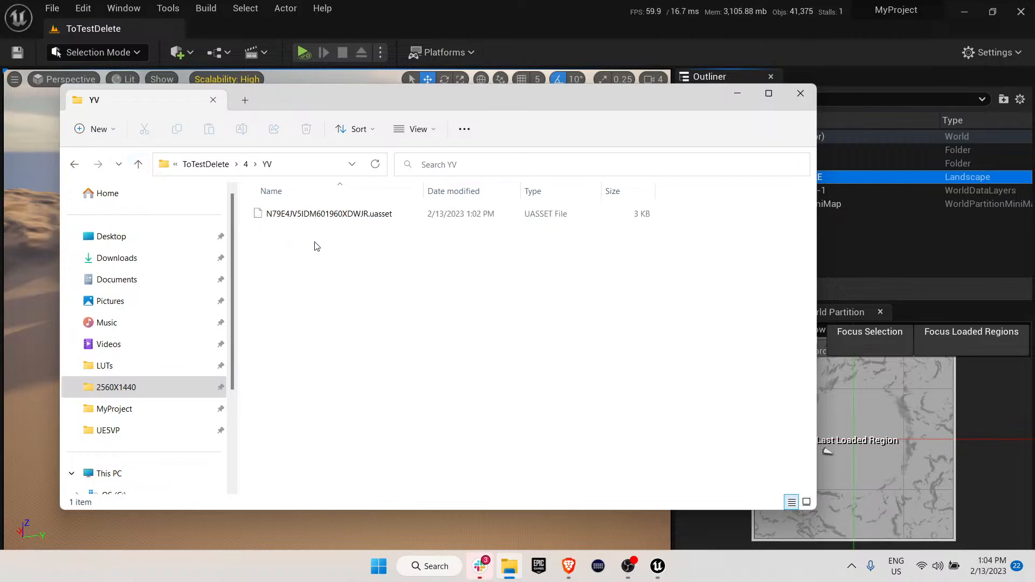
# Examine the asset file stored in the H3 subfolder of the ToTestDelete level's folder 7.
pyautogui.click(138, 165)
pyautogui.click(138, 165)
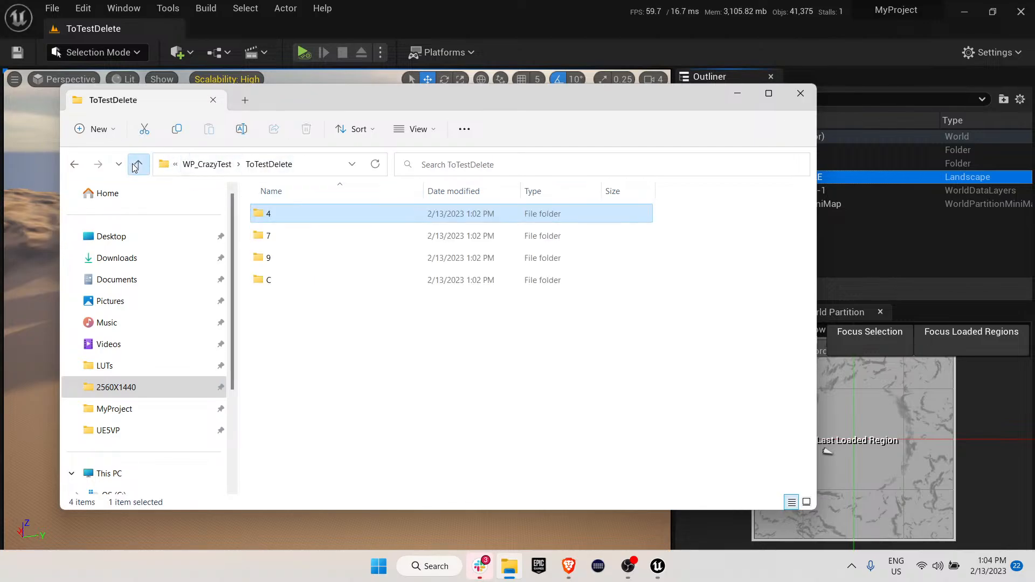
pyautogui.doubleClick(291, 241)
pyautogui.doubleClick(291, 210)
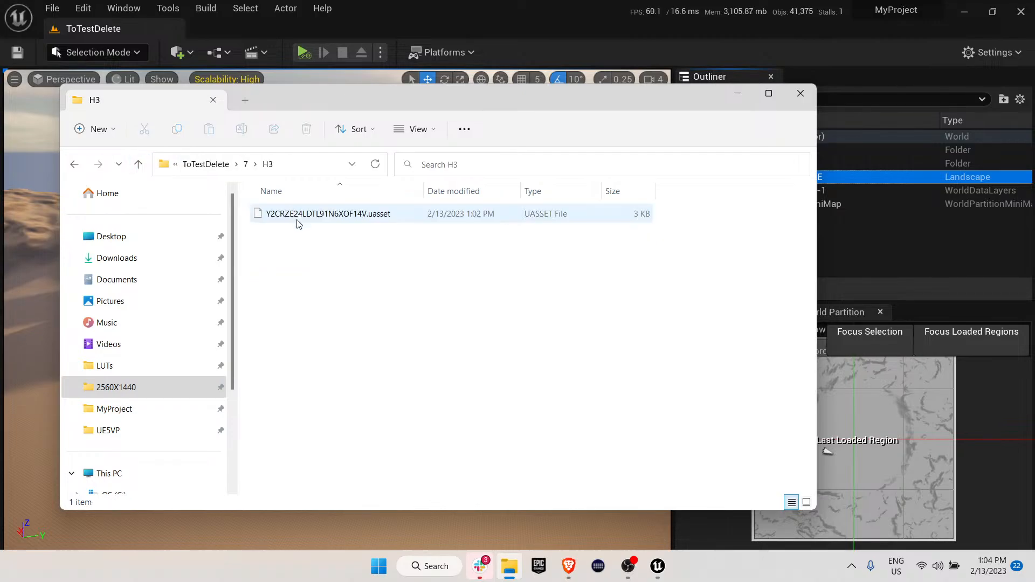
# Examine the asset file stored in the KB subfolder of the ToTestDelete level's folder 9.
pyautogui.click(138, 165)
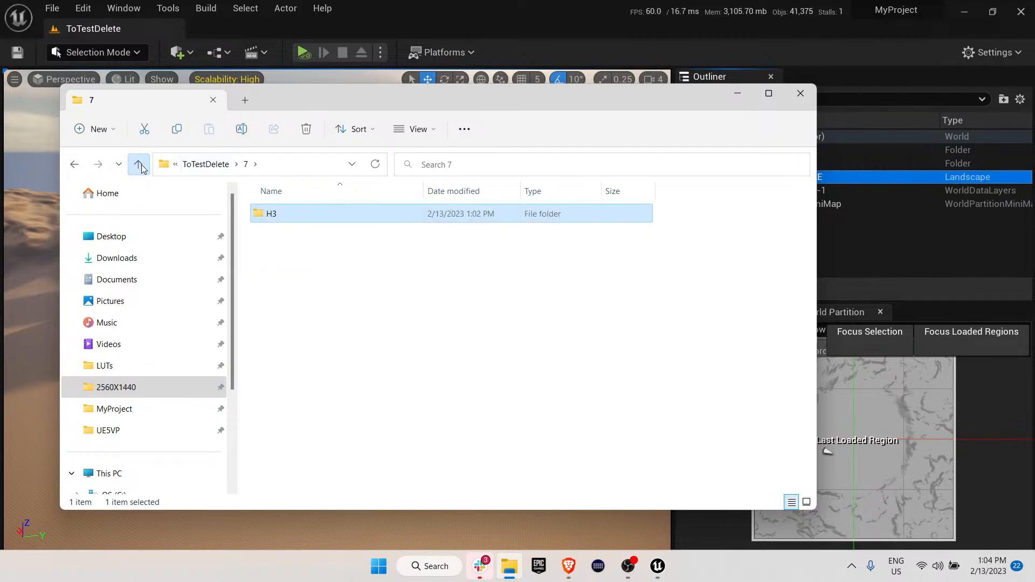
pyautogui.click(138, 164)
pyautogui.doubleClick(275, 258)
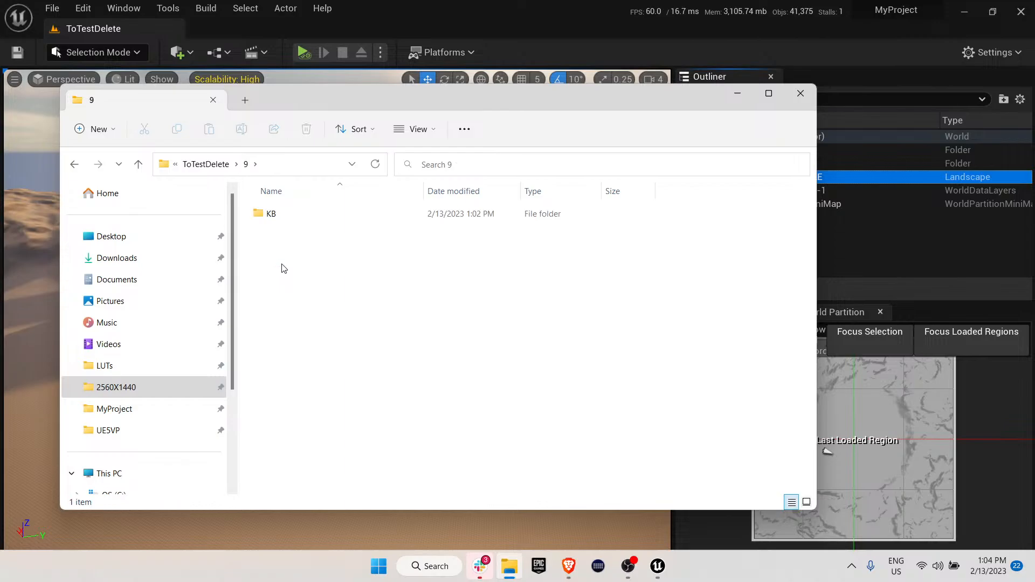
pyautogui.doubleClick(271, 214)
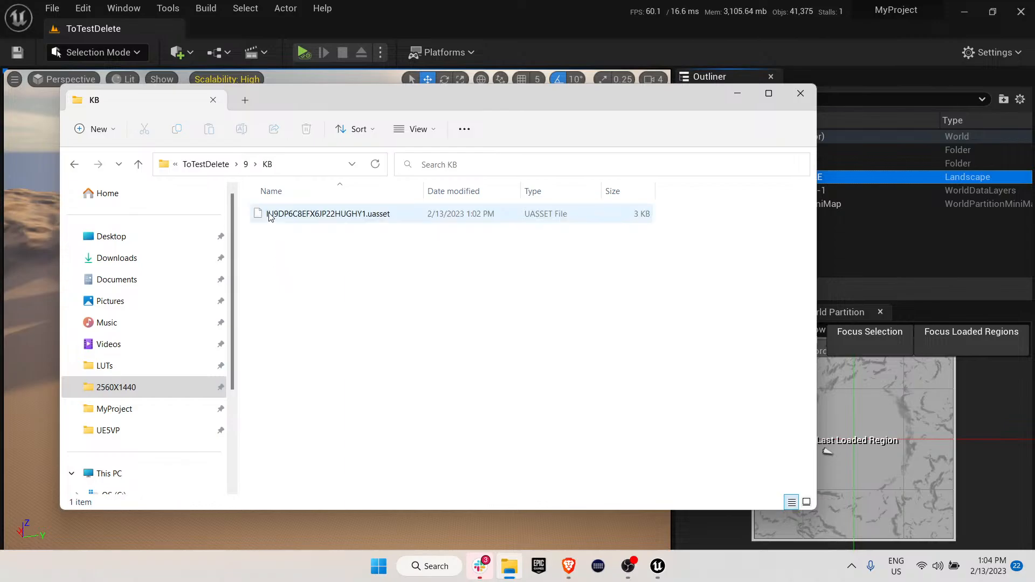
# Open the 9Z subfolder of folder C to view its asset file, and dismiss the Slack notification.
pyautogui.click(138, 165)
pyautogui.click(138, 165)
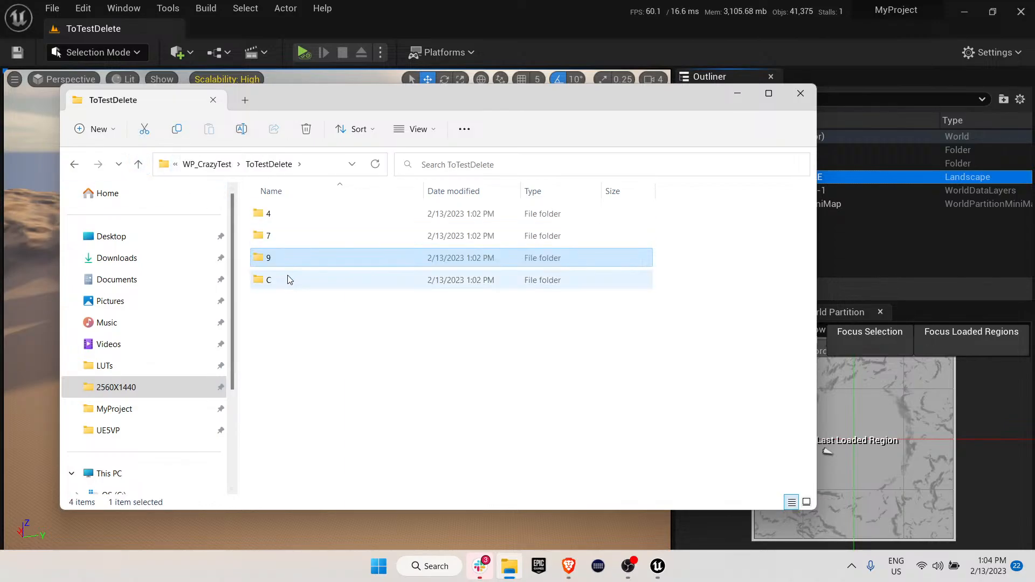
pyautogui.doubleClick(284, 280)
pyautogui.doubleClick(269, 215)
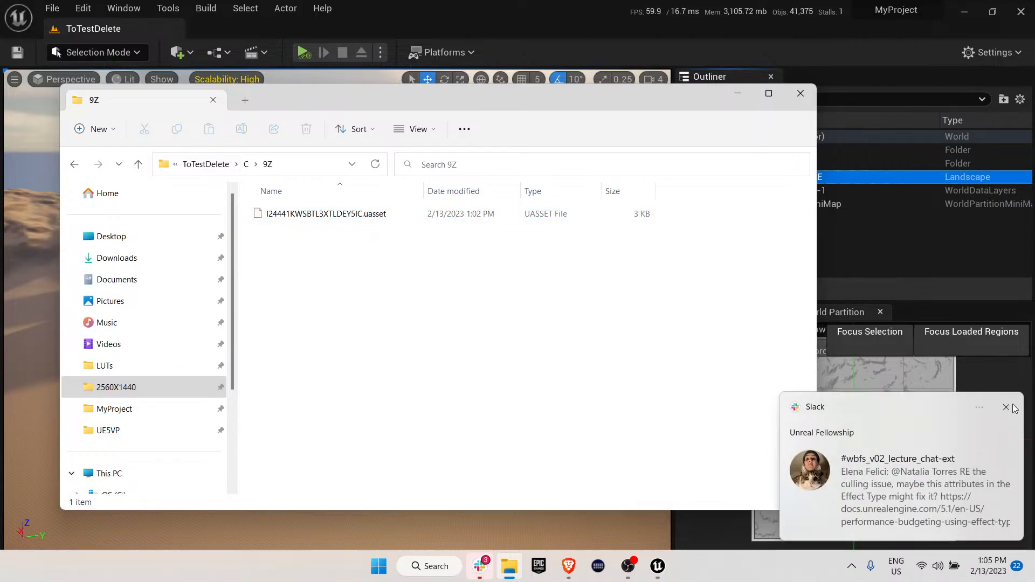
pyautogui.click(1006, 408)
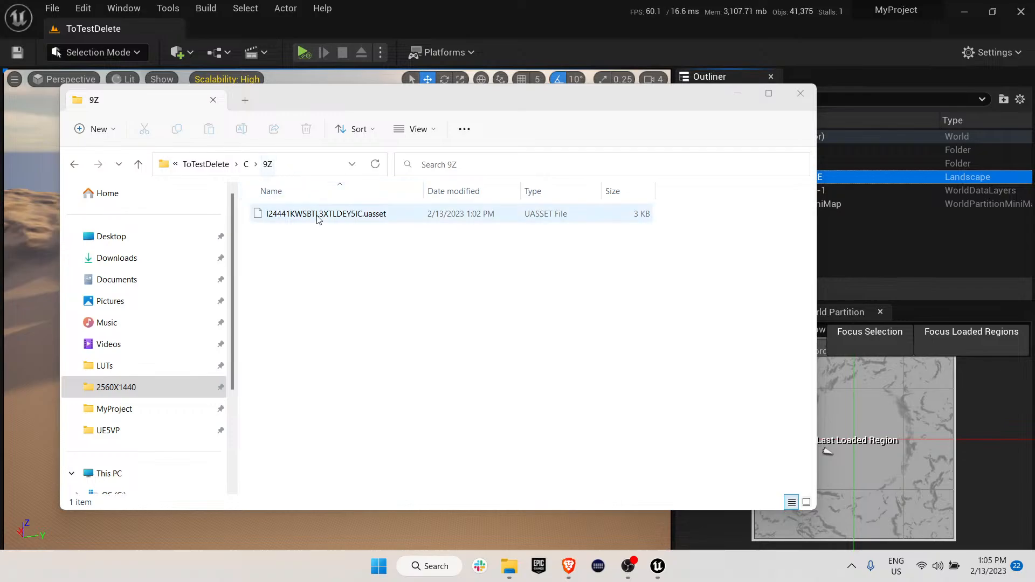
# Open the 9Z subfolder's .uasset file in Notepad, examine its folder label and deletion properties, and close it.
pyautogui.moveTo(394, 110); pyautogui.dragTo(509, 117)
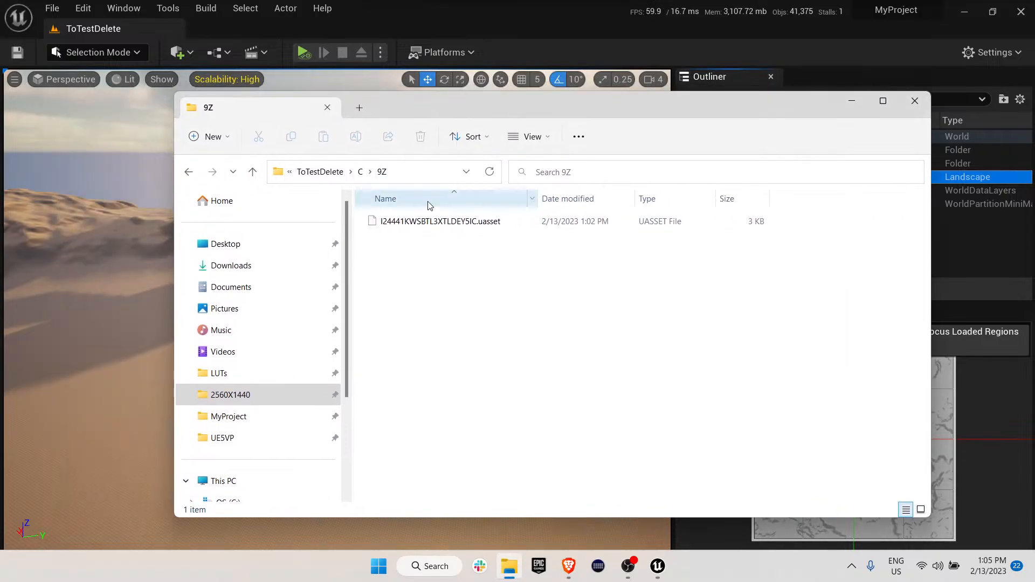
pyautogui.rightClick(422, 229)
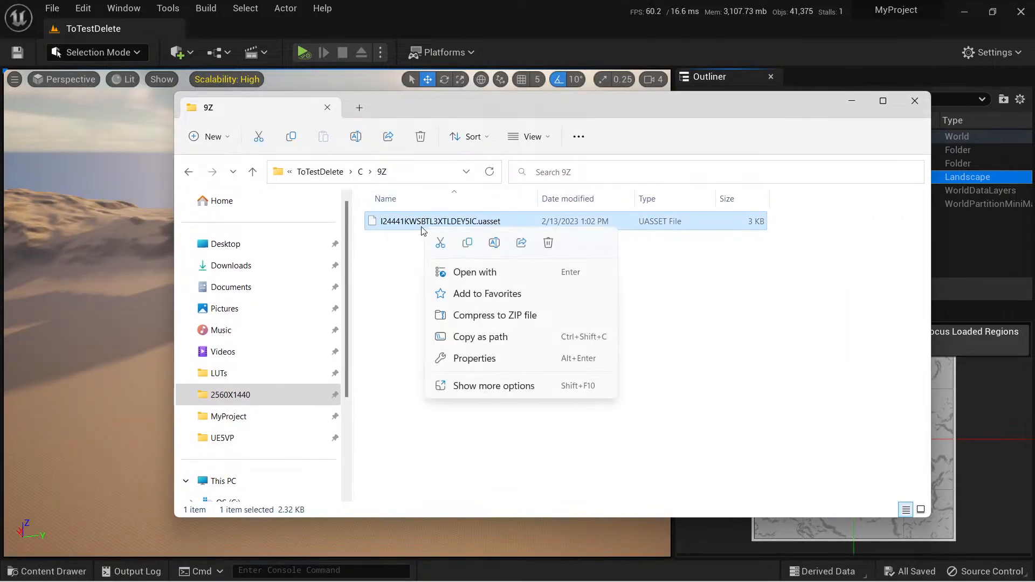
pyautogui.click(491, 278)
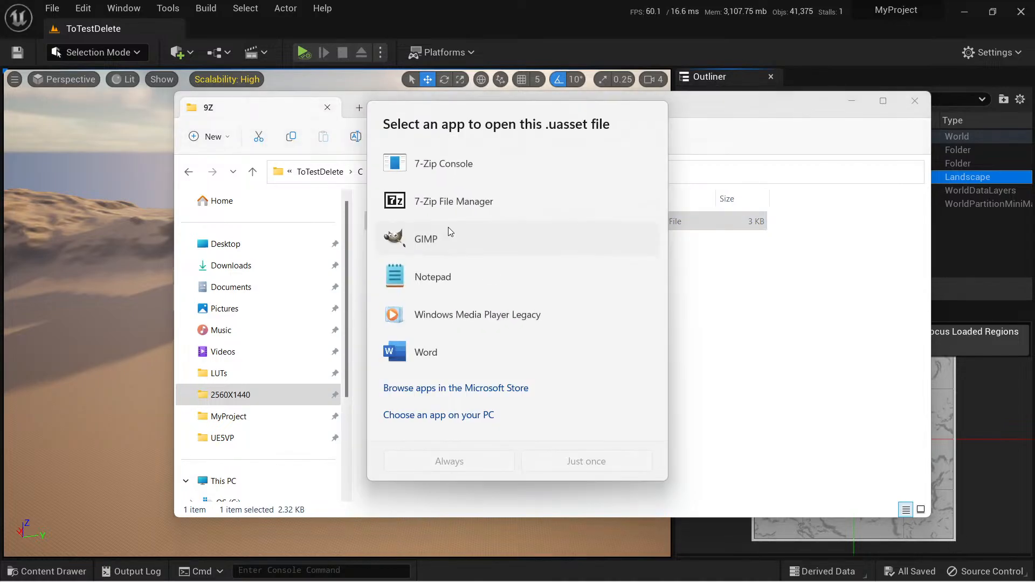
pyautogui.doubleClick(441, 286)
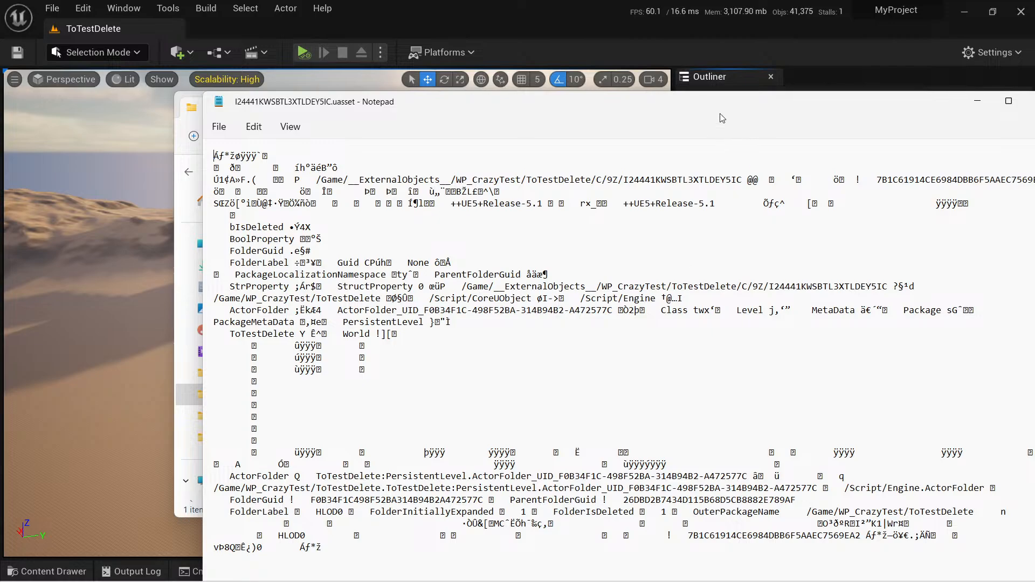
pyautogui.moveTo(730, 105); pyautogui.dragTo(604, 49)
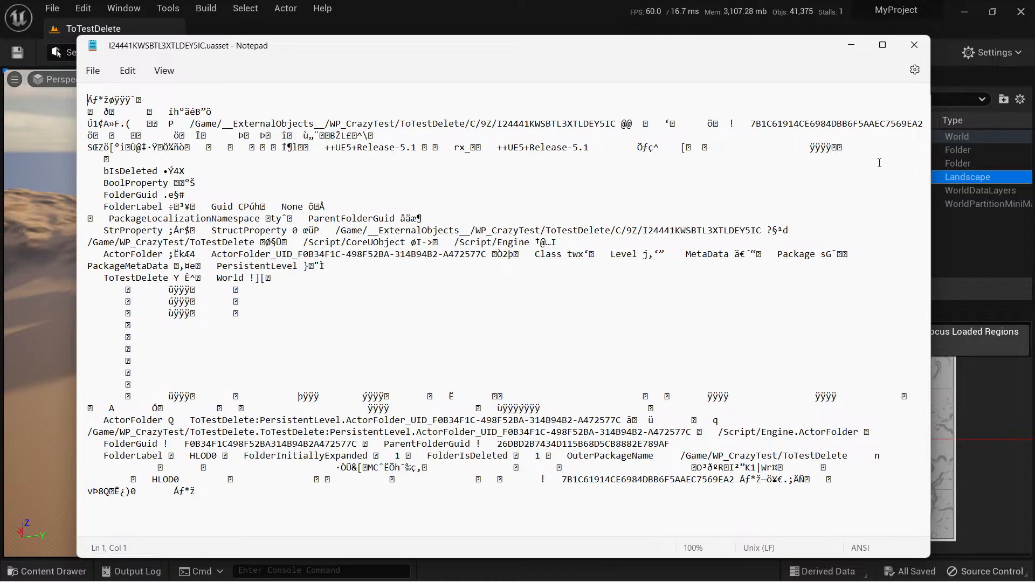
pyautogui.click(914, 45)
pyautogui.click(506, 406)
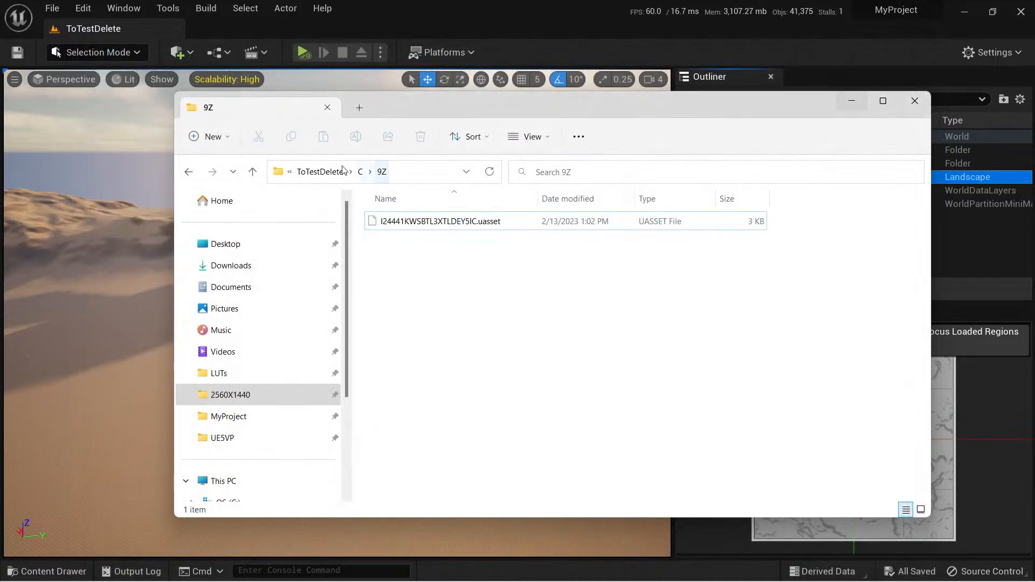
# Open the .uasset file from folder 9's KB subfolder in Notepad, examine its ActorFolder data, and close it.
pyautogui.click(369, 171)
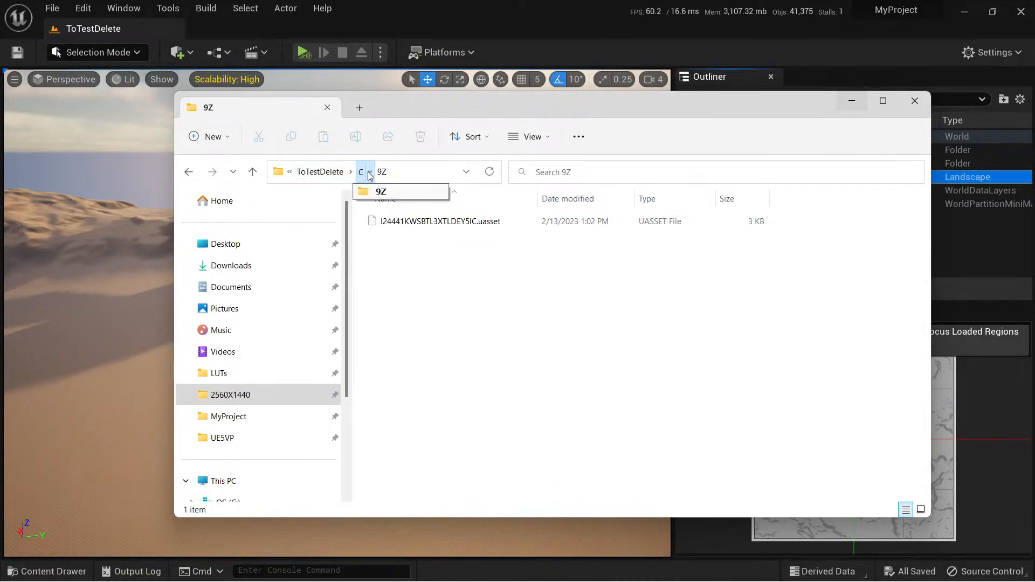
pyautogui.click(381, 192)
pyautogui.click(253, 171)
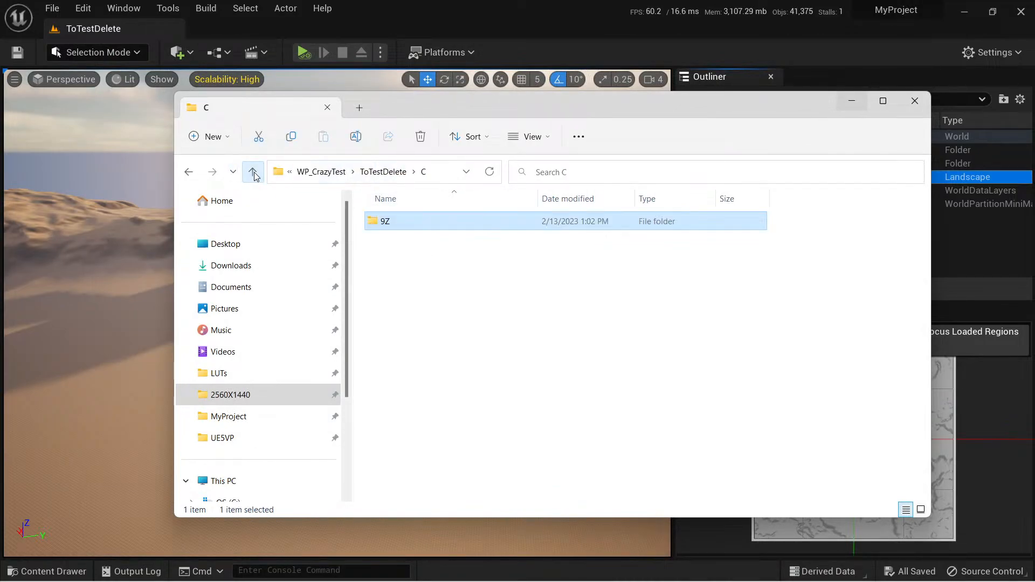
pyautogui.click(252, 172)
pyautogui.doubleClick(377, 267)
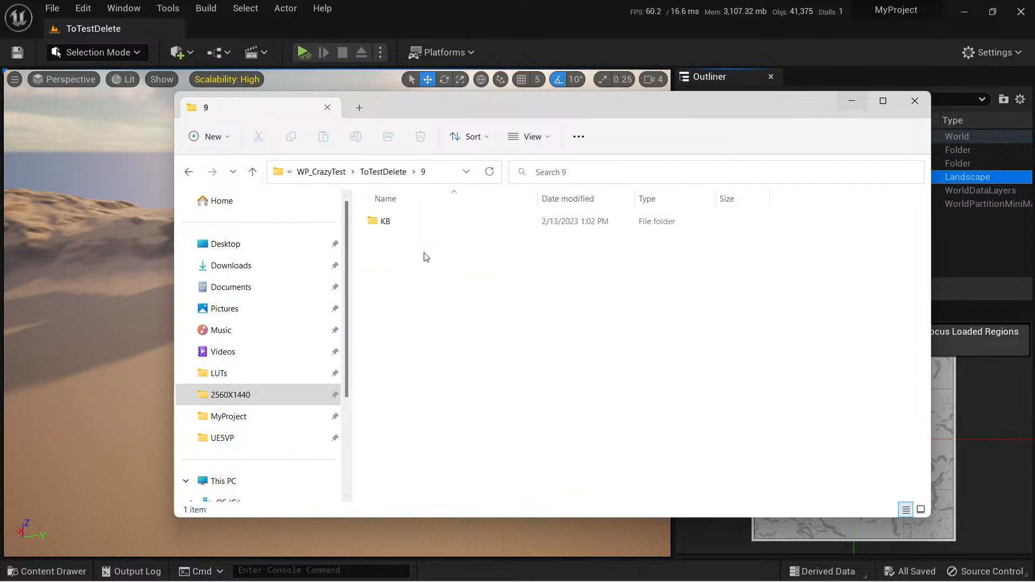
pyautogui.doubleClick(393, 222)
pyautogui.doubleClick(435, 225)
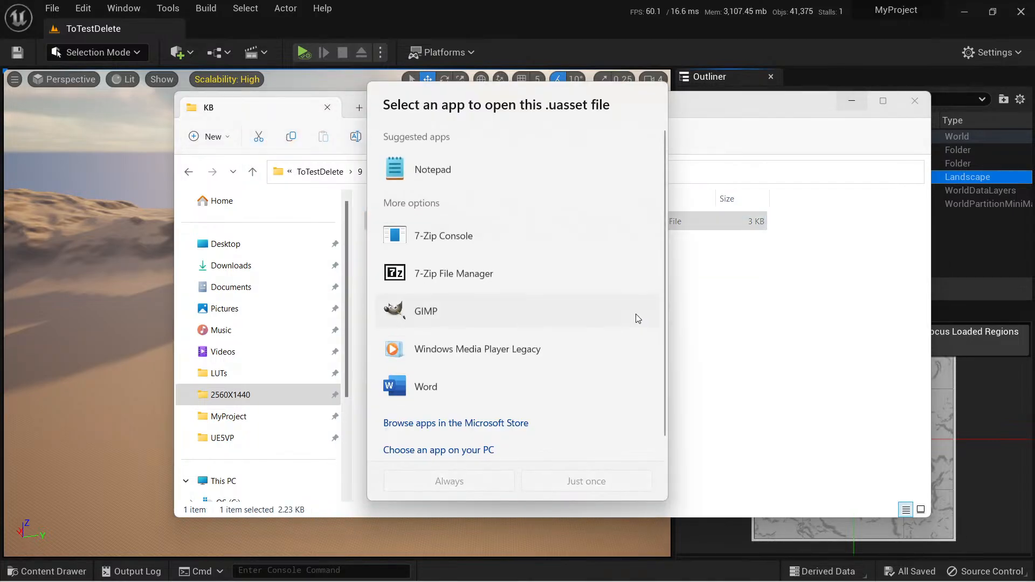
pyautogui.doubleClick(437, 169)
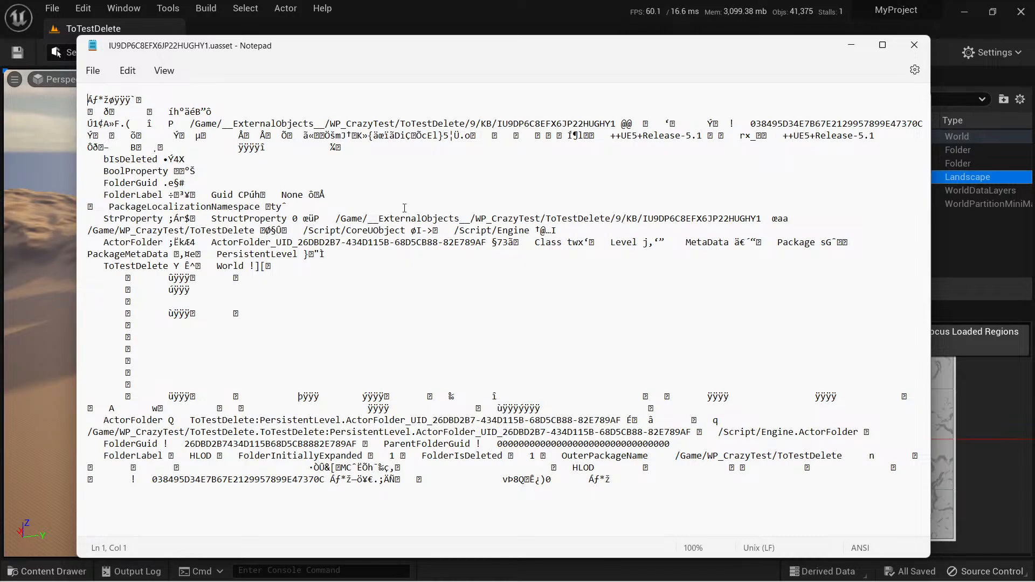
pyautogui.click(914, 44)
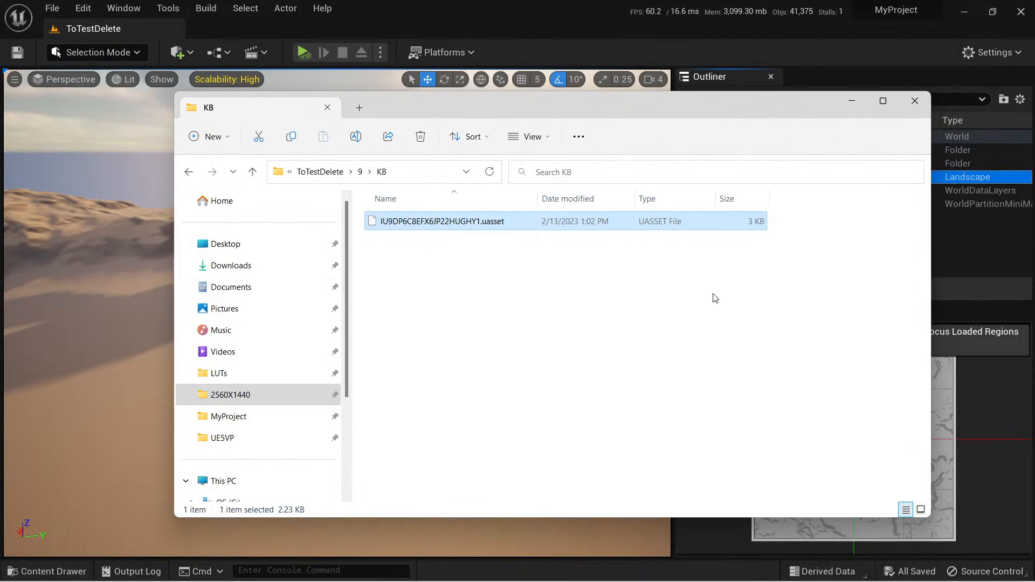
# Examine the .uasset file from folder 7's H3 subfolder in Notepad, and close both the file and File Explorer.
pyautogui.click(253, 171)
pyautogui.click(251, 170)
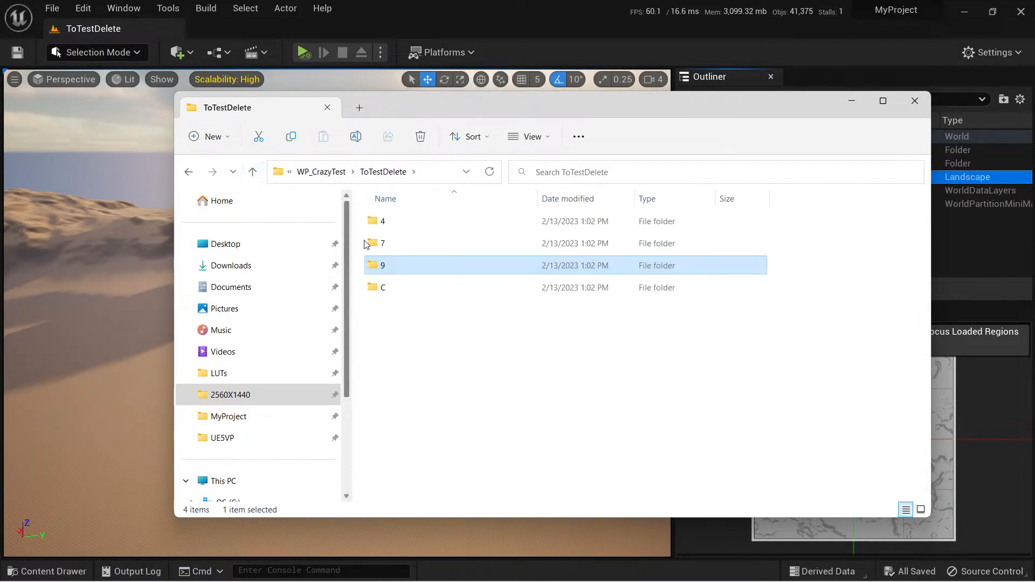
pyautogui.doubleClick(397, 235)
pyautogui.doubleClick(397, 222)
pyautogui.click(411, 224)
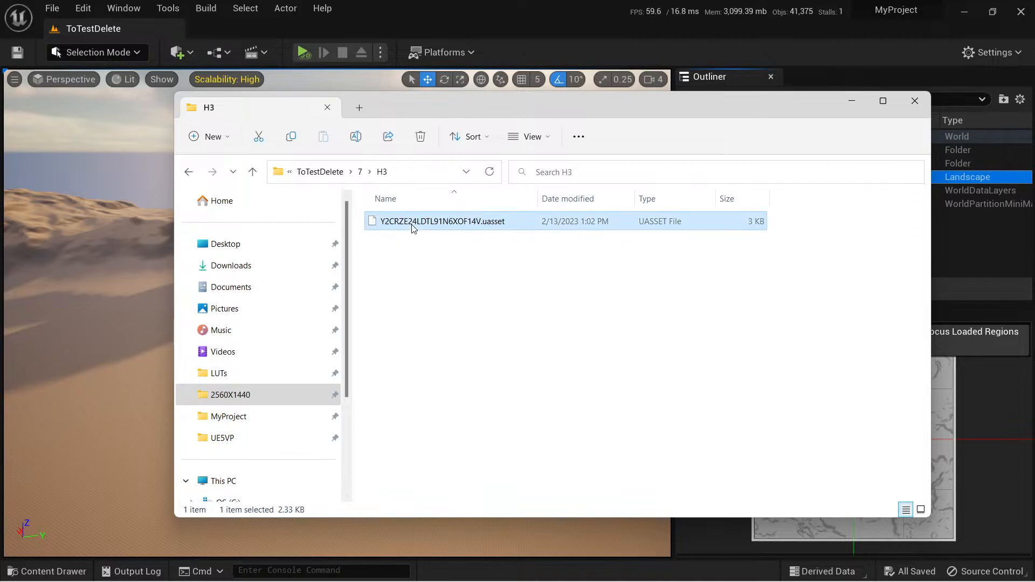
pyautogui.doubleClick(413, 226)
pyautogui.doubleClick(434, 167)
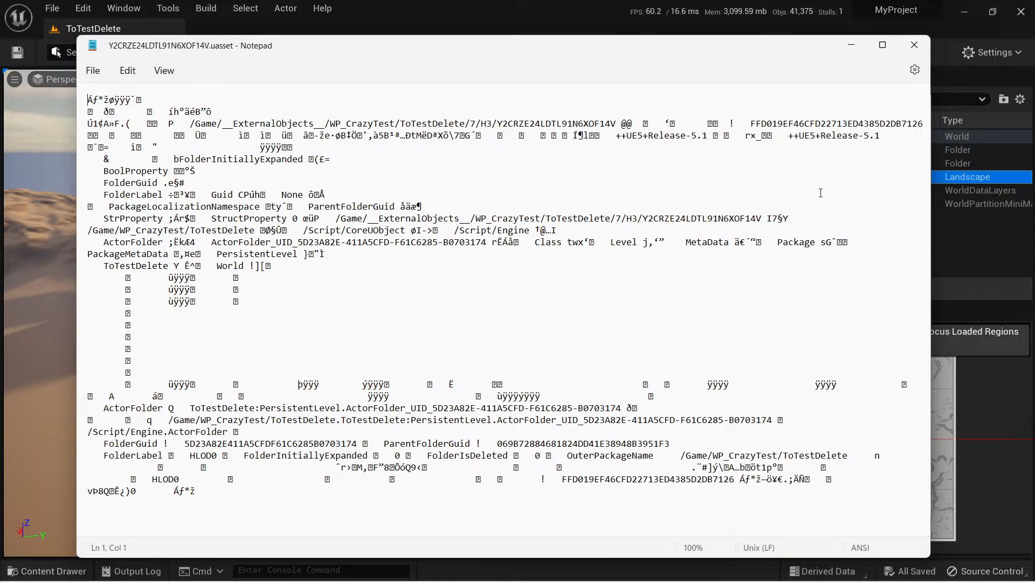
pyautogui.click(912, 43)
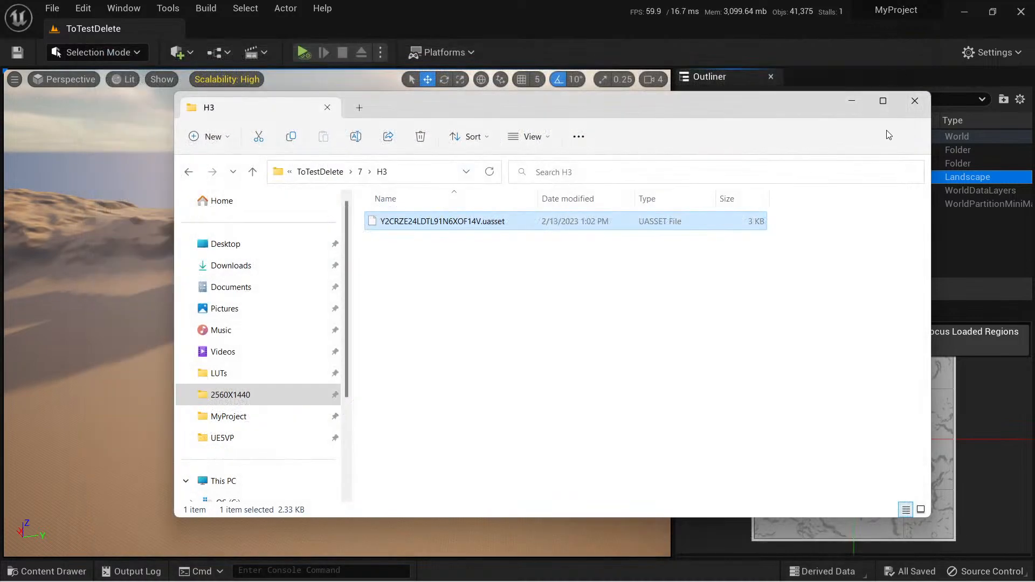
pyautogui.click(915, 102)
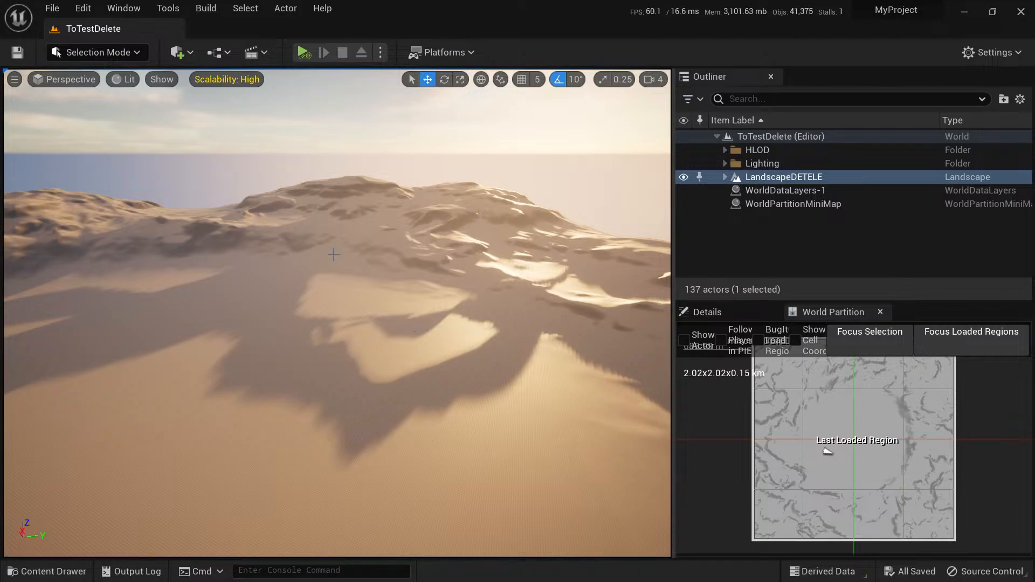
# Browse the MSPresets folder in the project's Content Drawer and view the options for adding content, including Quixel Bridge.
pyautogui.moveTo(454, 321); pyautogui.dragTo(451, 318, button='right')
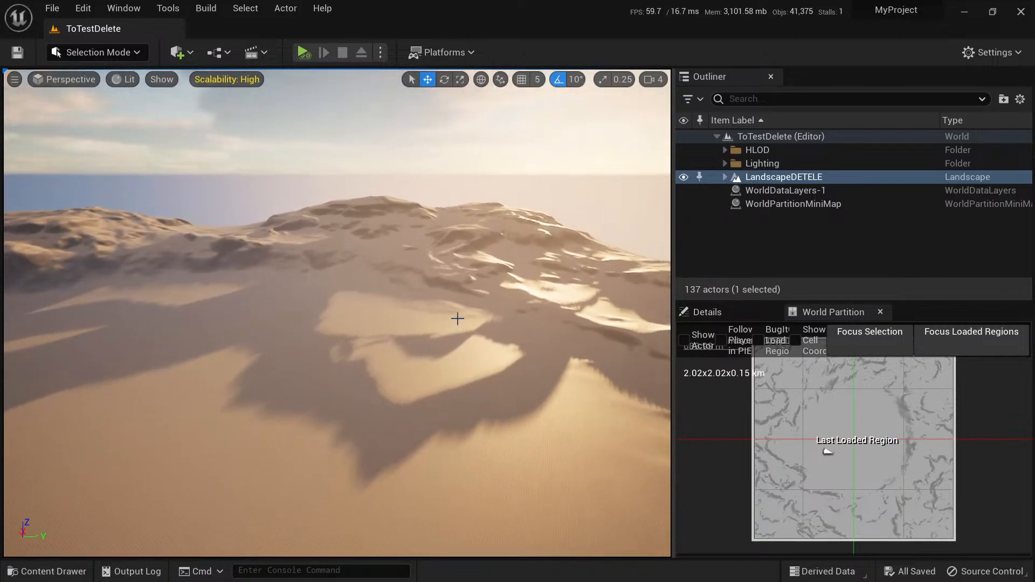
pyautogui.hotkey('ctrl', 'space')
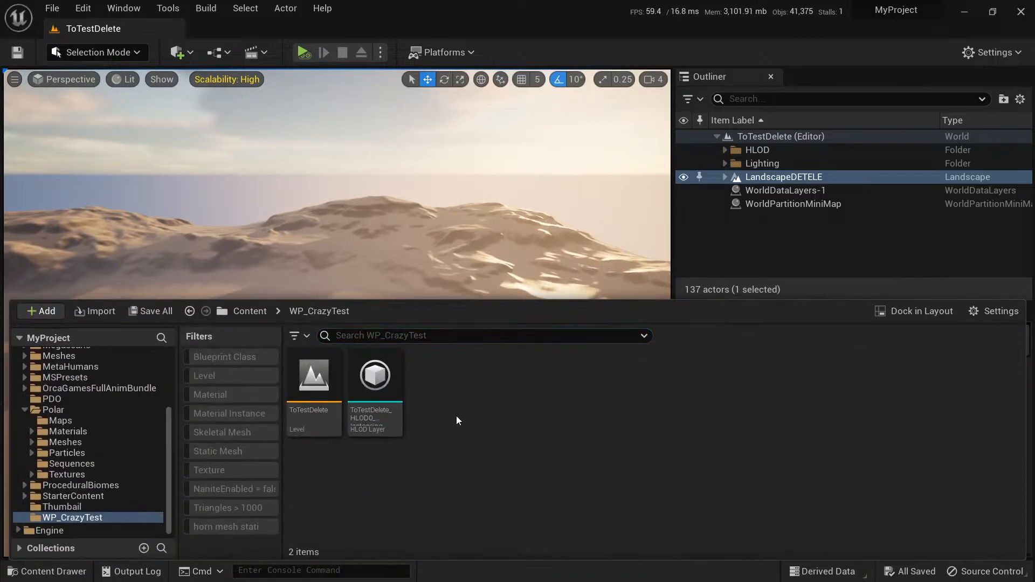
pyautogui.click(249, 311)
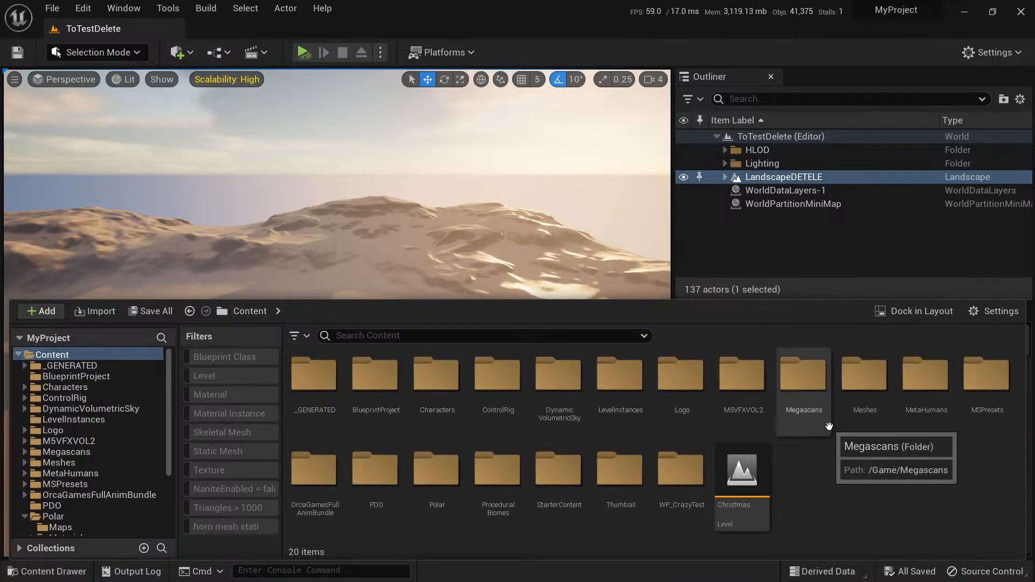
pyautogui.doubleClick(984, 378)
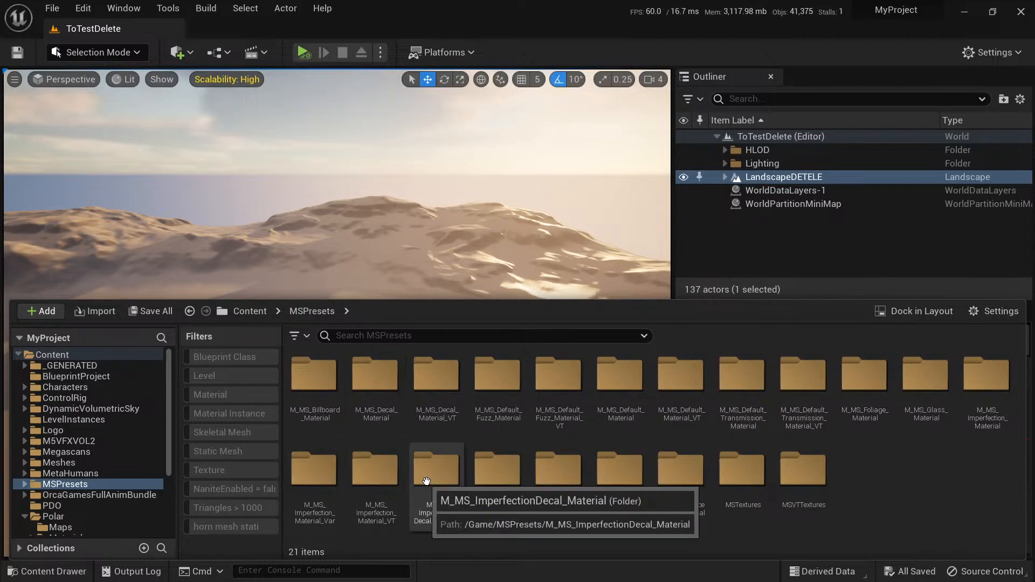
pyautogui.click(559, 402)
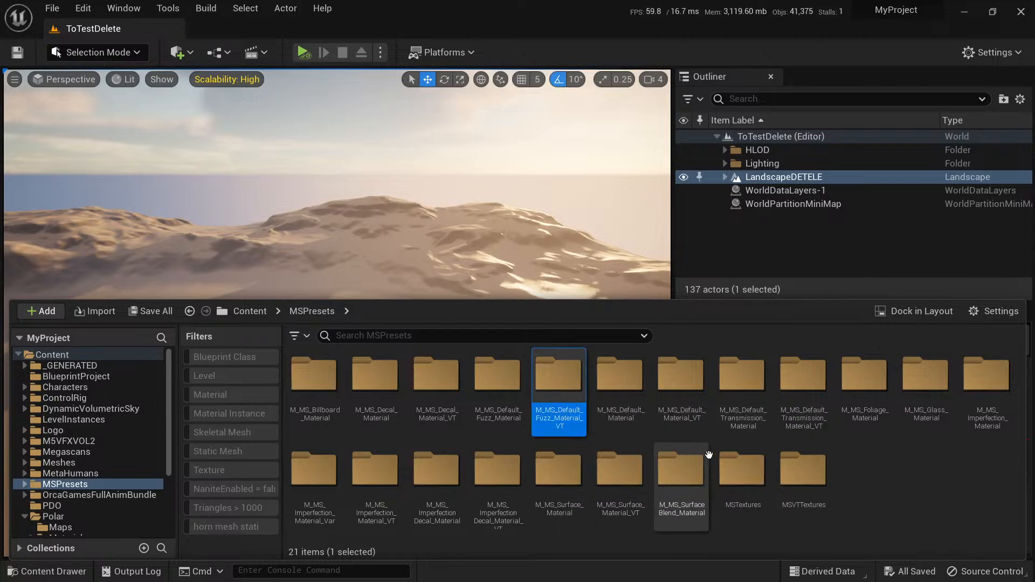
pyautogui.keyDown('ctrl'); pyautogui.click(803, 377); pyautogui.keyUp('ctrl')
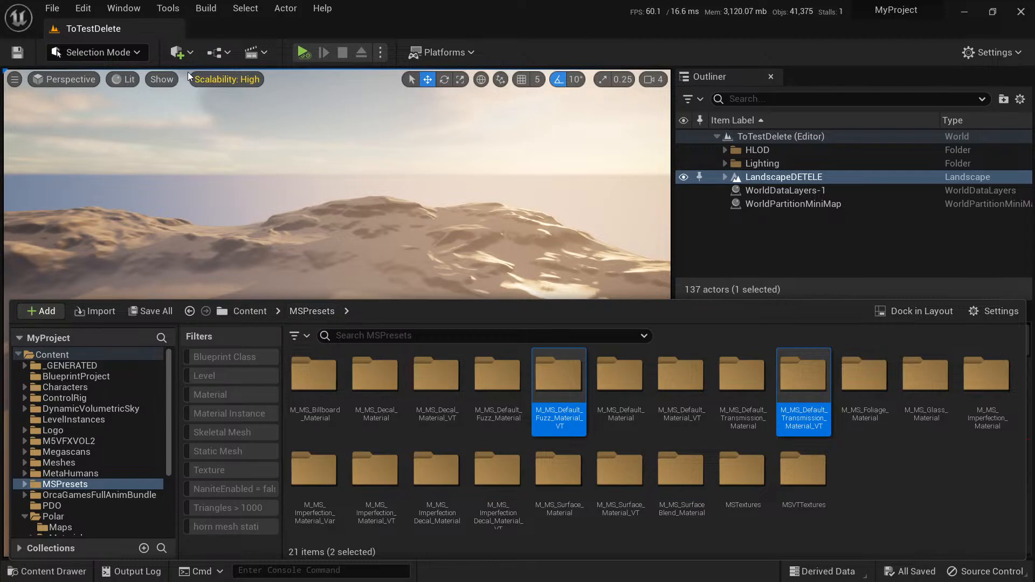
pyautogui.click(181, 54)
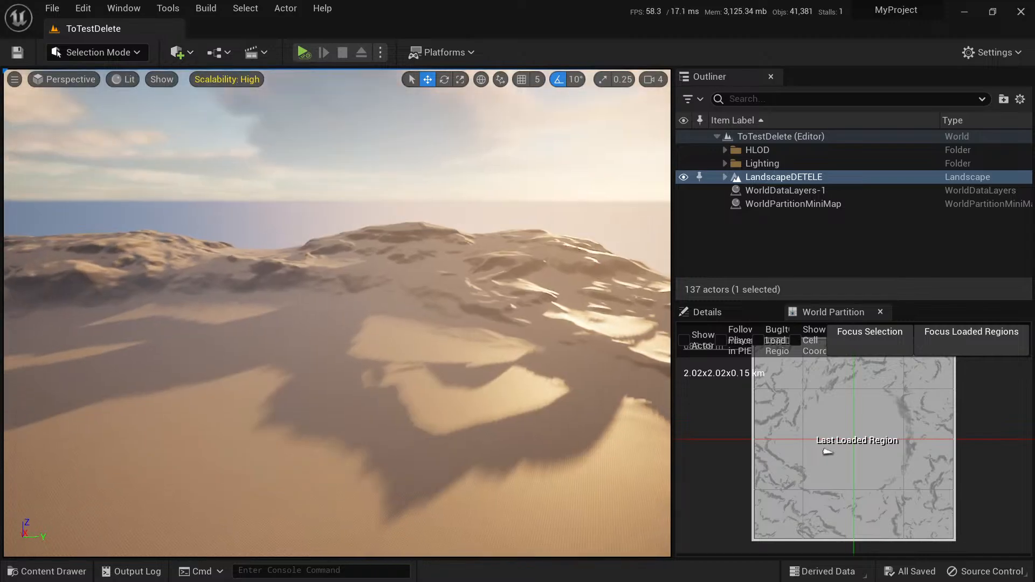
# Collapse the Content folder in the Content Drawer's folder tree and open the Engine folder.
pyautogui.hotkey('ctrl', 'space')
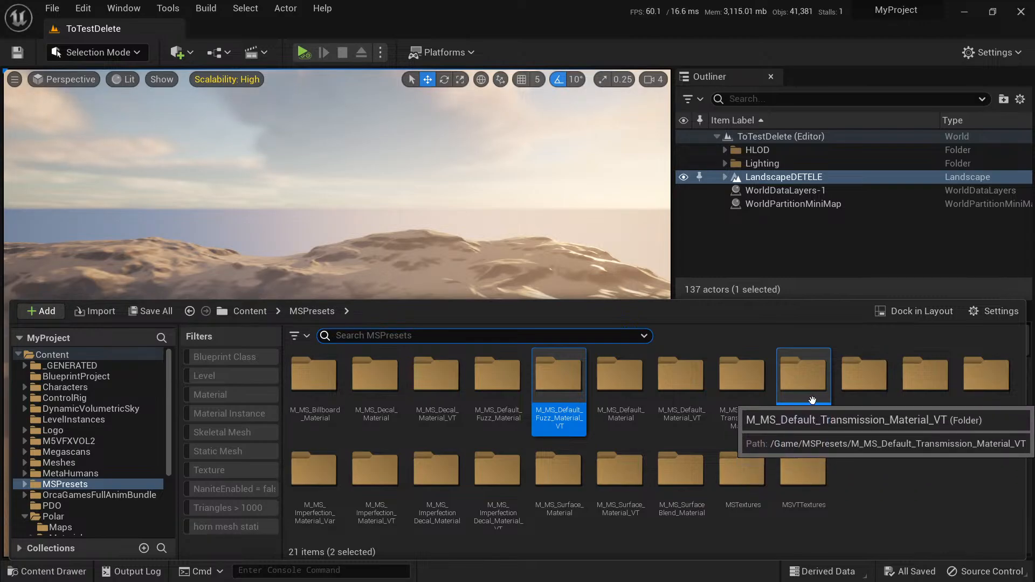
pyautogui.click(806, 378)
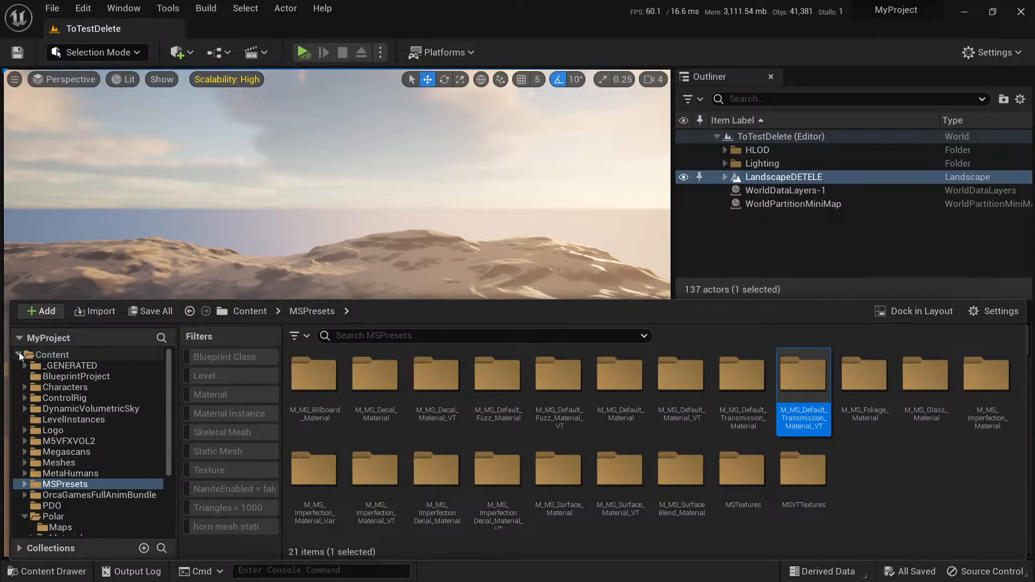
pyautogui.doubleClick(51, 354)
pyautogui.click(50, 367)
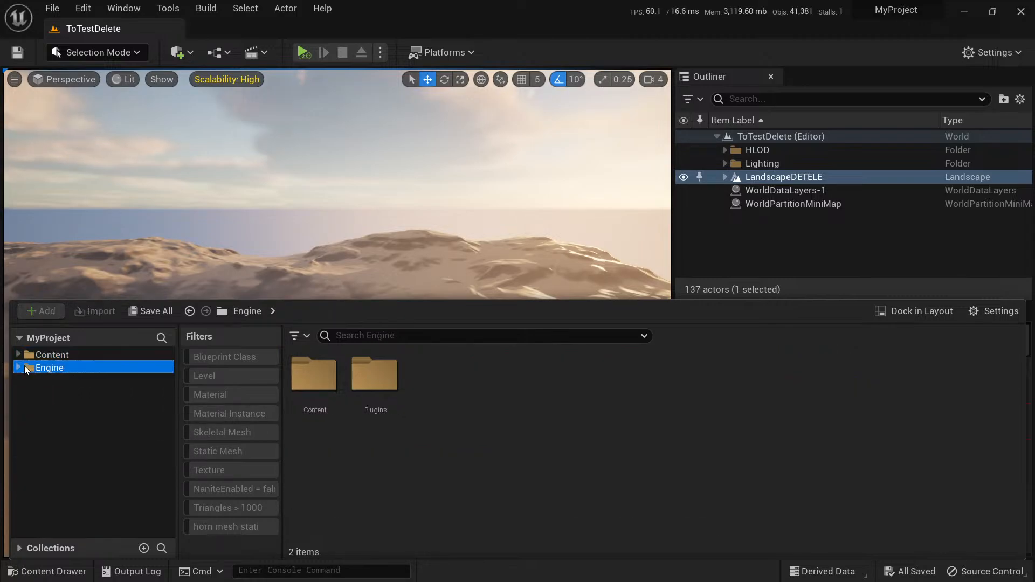
# Expand the Engine folder's Plugins subfolder in the folder tree and open the MSPresets folder within Bridge Content.
pyautogui.click(20, 367)
pyautogui.click(25, 389)
pyautogui.scroll(-10, 97, 448)
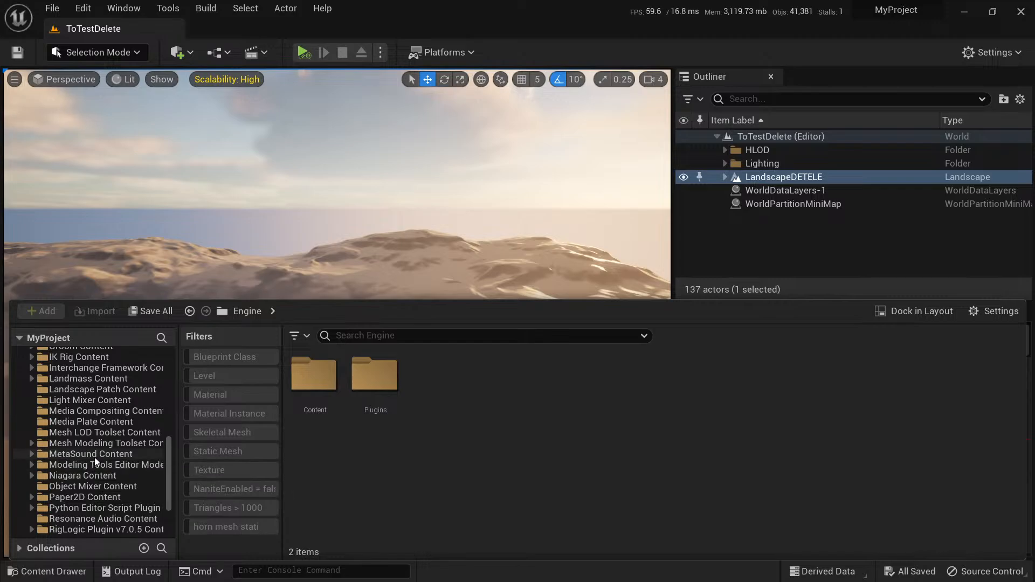
pyautogui.scroll(10, 93, 413)
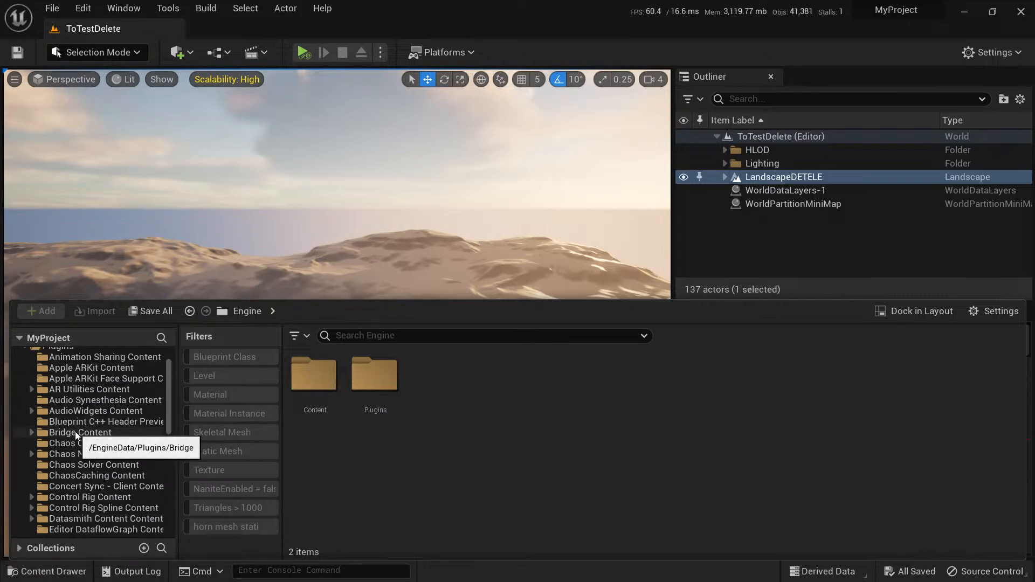
pyautogui.click(79, 433)
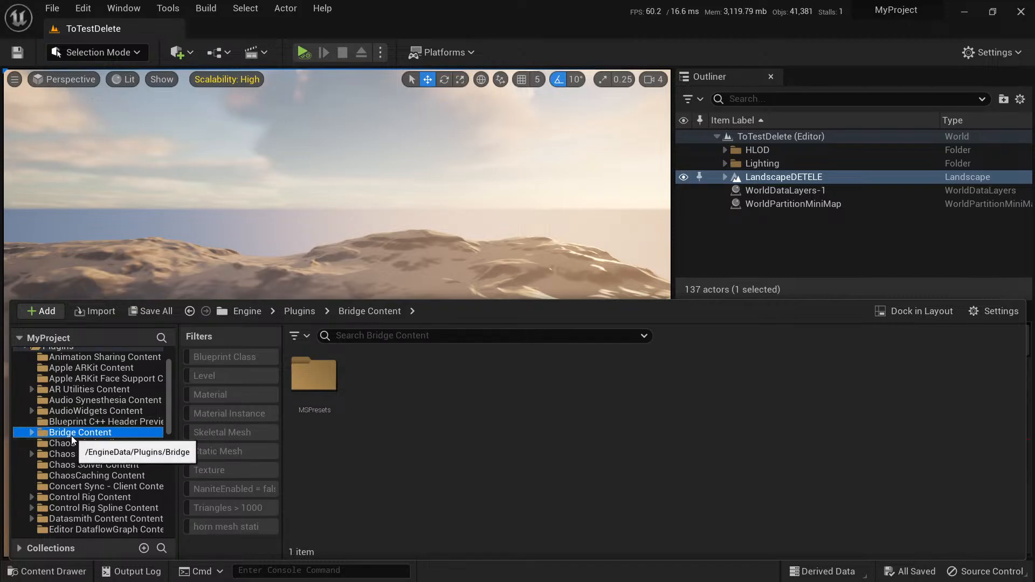
pyautogui.click(329, 383)
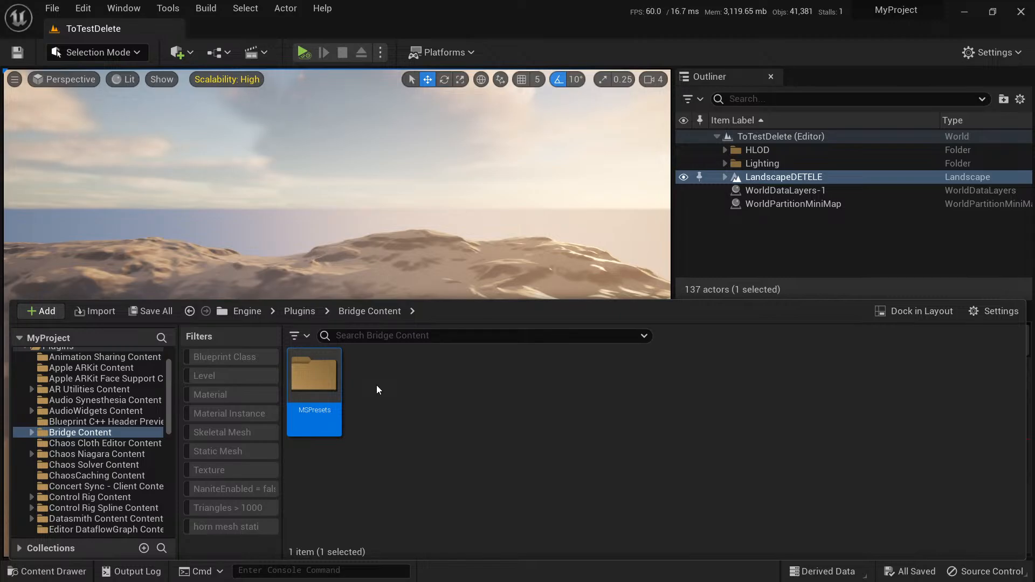
pyautogui.doubleClick(313, 370)
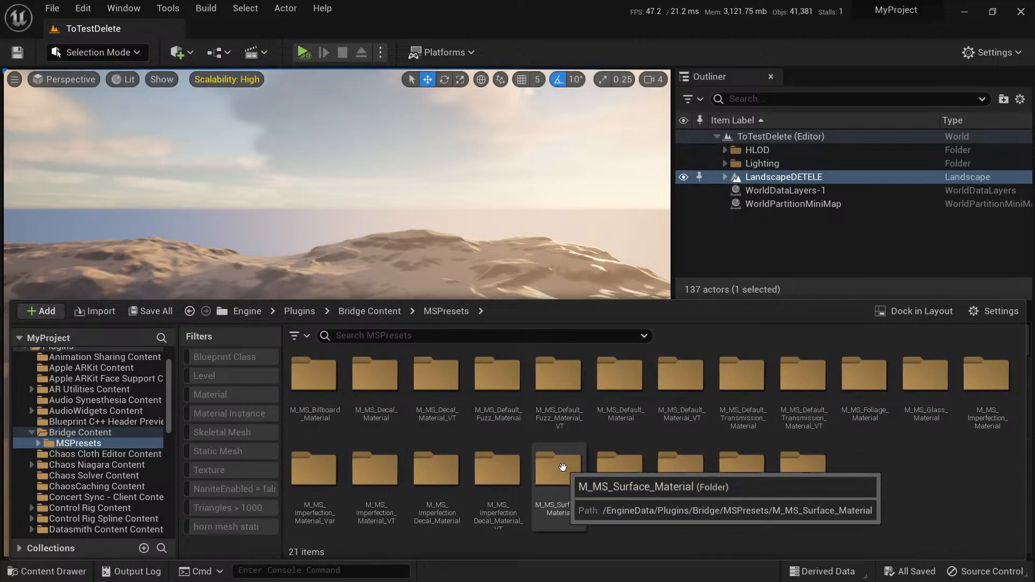
# Look through the material folders in the Bridge plugin's MSPresets, selecting the decal and default fuzz material folders in turn.
pyautogui.click(438, 398)
pyautogui.click(358, 412)
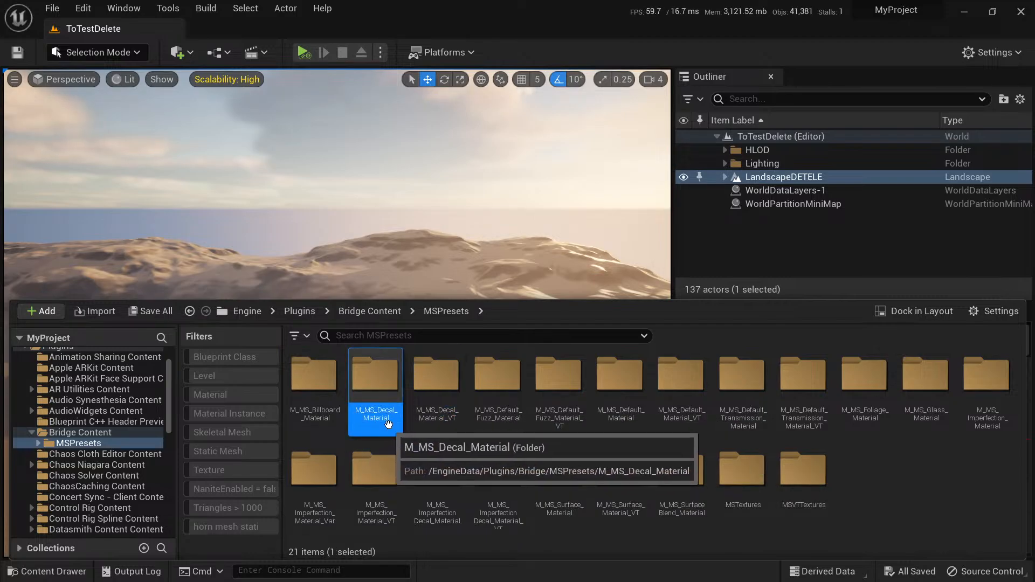
pyautogui.click(439, 415)
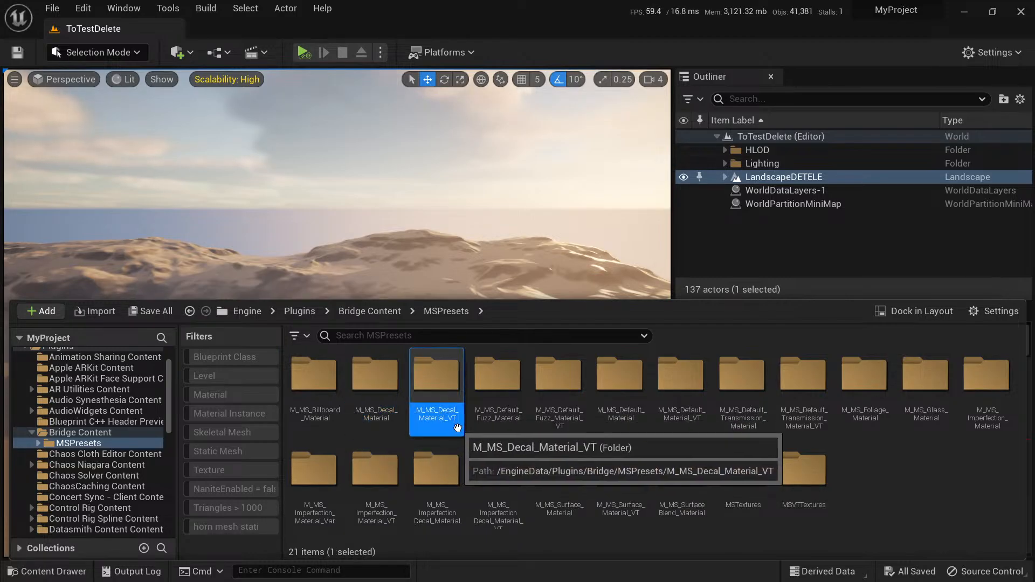
pyautogui.click(497, 412)
pyautogui.click(560, 424)
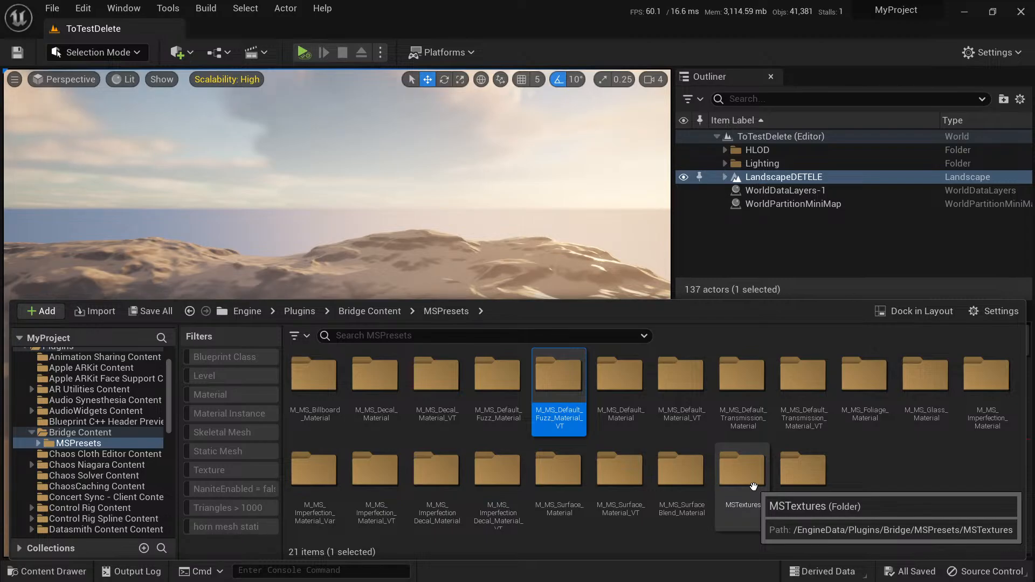
# Browse to the project's Content/Megascans/Surfaces/Decorative_Stone_Wall_vjqjeiq folder and open its material instance.
pyautogui.scroll(2, 59, 445)
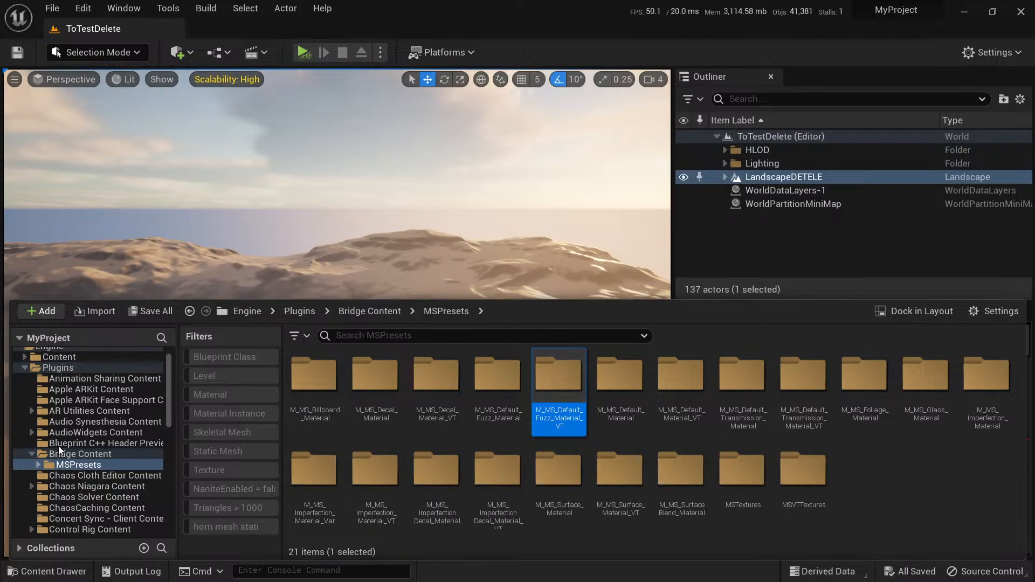
pyautogui.click(59, 355)
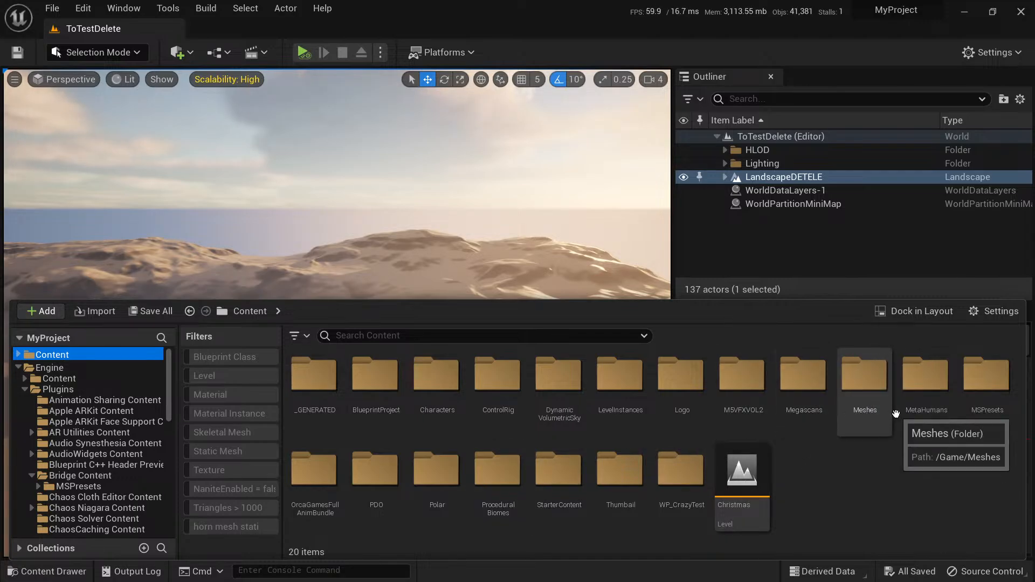
pyautogui.doubleClick(803, 377)
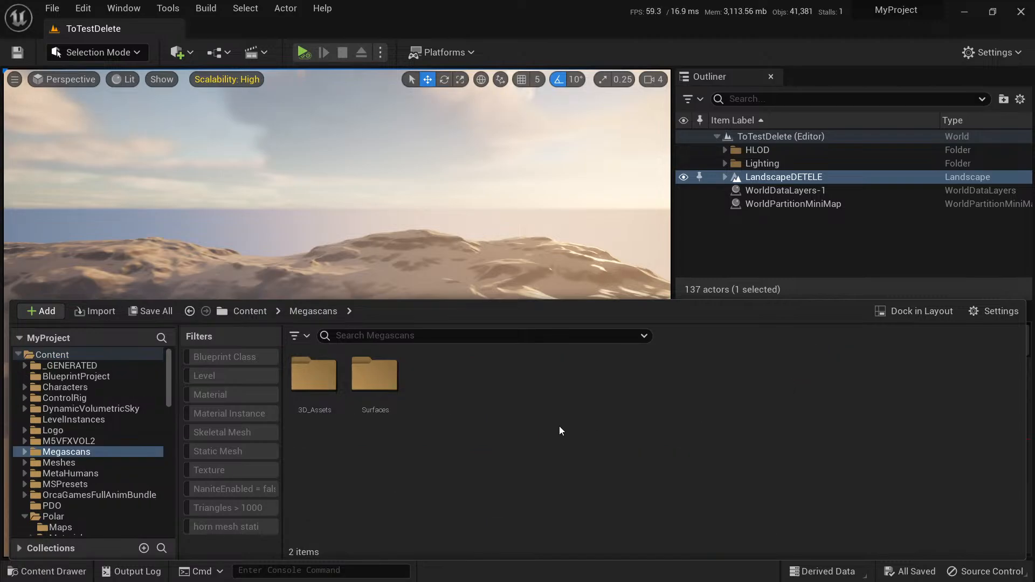
pyautogui.doubleClick(374, 377)
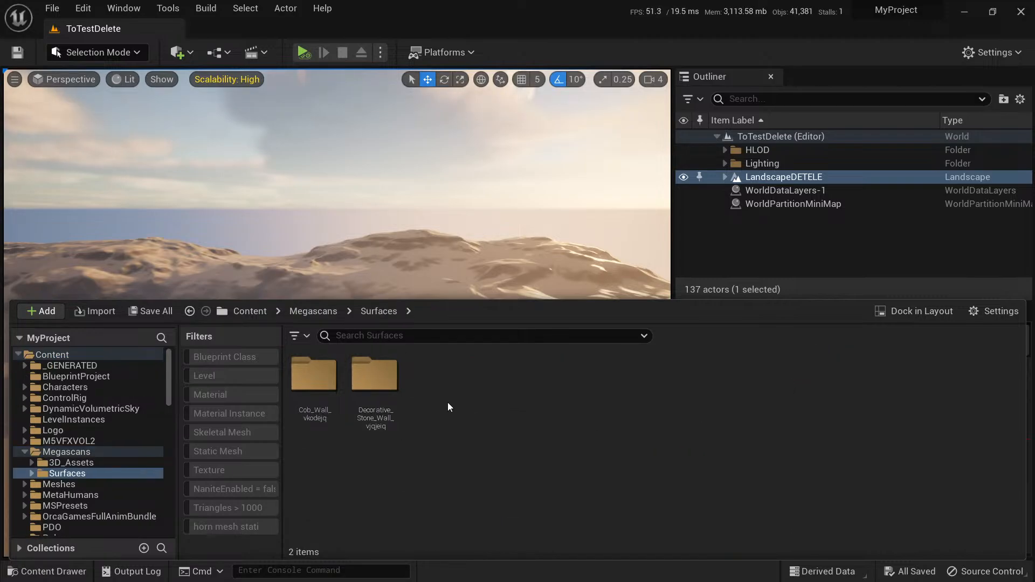
pyautogui.doubleClick(379, 384)
pyautogui.click(313, 378)
pyautogui.doubleClick(312, 379)
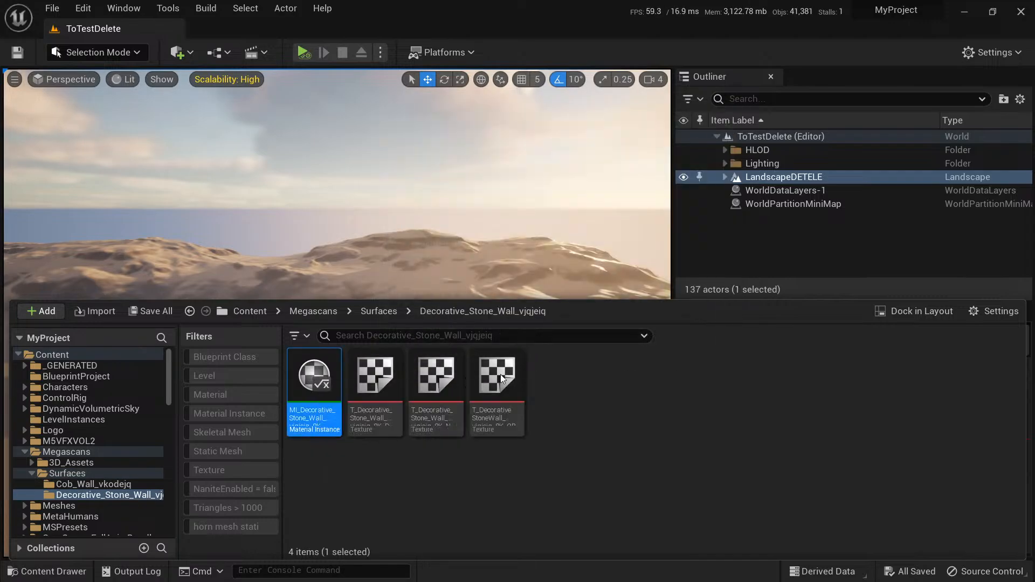
# Reposition the material instance window, widen its preview to read the shader errors, and close the material instance.
pyautogui.moveTo(697, 186); pyautogui.dragTo(544, 136)
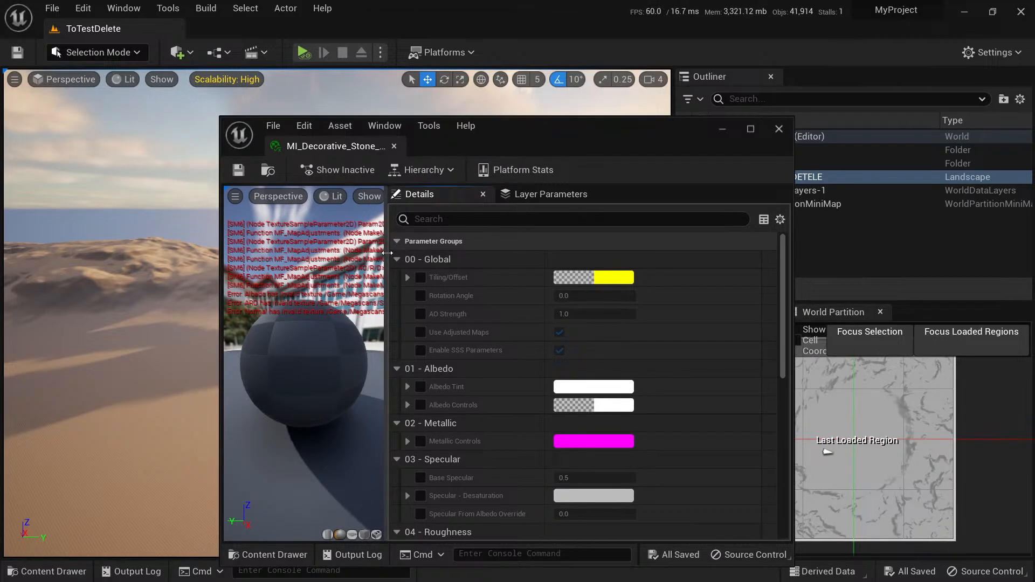
pyautogui.moveTo(388, 253); pyautogui.dragTo(506, 252)
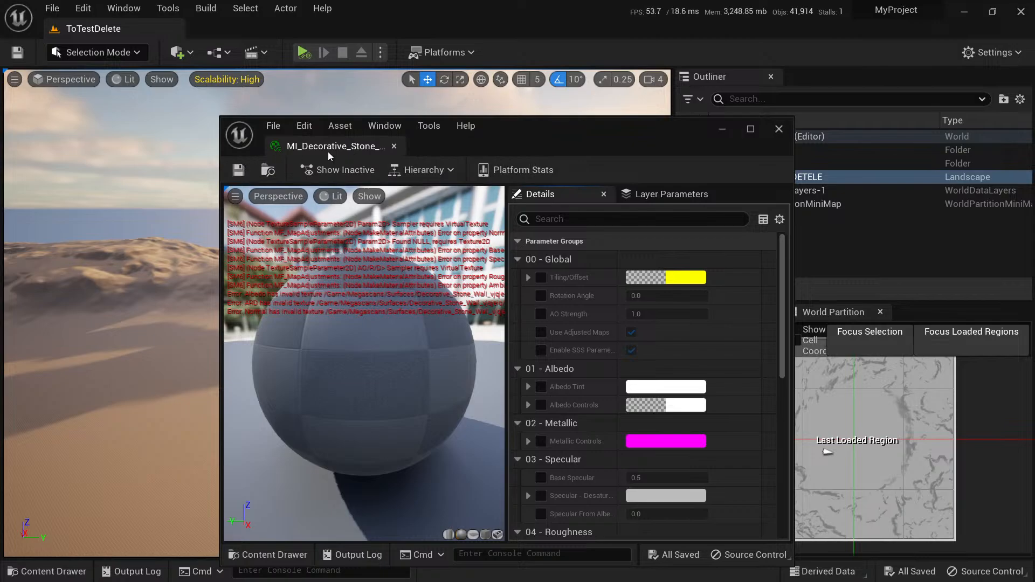
pyautogui.click(394, 146)
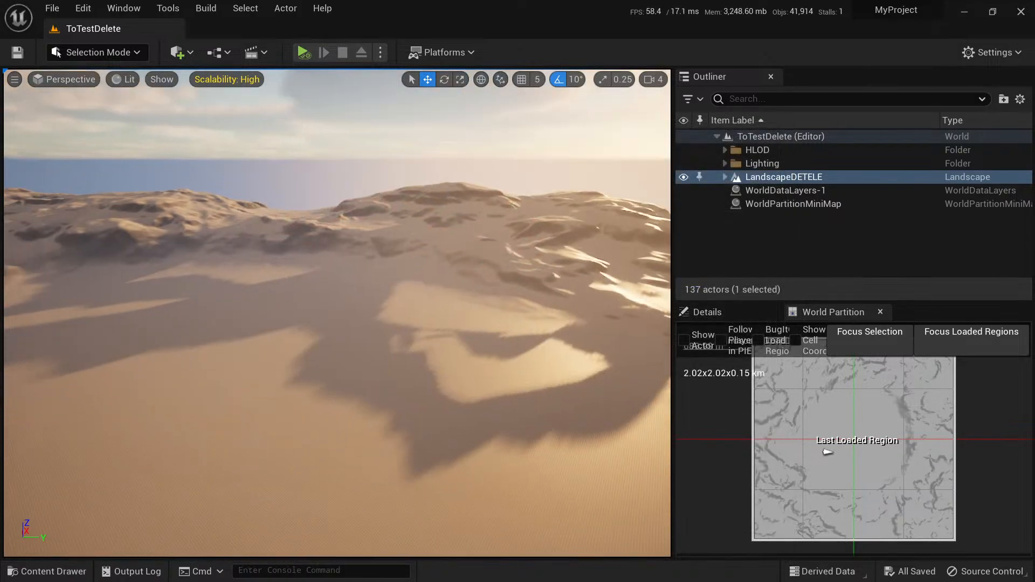
# Inspect the landscape surface up close and check the asset details of the stone wall material instance and its 8K_D texture.
pyautogui.moveTo(337, 302)
pyautogui.mouseDown(button='right')
pyautogui.moveTo(321, 372)
pyautogui.moveTo(326, 356)
pyautogui.moveTo(337, 384)
pyautogui.moveTo(342, 366)
pyautogui.mouseUp(button='right')
pyautogui.press('w')
pyautogui.press('w')
pyautogui.press('s')
pyautogui.hotkey('ctrl', 'space')
pyautogui.click(609, 462)
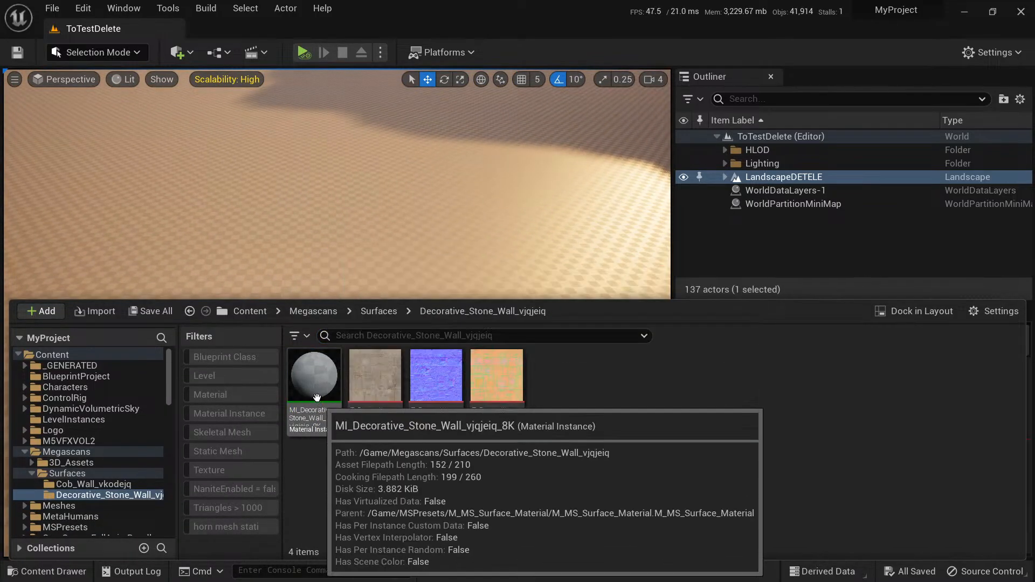
pyautogui.click(317, 395)
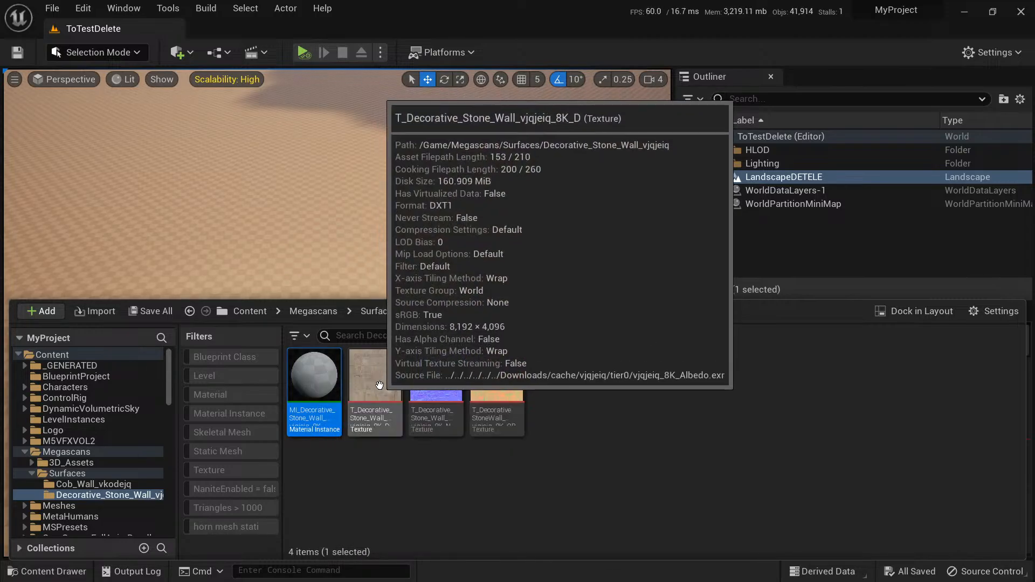
pyautogui.click(235, 95)
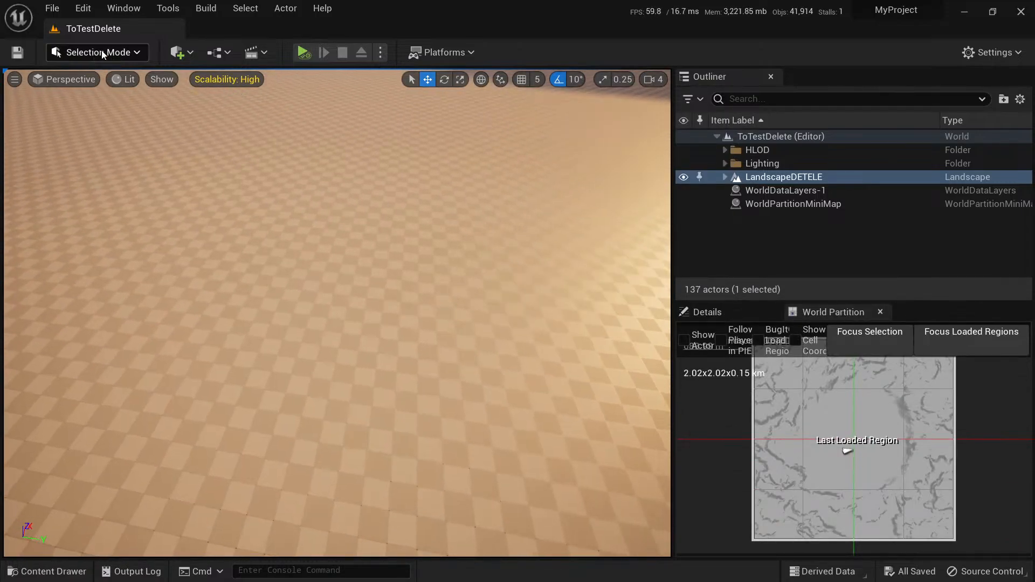
# Reopen the MI_Decorative_Stone_Wall_vjqjeiq_8K material instance, maximize its window, and examine the errors over the preview.
pyautogui.hotkey('ctrl', 'space')
pyautogui.doubleClick(316, 381)
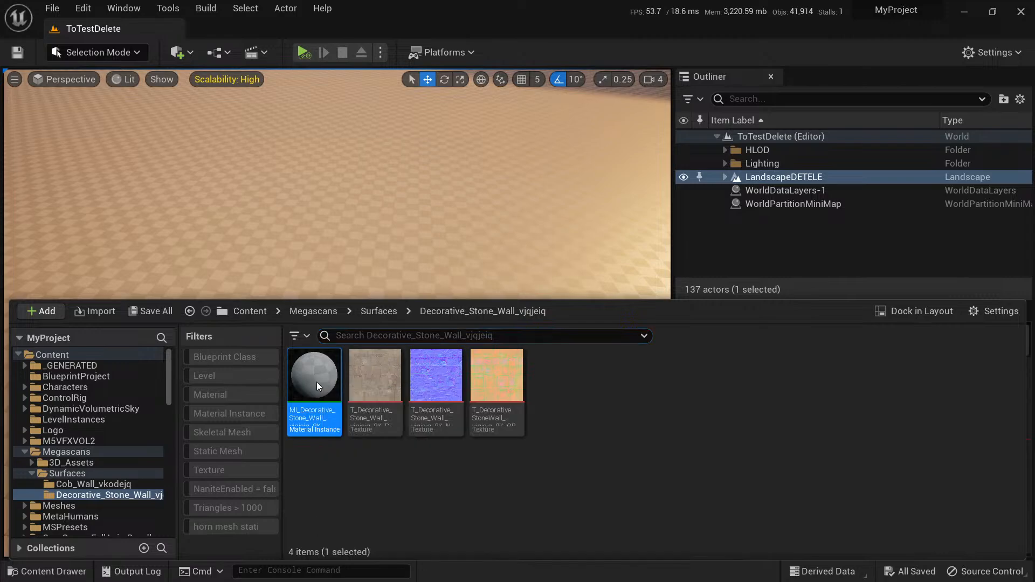
pyautogui.moveTo(570, 127); pyautogui.dragTo(416, 97)
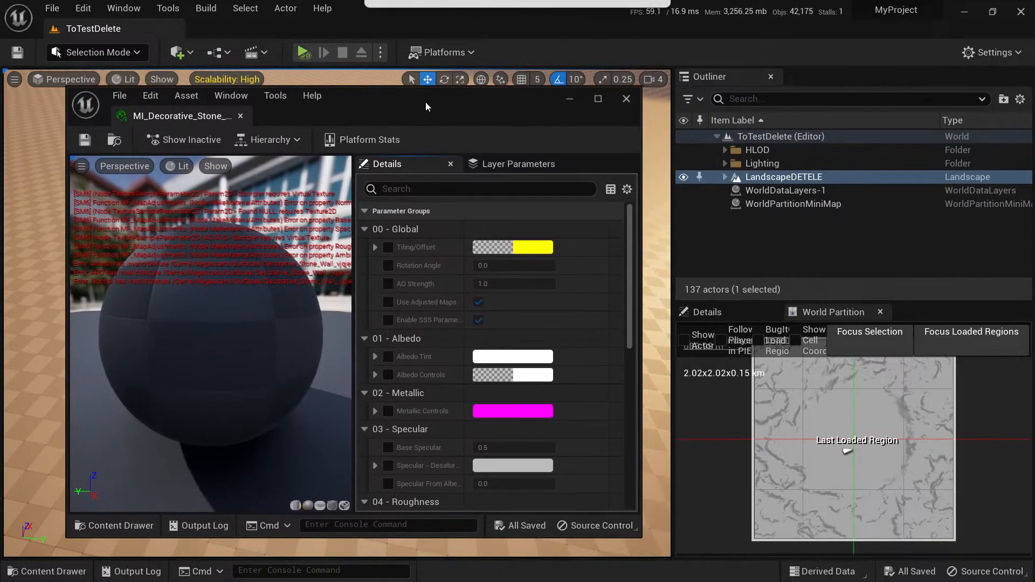
pyautogui.moveTo(352, 242); pyautogui.dragTo(435, 240)
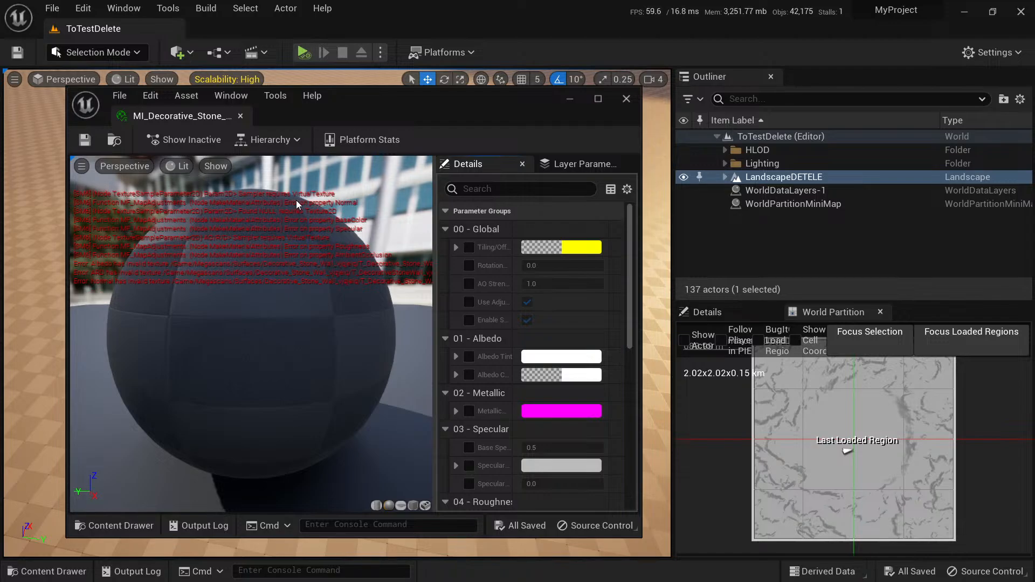
pyautogui.moveTo(371, 112); pyautogui.dragTo(373, 94)
pyautogui.doubleClick(405, 83)
pyautogui.moveTo(478, 284); pyautogui.dragTo(478, 254, button='right')
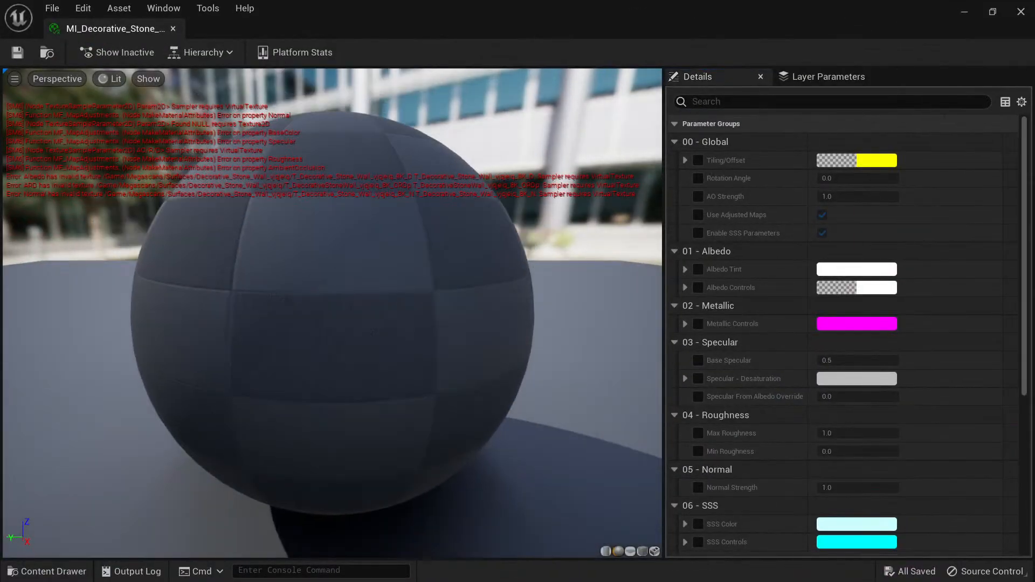
# Select the three decorative stone wall textures in the Content Drawer and view the asset details of the 8K_D texture.
pyautogui.hotkey('ctrl', 'space')
pyautogui.click(388, 414)
pyautogui.keyDown('shift'); pyautogui.click(509, 410); pyautogui.keyUp('shift')
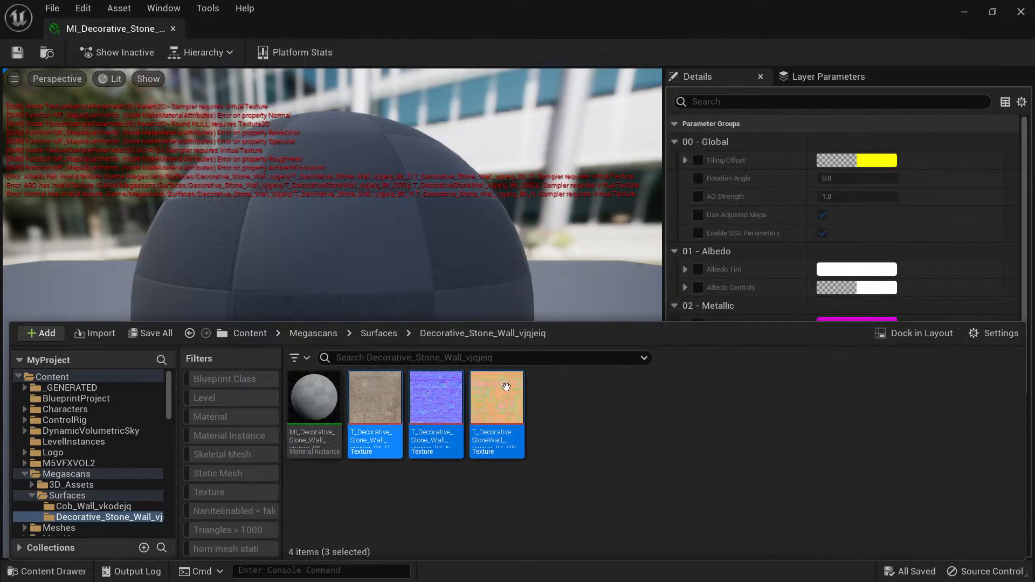
pyautogui.click(377, 404)
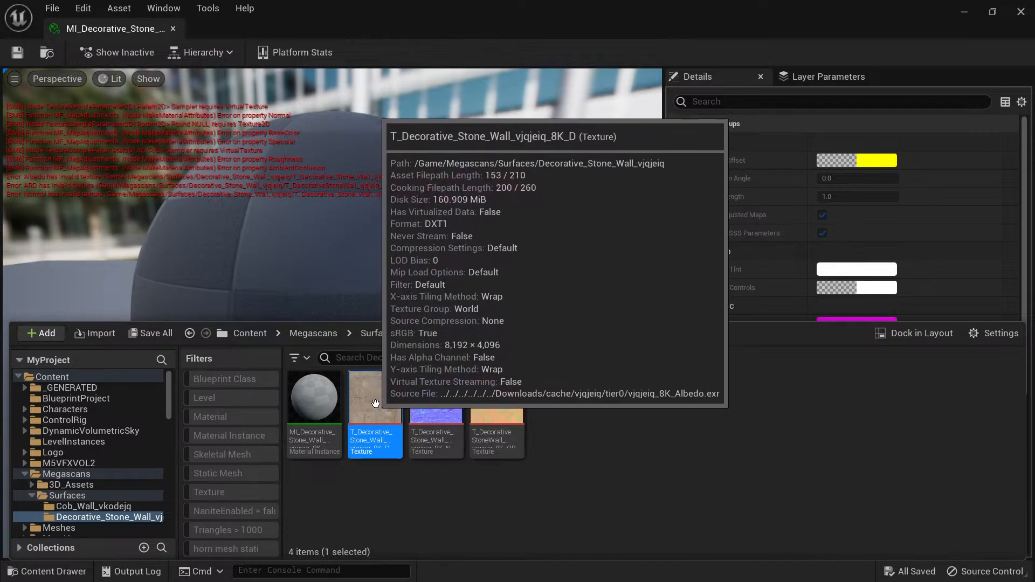
# Open the T_Decorative_Stone_Wall_vjqjeiq_8K_D texture, filter its details by "vi" to check Virtual Texture Streaming, and close it.
pyautogui.doubleClick(372, 406)
pyautogui.click(748, 205)
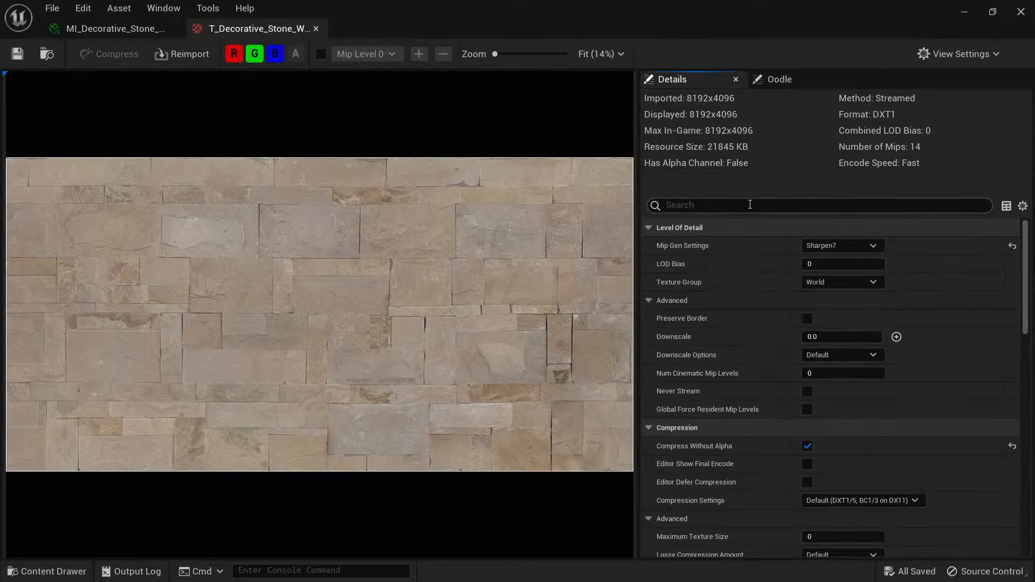
pyautogui.write('vi')
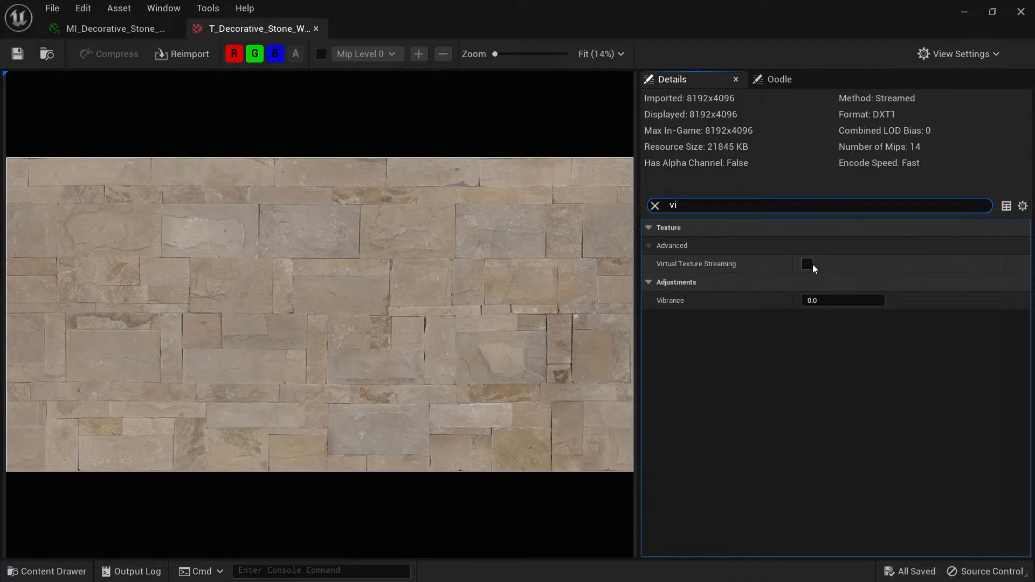
pyautogui.click(316, 28)
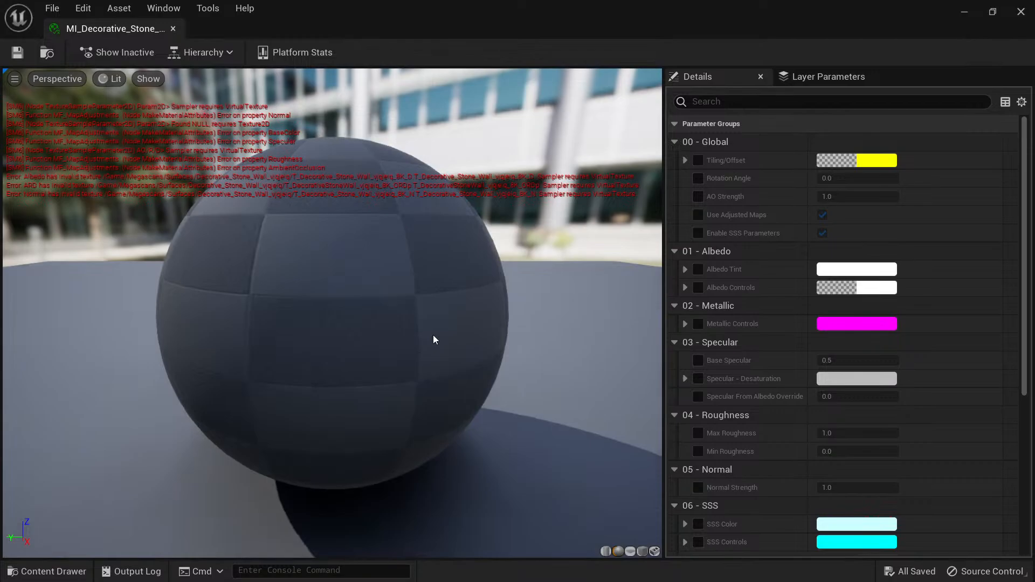
# Open the material instance's parent, M_MS_Surface_Material, and locate that material in the Content Drawer.
pyautogui.scroll(-5, 765, 394)
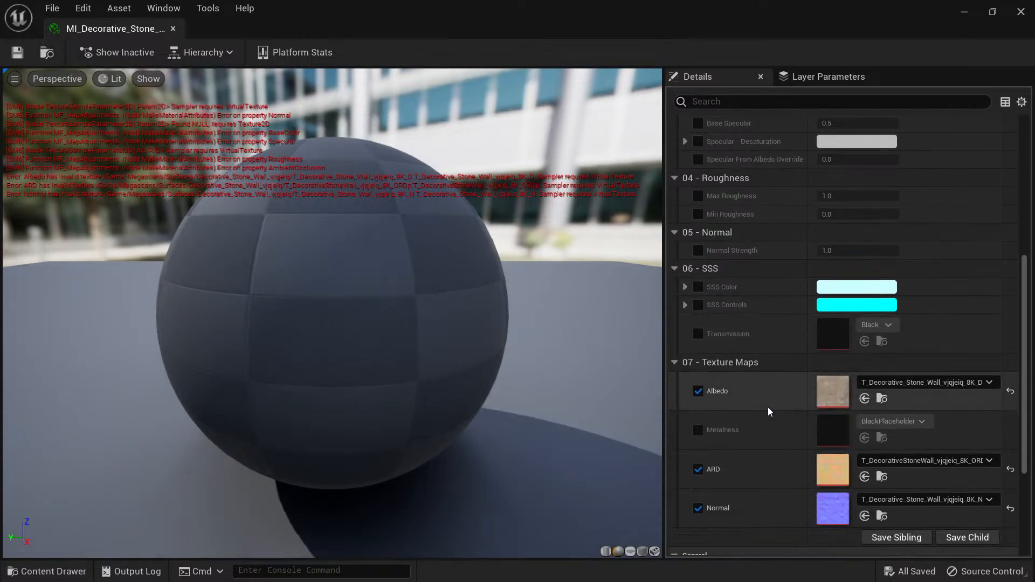
pyautogui.scroll(-4, 764, 404)
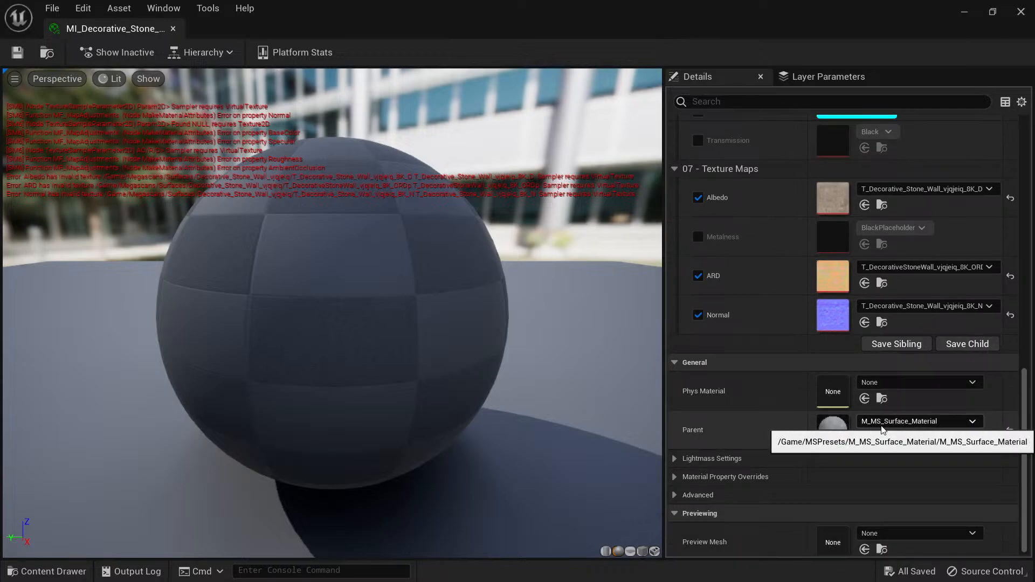
pyautogui.doubleClick(832, 426)
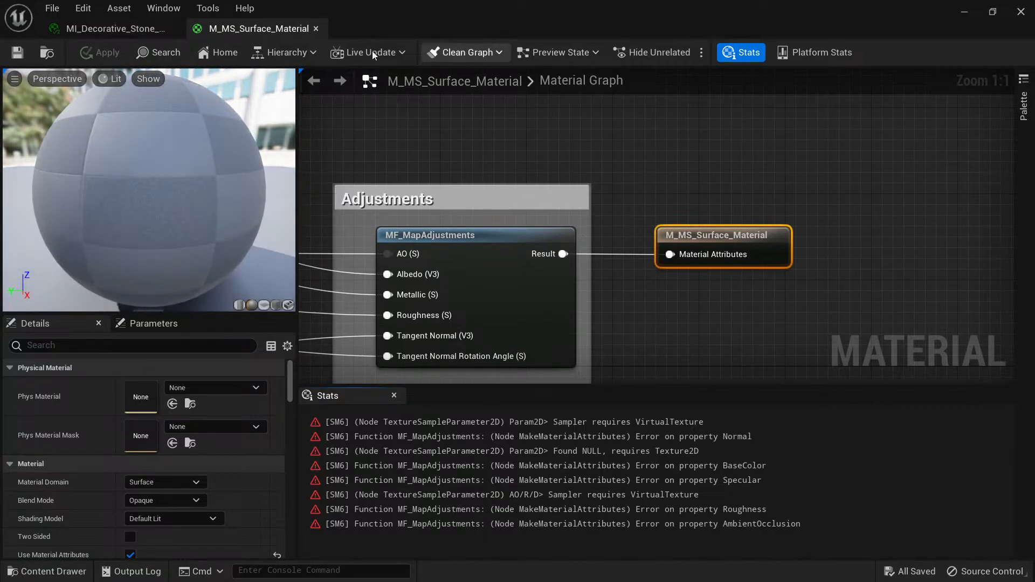
pyautogui.click(47, 52)
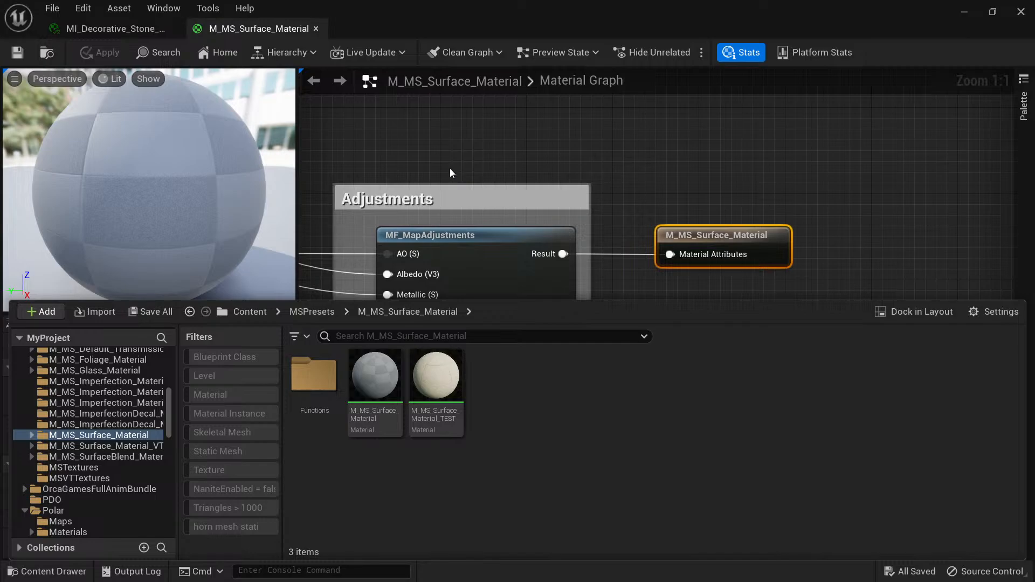
# Examine the Albedo, Metalness and ARD texture nodes and their connections in the M_MS_Surface_Material graph.
pyautogui.moveTo(450, 169); pyautogui.dragTo(858, 149, button='right')
pyautogui.scroll(-4, 457, 290)
pyautogui.moveTo(457, 290); pyautogui.dragTo(570, 353, button='right')
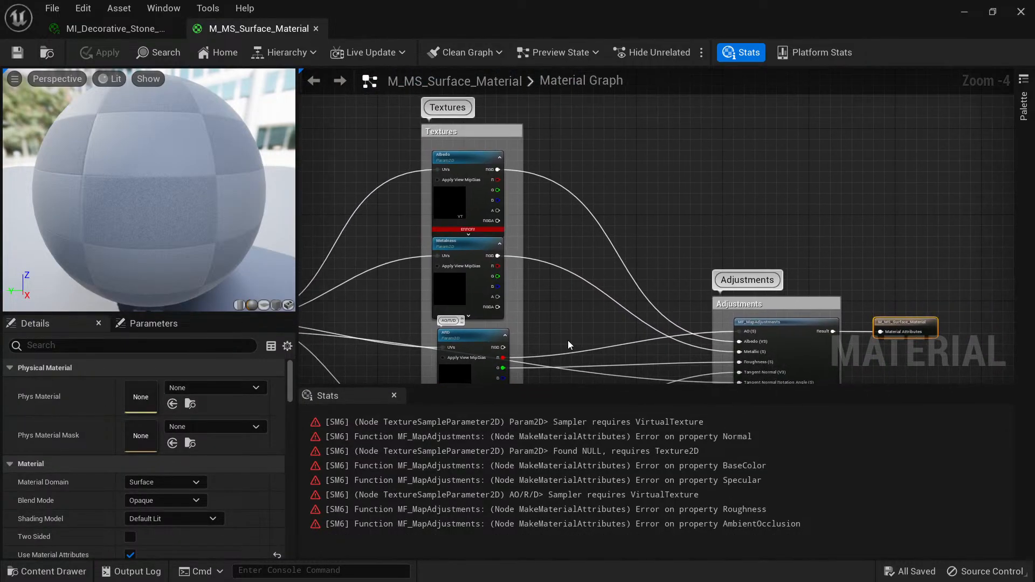
pyautogui.moveTo(558, 259); pyautogui.dragTo(633, 286, button='right')
pyautogui.scroll(3, 537, 241)
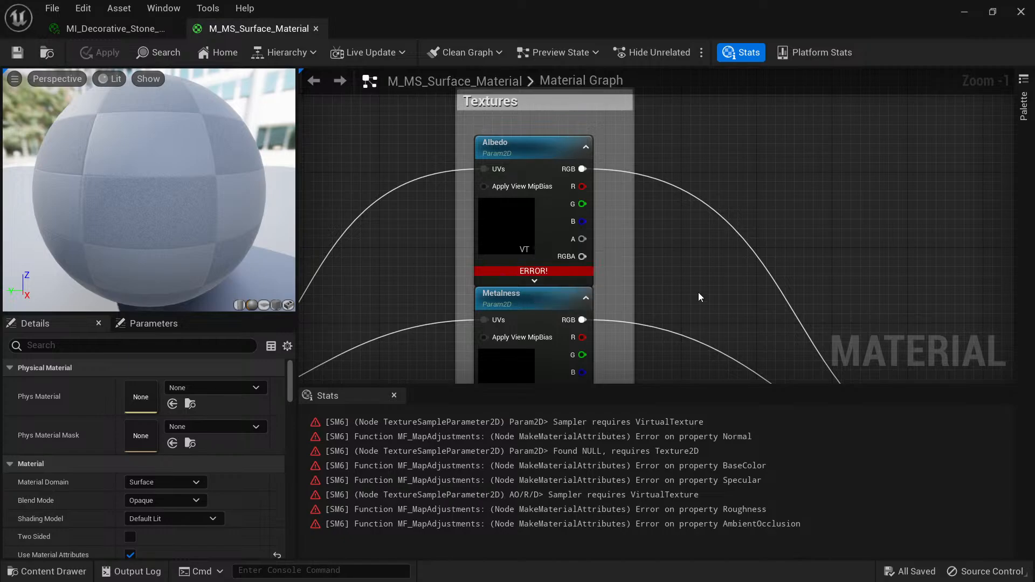
pyautogui.moveTo(689, 356); pyautogui.dragTo(690, 212, button='right')
pyautogui.scroll(-3, 690, 214)
pyautogui.moveTo(688, 261); pyautogui.dragTo(687, 291, button='right')
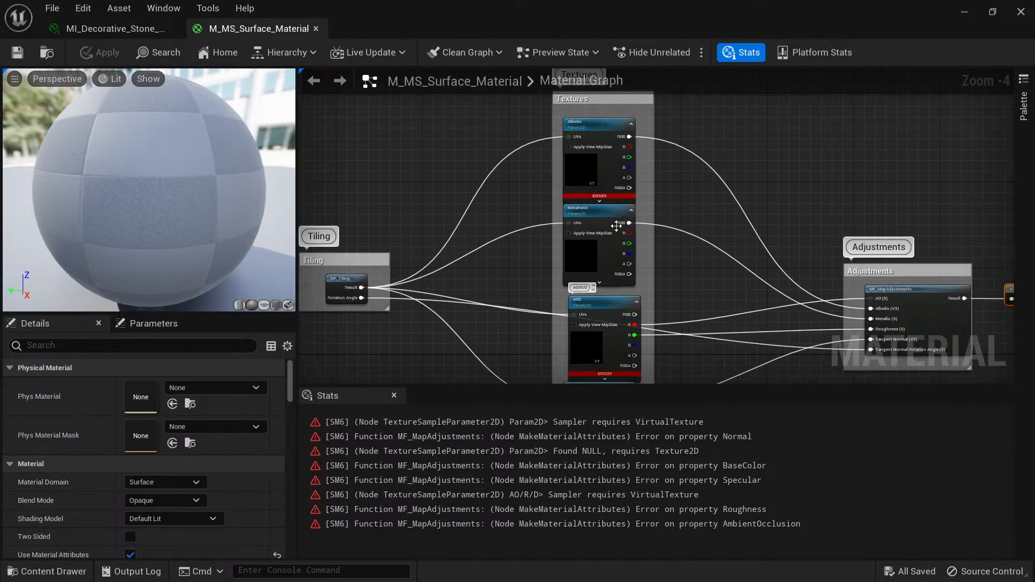
# Check the M_MS_Surface_Material texture nodes and locate the Metalness node's BlackPlaceholder texture in the Content Drawer.
pyautogui.scroll(2, 608, 236)
pyautogui.moveTo(721, 221); pyautogui.dragTo(698, 94, button='right')
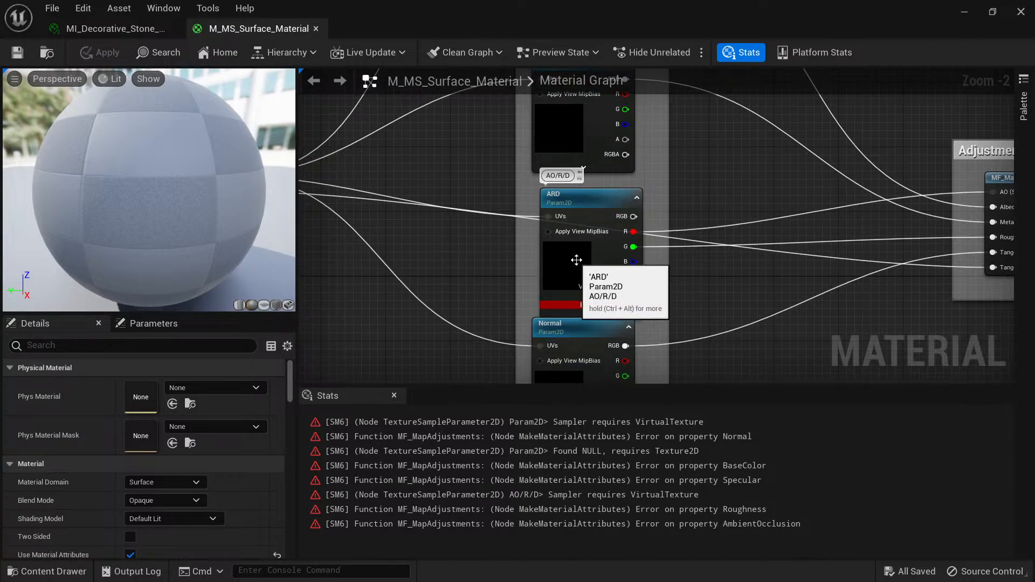
pyautogui.moveTo(690, 277); pyautogui.dragTo(695, 211, button='right')
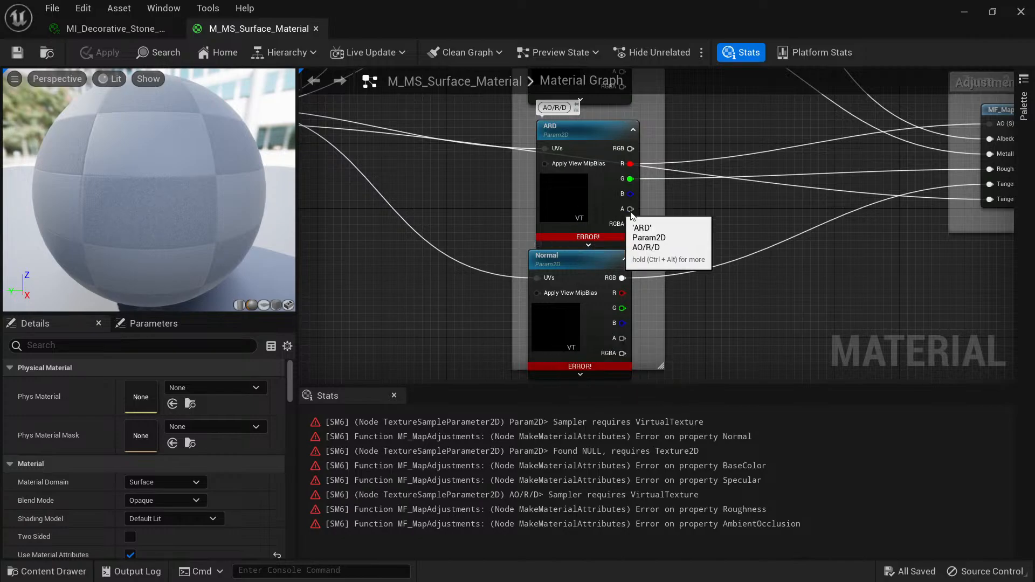
pyautogui.moveTo(695, 84); pyautogui.dragTo(645, 351, button='right')
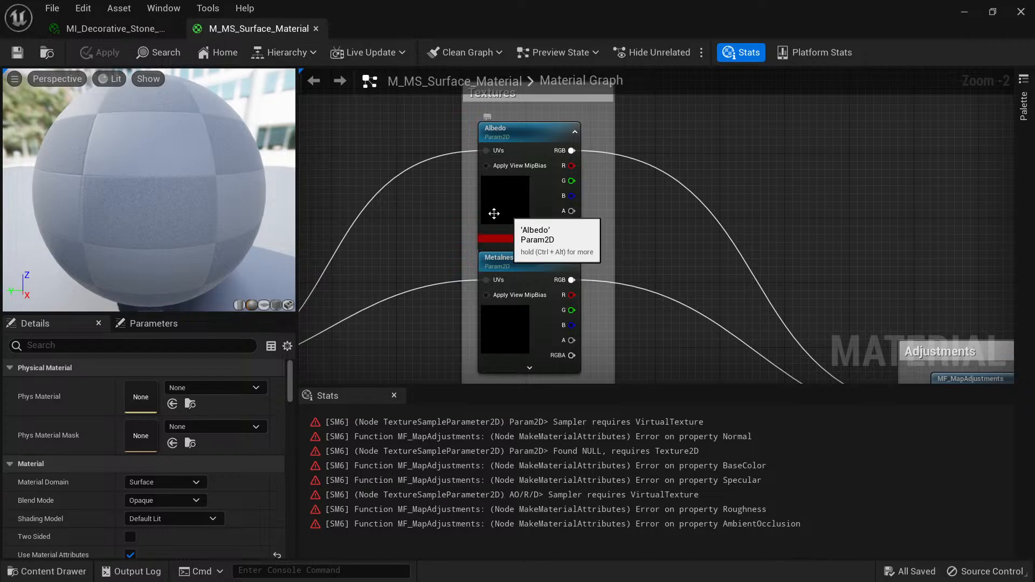
pyautogui.moveTo(517, 312); pyautogui.dragTo(545, 270, button='right')
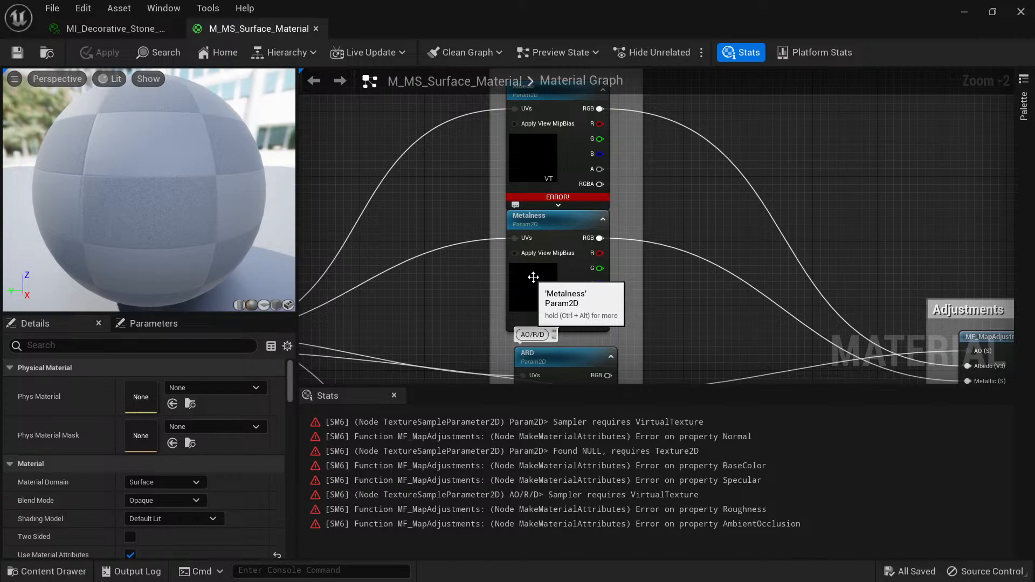
pyautogui.click(531, 271)
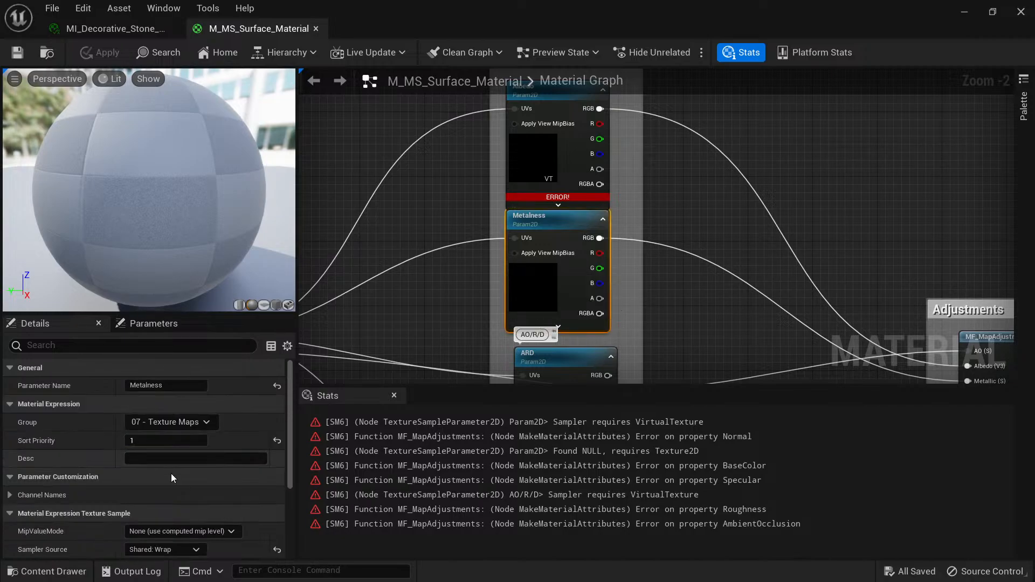
pyautogui.scroll(-5, 201, 474)
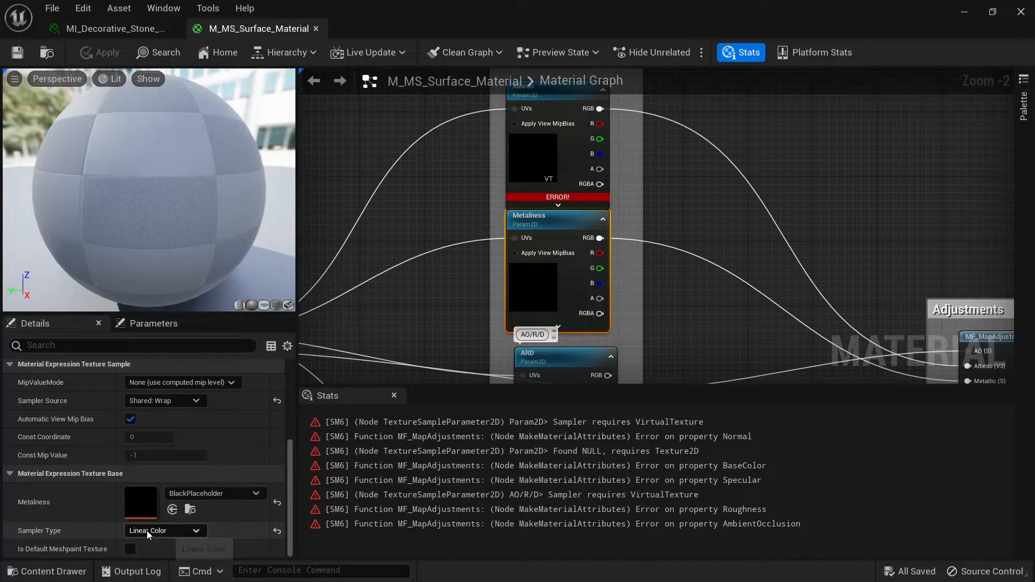
pyautogui.click(191, 509)
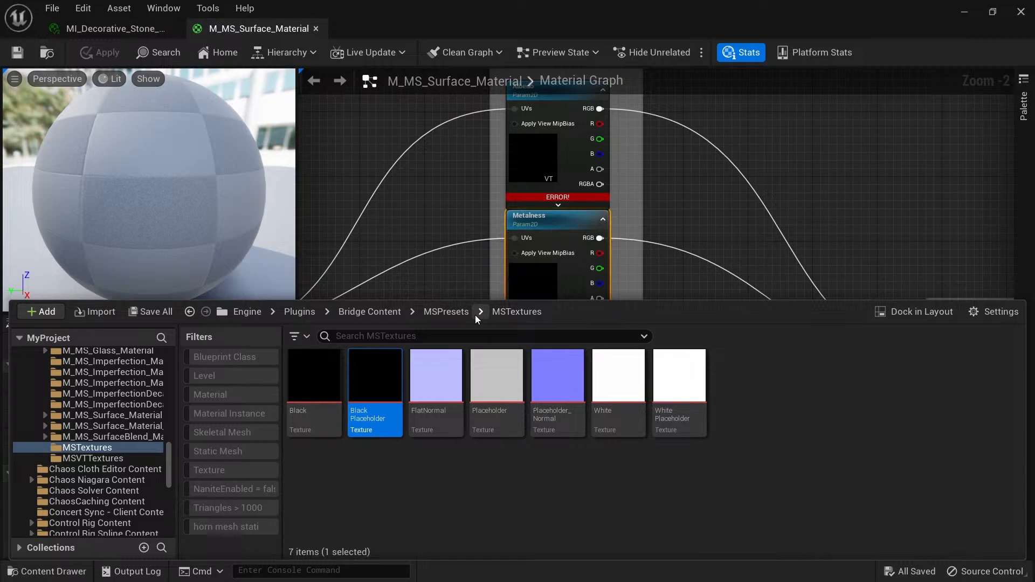
pyautogui.moveTo(374, 396)
# Go to the project's Content > MSPresets > MSTextures folder and select the WhitePlaceholder texture.
pyautogui.scroll(5, 103, 447)
pyautogui.scroll(10, 105, 445)
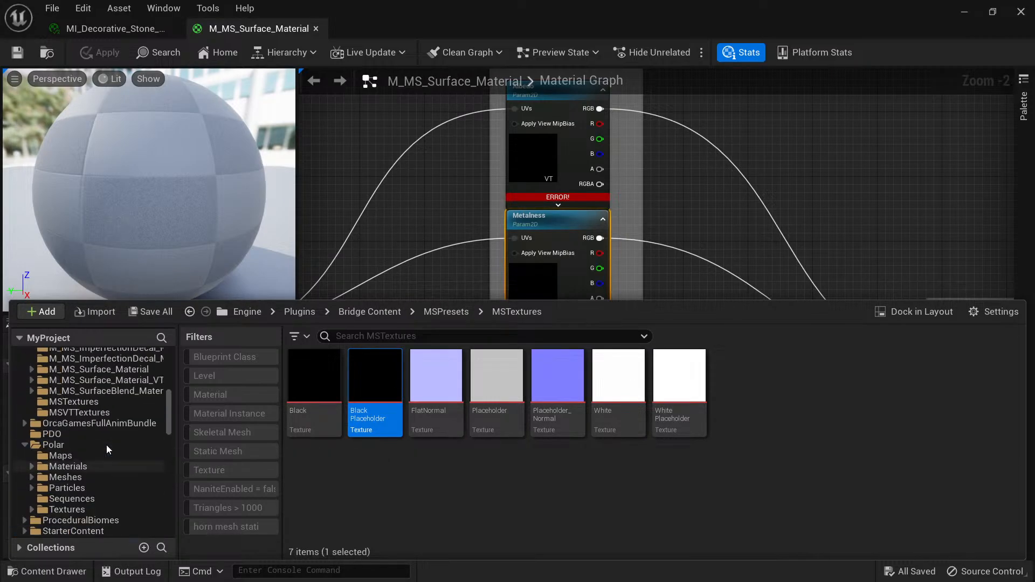
pyautogui.scroll(2, 101, 433)
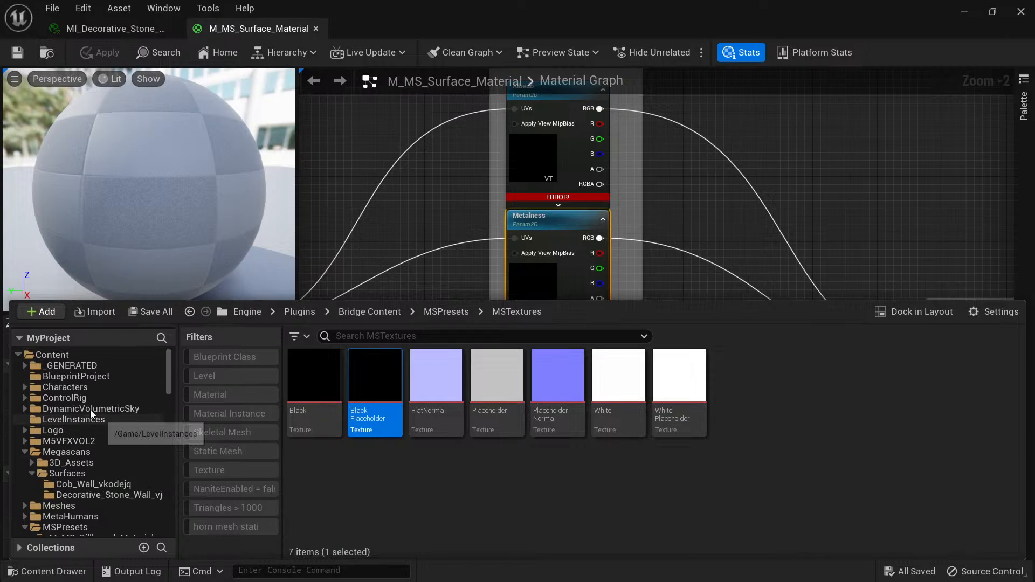
pyautogui.click(53, 354)
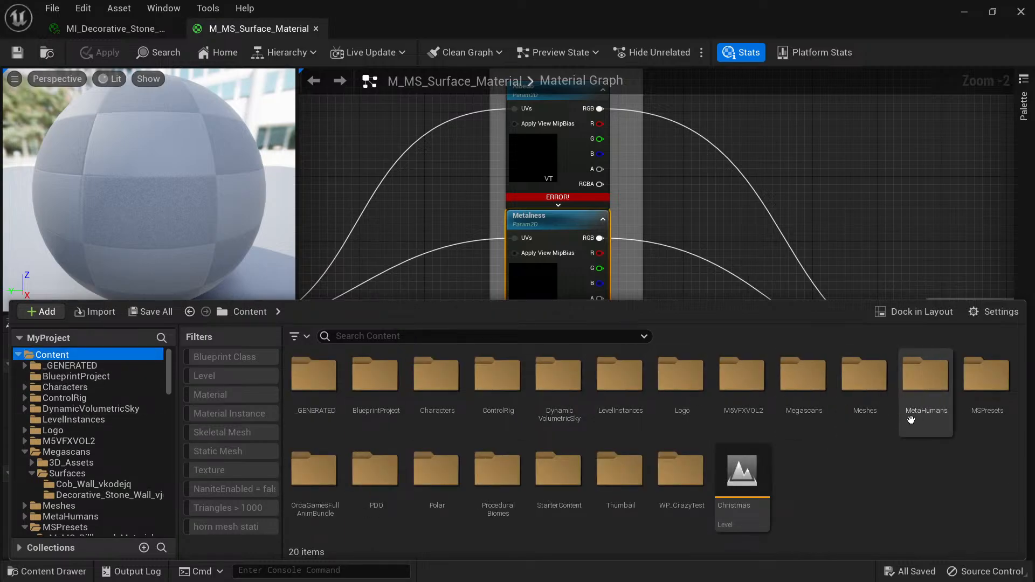
pyautogui.doubleClick(988, 380)
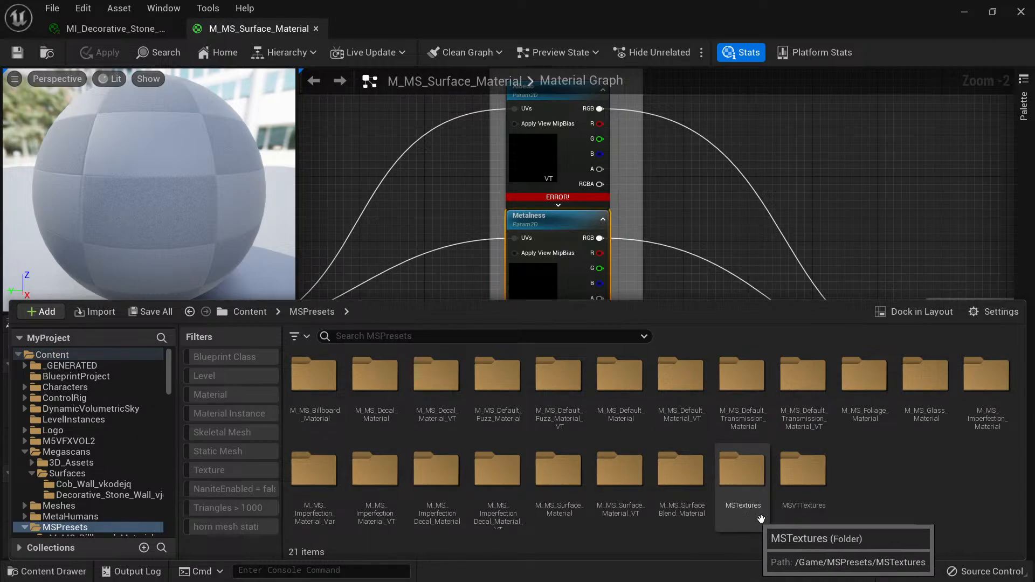
pyautogui.doubleClick(742, 474)
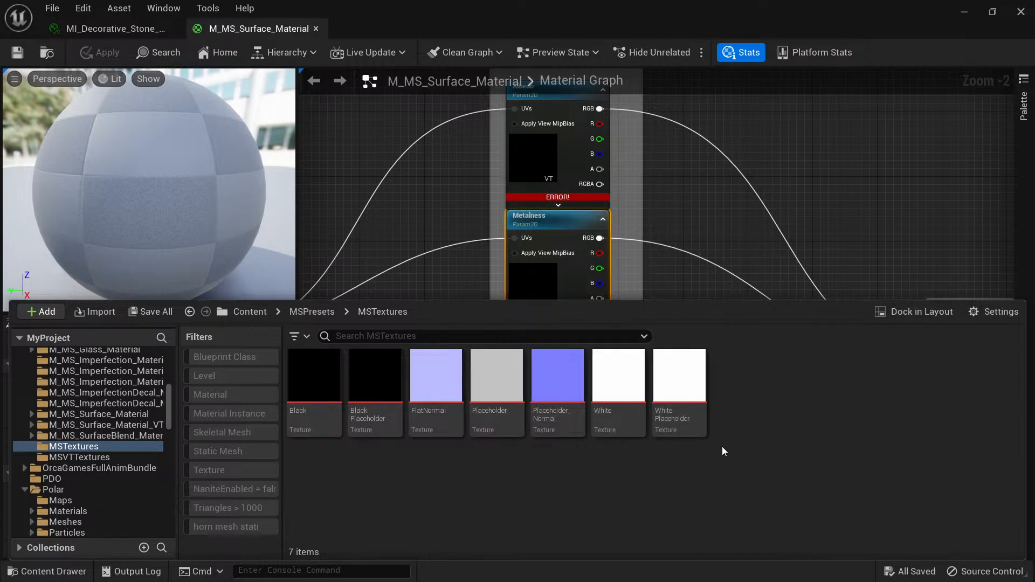
pyautogui.moveTo(687, 388)
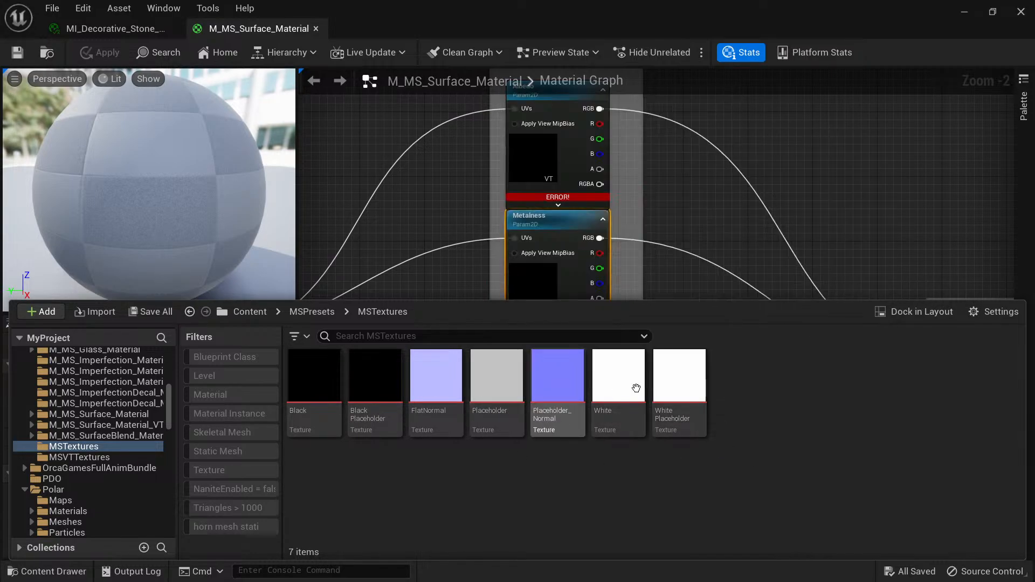
pyautogui.click(676, 380)
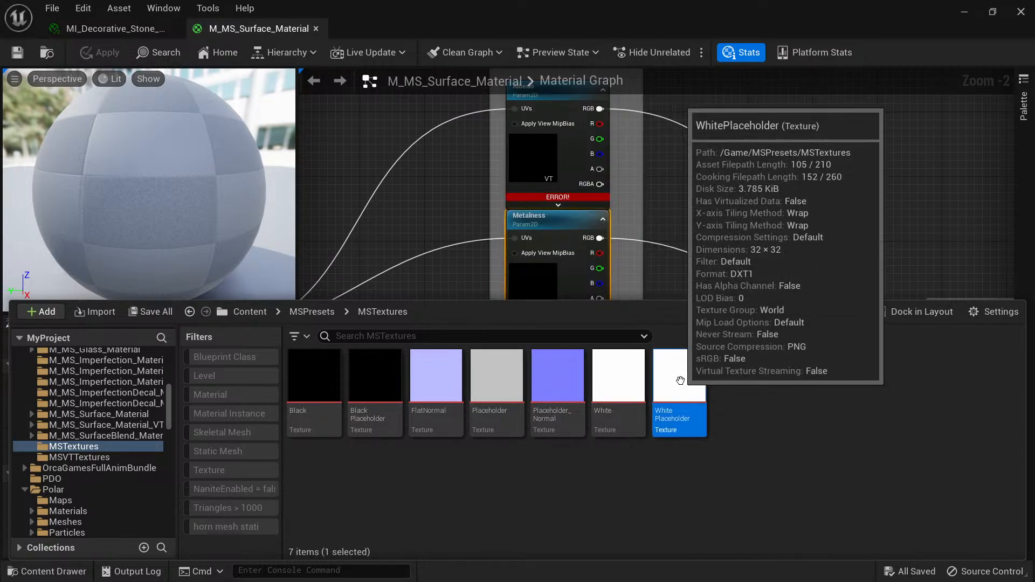
# Assign the selected WhitePlaceholder texture to the Albedo node, postponing the autosave, and check the texture's asset details.
pyautogui.click(537, 155)
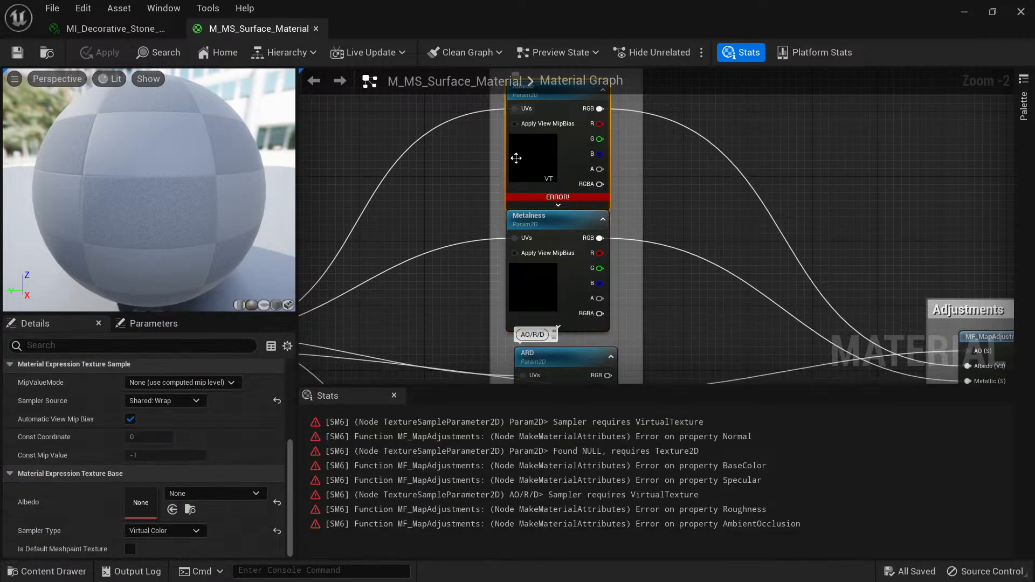
pyautogui.moveTo(663, 177); pyautogui.dragTo(701, 303, button='right')
pyautogui.scroll(1, 599, 287)
pyautogui.scroll(1, 599, 288)
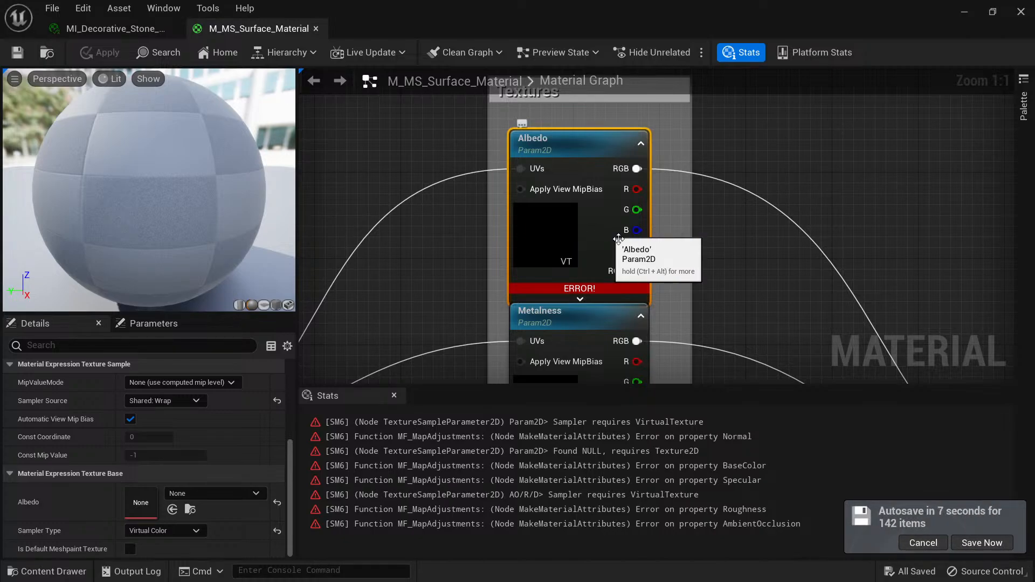
pyautogui.click(925, 544)
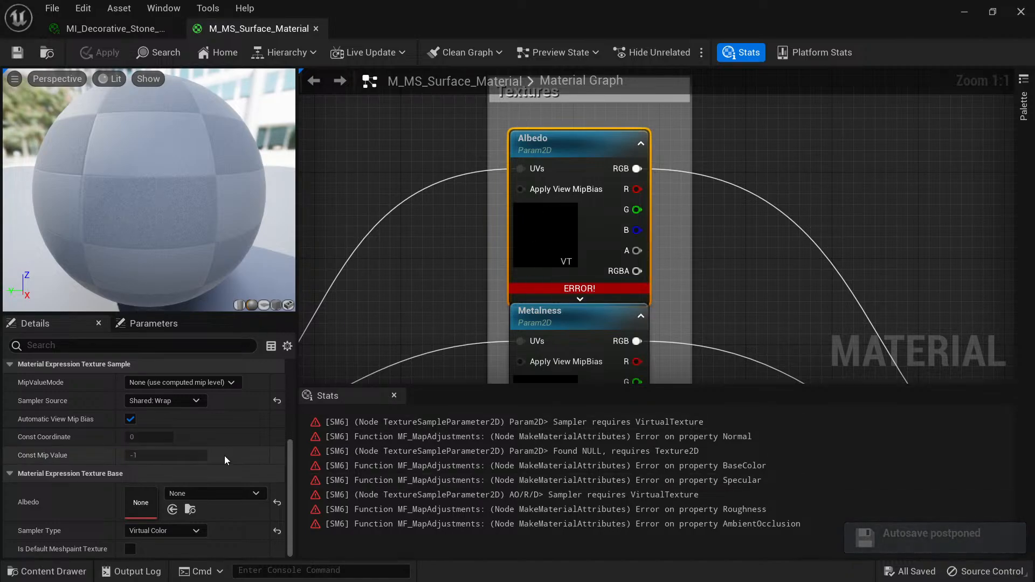
pyautogui.click(189, 509)
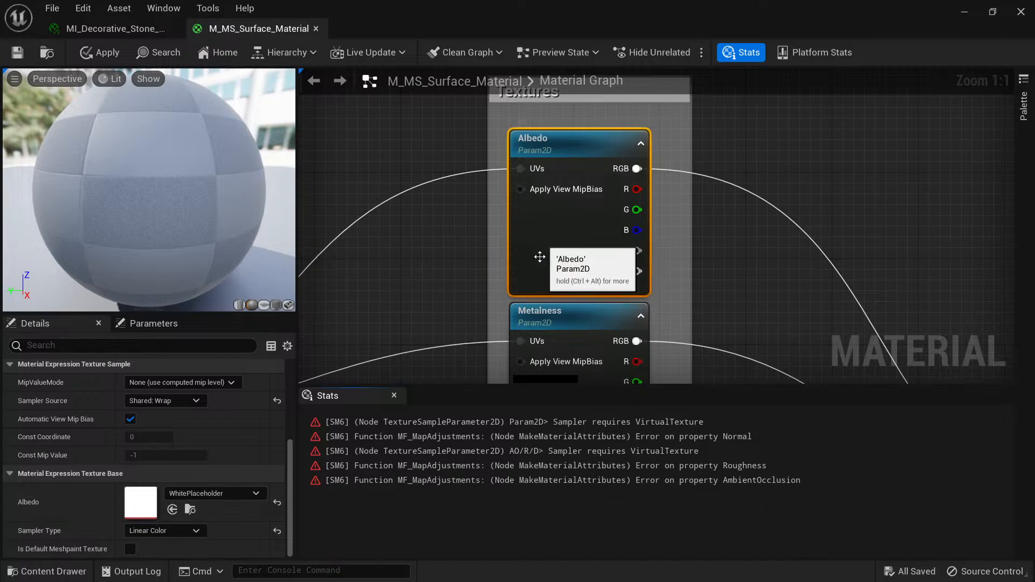
pyautogui.hotkey('ctrl', 'space')
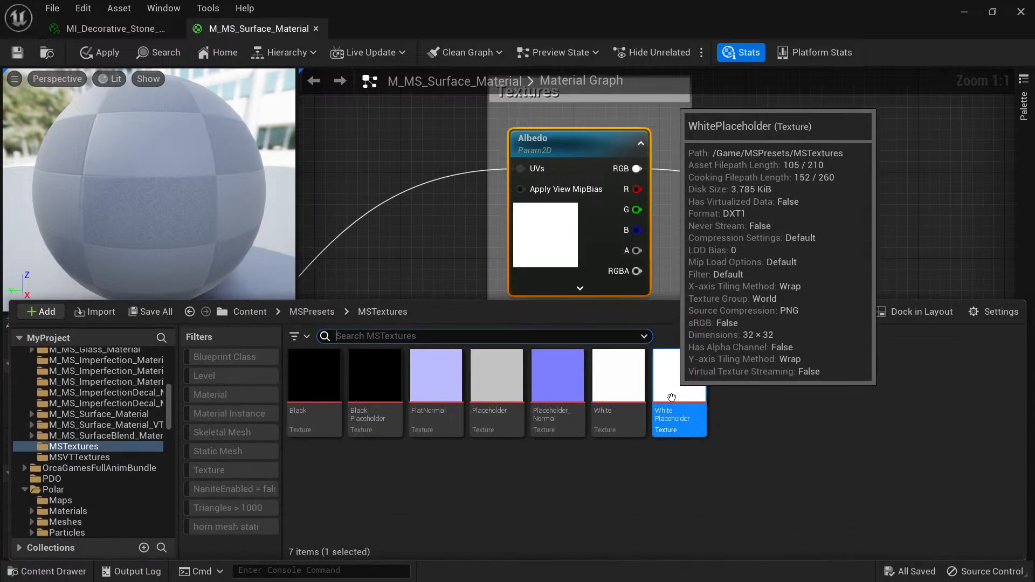
pyautogui.hotkey('ctrl', 'space')
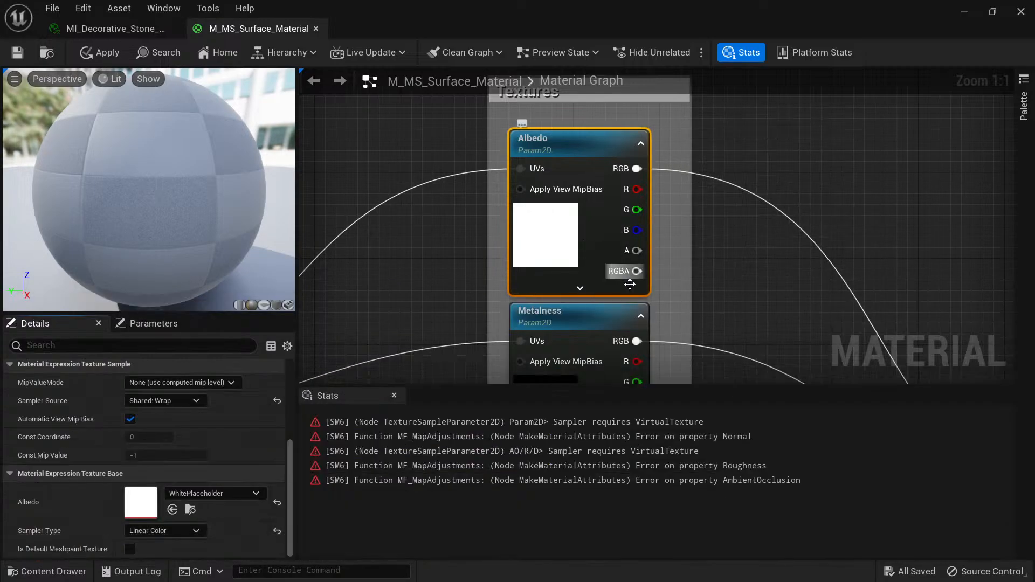
# Reassign the project's WhitePlaceholder texture from MSTextures to the ARD node.
pyautogui.scroll(-5, 518, 222)
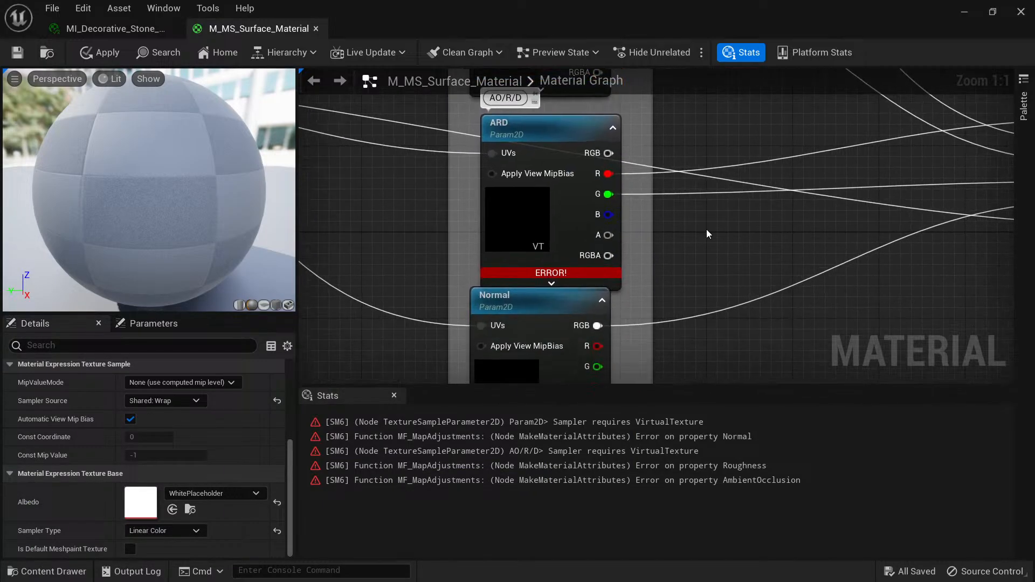
pyautogui.click(493, 183)
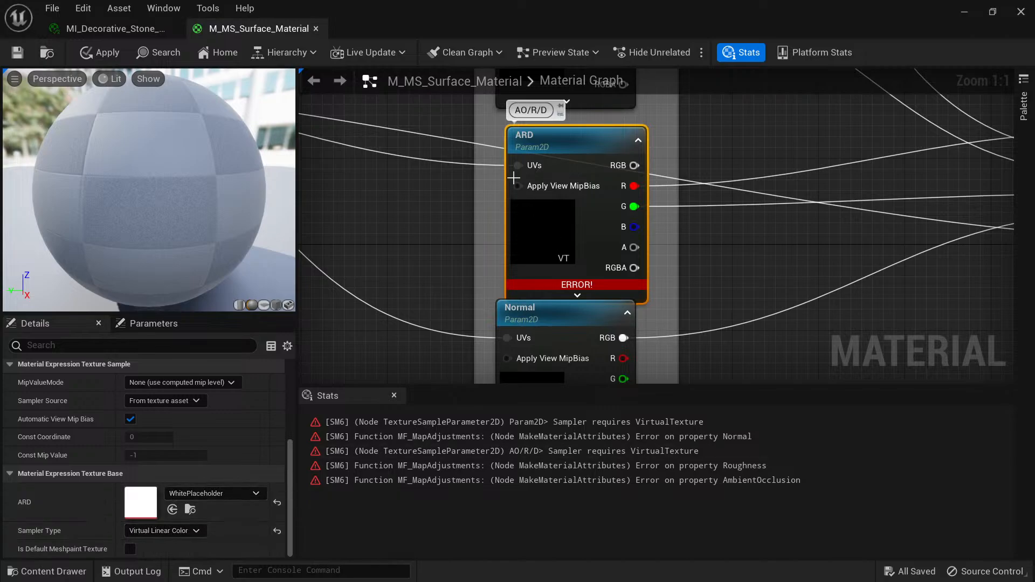
pyautogui.click(173, 510)
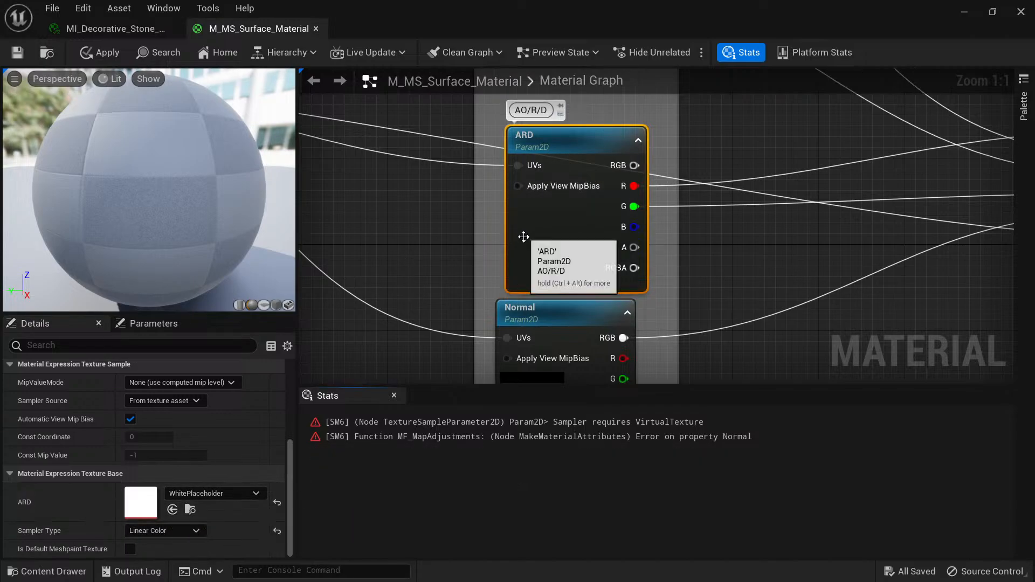
pyautogui.hotkey('ctrl', 'space')
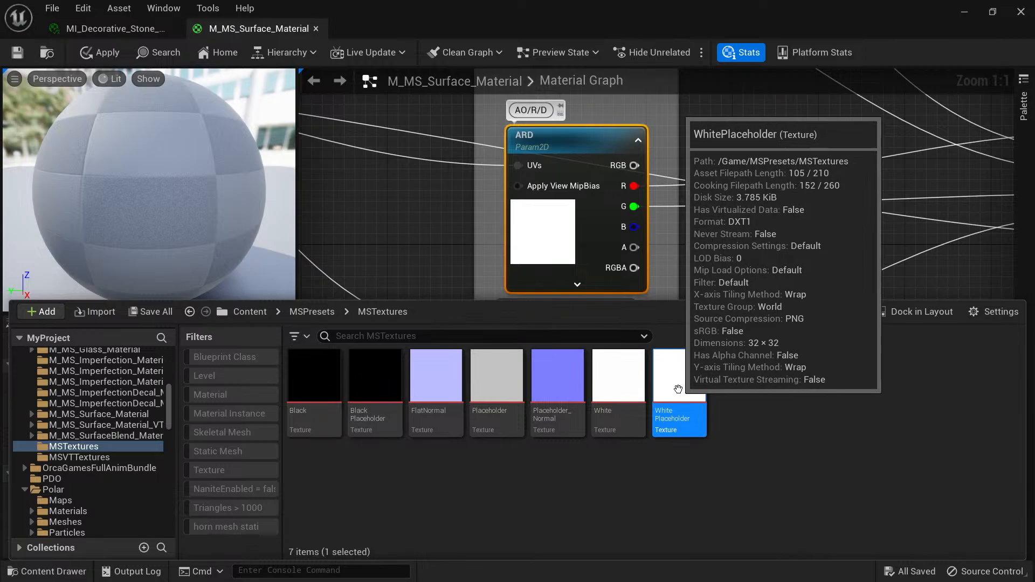
pyautogui.hotkey('ctrl', 'space')
pyautogui.click(173, 512)
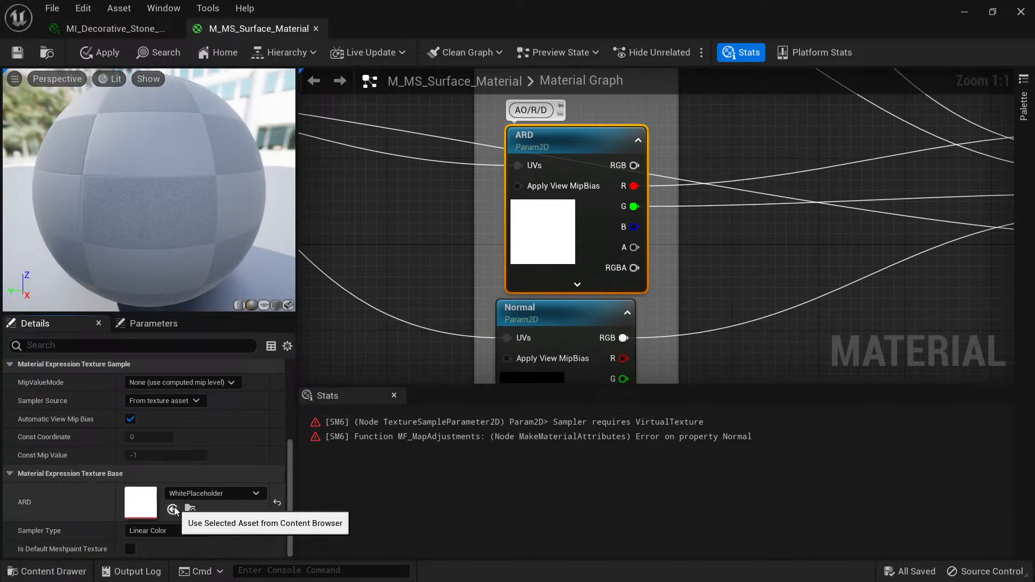
# Assign the Placeholder_Normal texture from MSTextures to the Normal node.
pyautogui.moveTo(677, 281); pyautogui.dragTo(674, 106, button='right')
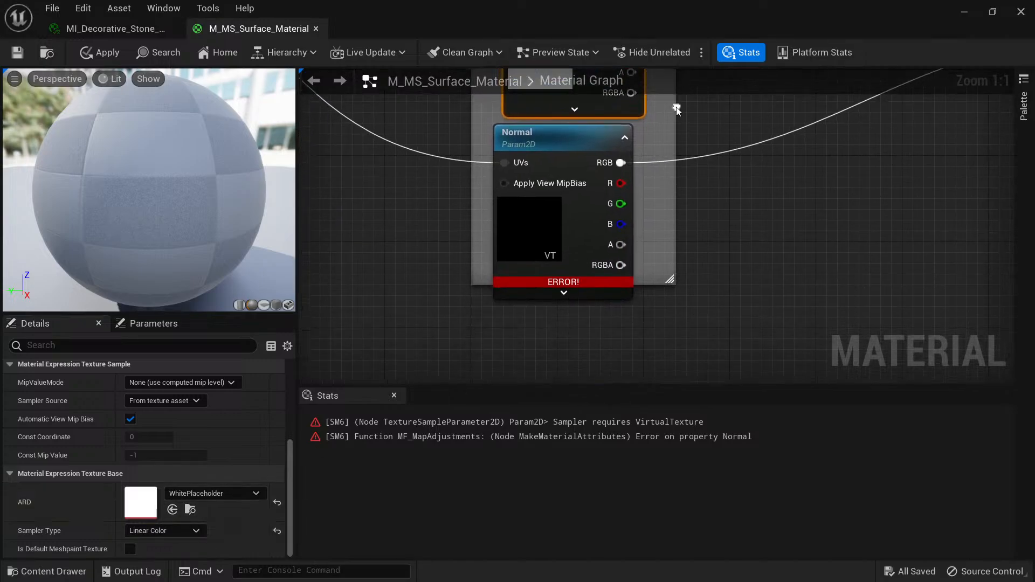
pyautogui.click(522, 248)
pyautogui.hotkey('ctrl', 'space')
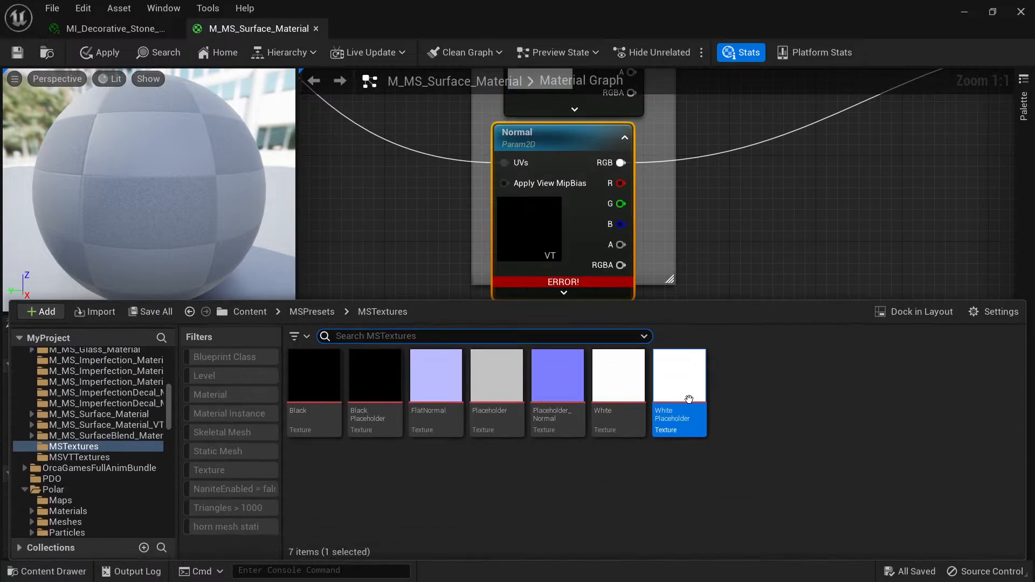
pyautogui.click(567, 389)
pyautogui.hotkey('ctrl', 'space')
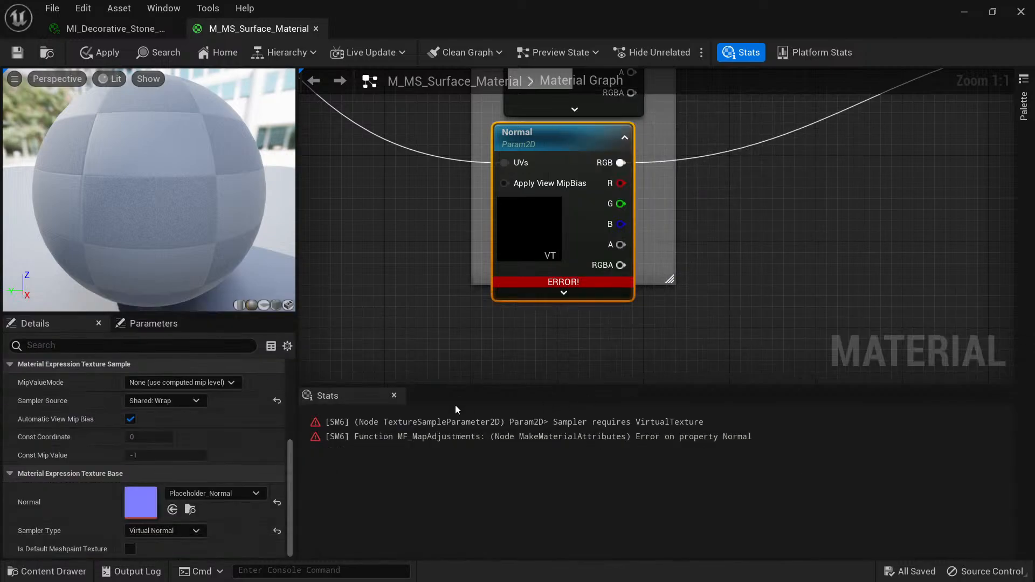
pyautogui.click(173, 509)
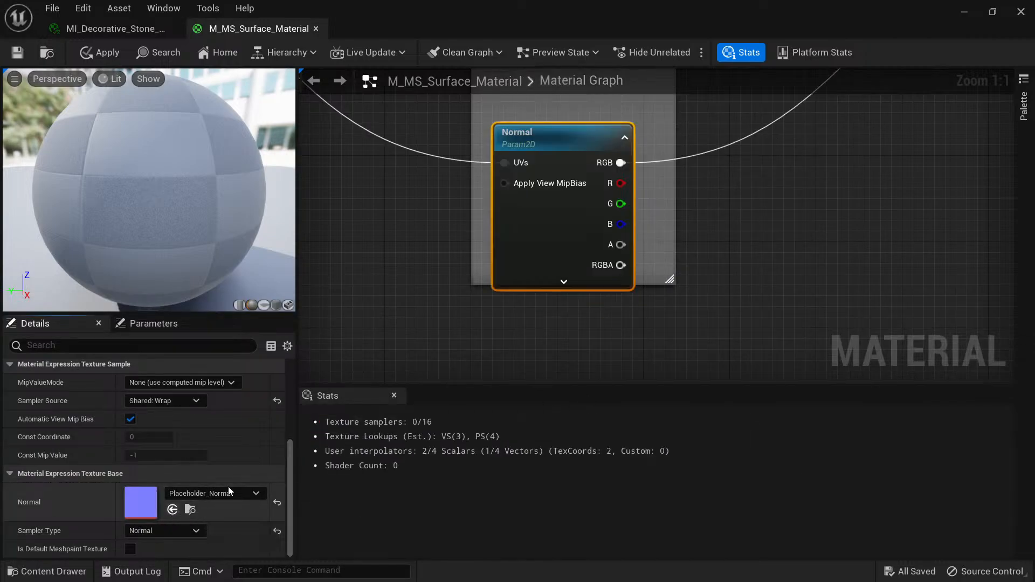
# Review the complete M_MS_Surface_Material graph, apply the changes and close the material editor.
pyautogui.moveTo(775, 261); pyautogui.dragTo(641, 361, button='right')
pyautogui.scroll(-6, 721, 278)
pyautogui.scroll(1, 709, 287)
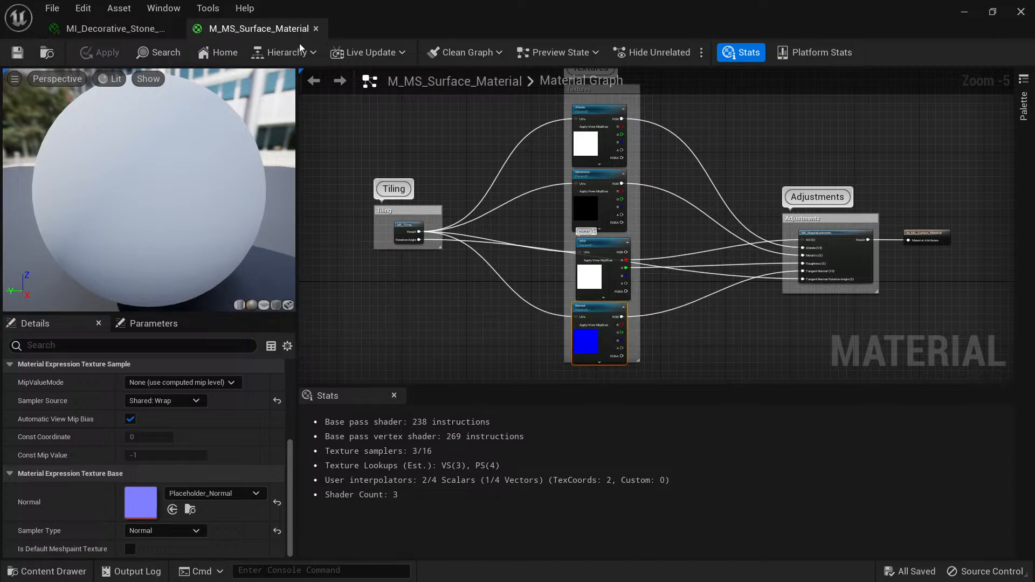
pyautogui.click(316, 30)
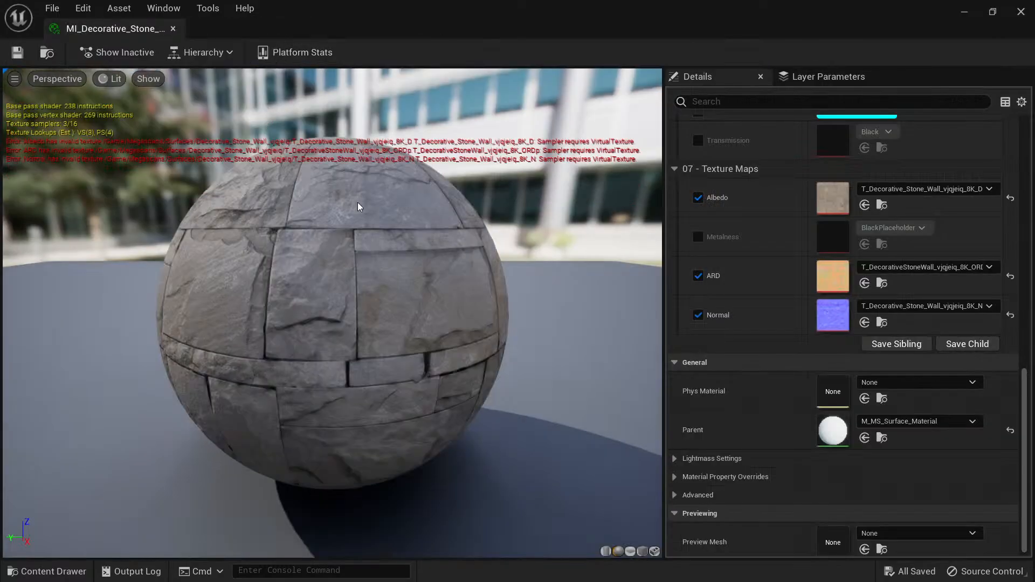
# Inspect the decorative stone material instance's preview, parameters and texture maps, and close the instance.
pyautogui.moveTo(387, 287); pyautogui.dragTo(387, 235, button='right')
pyautogui.moveTo(386, 286); pyautogui.dragTo(408, 277)
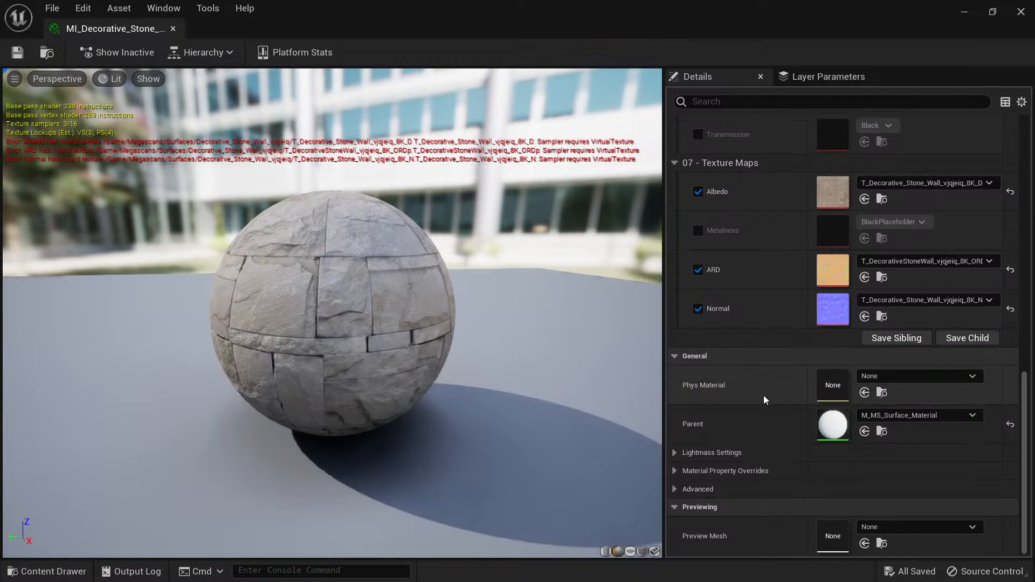
pyautogui.scroll(5, 764, 393)
pyautogui.scroll(5, 762, 385)
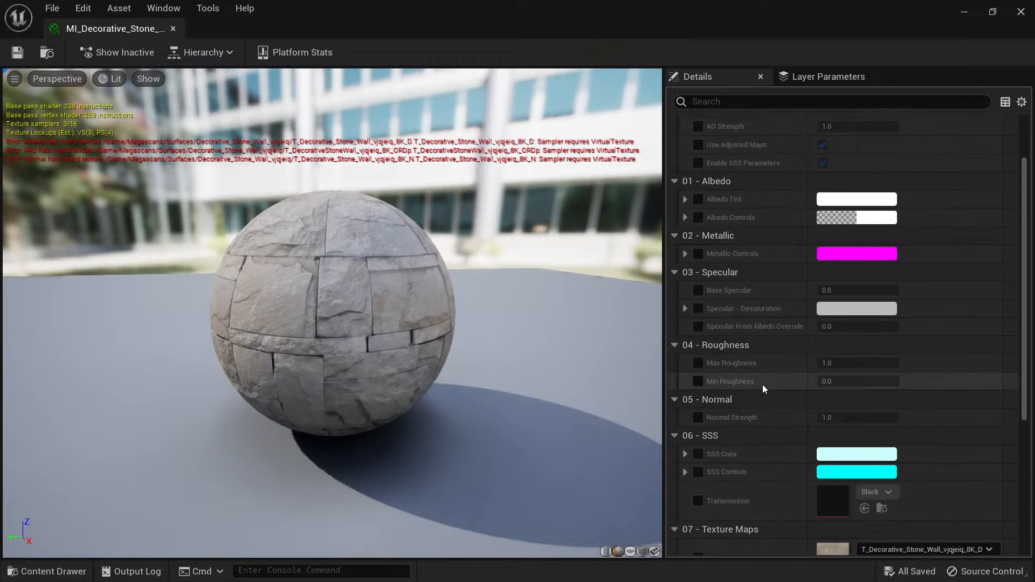
pyautogui.scroll(-6, 761, 383)
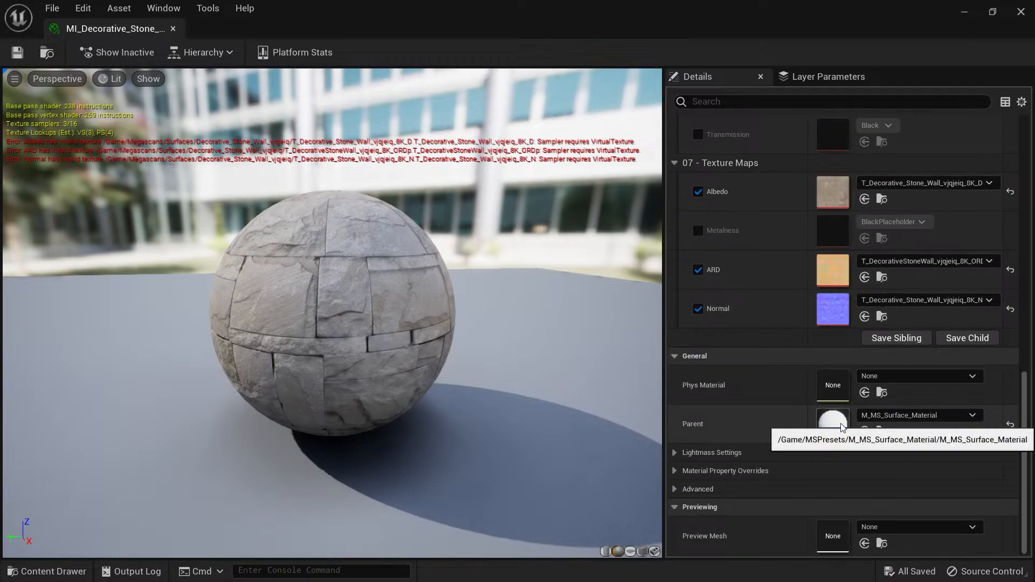
pyautogui.click(173, 29)
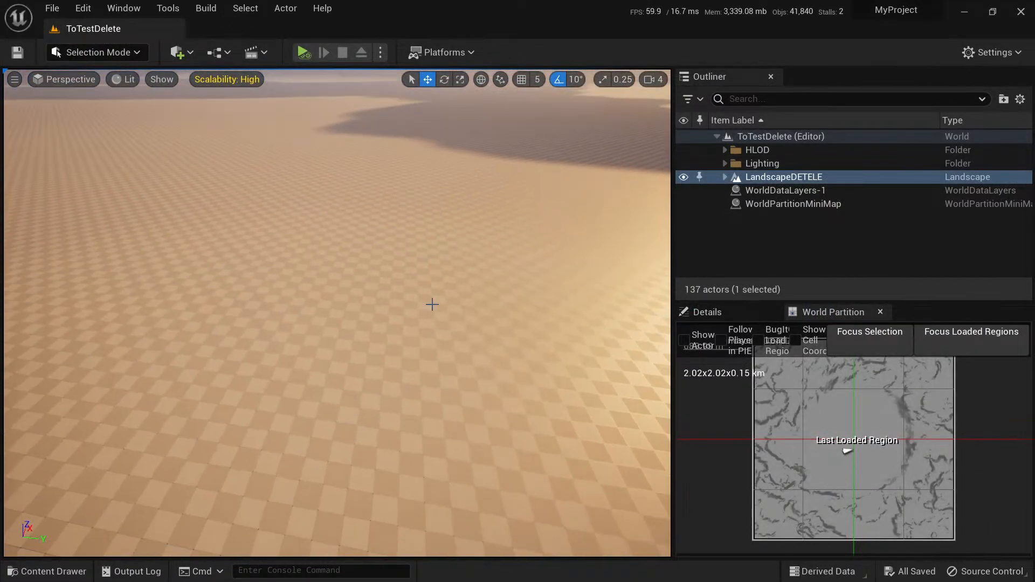
# Browse the project's content to the Surfaces folder inside Megascans and examine its subfolders.
pyautogui.hotkey('ctrl', 'space')
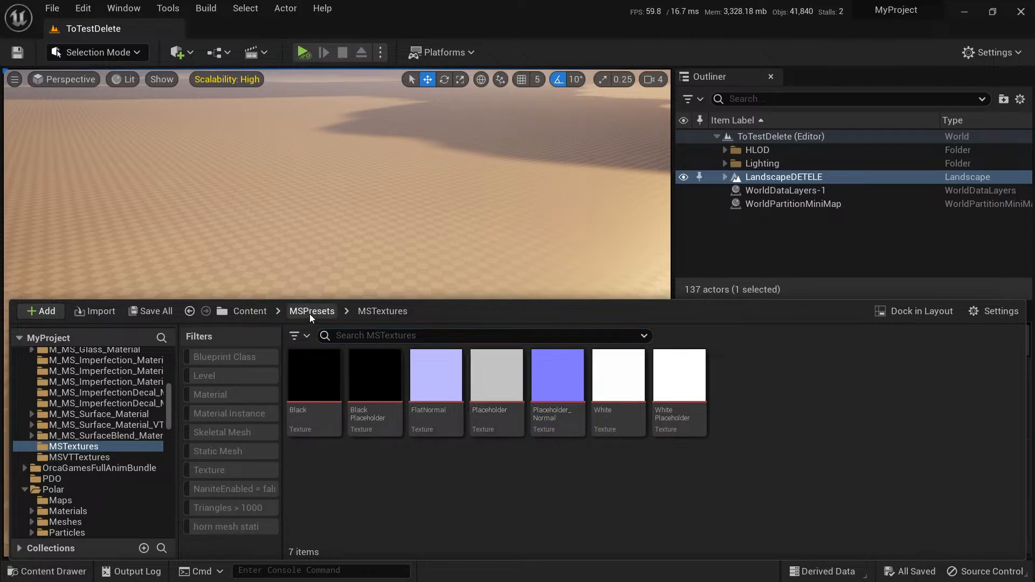
pyautogui.click(249, 311)
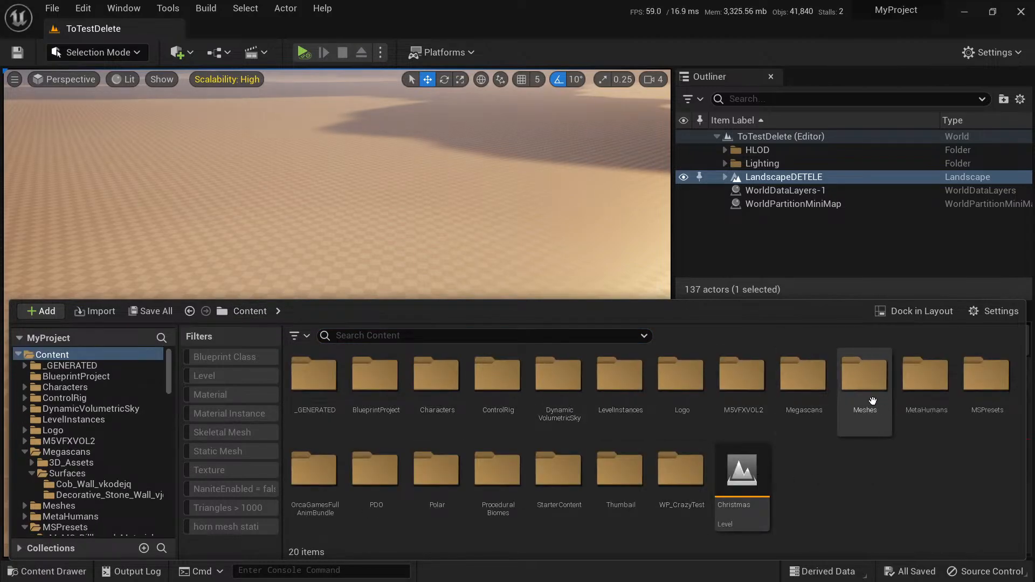
pyautogui.click(925, 398)
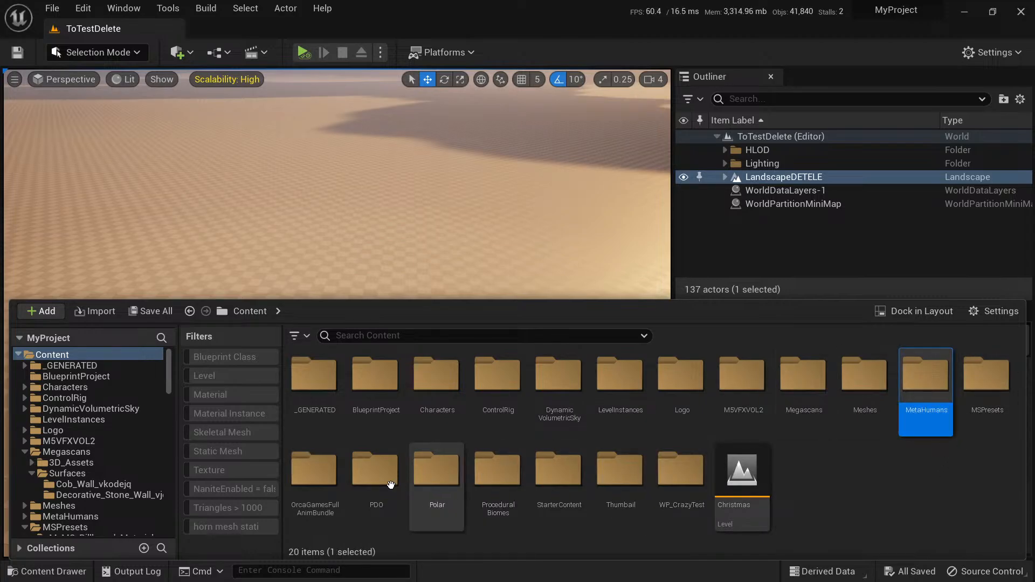
pyautogui.doubleClick(802, 380)
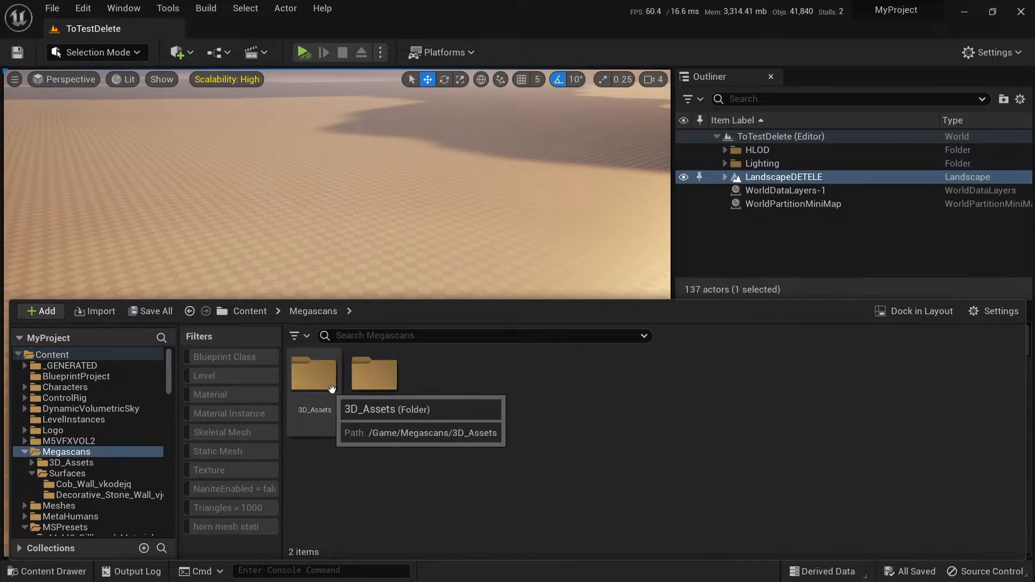
pyautogui.doubleClick(381, 388)
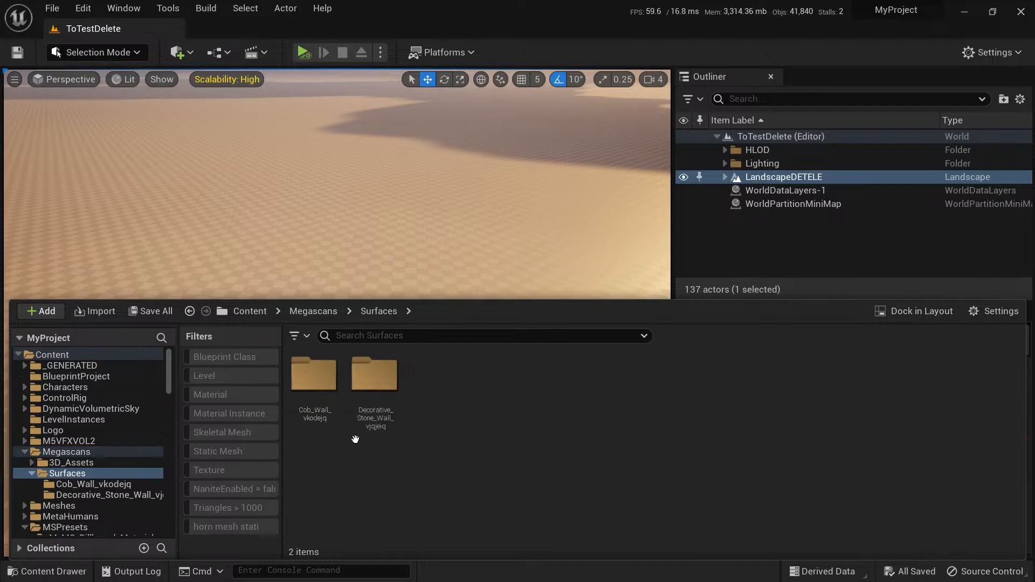
# Place the Japanese_Mossy_Stone_Wall static mesh from the Megascans 3D_Assets folder on the landscape and frame it in the viewport.
pyautogui.click(313, 311)
pyautogui.doubleClick(332, 385)
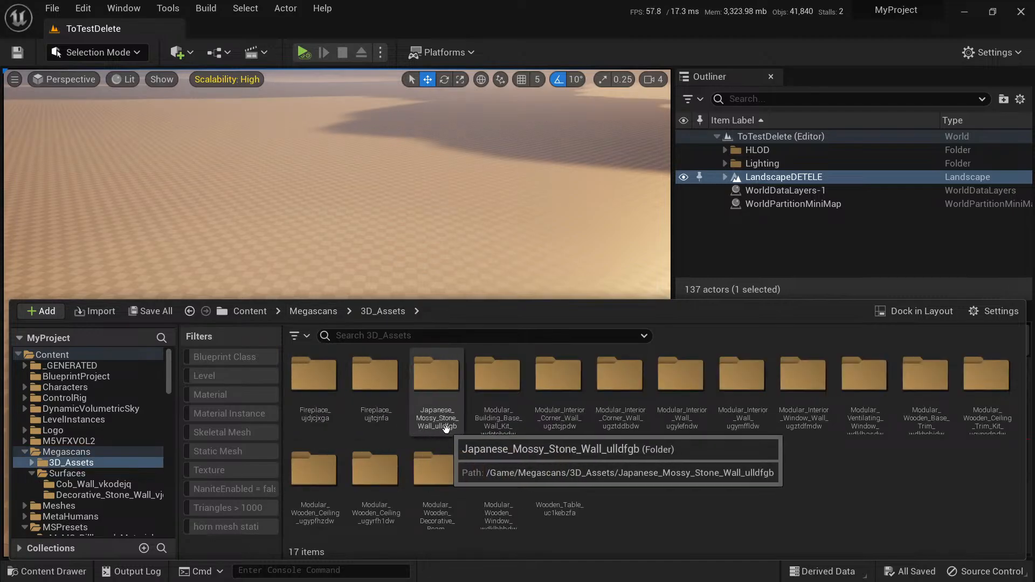
pyautogui.doubleClick(436, 393)
pyautogui.moveTo(375, 377); pyautogui.dragTo(397, 261)
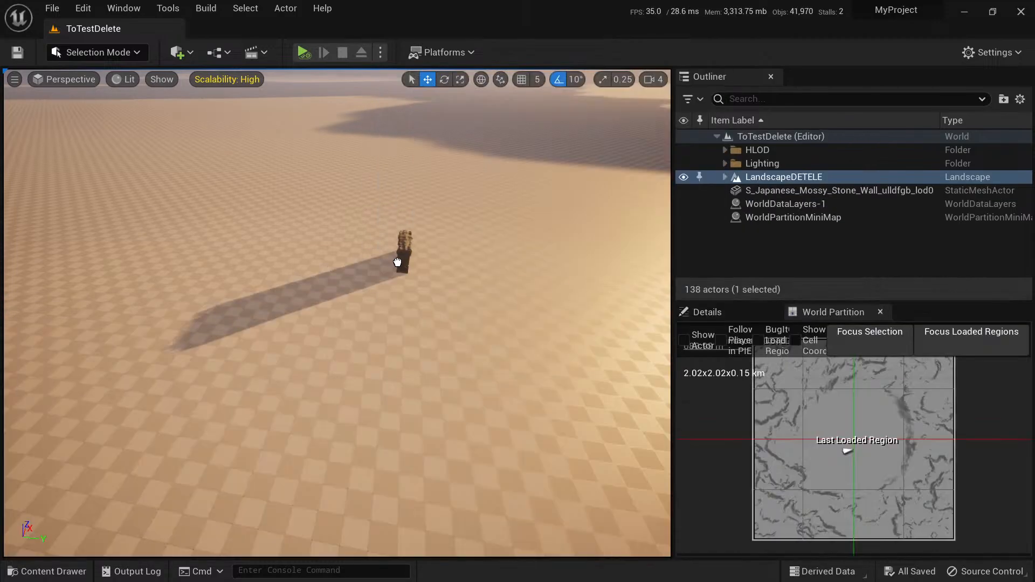
pyautogui.moveTo(515, 284); pyautogui.dragTo(385, 245, button='right')
pyautogui.press('w')
pyautogui.press('f')
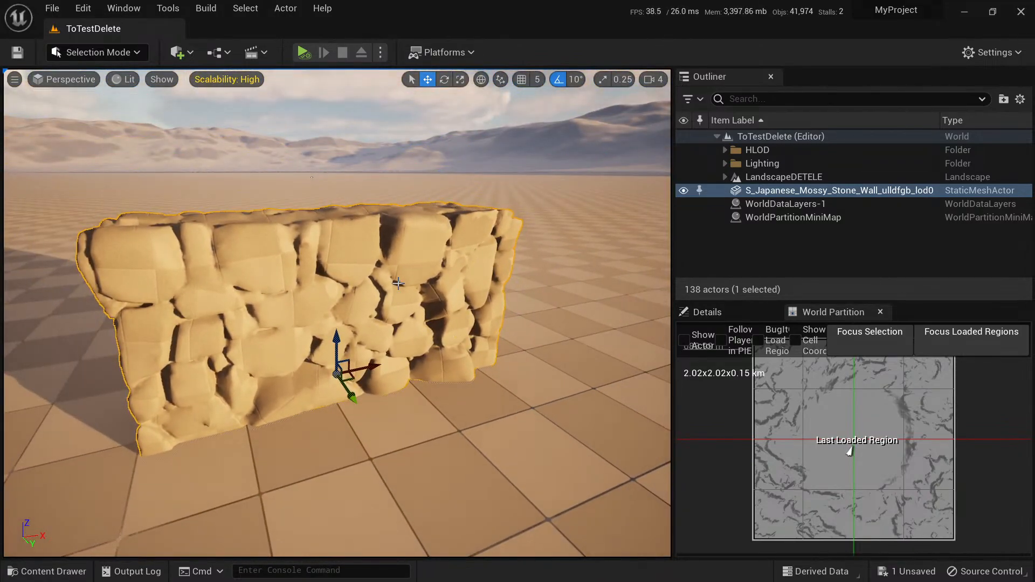
# Open the MI_Japanese_Mossy_Stone_Wall material instance, check its texture maps and open its parent M_MS_Default_Fuzz_Material.
pyautogui.hotkey('ctrl', 'space')
pyautogui.click(319, 378)
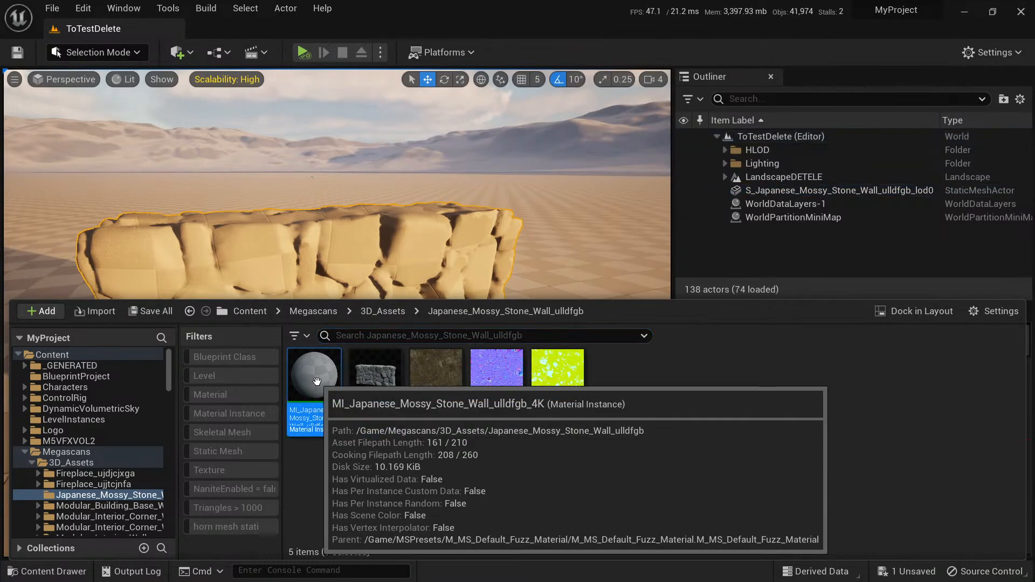
pyautogui.doubleClick(322, 376)
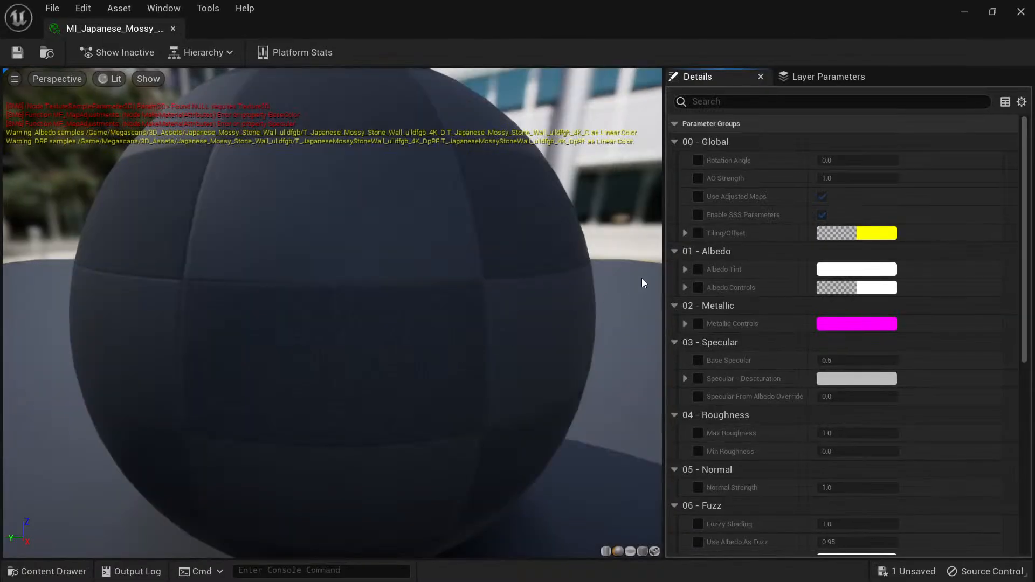
pyautogui.scroll(-5, 756, 360)
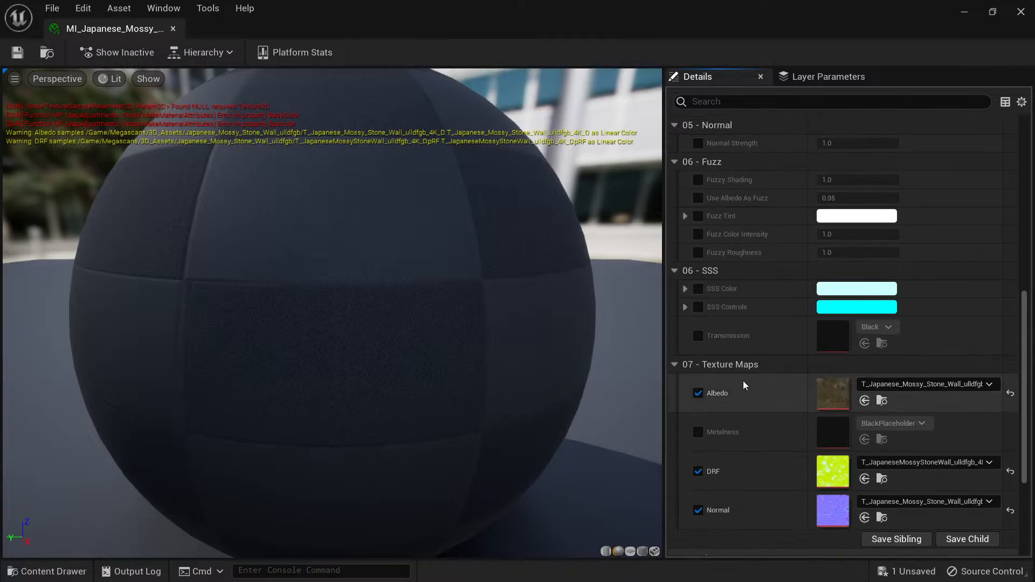
pyautogui.scroll(-4, 743, 386)
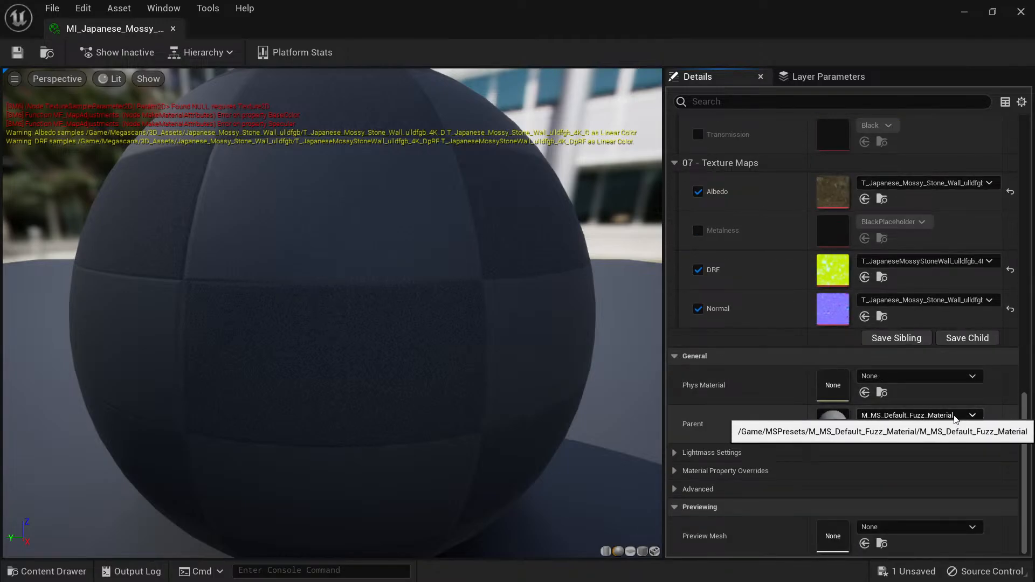
pyautogui.doubleClick(836, 422)
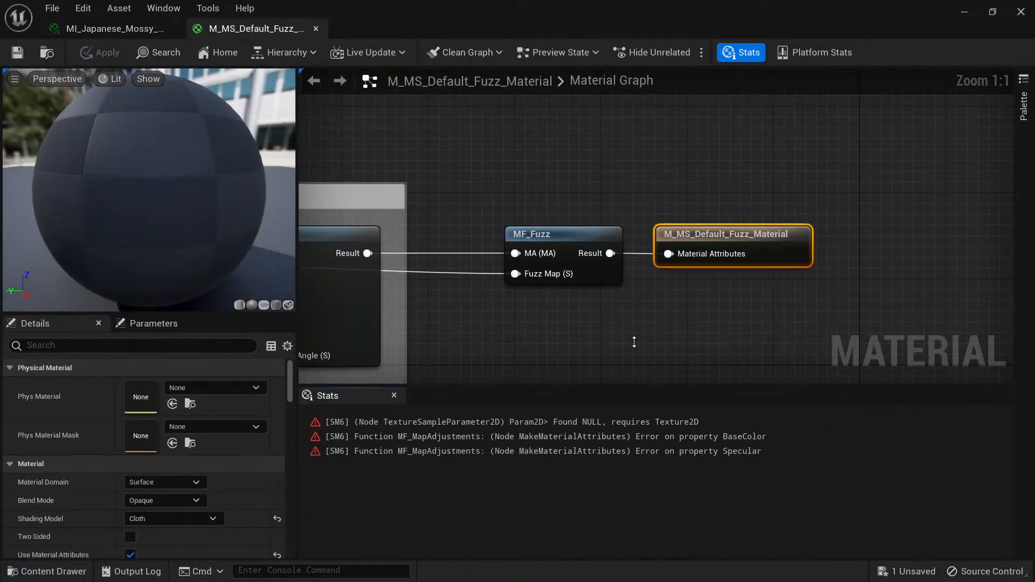
# Assign the WhitePlaceholder texture from MSPresets/MSTextures to the Albedo node in the Textures group of the material graph.
pyautogui.moveTo(443, 185); pyautogui.dragTo(564, 241, button='right')
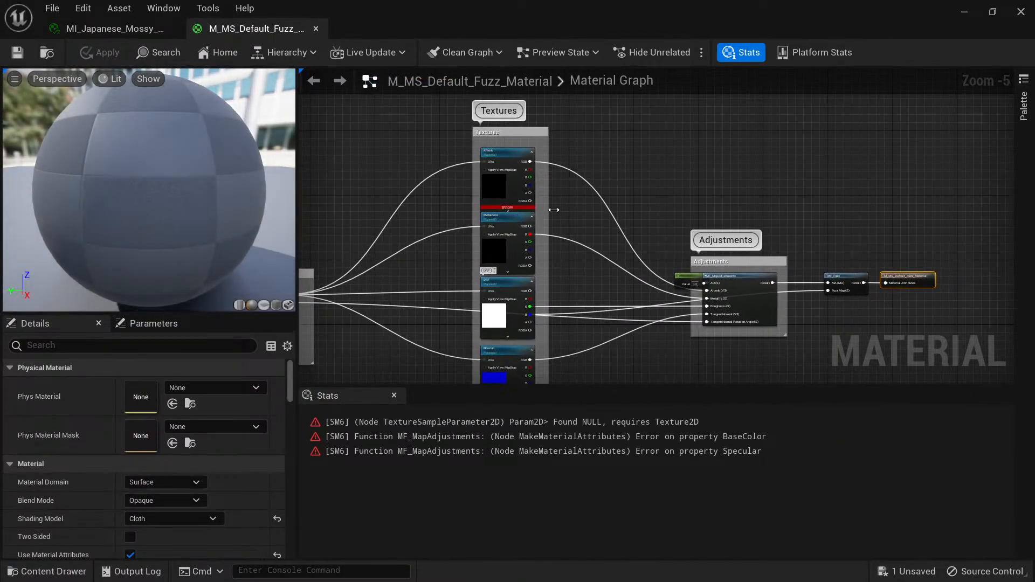
pyautogui.scroll(2, 564, 240)
pyautogui.moveTo(600, 204); pyautogui.dragTo(656, 302, button='right')
pyautogui.click(525, 183)
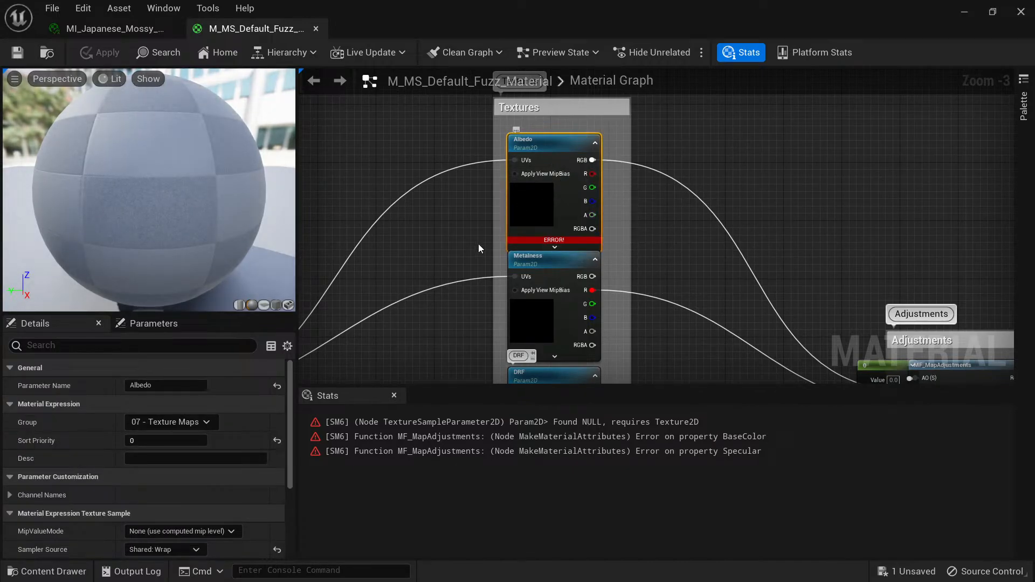
pyautogui.hotkey('ctrl', 'space')
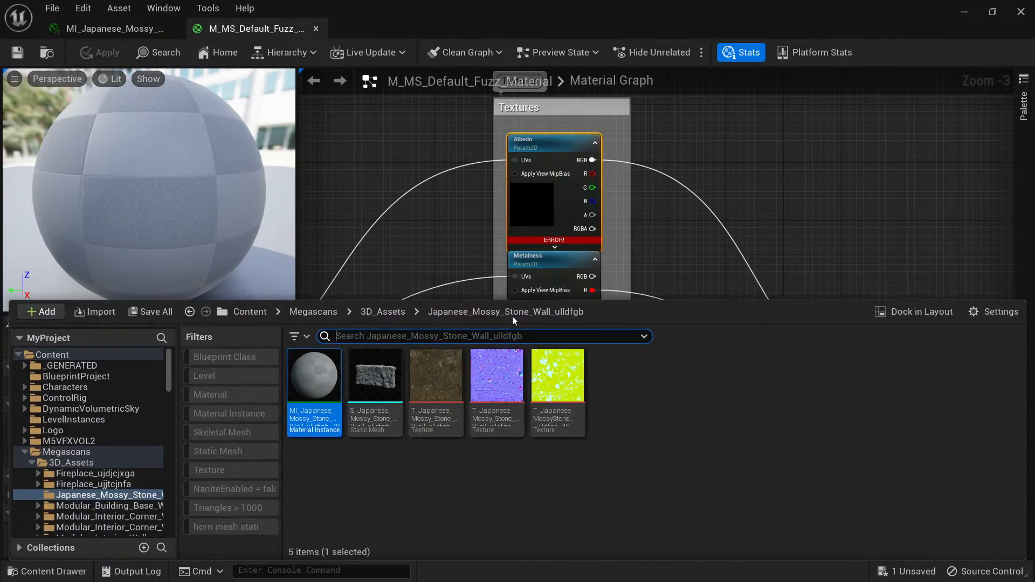
pyautogui.click(263, 315)
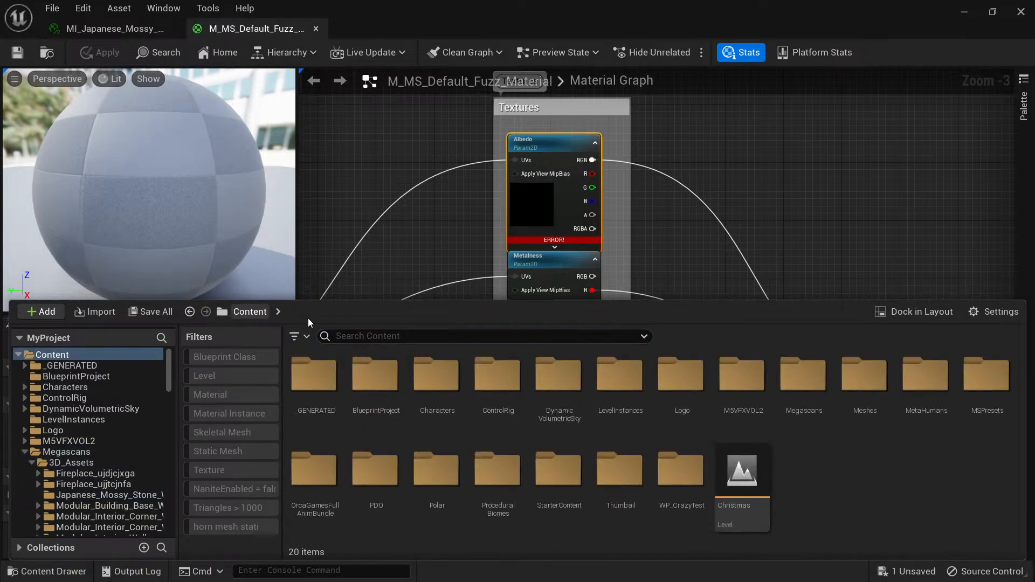
pyautogui.doubleClick(977, 392)
pyautogui.doubleClick(741, 477)
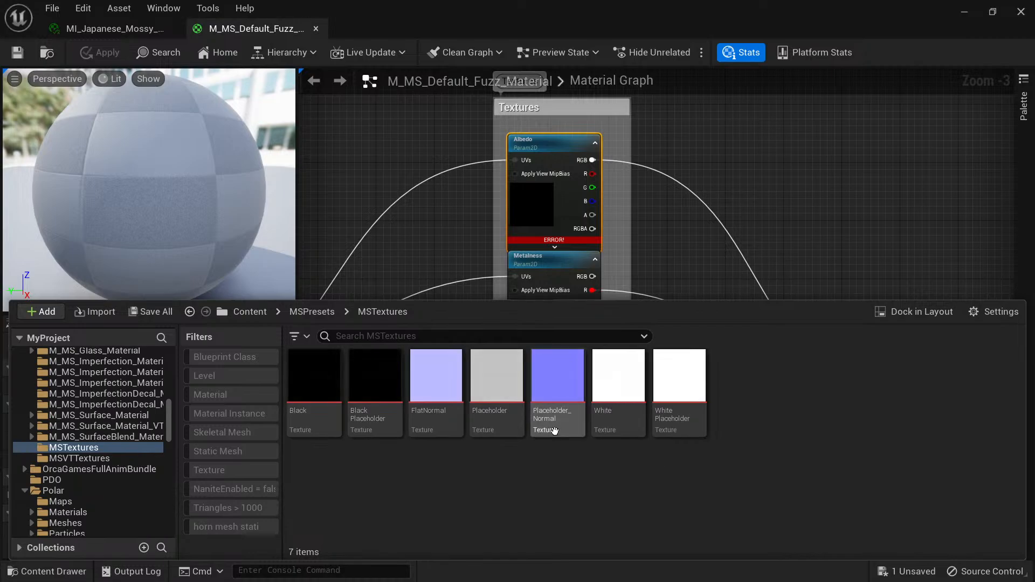
pyautogui.click(674, 401)
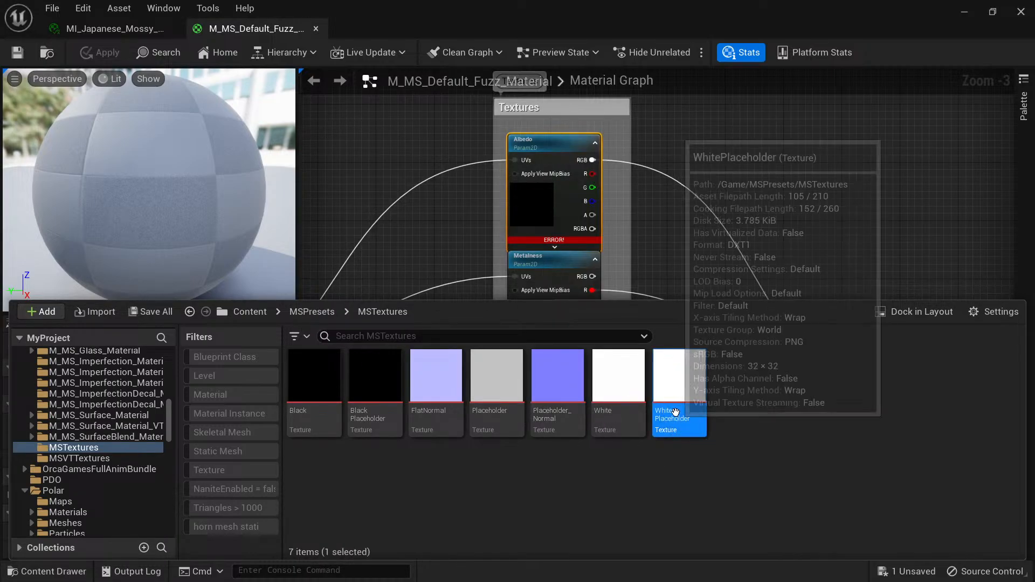
pyautogui.click(550, 228)
pyautogui.scroll(-5, 124, 484)
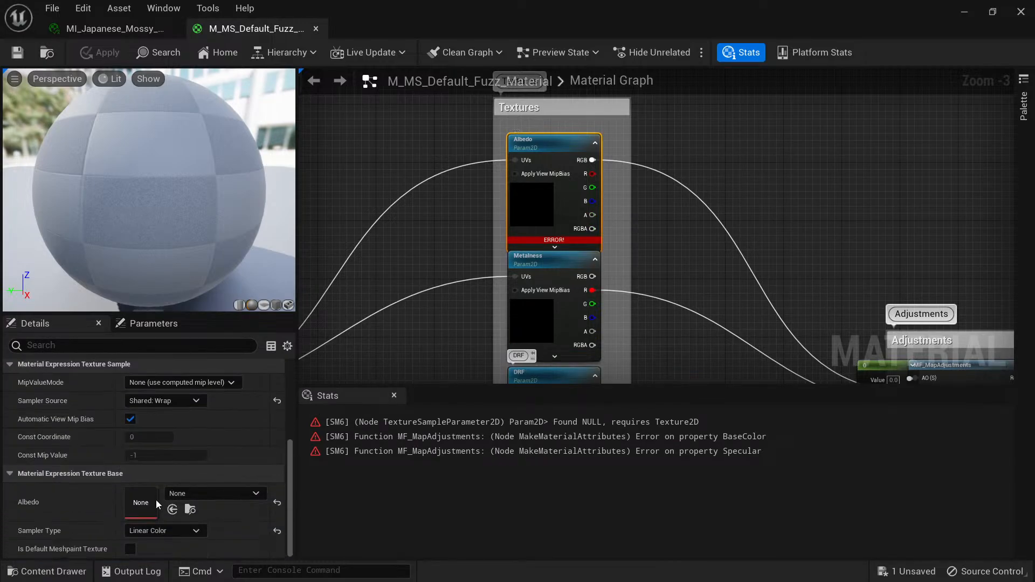
pyautogui.click(172, 510)
# Review the DRF and Normal texture nodes, save M_MS_Default_Fuzz_Material and close its editor.
pyautogui.moveTo(639, 318); pyautogui.dragTo(642, 136, button='right')
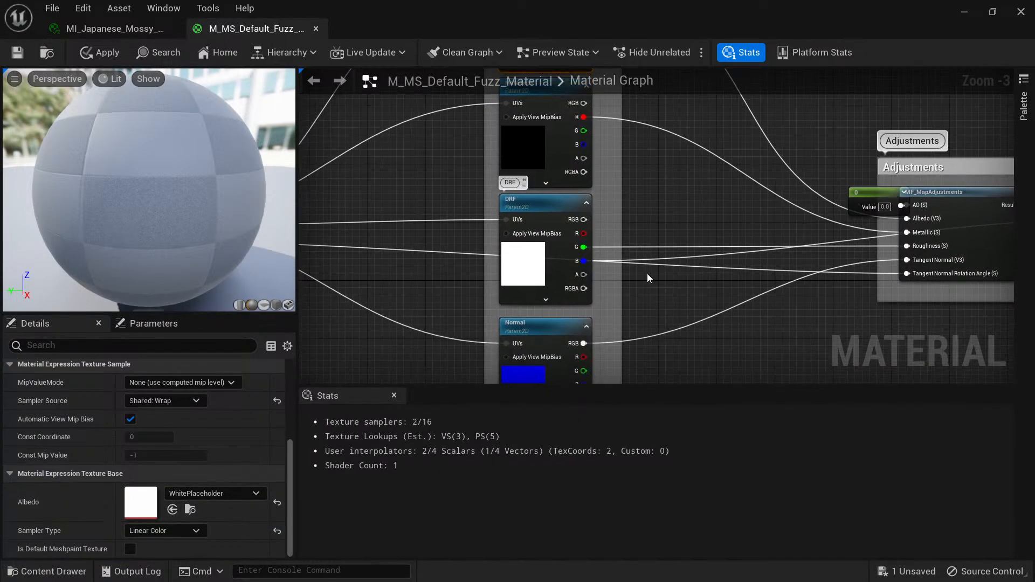
pyautogui.moveTo(648, 301); pyautogui.dragTo(669, 261, button='right')
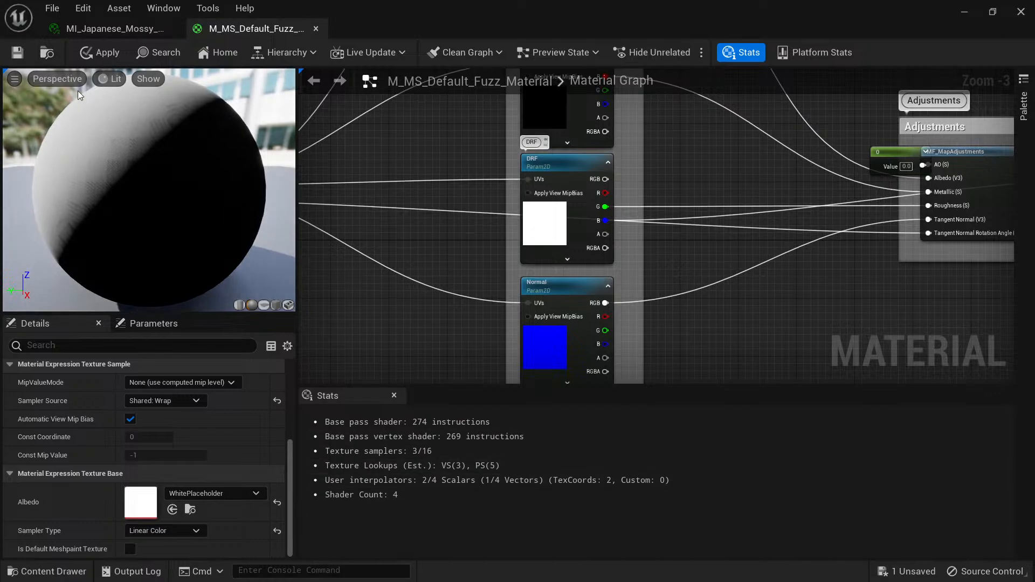
pyautogui.click(19, 56)
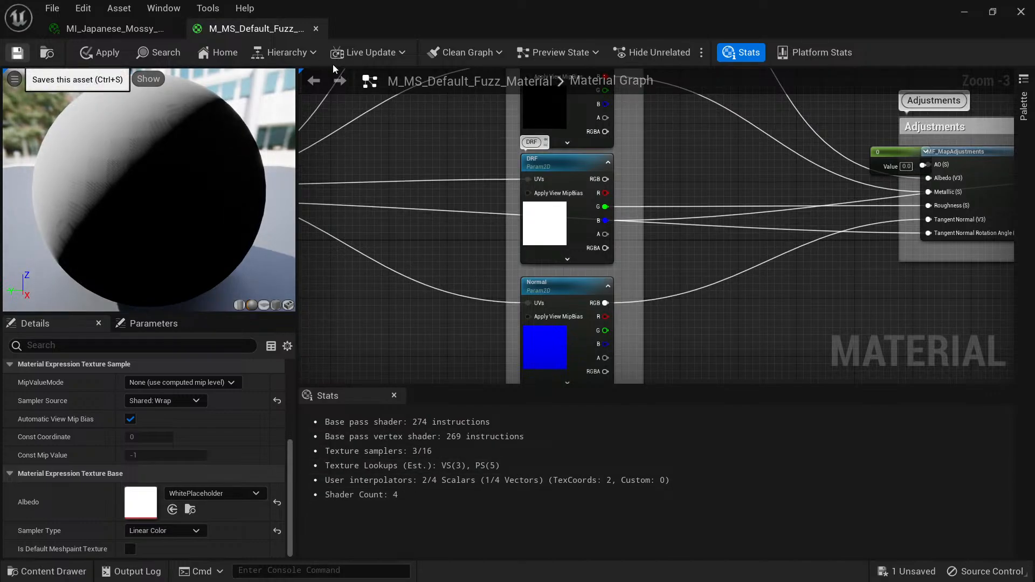
pyautogui.click(316, 29)
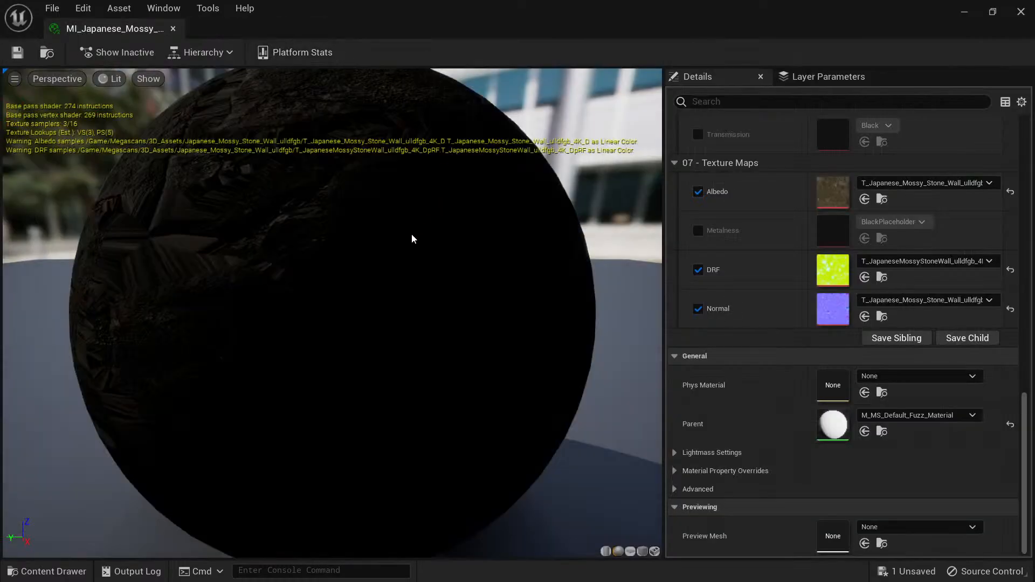
# Inspect the mossy stone material instance's preview sphere, close the instance and examine the stone wall up close in the level.
pyautogui.scroll(4, 412, 234)
pyautogui.scroll(-7, 392, 236)
pyautogui.moveTo(392, 236); pyautogui.dragTo(582, 254)
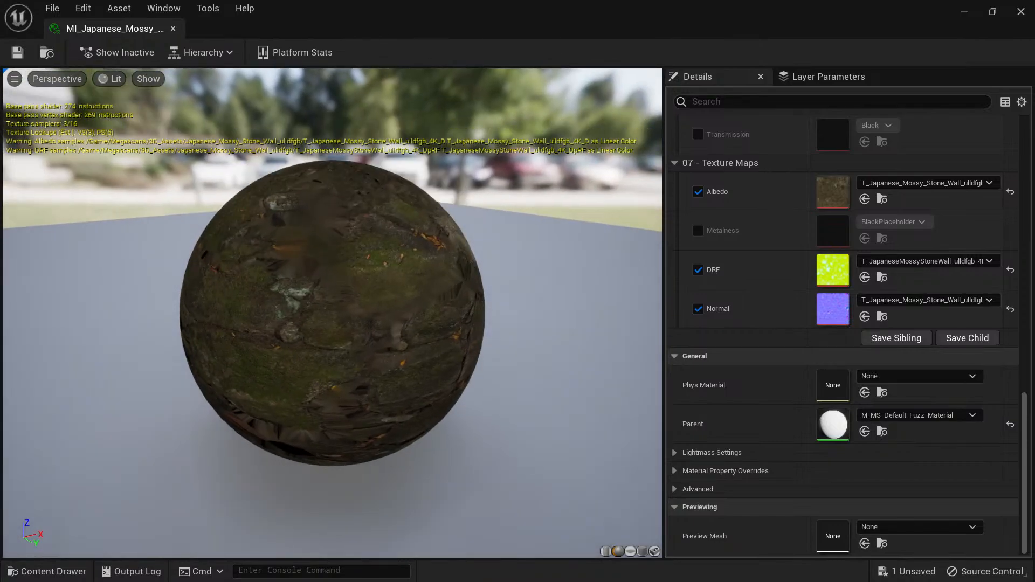
pyautogui.click(174, 29)
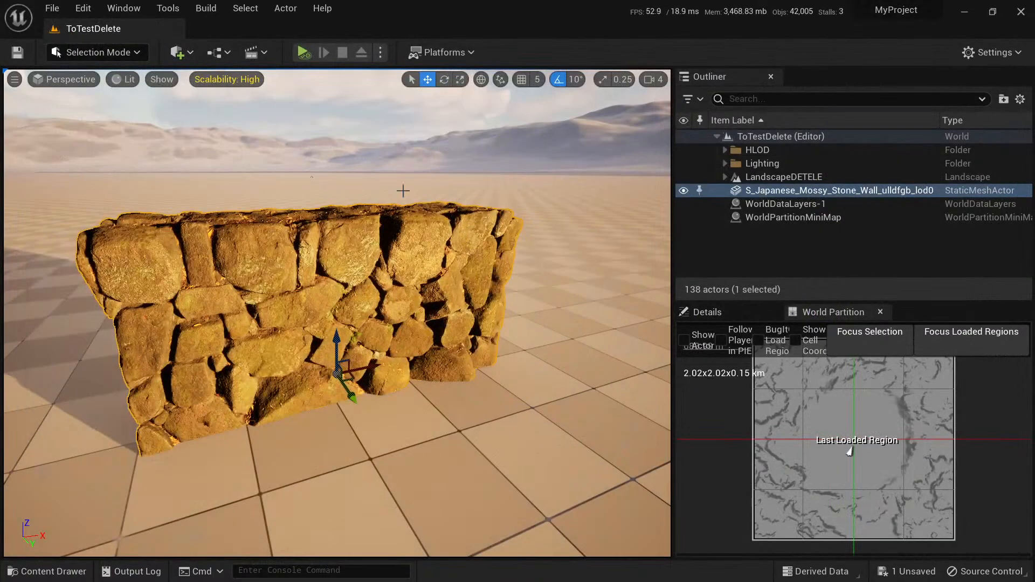
pyautogui.moveTo(403, 190); pyautogui.dragTo(431, 282, button='right')
pyautogui.press('w')
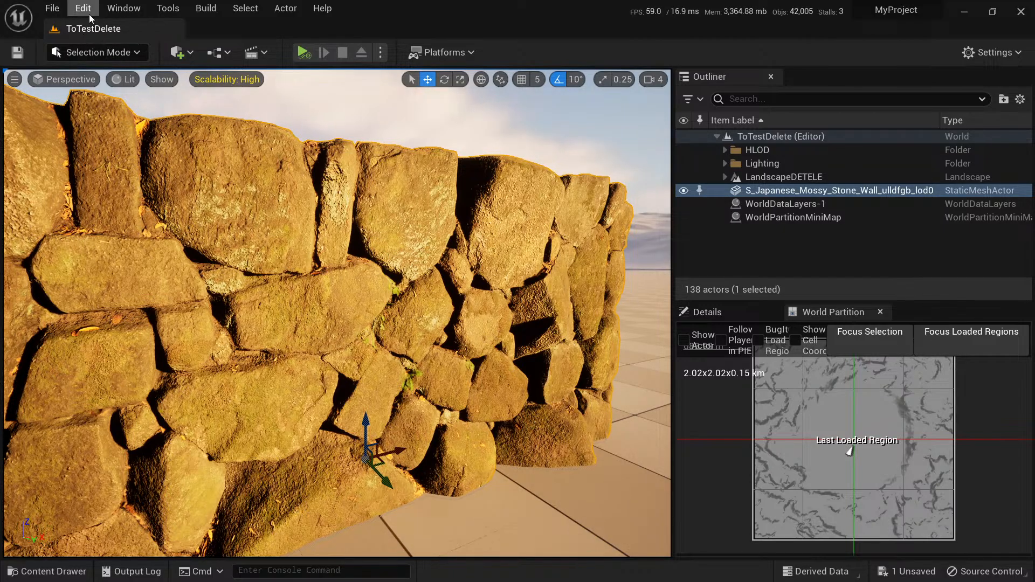
pyautogui.click(54, 8)
pyautogui.click(83, 9)
pyautogui.click(158, 195)
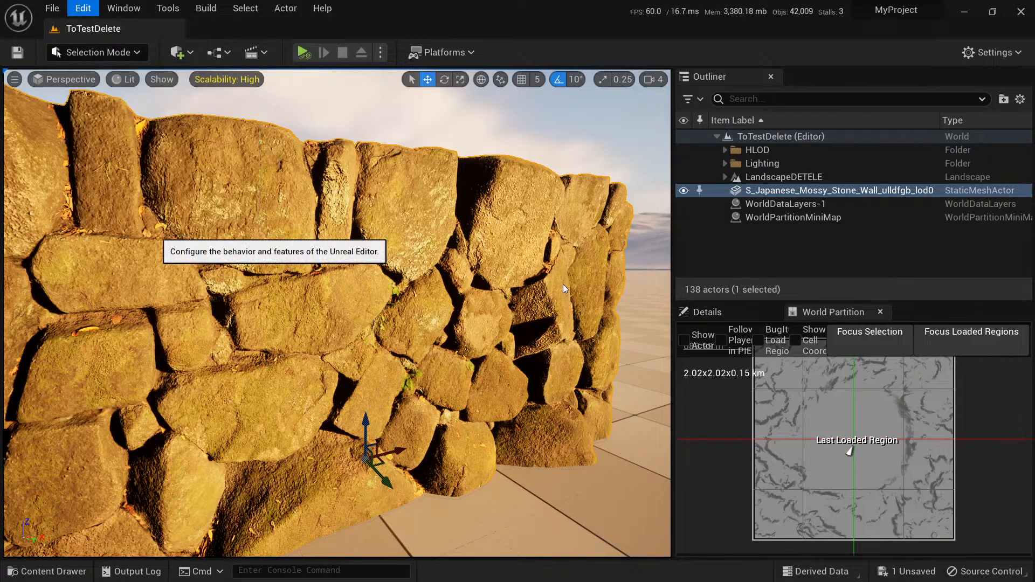
pyautogui.scroll(-5, 134, 332)
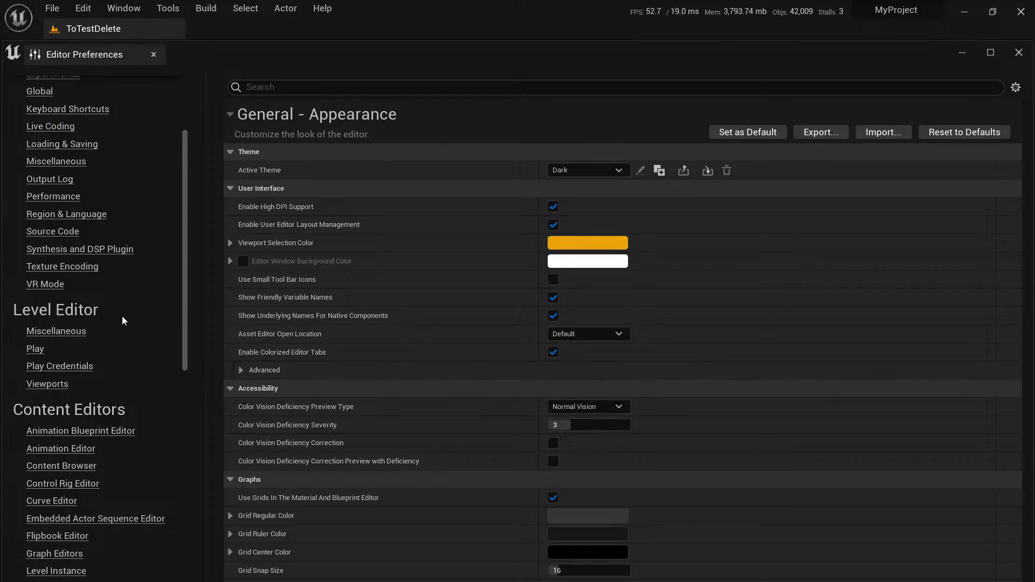
pyautogui.scroll(-10, 109, 329)
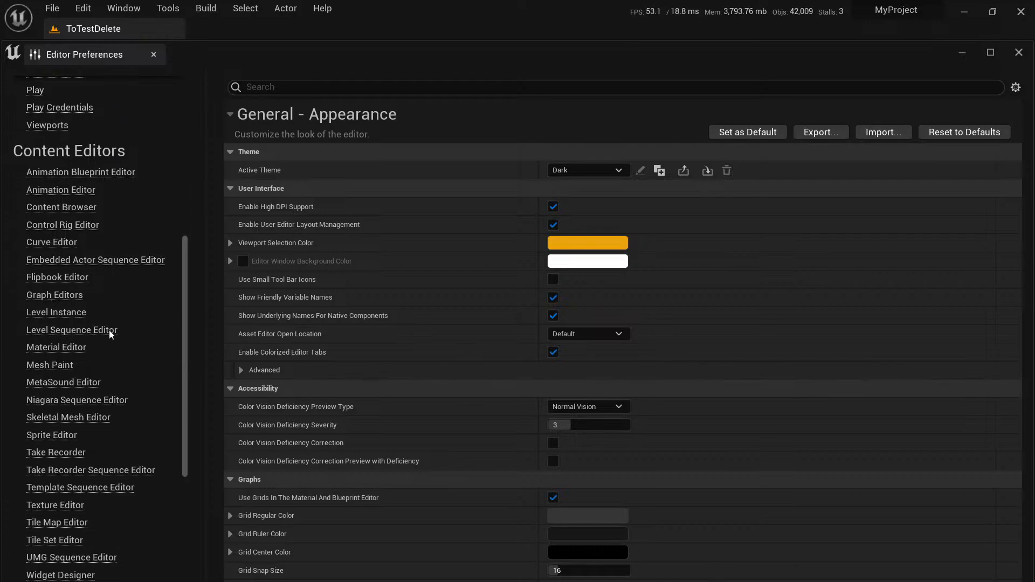
pyautogui.scroll(-5, 110, 333)
pyautogui.scroll(20, 108, 330)
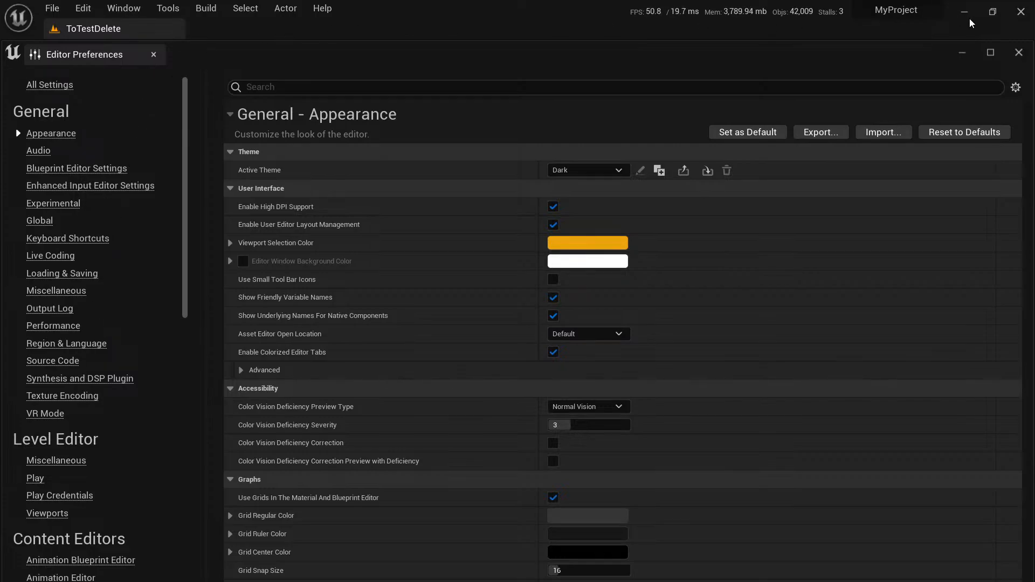
pyautogui.click(1018, 52)
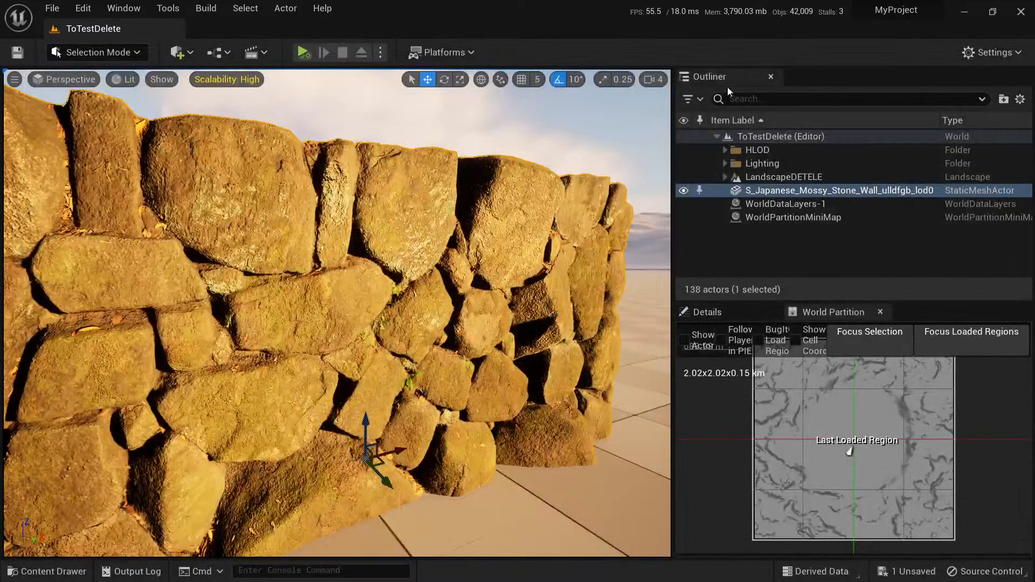
# Open the Rendering section of the Project Settings and bring the Virtual Textures options into view.
pyautogui.click(94, 9)
pyautogui.click(161, 210)
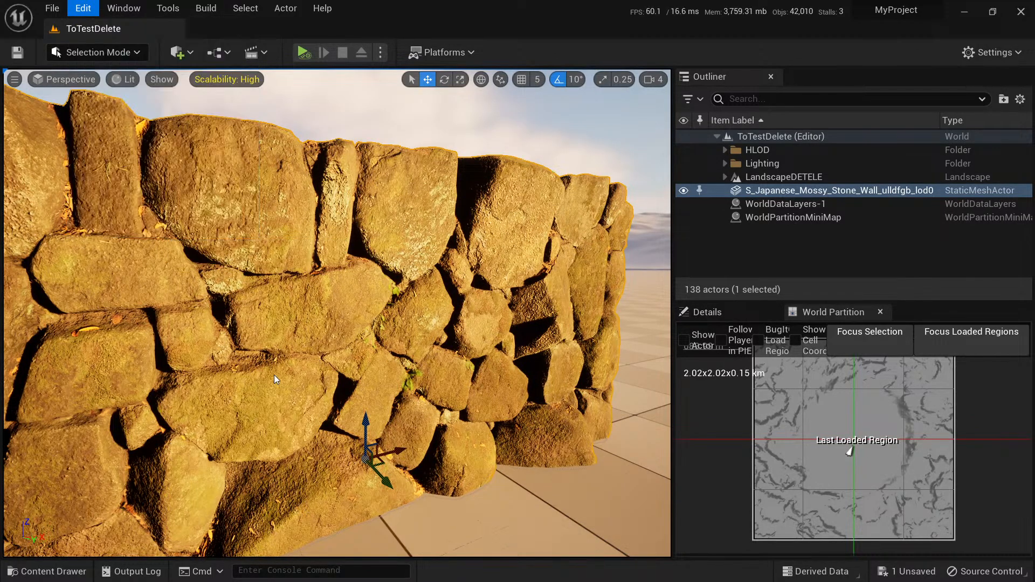
pyautogui.scroll(-8, 99, 405)
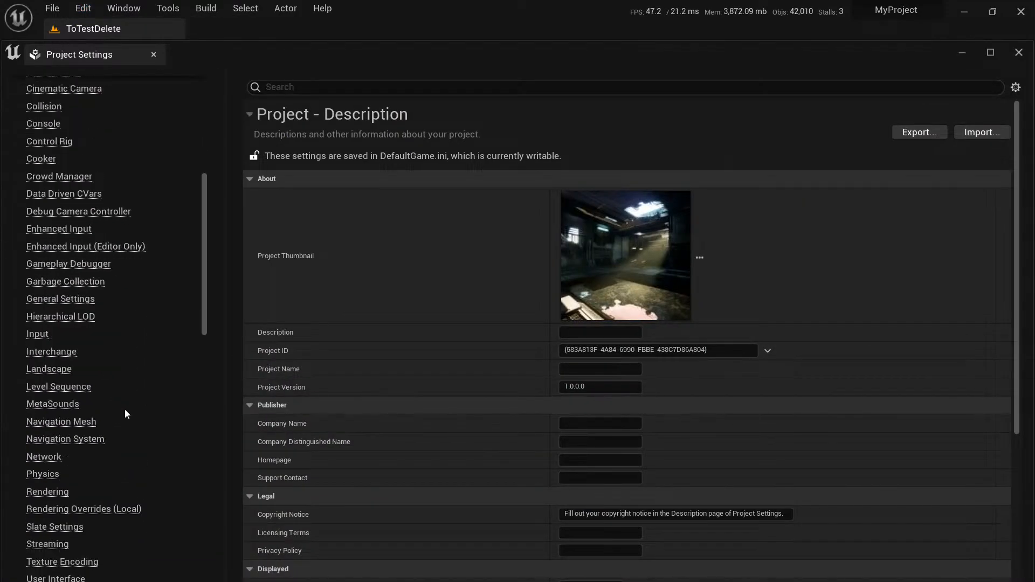
pyautogui.scroll(-4, 125, 412)
pyautogui.click(27, 341)
pyautogui.scroll(-5, 590, 338)
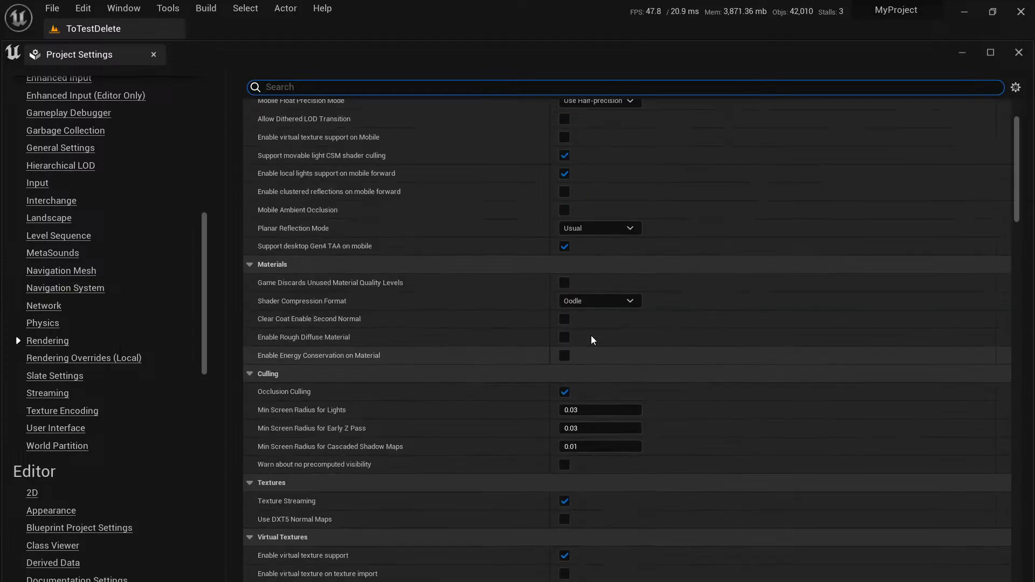
# Enable virtual texture on texture import under Virtual Textures, close the Project Settings and maximize the level editor.
pyautogui.scroll(-6, 557, 319)
pyautogui.scroll(2, 555, 316)
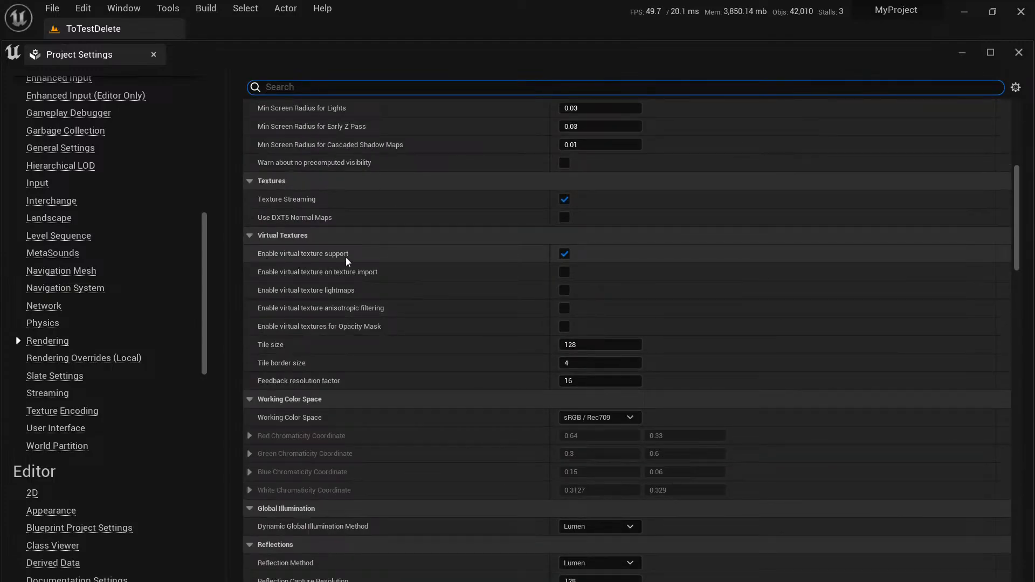
pyautogui.click(564, 272)
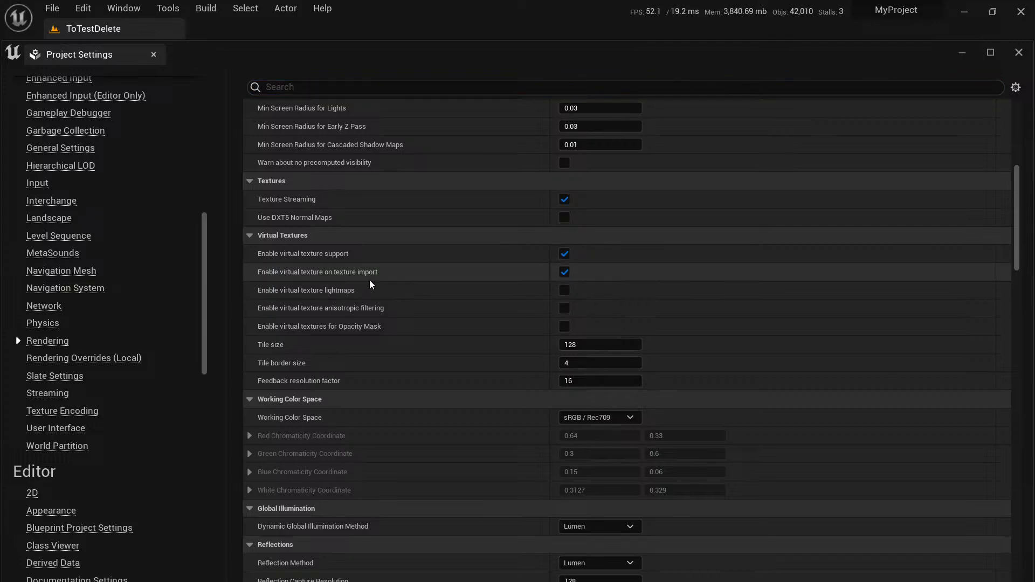
pyautogui.moveTo(544, 23); pyautogui.dragTo(656, 191)
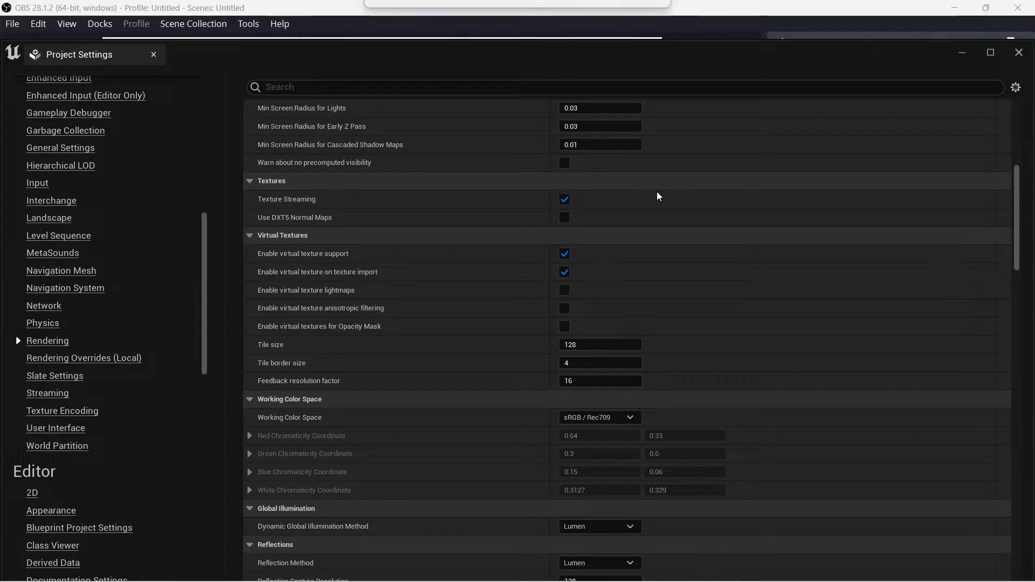
pyautogui.moveTo(611, 53); pyautogui.dragTo(705, 245)
pyautogui.doubleClick(702, 261)
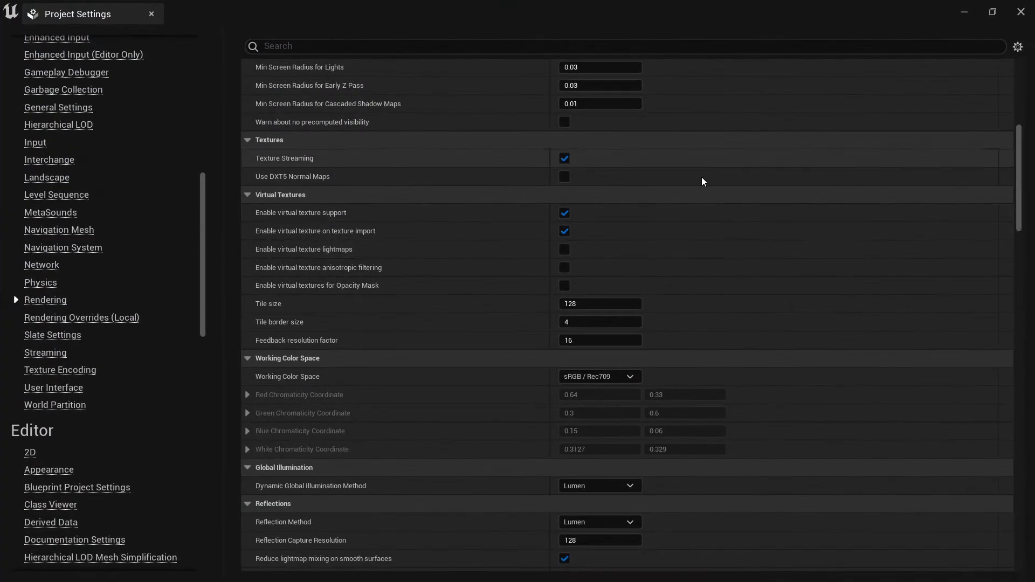
pyautogui.click(1021, 16)
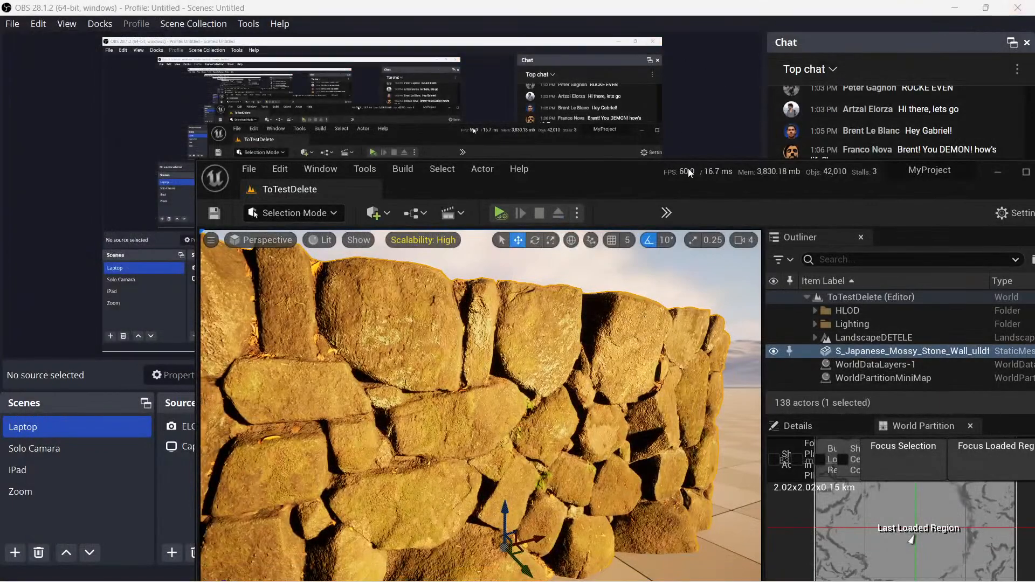
pyautogui.doubleClick(630, 178)
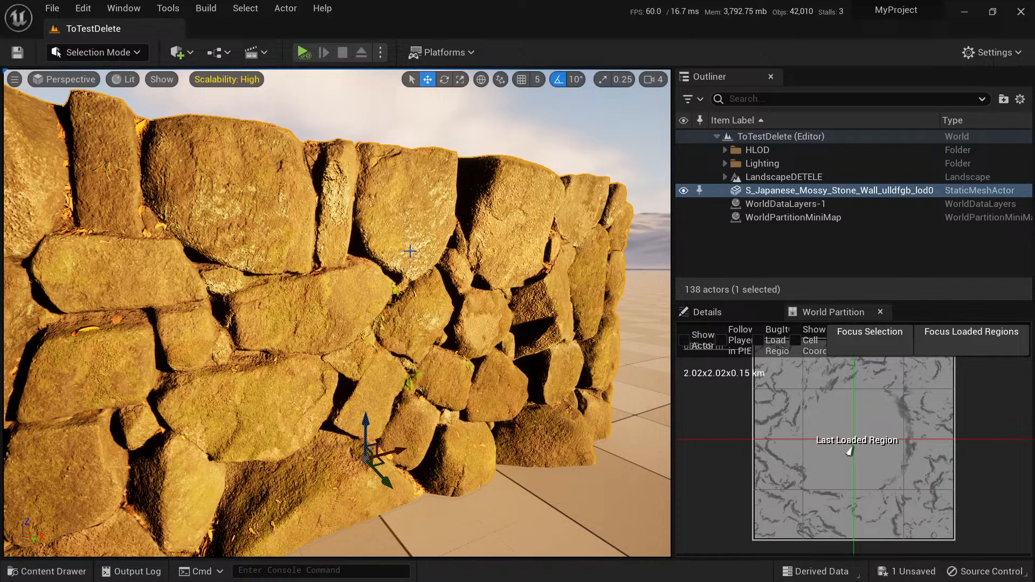
# Browse to the Decorative_Stone_Wall folder under Megascans/Surfaces and review the actions available for its first texture.
pyautogui.click(83, 9)
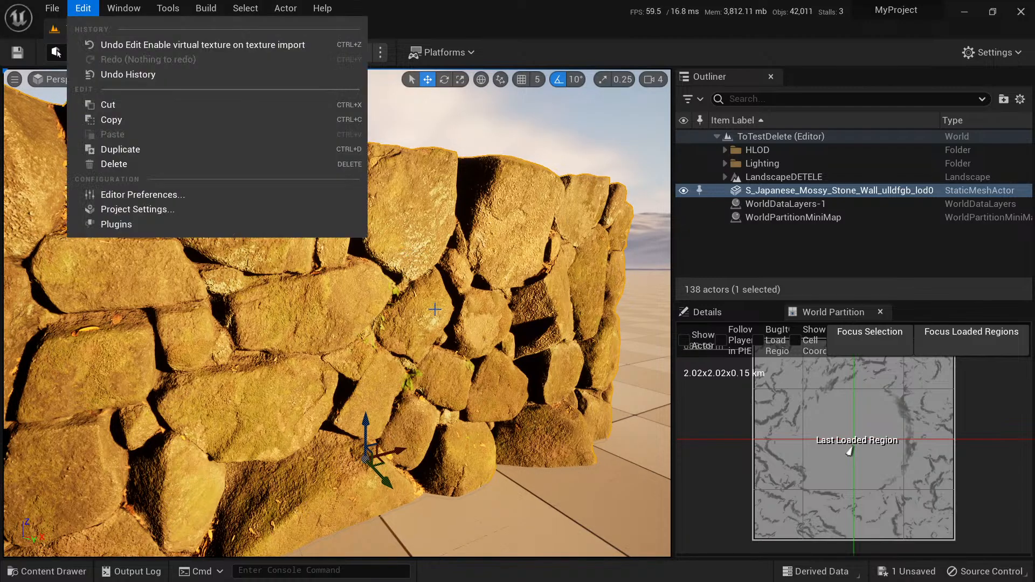
pyautogui.moveTo(435, 309); pyautogui.dragTo(429, 291, button='right')
pyautogui.hotkey('ctrl', 'space')
pyautogui.click(631, 502)
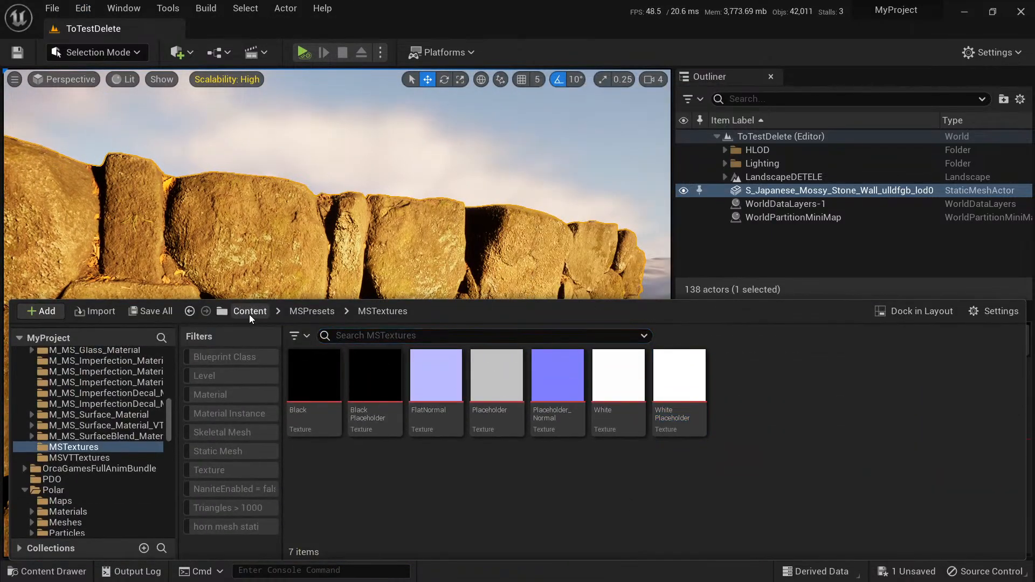
pyautogui.click(250, 311)
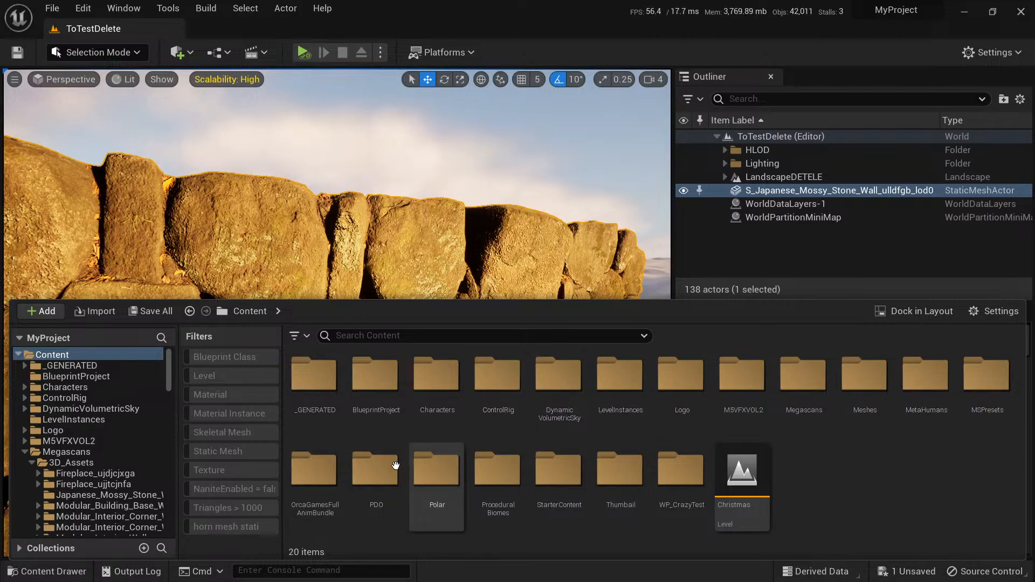
pyautogui.doubleClick(803, 375)
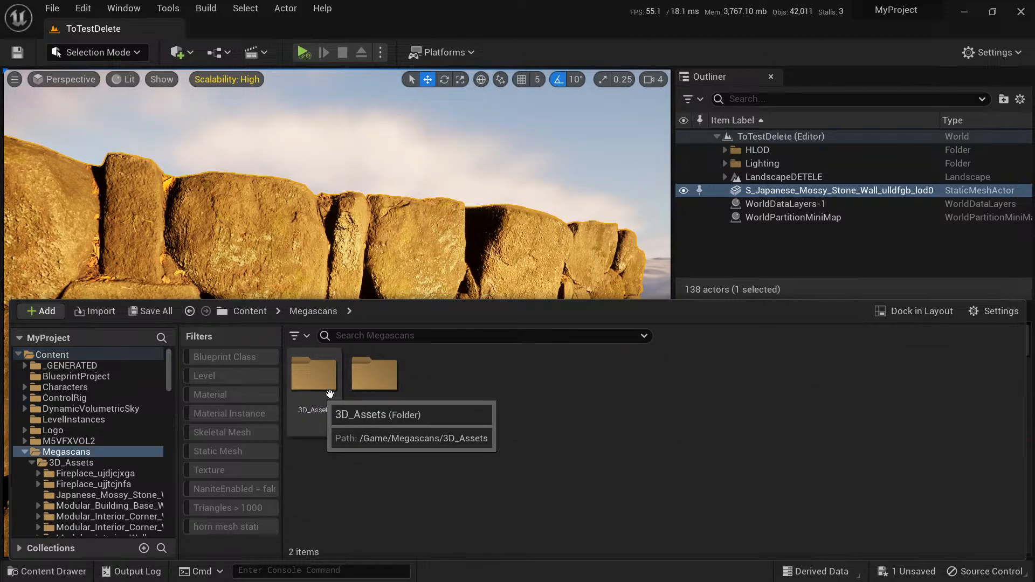
pyautogui.doubleClick(377, 377)
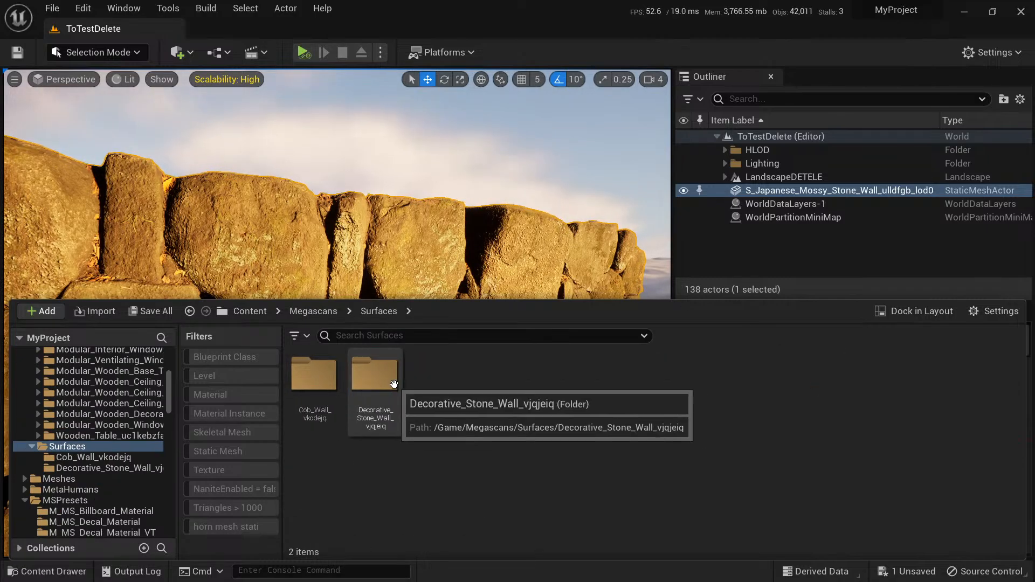
pyautogui.doubleClick(393, 383)
pyautogui.click(316, 378)
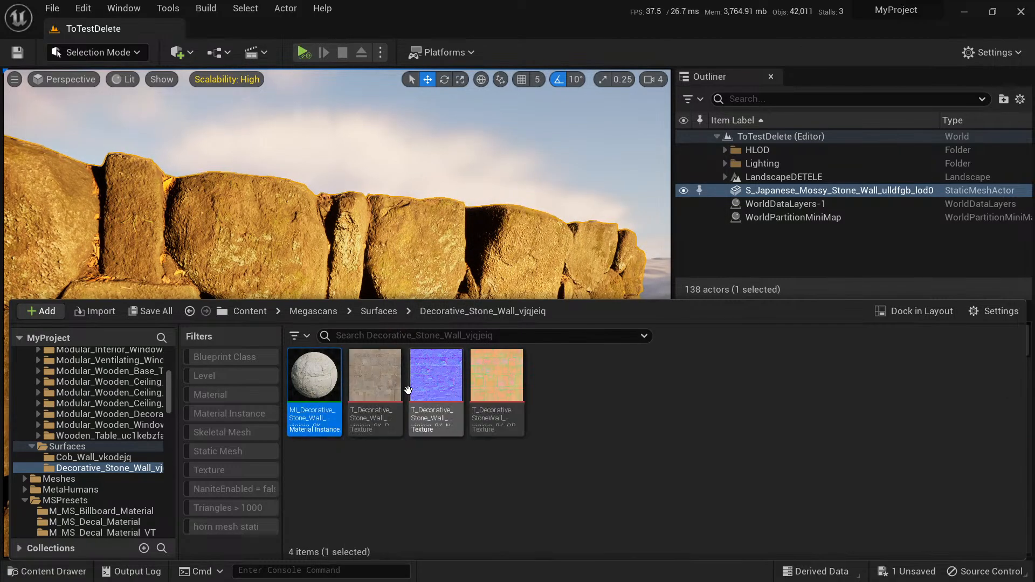
pyautogui.rightClick(377, 380)
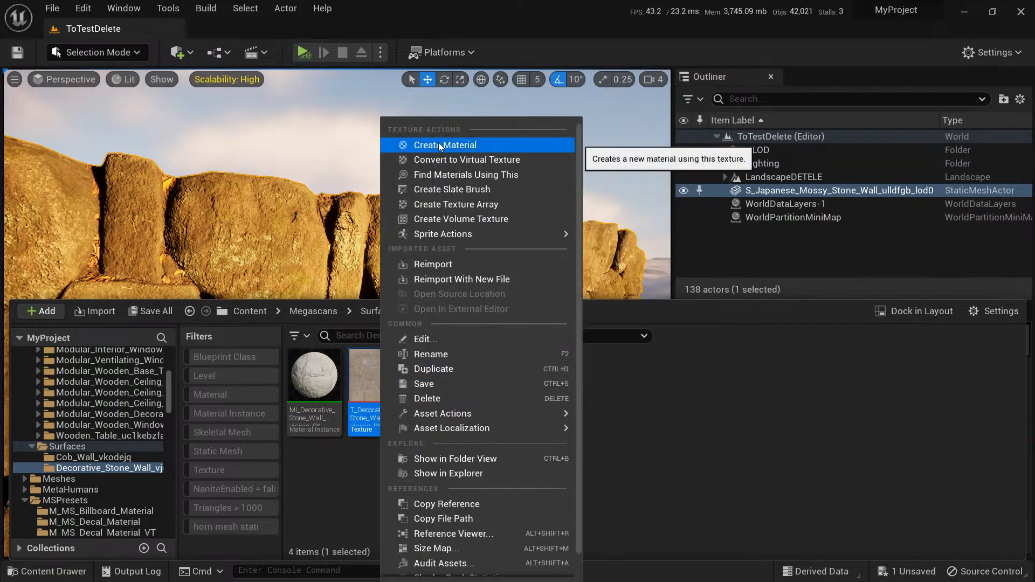
pyautogui.click(711, 395)
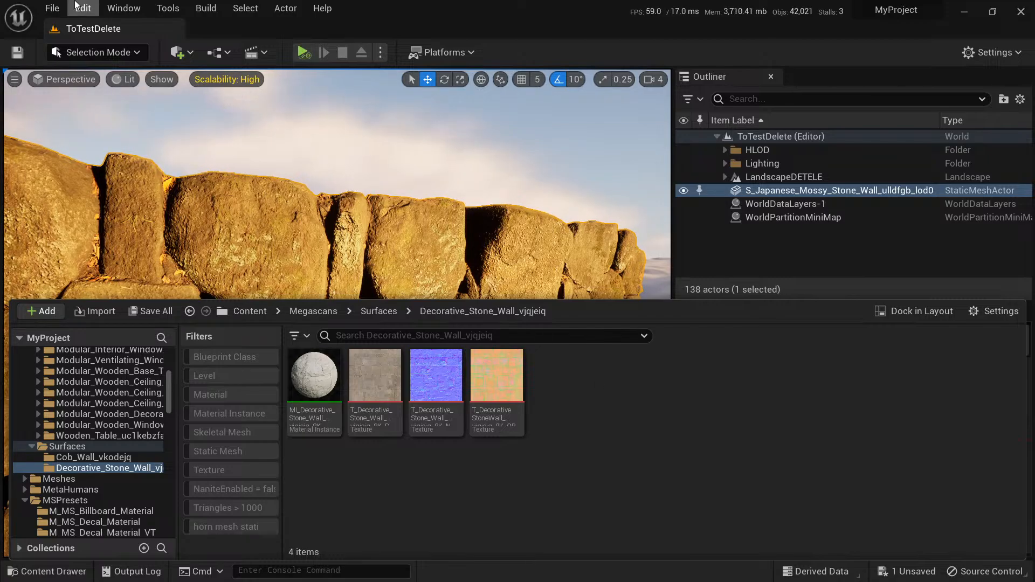
# Disable virtual texture on texture import in the project's Rendering settings and close the Project Settings.
pyautogui.click(83, 8)
pyautogui.click(139, 211)
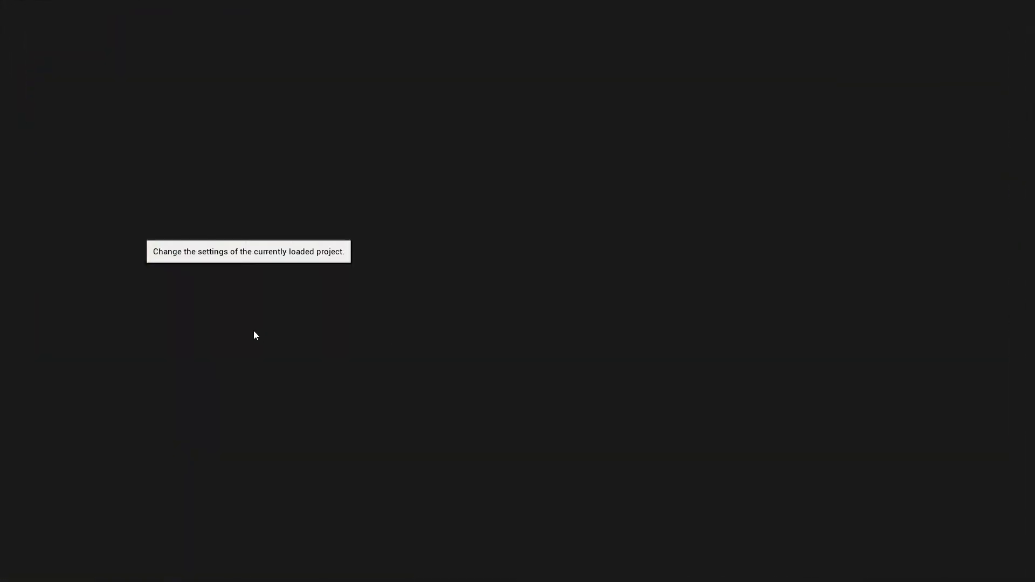
pyautogui.scroll(-5, 81, 366)
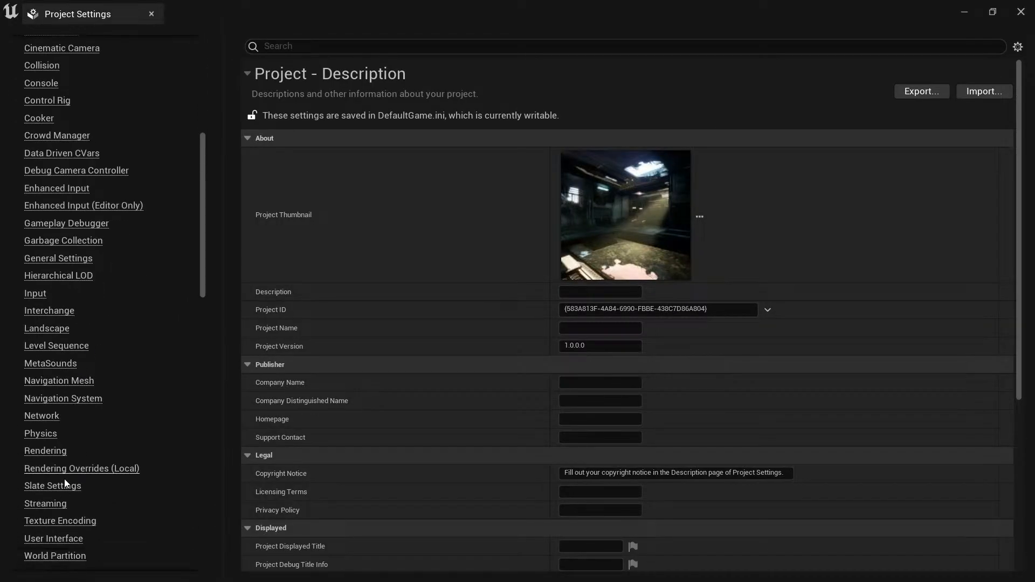
pyautogui.click(58, 451)
pyautogui.scroll(-3, 501, 407)
pyautogui.scroll(-3, 508, 408)
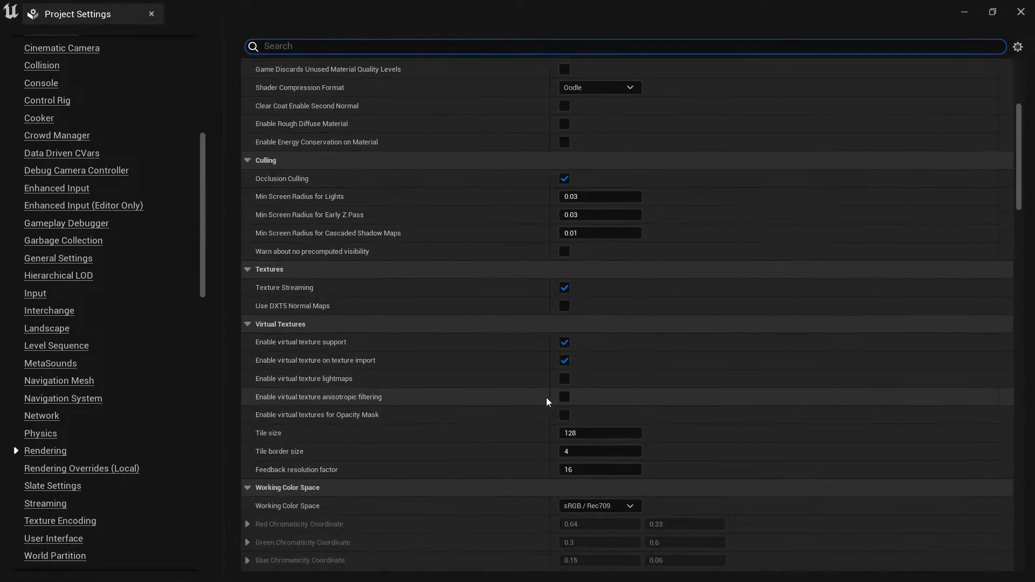
pyautogui.moveTo(312, 364)
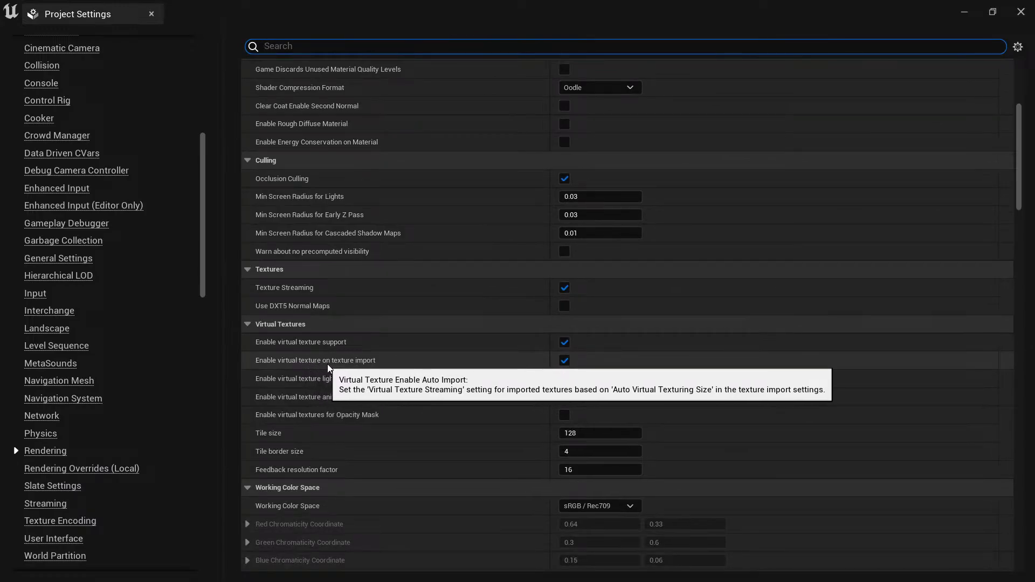
pyautogui.click(564, 360)
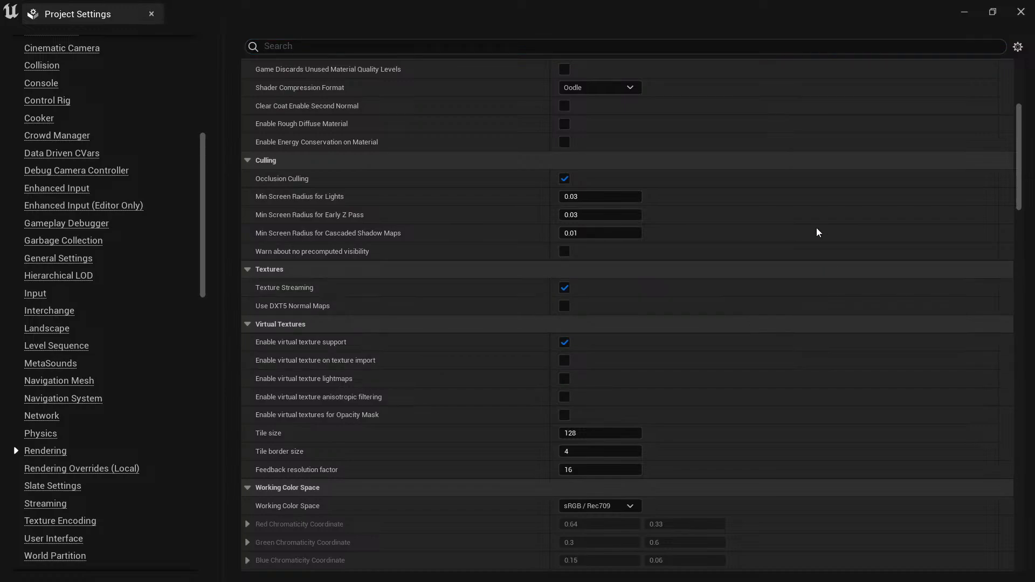
pyautogui.click(1020, 13)
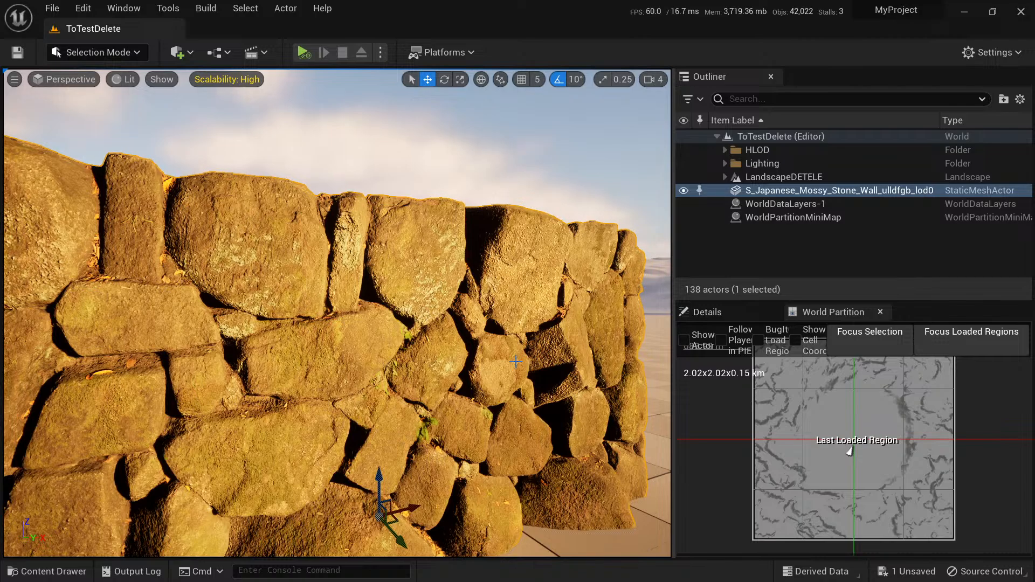
# Go to the MSPresets folder in the project content and filter it to show only materials.
pyautogui.moveTo(477, 302)
pyautogui.mouseDown(button='right')
pyautogui.moveTo(378, 304)
pyautogui.moveTo(485, 308)
pyautogui.mouseUp(button='right')
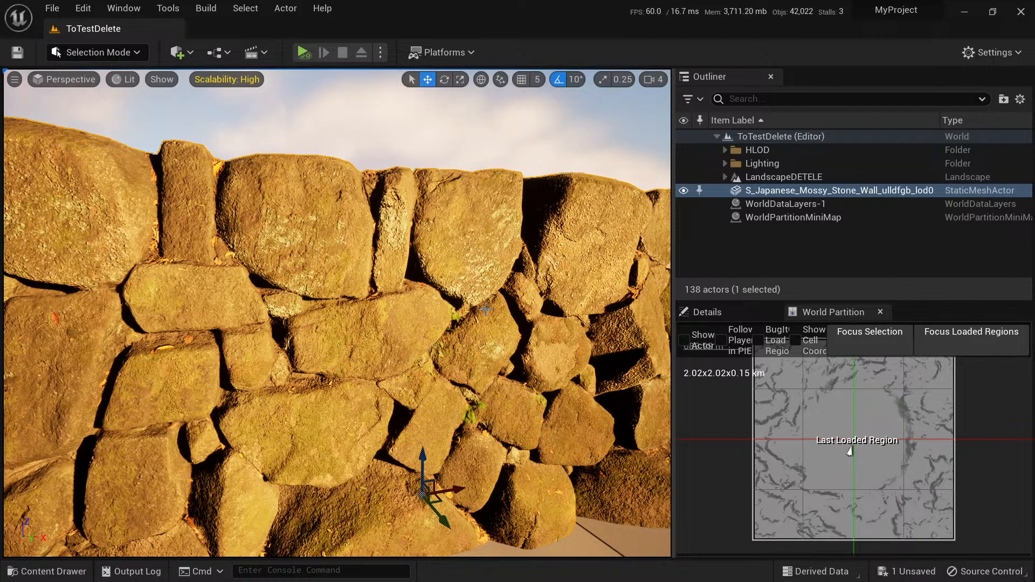
pyautogui.hotkey('ctrl', 'space')
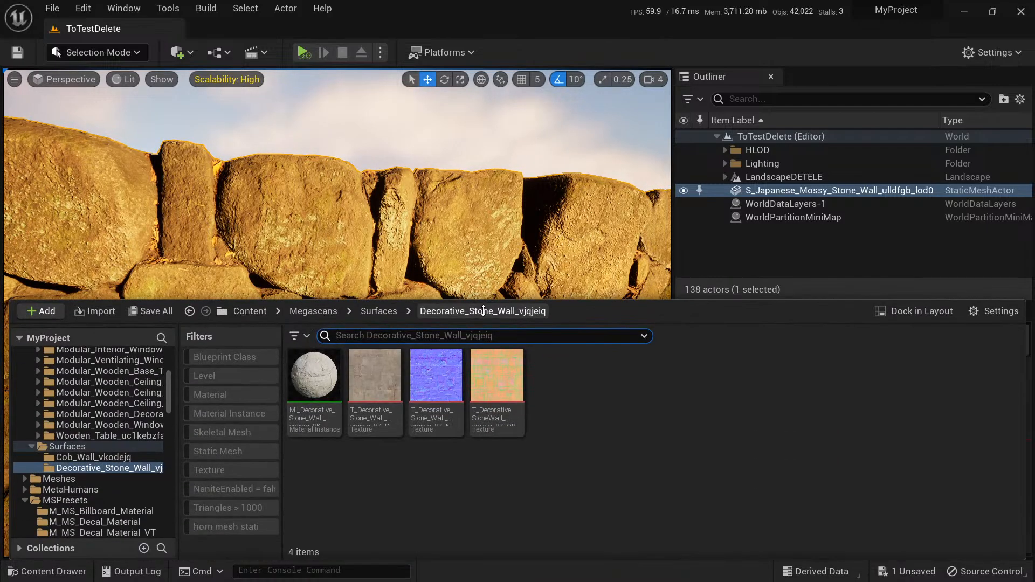
pyautogui.click(313, 311)
pyautogui.click(249, 311)
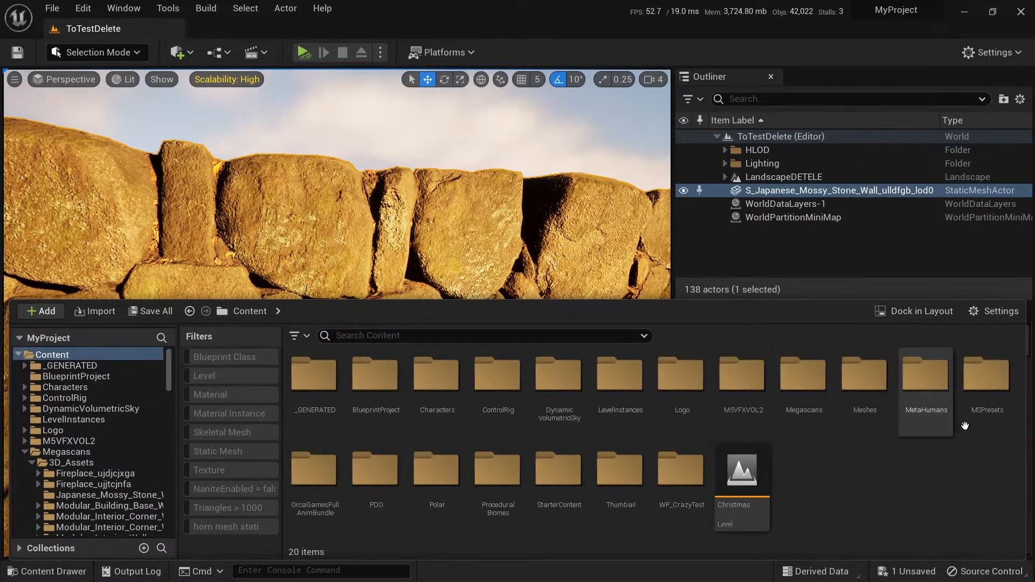
pyautogui.doubleClick(985, 380)
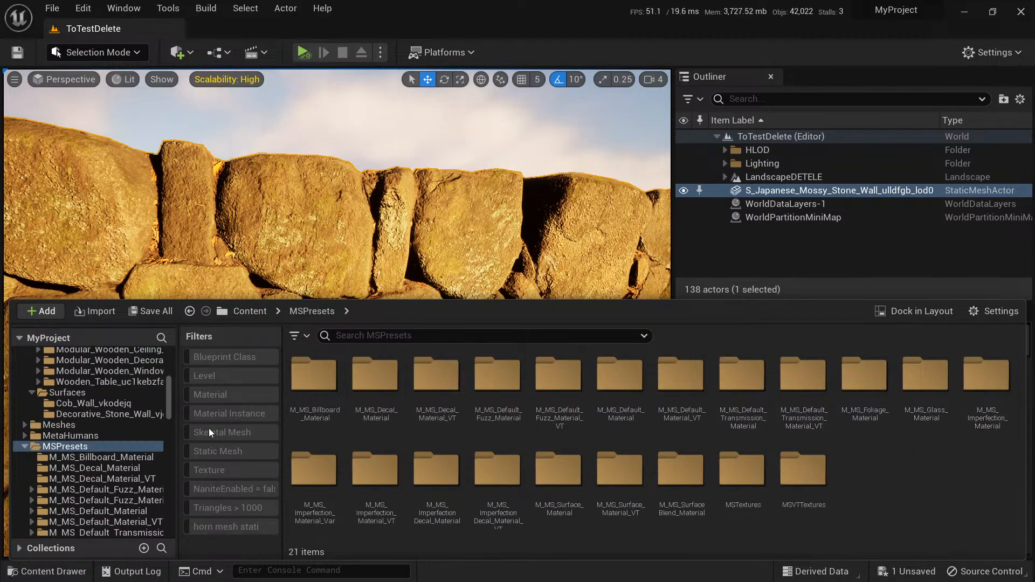
pyautogui.click(214, 398)
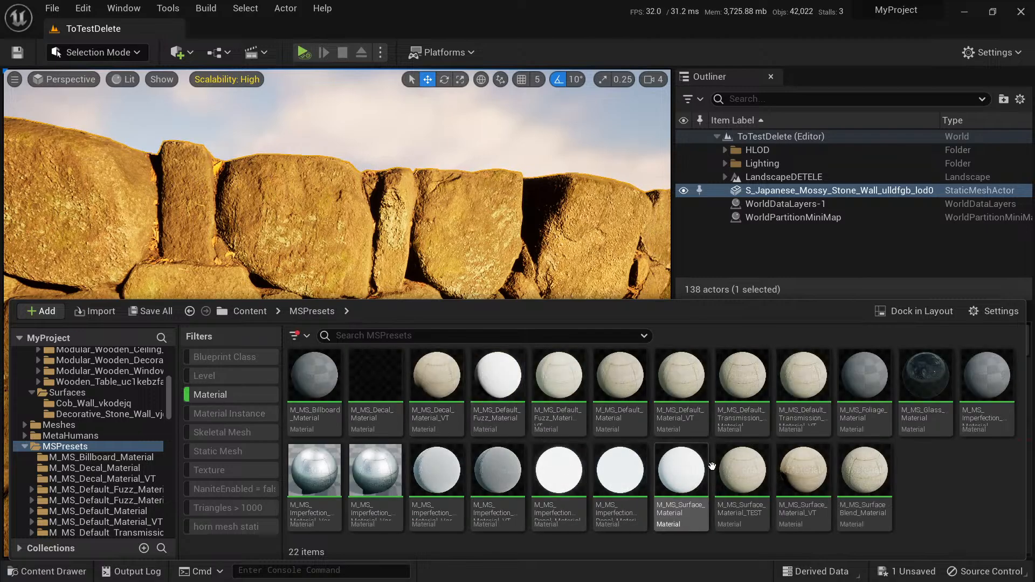
# Look over all the MSPresets materials and check the thumbnails of the Billboard, Default, Default_Transmission and Foliage parent materials.
pyautogui.click(314, 377)
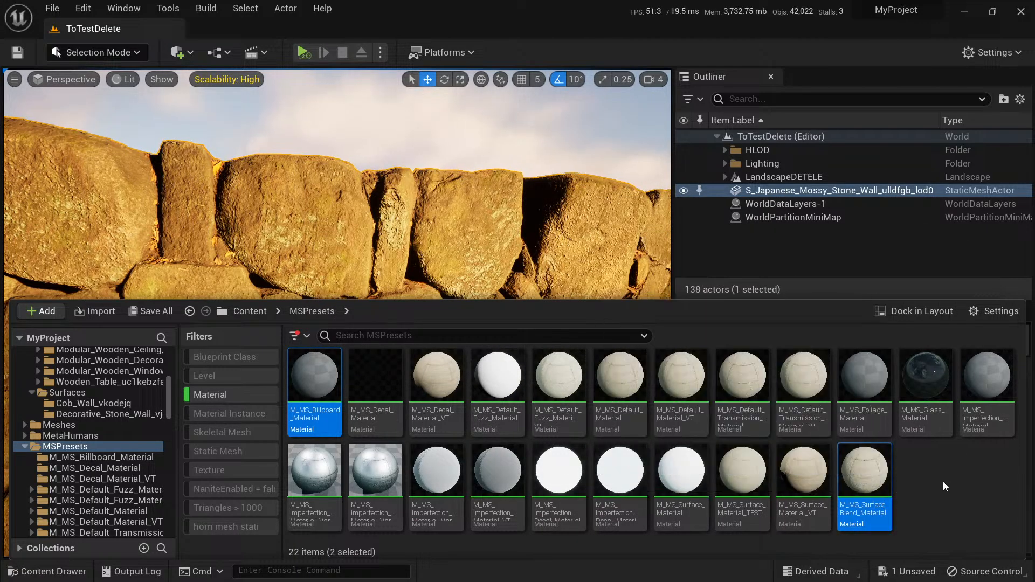
pyautogui.keyDown('shift'); pyautogui.click(863, 475); pyautogui.keyUp('shift')
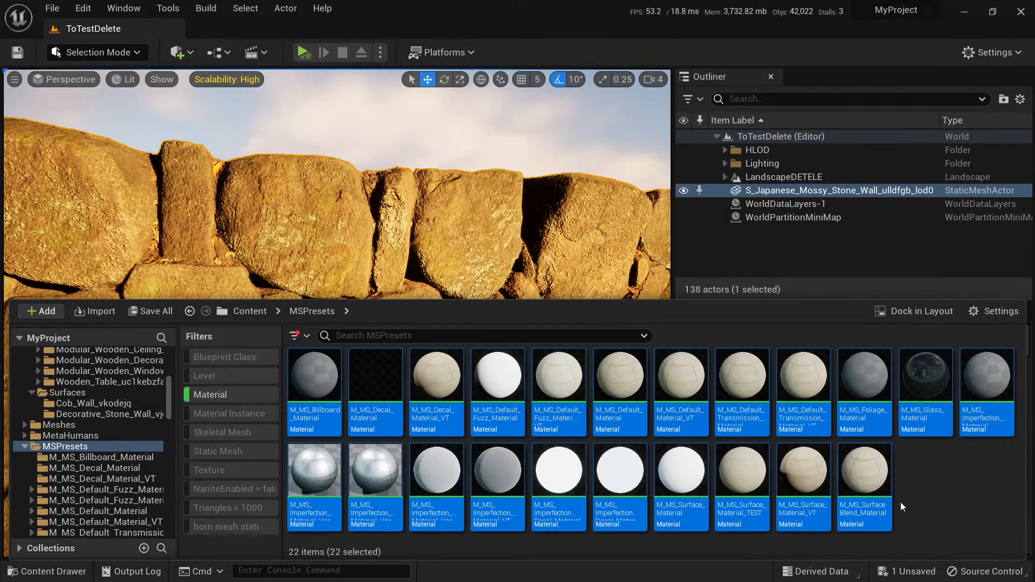
pyautogui.moveTo(865, 477); pyautogui.dragTo(940, 491)
pyautogui.click(943, 467)
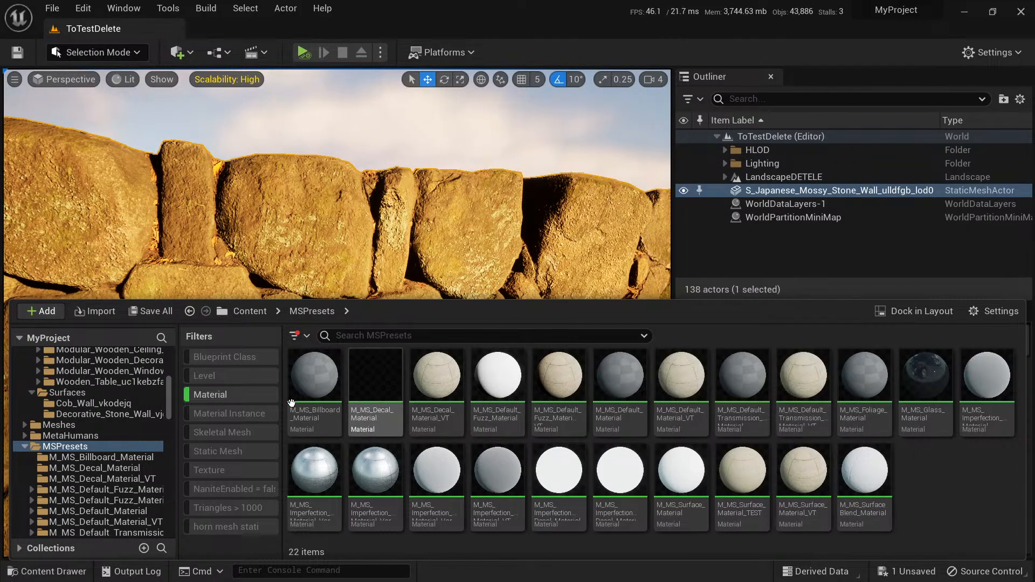
pyautogui.click(310, 386)
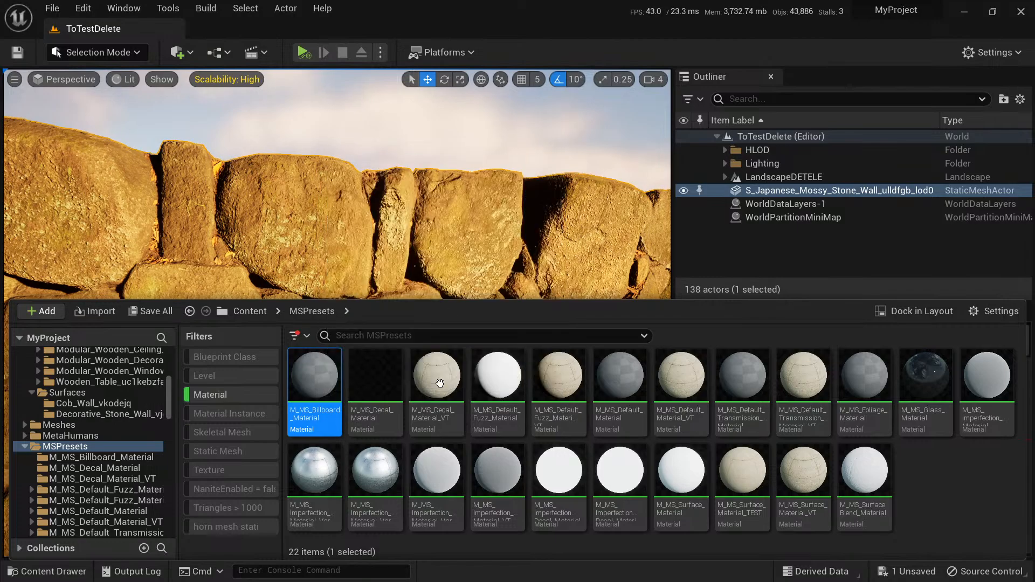
pyautogui.click(618, 384)
pyautogui.click(742, 381)
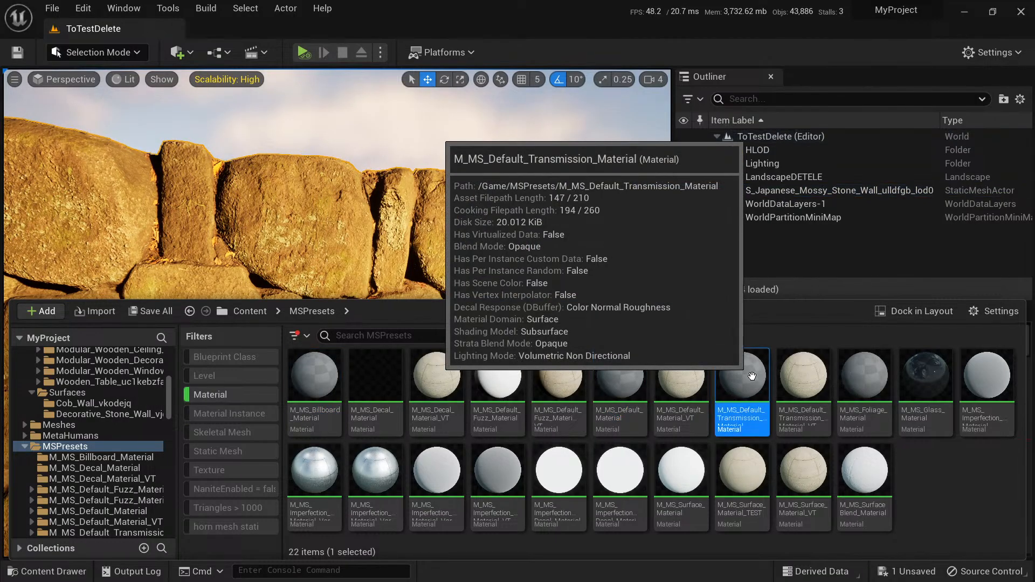
pyautogui.click(889, 380)
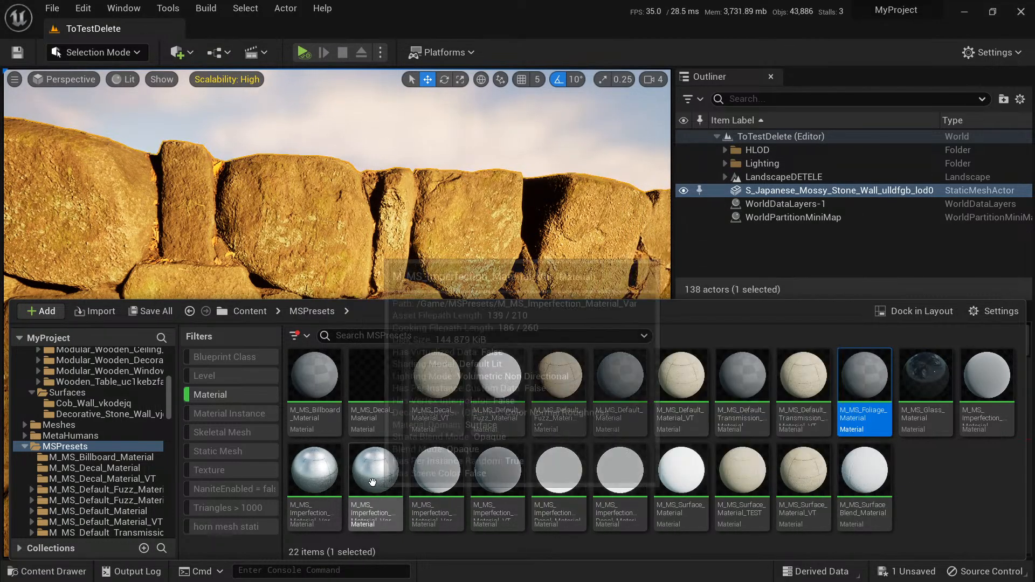
# Open M_MS_Foliage_Material and inspect the ORT texture node in its material graph.
pyautogui.moveTo(865, 383)
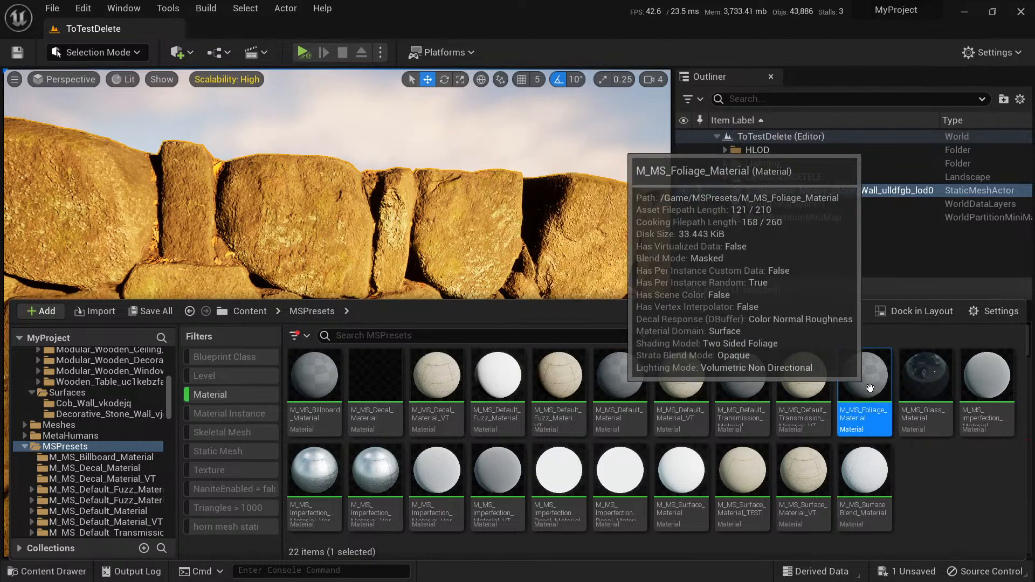
pyautogui.doubleClick(865, 383)
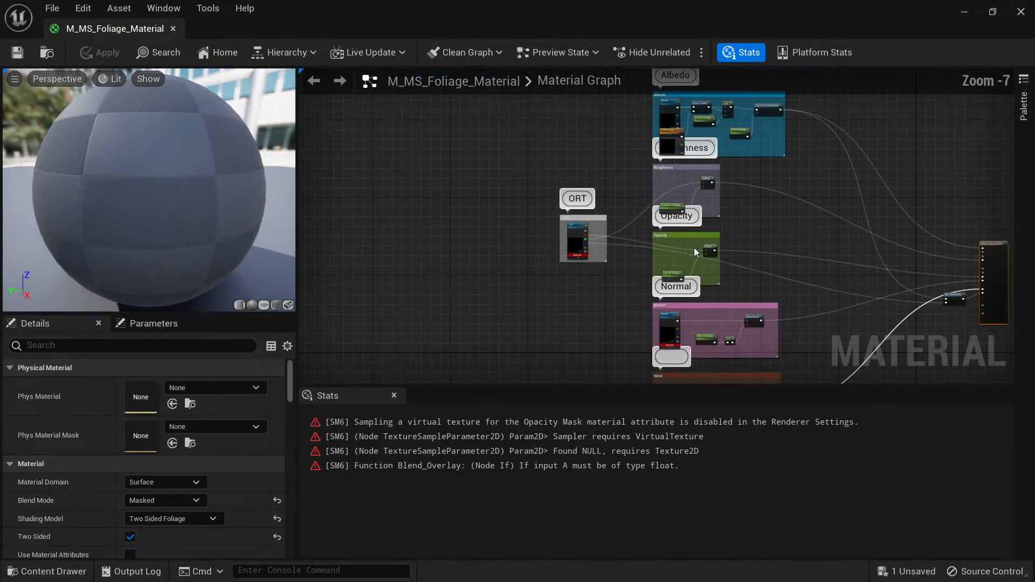
pyautogui.scroll(8, 547, 131)
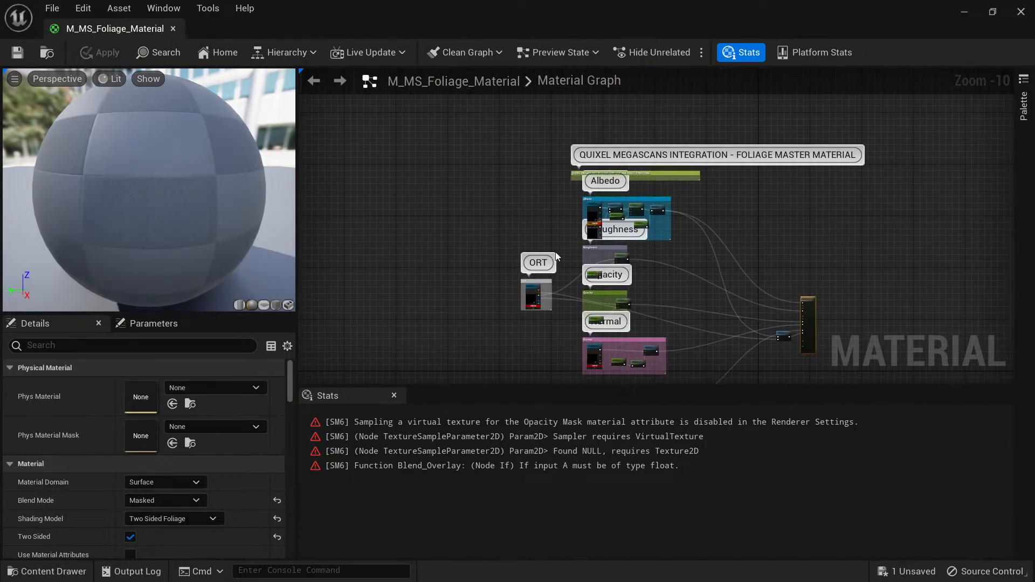
pyautogui.moveTo(627, 288); pyautogui.dragTo(637, 197, button='right')
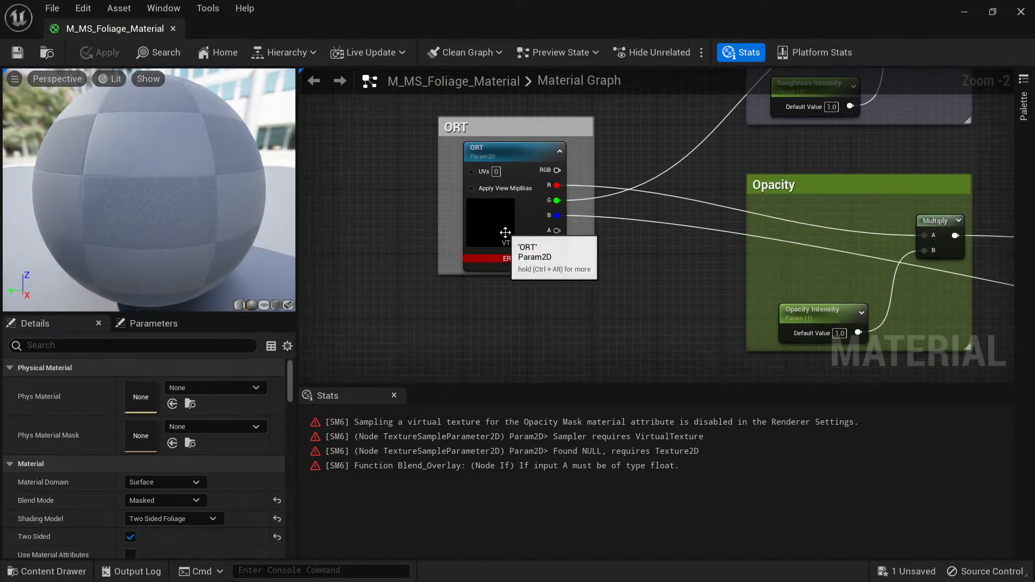
# Assign the WhitePlaceholder texture from the project's MSPresets/MSTextures folder to the foliage material's ORT texture parameter.
pyautogui.click(500, 223)
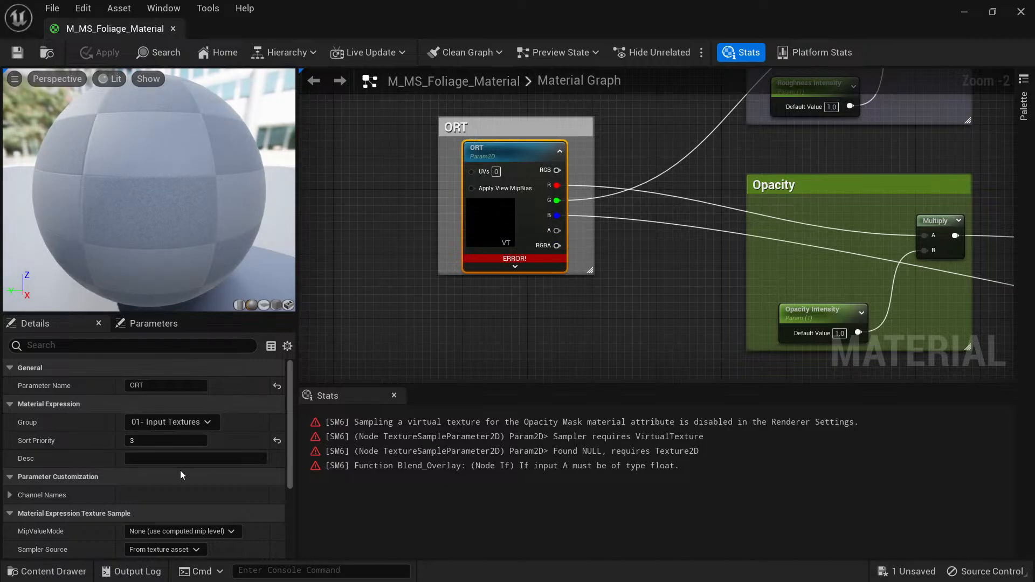
pyautogui.scroll(-5, 186, 465)
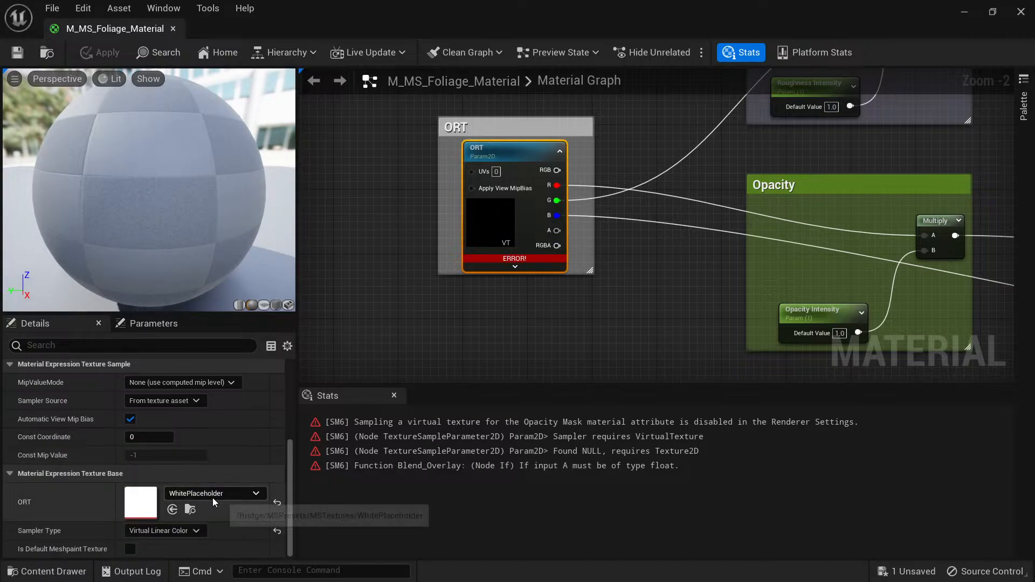
pyautogui.hotkey('ctrl', 'space')
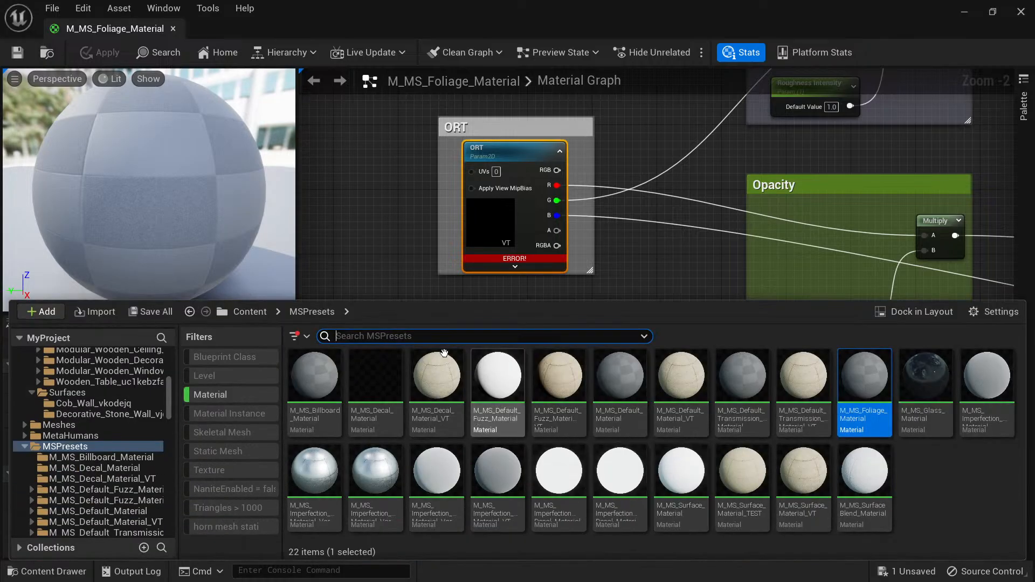
pyautogui.click(248, 312)
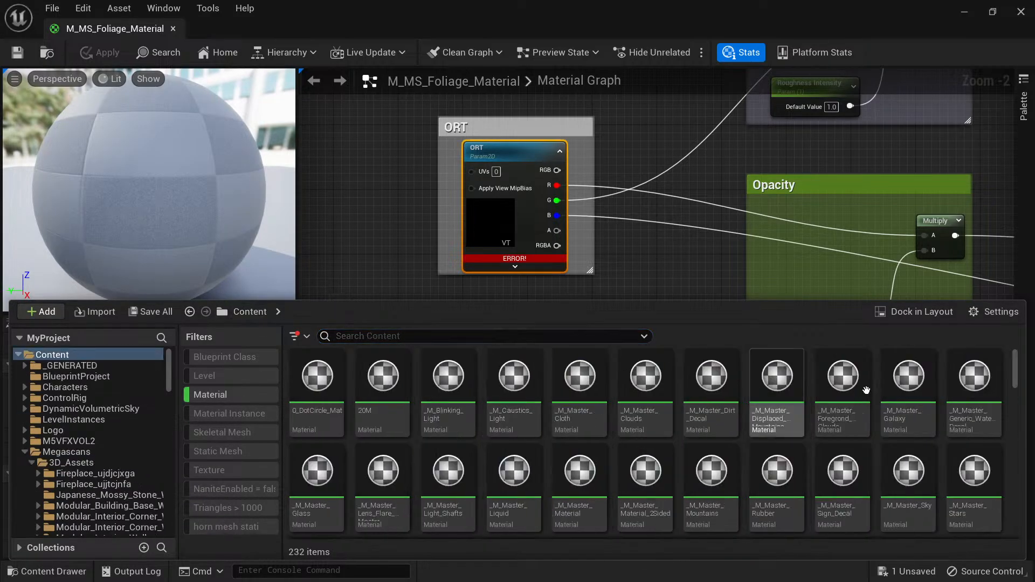
pyautogui.click(203, 396)
pyautogui.doubleClick(978, 374)
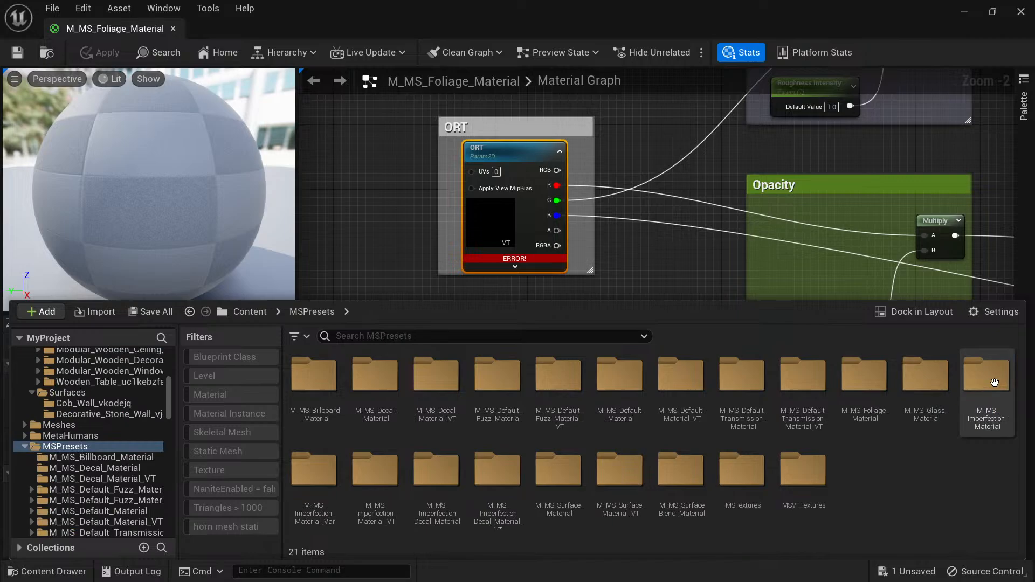
pyautogui.doubleClick(744, 478)
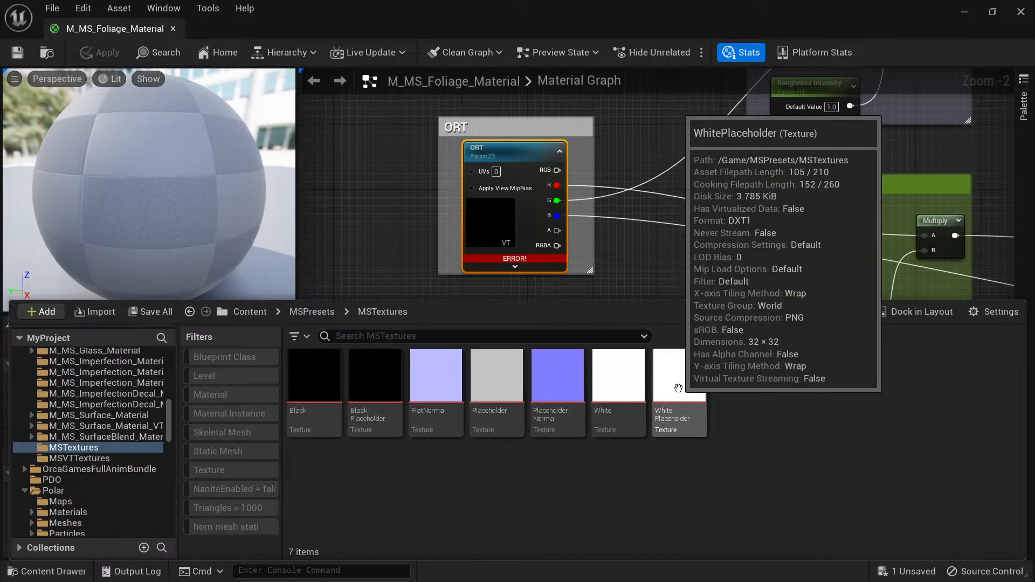
pyautogui.moveTo(680, 396); pyautogui.dragTo(493, 213)
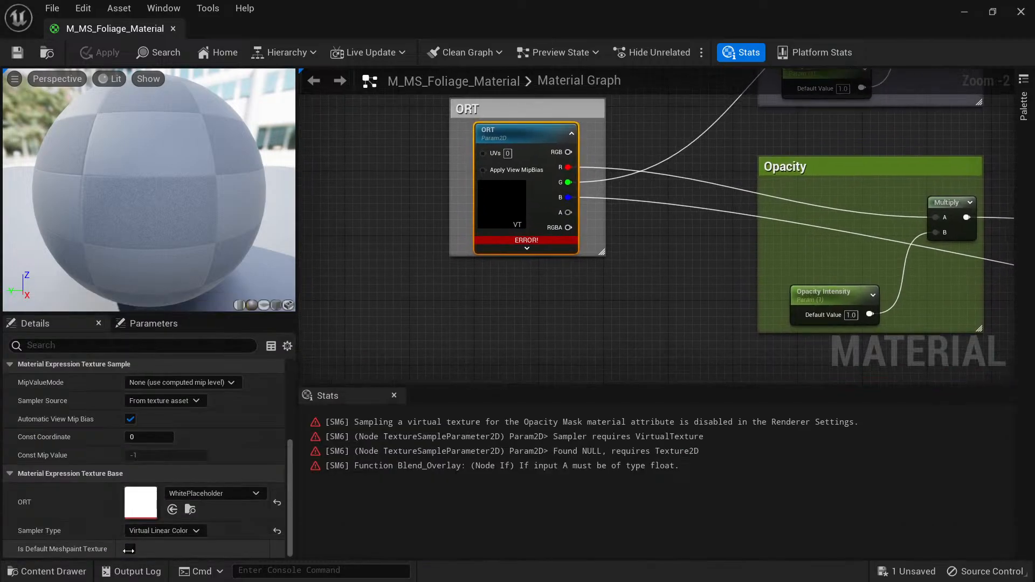
pyautogui.click(172, 510)
# Locate the node behind the missing-texture error and assign WhitePlaceholder to the foliage material's Albedo texture parameter.
pyautogui.moveTo(510, 216); pyautogui.dragTo(427, 326, button='right')
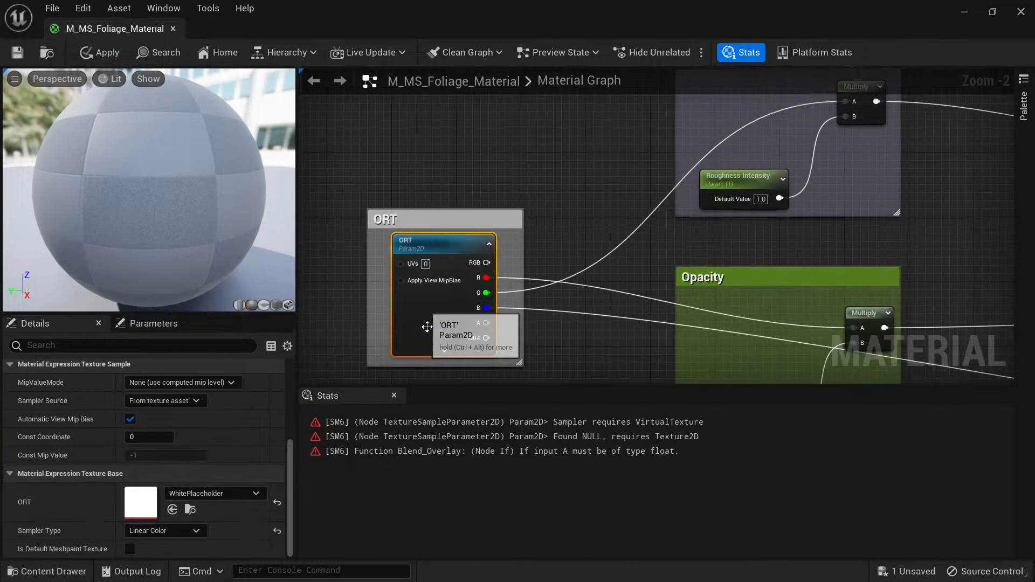
pyautogui.click(316, 427)
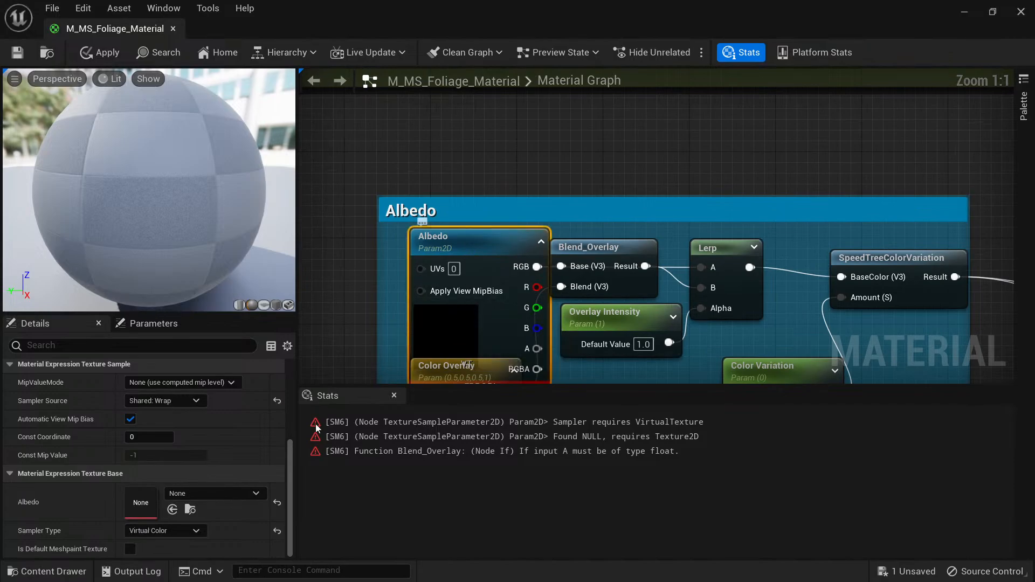
pyautogui.click(172, 509)
# Assign the Placeholder_Normal texture from MSTextures to the foliage material's Normal texture parameter.
pyautogui.moveTo(517, 372); pyautogui.dragTo(583, 240, button='right')
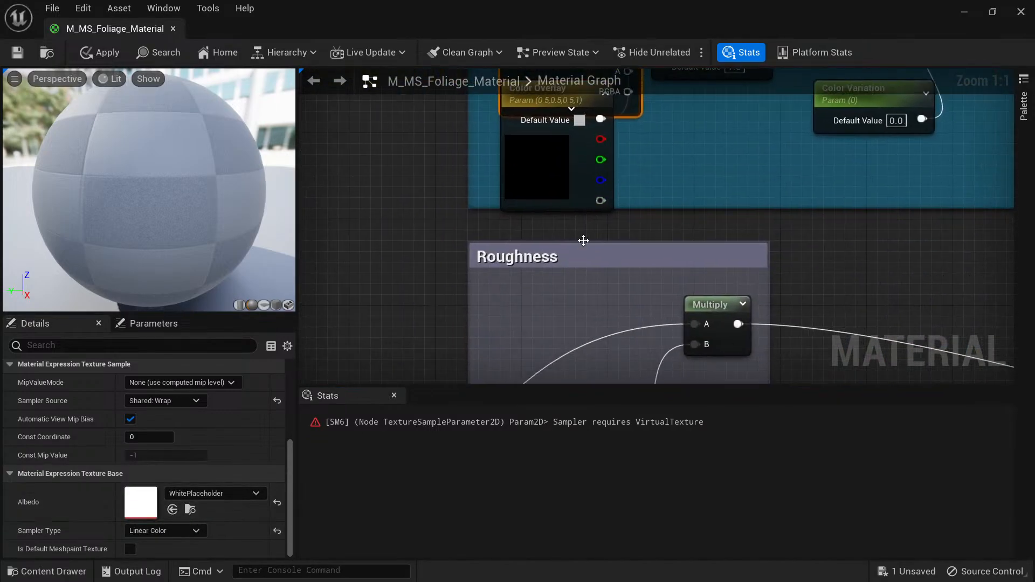
pyautogui.scroll(-4, 584, 240)
pyautogui.moveTo(620, 344); pyautogui.dragTo(552, 184, button='right')
pyautogui.scroll(3, 578, 205)
pyautogui.click(588, 184)
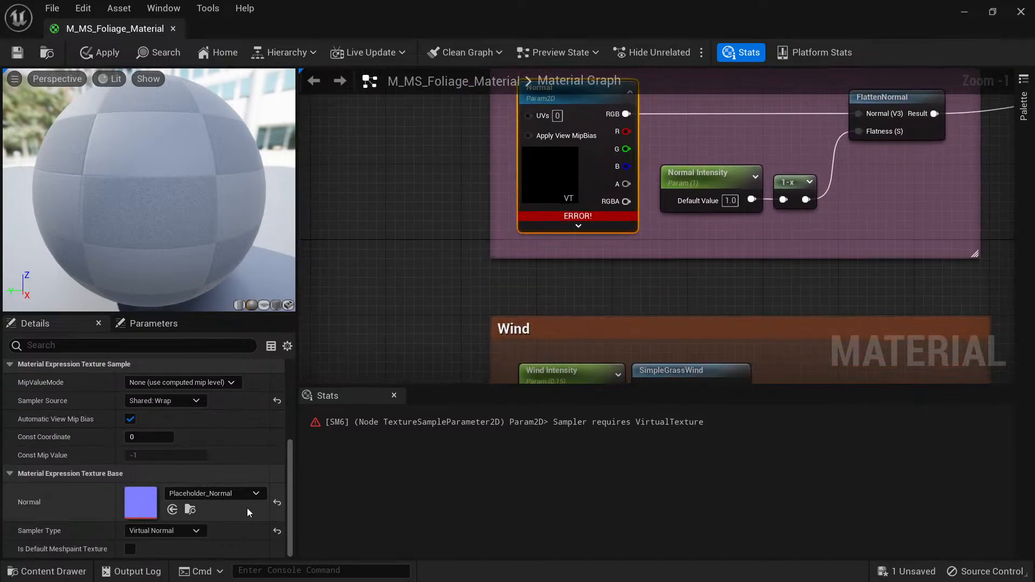
pyautogui.hotkey('ctrl', 'space')
pyautogui.click(562, 387)
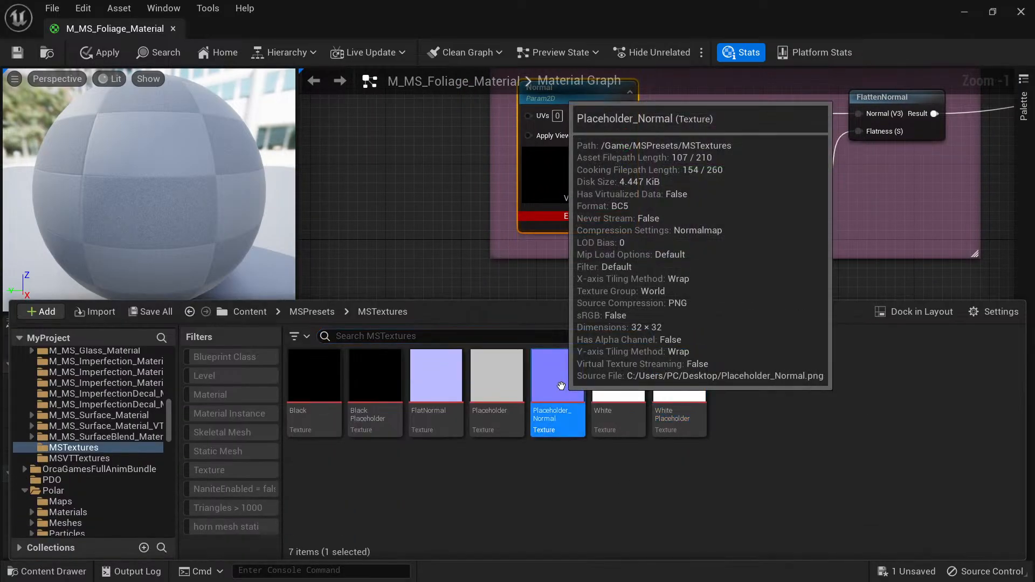
pyautogui.moveTo(417, 206); pyautogui.dragTo(437, 202, button='right')
pyautogui.click(172, 511)
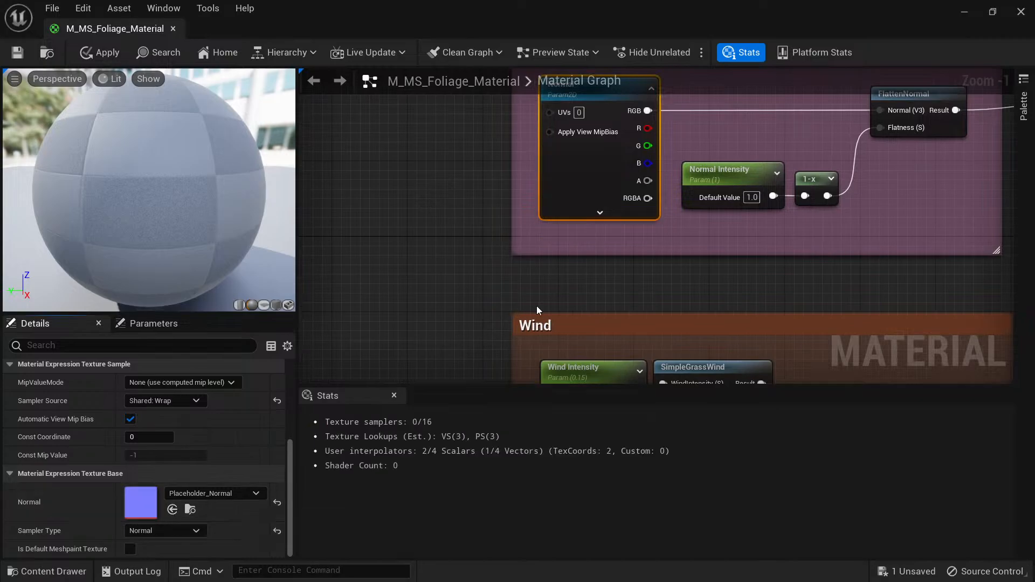
# Look over the repaired graph, save M_MS_Foliage_Material and close its editor.
pyautogui.moveTo(641, 307); pyautogui.dragTo(568, 180, button='right')
pyautogui.moveTo(721, 322); pyautogui.dragTo(676, 210, button='right')
pyautogui.scroll(-4, 701, 246)
pyautogui.moveTo(844, 158); pyautogui.dragTo(627, 381, button='right')
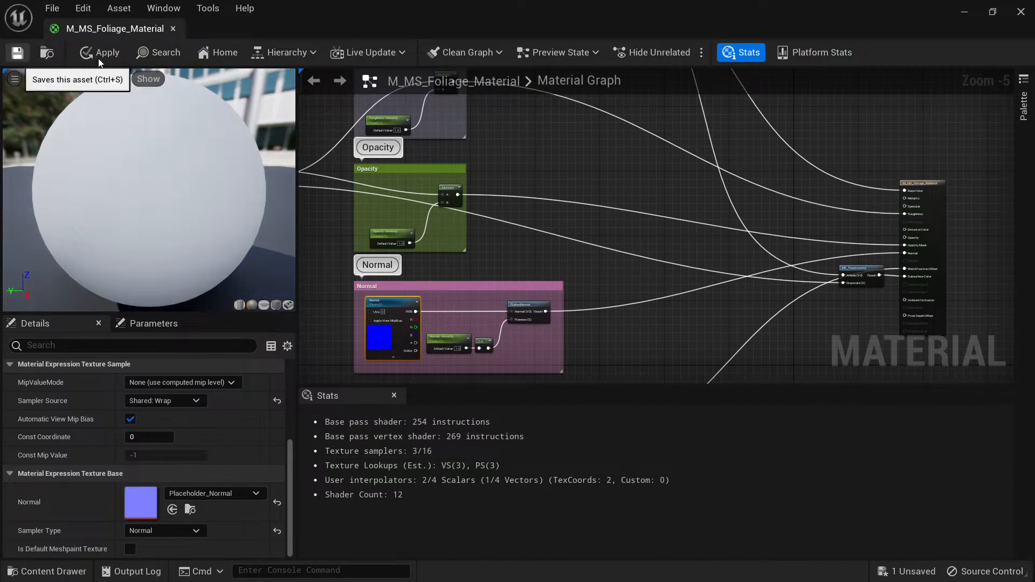
pyautogui.click(172, 28)
# Return to the project's MSPresets folder and filter it to show only materials.
pyautogui.hotkey('ctrl', 'space')
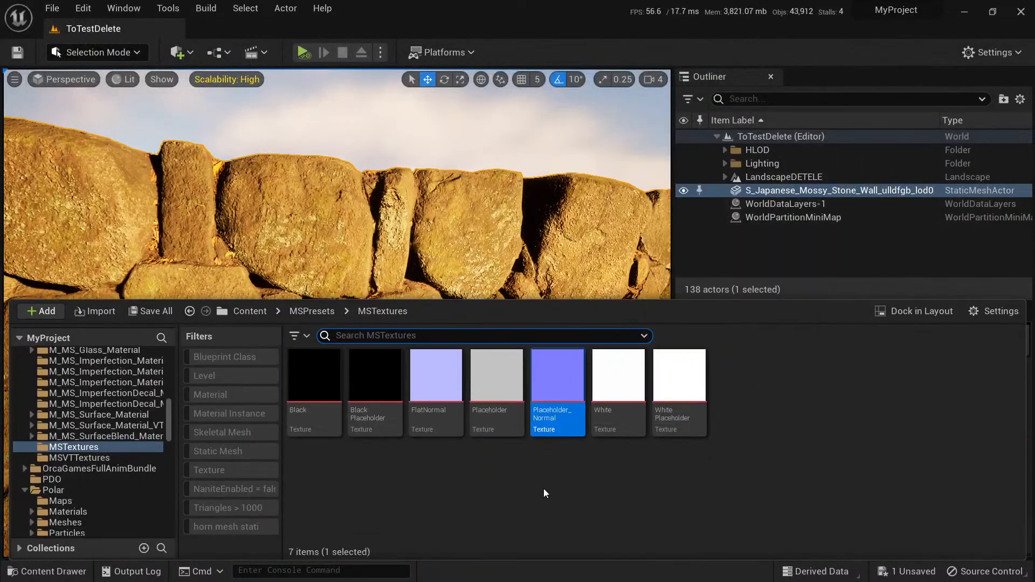
pyautogui.click(243, 311)
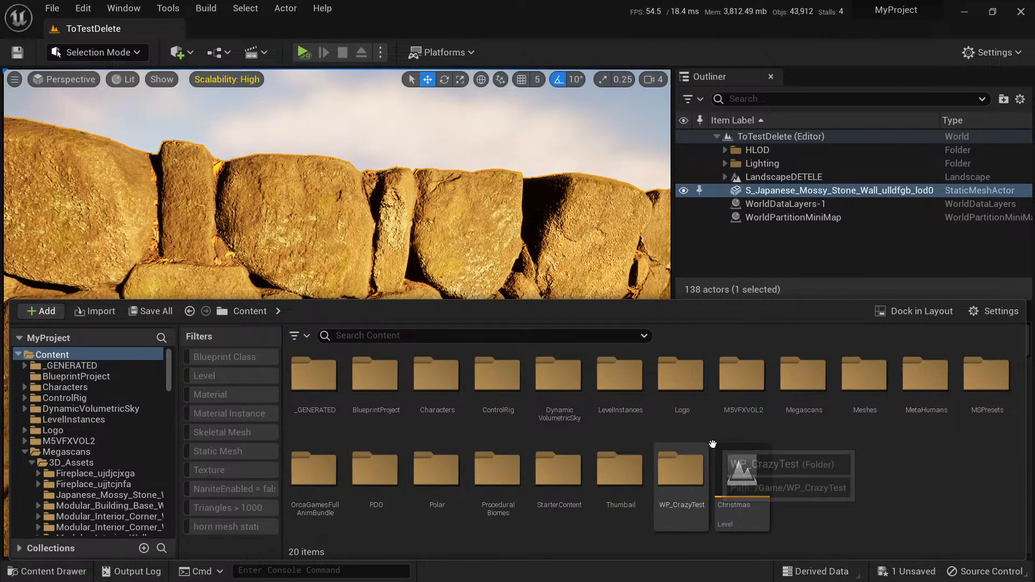
pyautogui.doubleClick(806, 386)
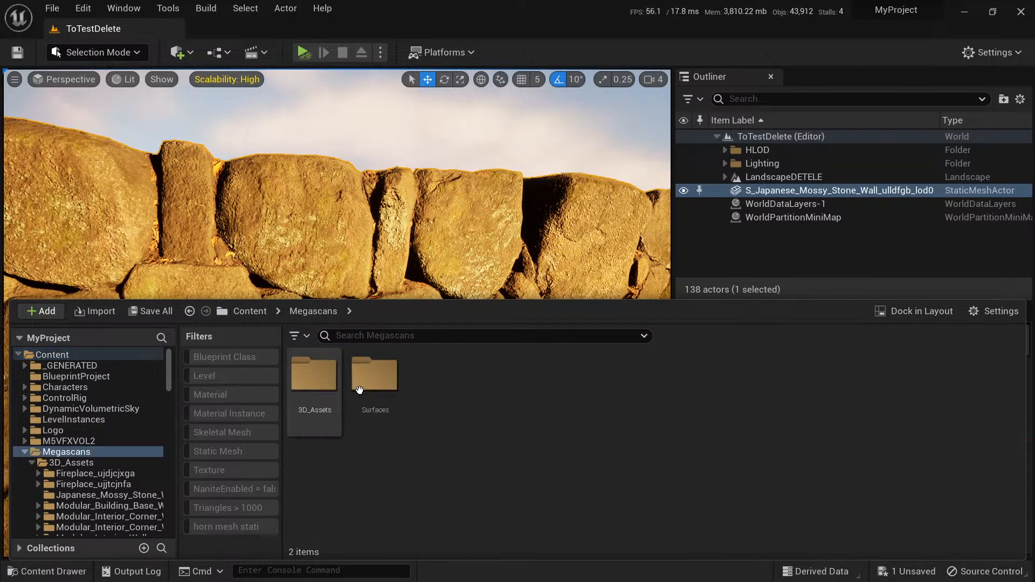
pyautogui.click(251, 312)
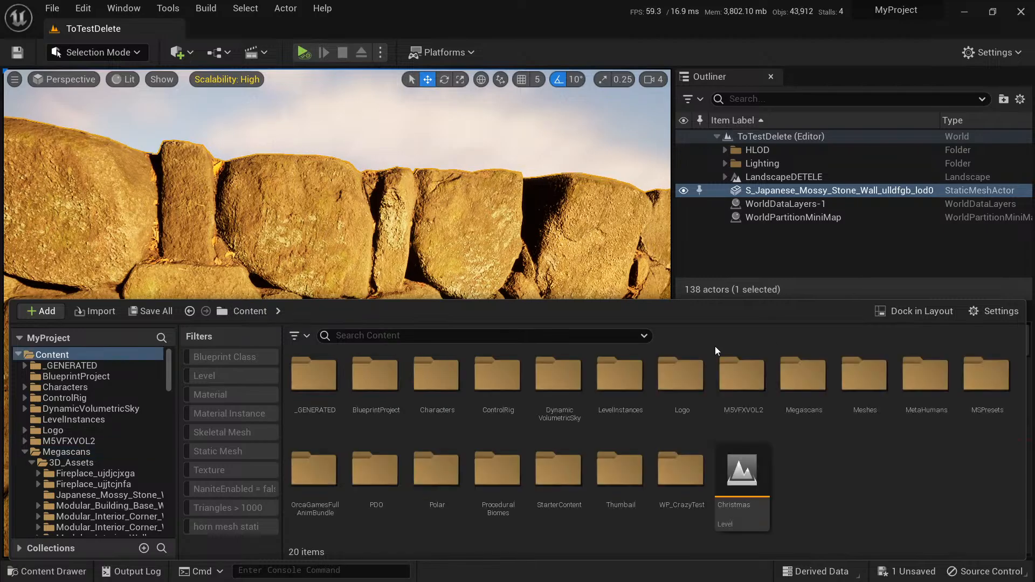
pyautogui.doubleClick(1003, 379)
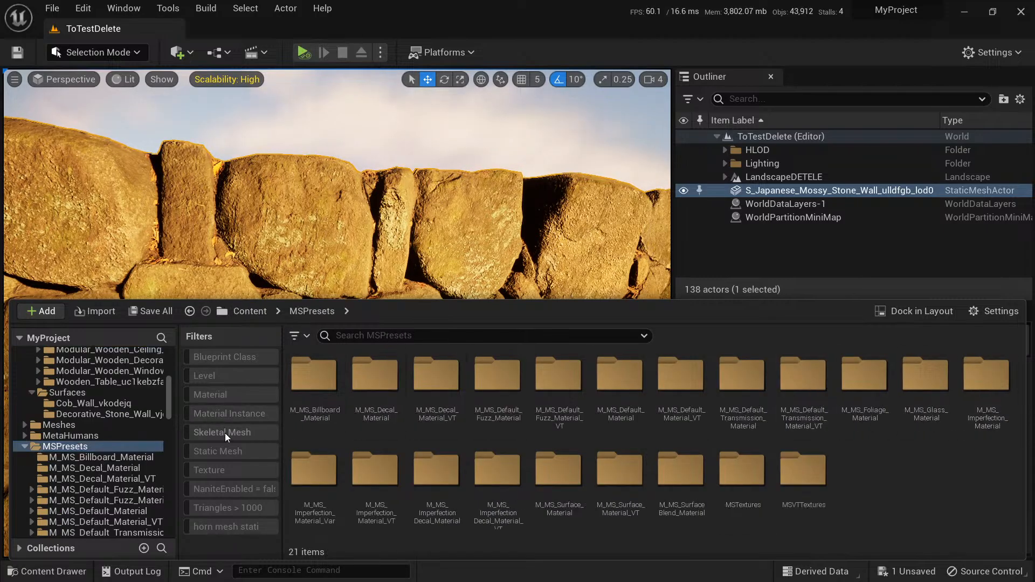
pyautogui.click(223, 396)
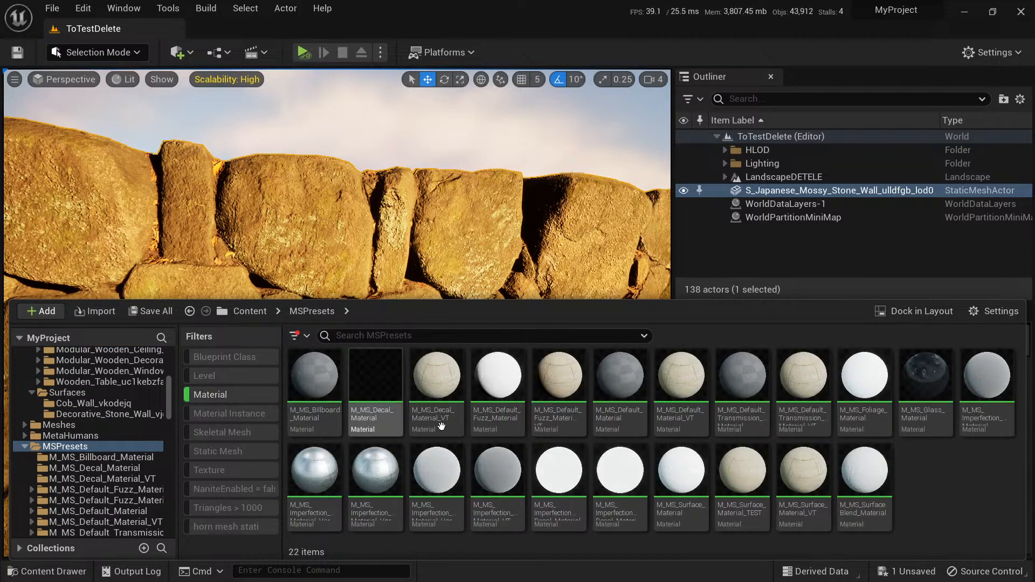
# Open M_MS_Billboard_Material and look over its whole material graph.
pyautogui.doubleClick(312, 379)
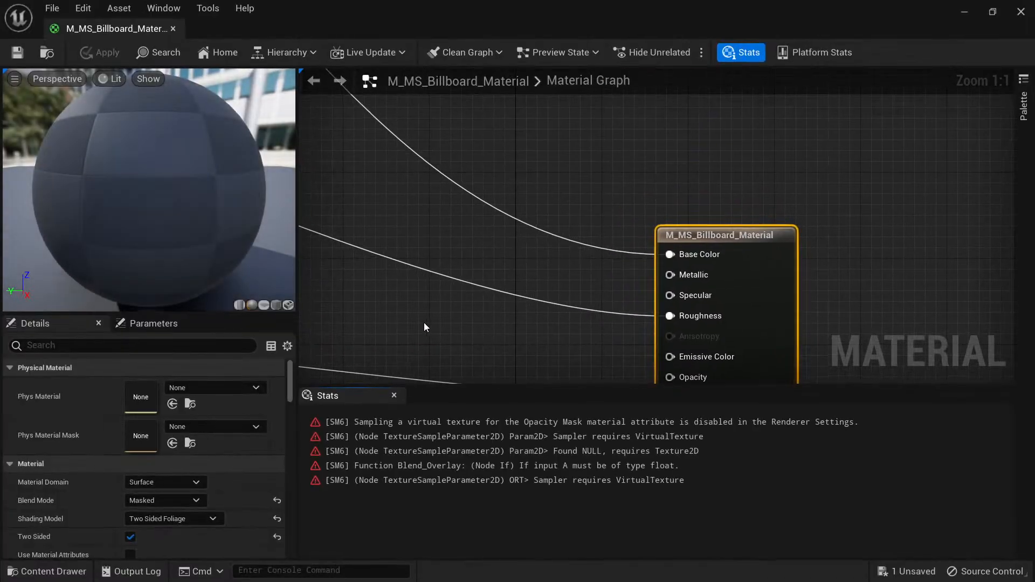
pyautogui.scroll(-5, 600, 298)
pyautogui.scroll(-5, 599, 298)
pyautogui.moveTo(507, 277); pyautogui.dragTo(620, 224, button='right')
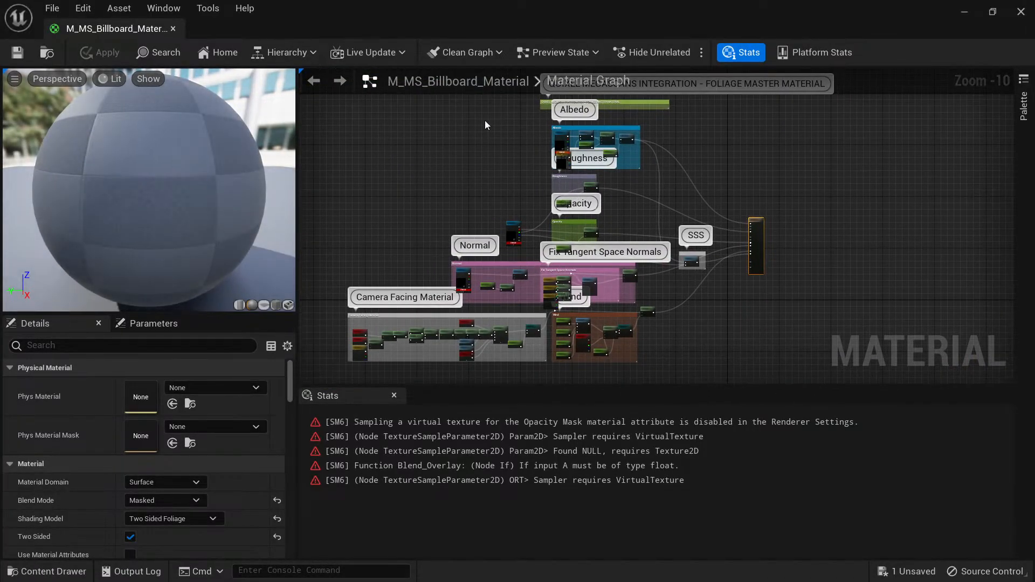
# Open M_MS_Default_Material and M_MS_Default_Transmission_Material from MSPresets for editing as well.
pyautogui.hotkey('ctrl', 'space')
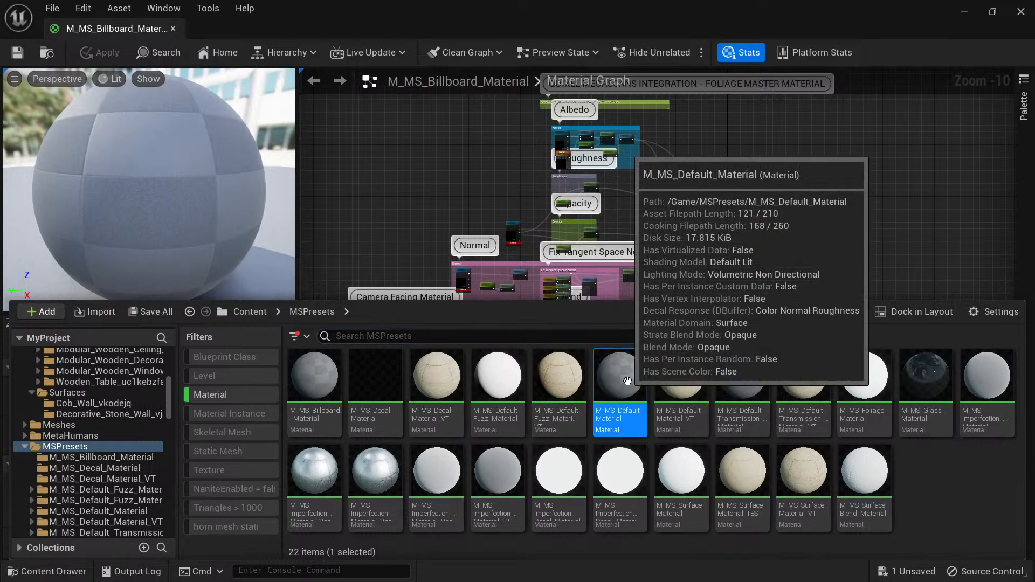
pyautogui.doubleClick(603, 392)
pyautogui.hotkey('ctrl', 'space')
pyautogui.click(740, 377)
pyautogui.doubleClick(739, 377)
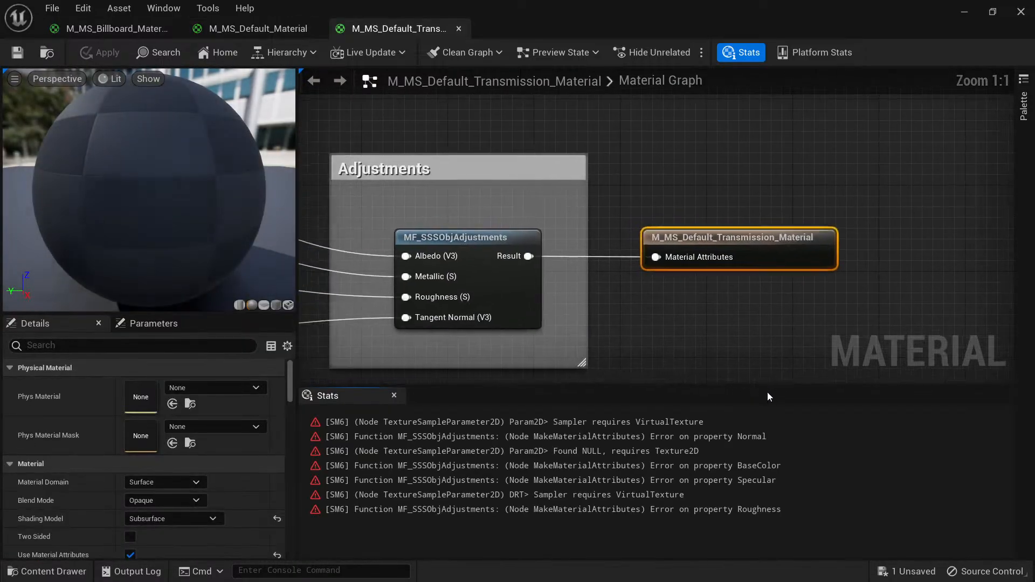
pyautogui.hotkey('ctrl', 'space')
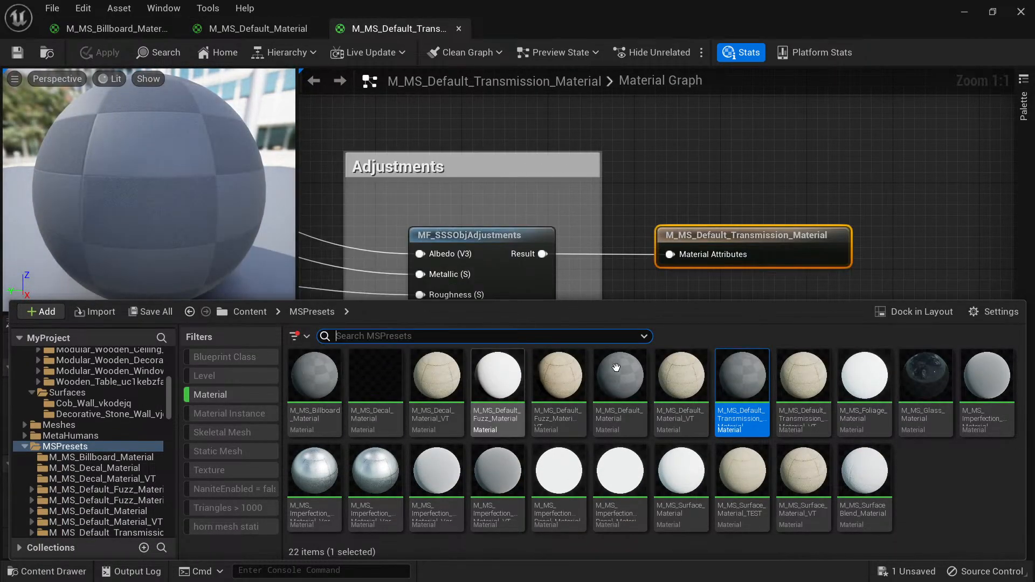
pyautogui.moveTo(759, 376)
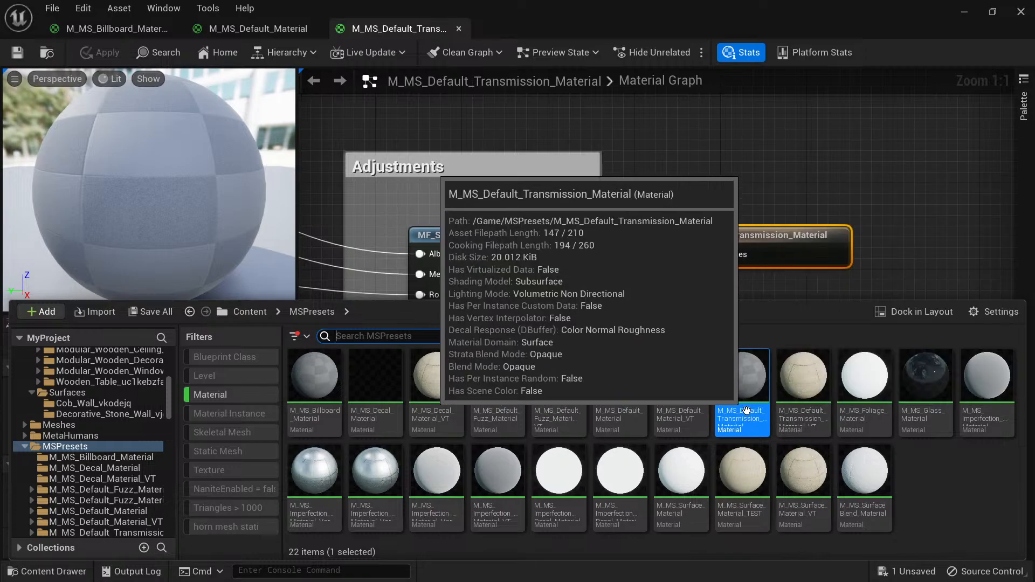
# Assign the WhitePlaceholder texture from MSTextures to the Albedo texture parameter of M_MS_Default_Transmission_Material.
pyautogui.moveTo(686, 178); pyautogui.dragTo(825, 132, button='right')
pyautogui.scroll(-4, 474, 232)
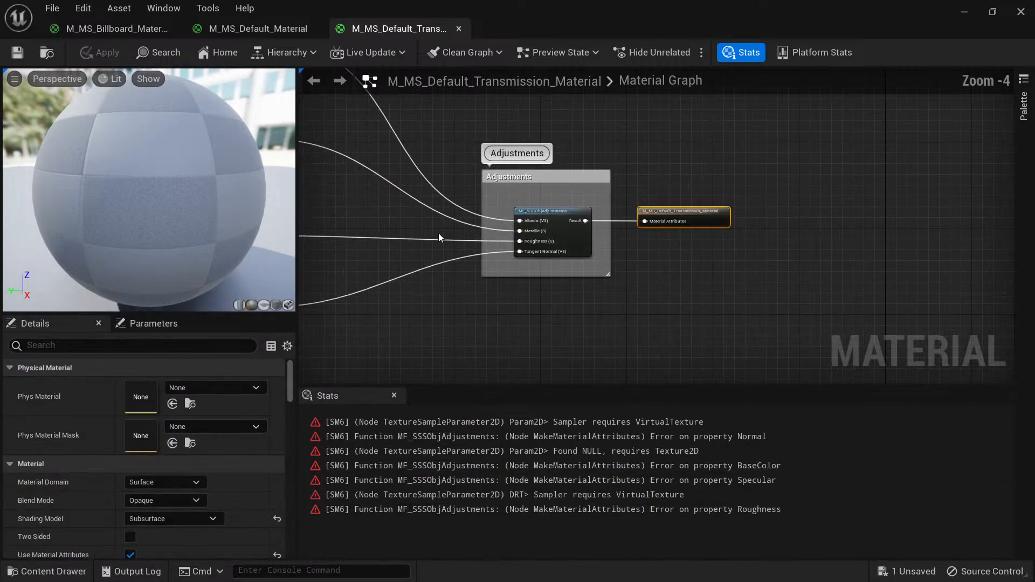
pyautogui.moveTo(438, 233); pyautogui.dragTo(803, 321, button='right')
pyautogui.moveTo(614, 190); pyautogui.dragTo(582, 263, button='right')
pyautogui.scroll(2, 582, 263)
pyautogui.scroll(1, 582, 263)
pyautogui.click(520, 221)
pyautogui.hotkey('ctrl', 'space')
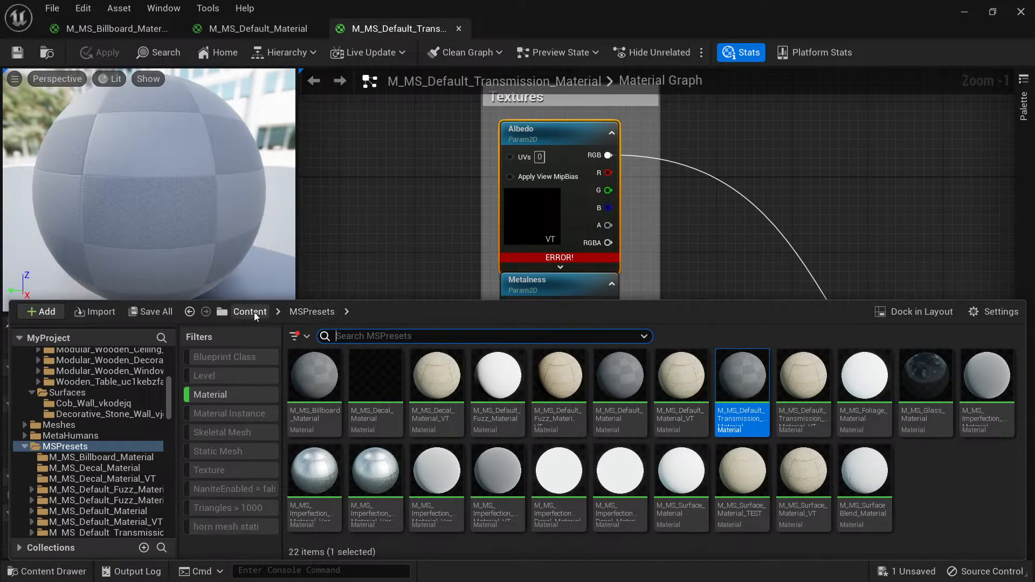
pyautogui.click(221, 398)
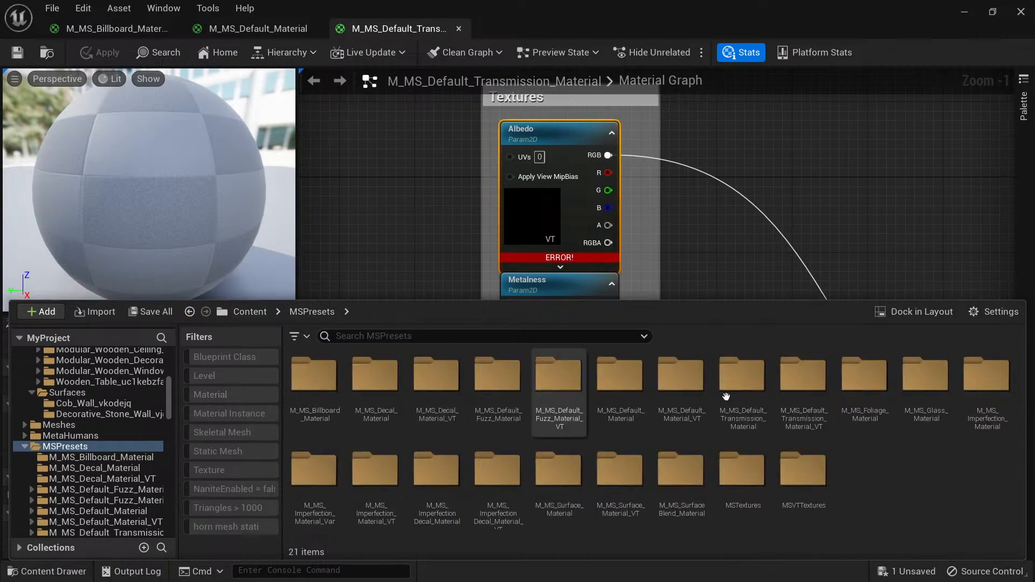
pyautogui.doubleClick(741, 474)
pyautogui.click(679, 383)
pyautogui.click(529, 229)
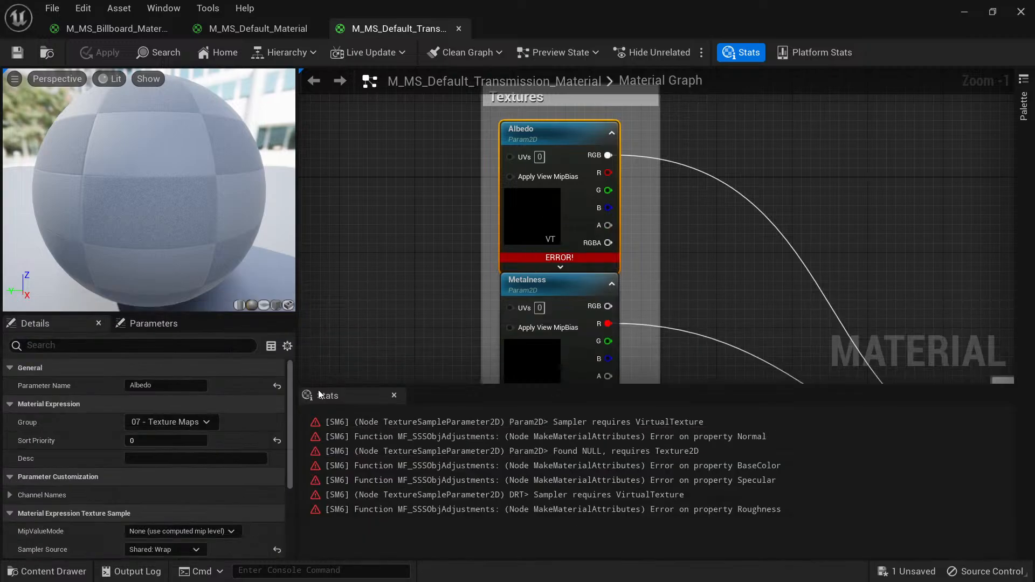
pyautogui.scroll(-6, 178, 485)
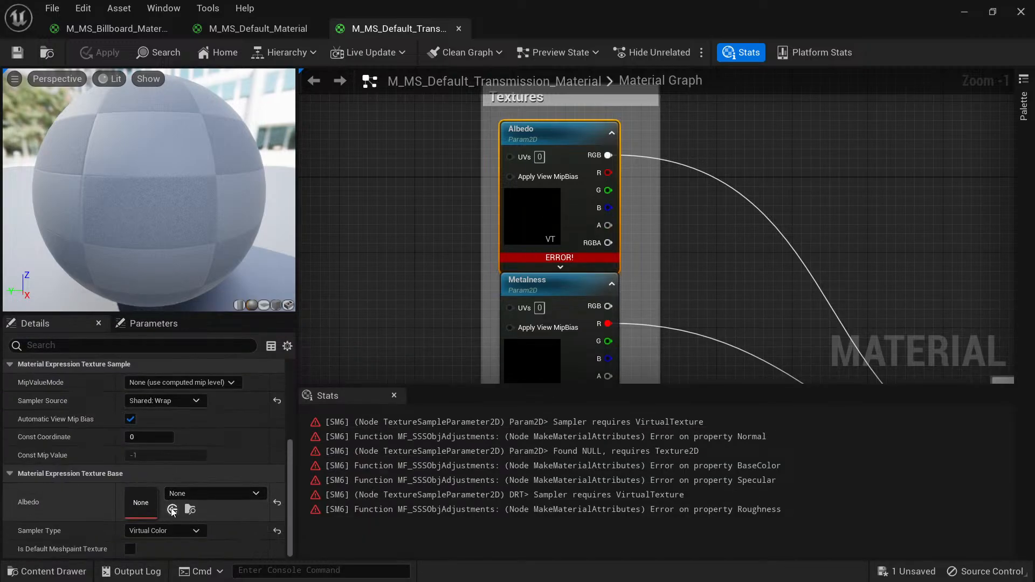
pyautogui.click(173, 509)
# Assign WhitePlaceholder to the DRT texture parameter of M_MS_Default_Transmission_Material.
pyautogui.moveTo(428, 285); pyautogui.dragTo(518, 230, button='right')
pyautogui.scroll(-5, 517, 229)
pyautogui.moveTo(522, 323); pyautogui.dragTo(492, 222, button='right')
pyautogui.scroll(3, 497, 223)
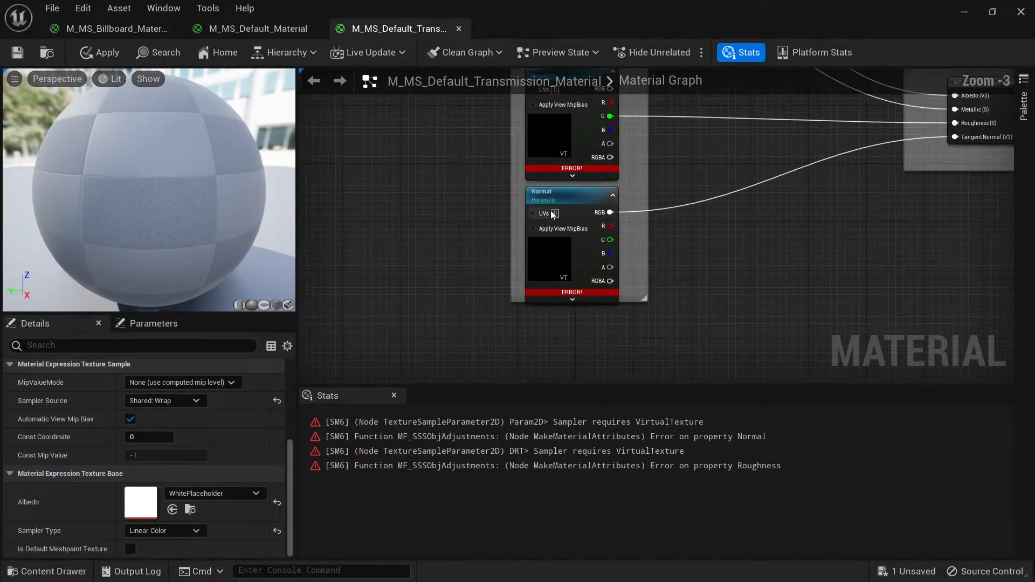
pyautogui.moveTo(517, 184); pyautogui.dragTo(444, 270, button='right')
pyautogui.click(483, 213)
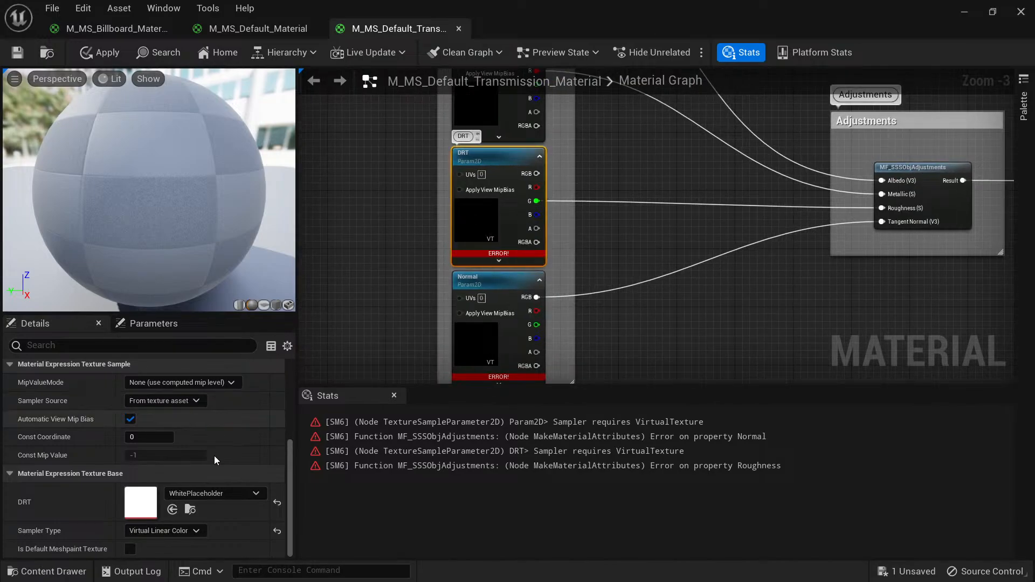
pyautogui.click(172, 510)
# Assign the Placeholder_Normal texture from MSTextures to the Normal texture parameter of M_MS_Default_Transmission_Material.
pyautogui.moveTo(474, 364); pyautogui.dragTo(512, 280, button='right')
pyautogui.hotkey('ctrl', 'space')
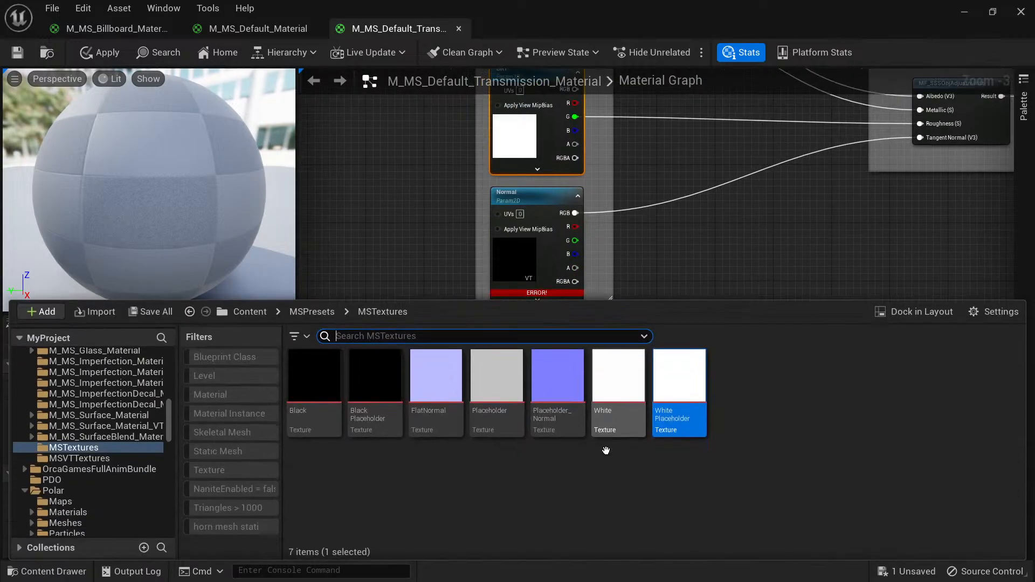
pyautogui.click(559, 376)
pyautogui.click(528, 197)
pyautogui.click(172, 509)
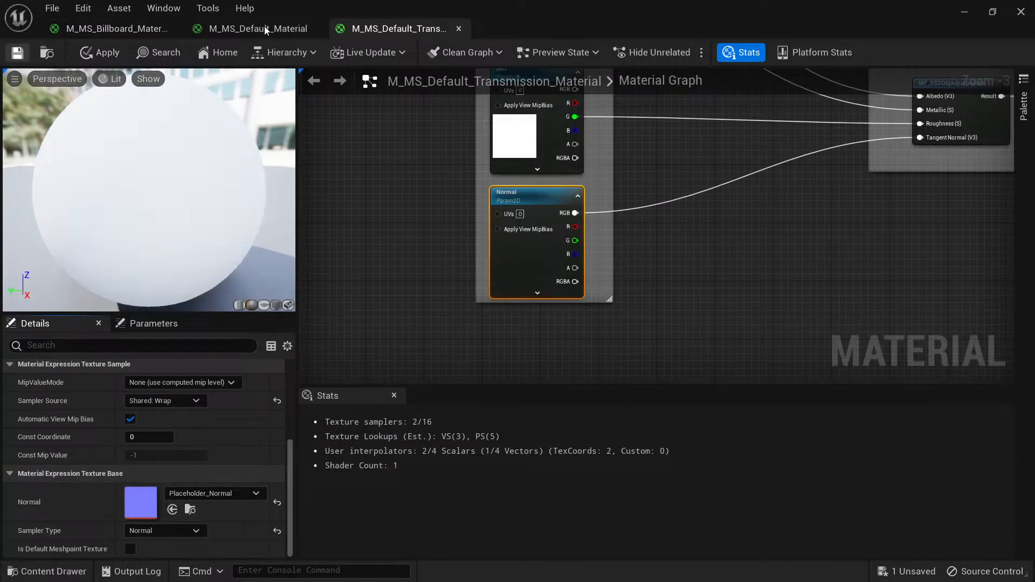
# Save the transmission material and assign Placeholder_Normal to the Normal texture parameter of M_MS_Default_Material.
pyautogui.hotkey('ctrl', 's')
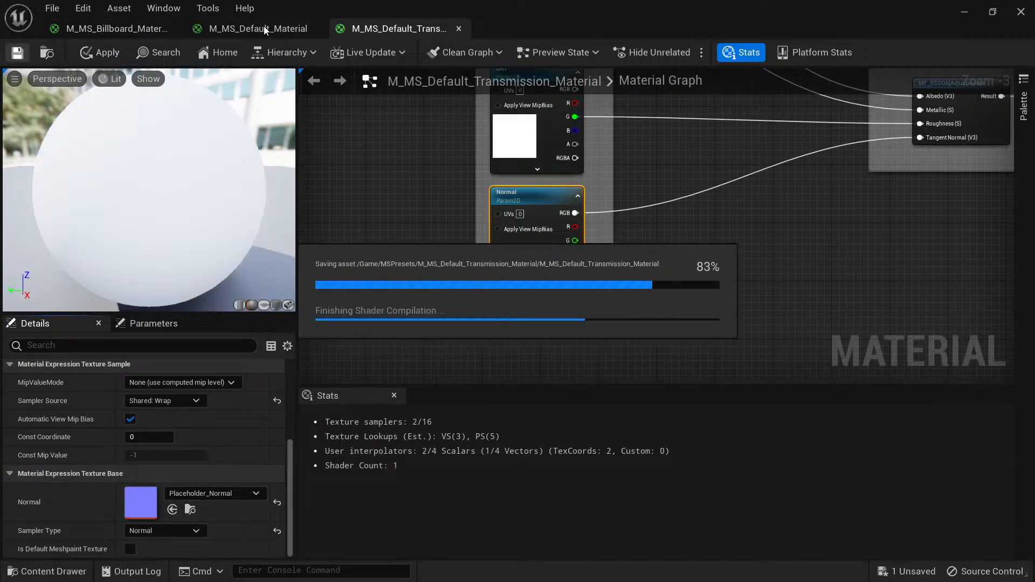
pyautogui.click(263, 27)
pyautogui.moveTo(453, 168); pyautogui.dragTo(882, 174, button='right')
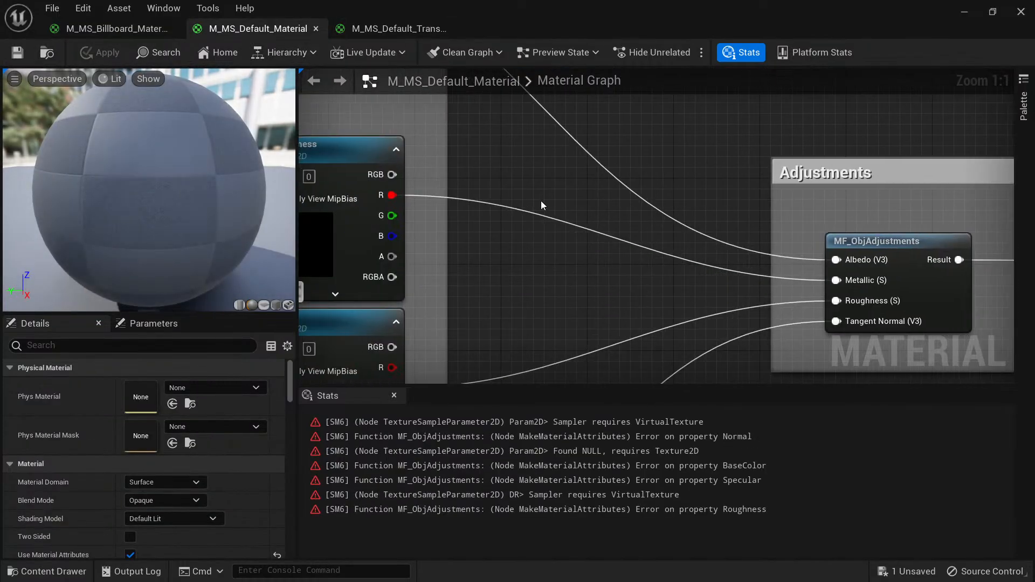
pyautogui.scroll(-5, 541, 201)
pyautogui.moveTo(550, 213); pyautogui.dragTo(688, 228, button='right')
pyautogui.scroll(3, 590, 188)
pyautogui.click(601, 155)
pyautogui.hotkey('ctrl', 'space')
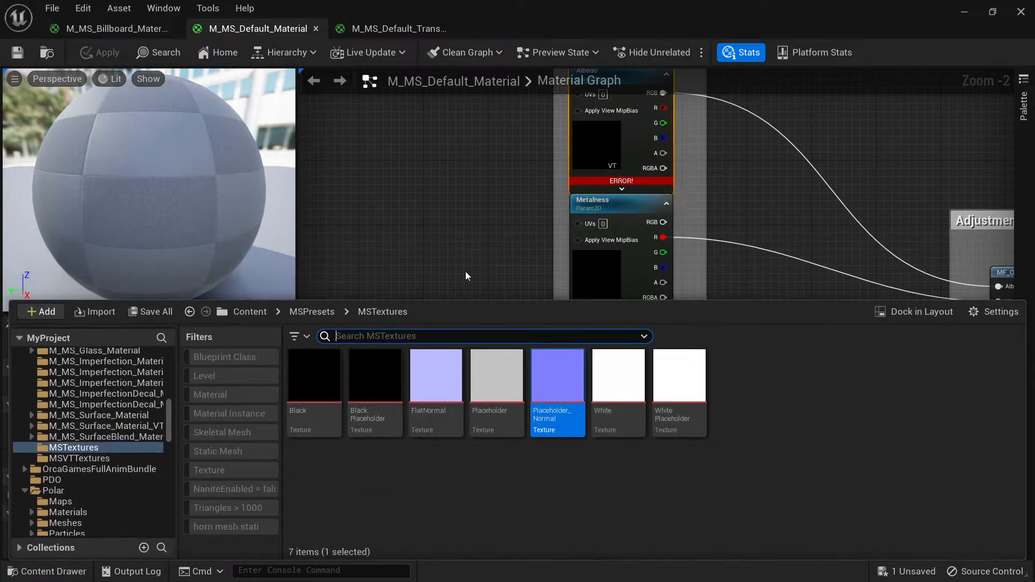
pyautogui.hotkey('ctrl', 'space')
pyautogui.moveTo(494, 277)
pyautogui.mouseDown(button='right')
pyautogui.moveTo(464, 100)
pyautogui.moveTo(465, 132)
pyautogui.mouseUp(button='right')
pyautogui.click(548, 208)
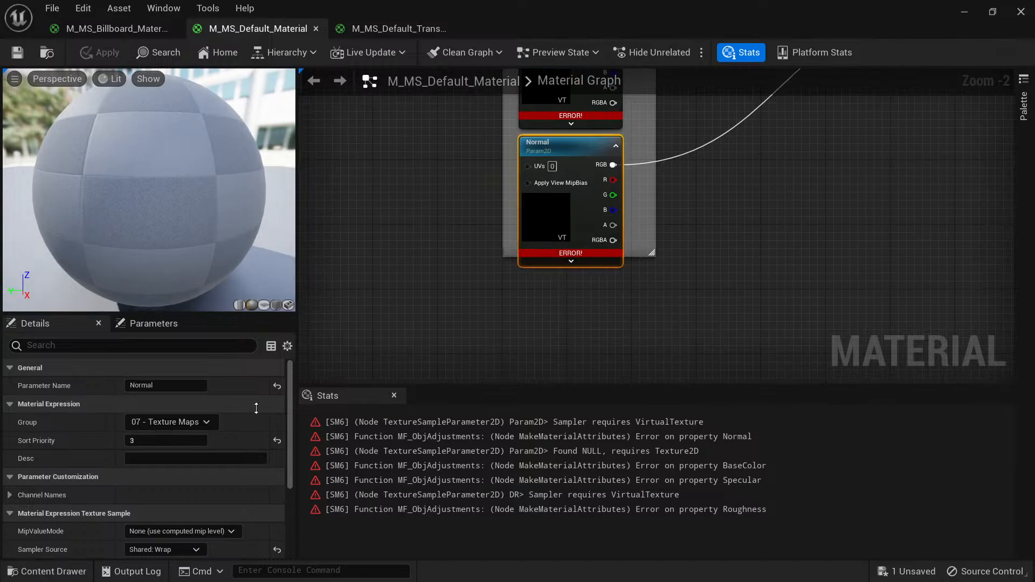
pyautogui.scroll(-5, 179, 496)
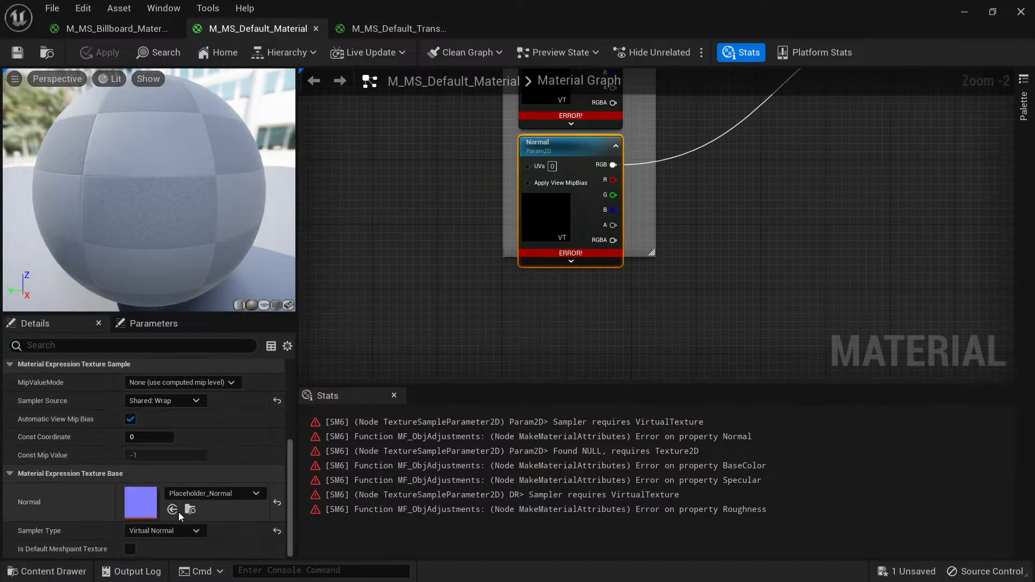
pyautogui.click(173, 509)
# Assign the WhitePlaceholder texture from MSTextures to the DR texture parameter of M_MS_Default_Material.
pyautogui.moveTo(441, 187); pyautogui.dragTo(443, 368, button='right')
pyautogui.moveTo(456, 268); pyautogui.dragTo(440, 321, button='right')
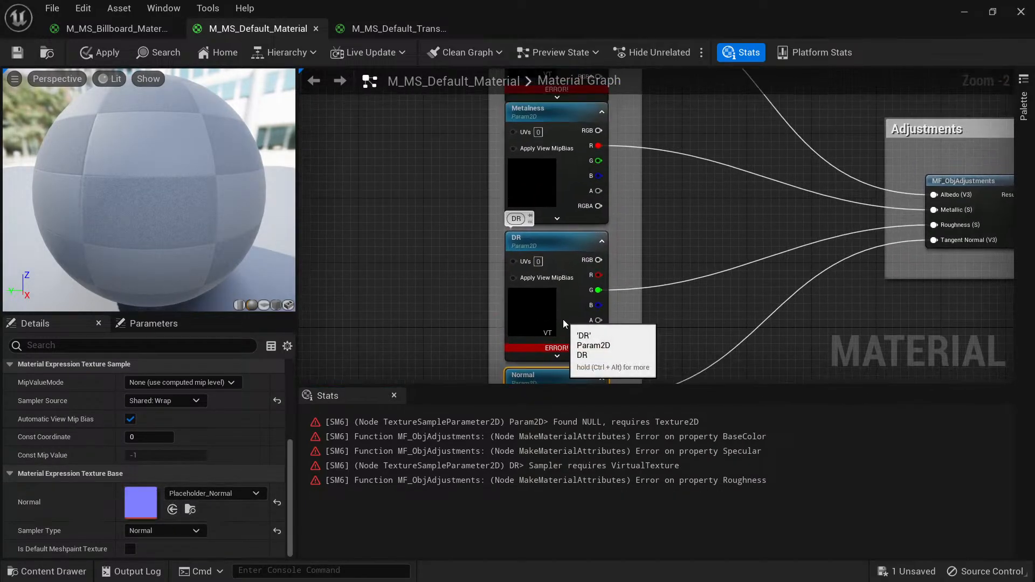
pyautogui.click(565, 323)
pyautogui.hotkey('ctrl', 'space')
pyautogui.moveTo(682, 395); pyautogui.dragTo(518, 293)
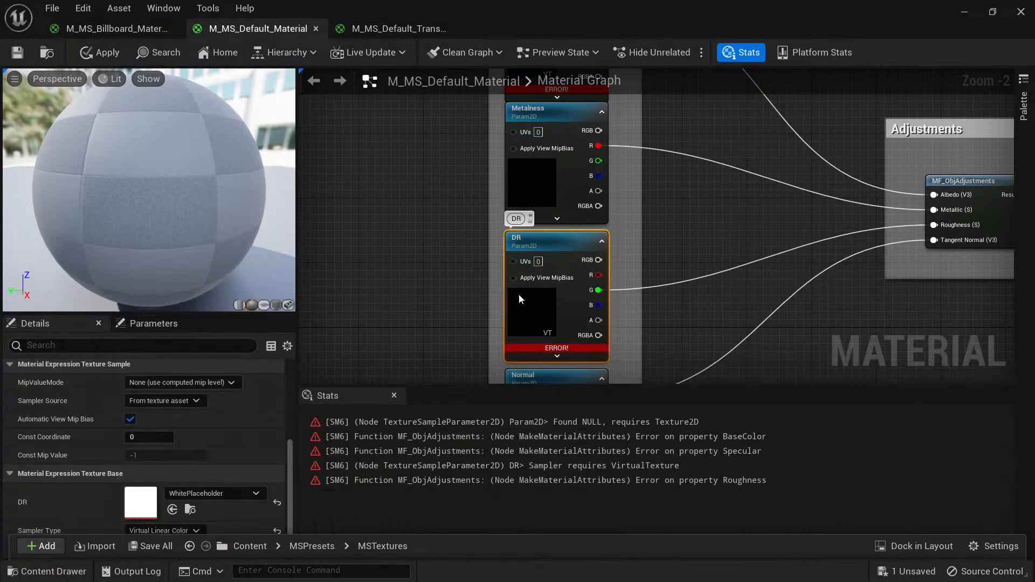
# Assign WhitePlaceholder to the Albedo texture parameter of M_MS_Default_Material.
pyautogui.moveTo(397, 115); pyautogui.dragTo(409, 374, button='right')
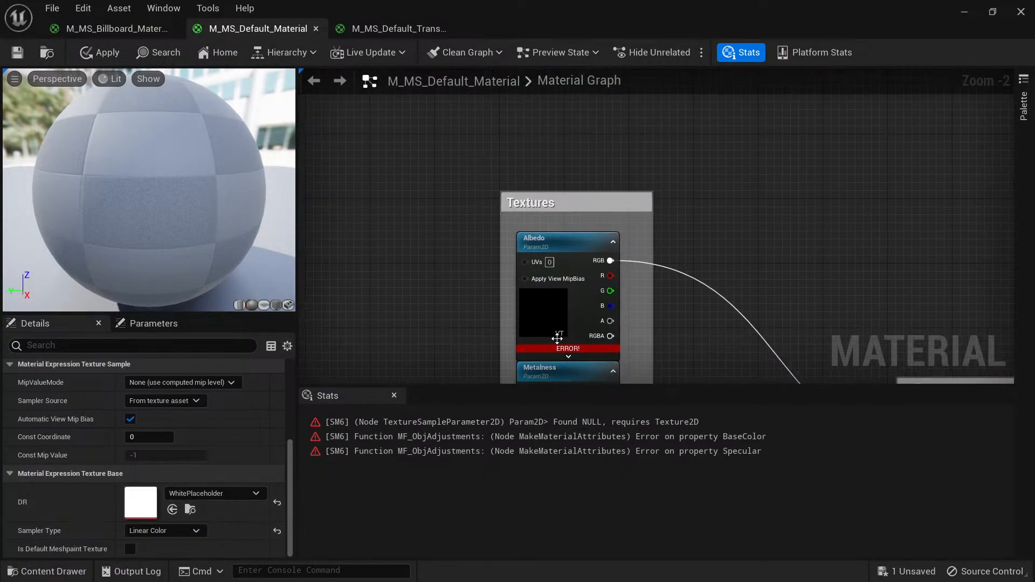
pyautogui.click(558, 337)
pyautogui.click(173, 509)
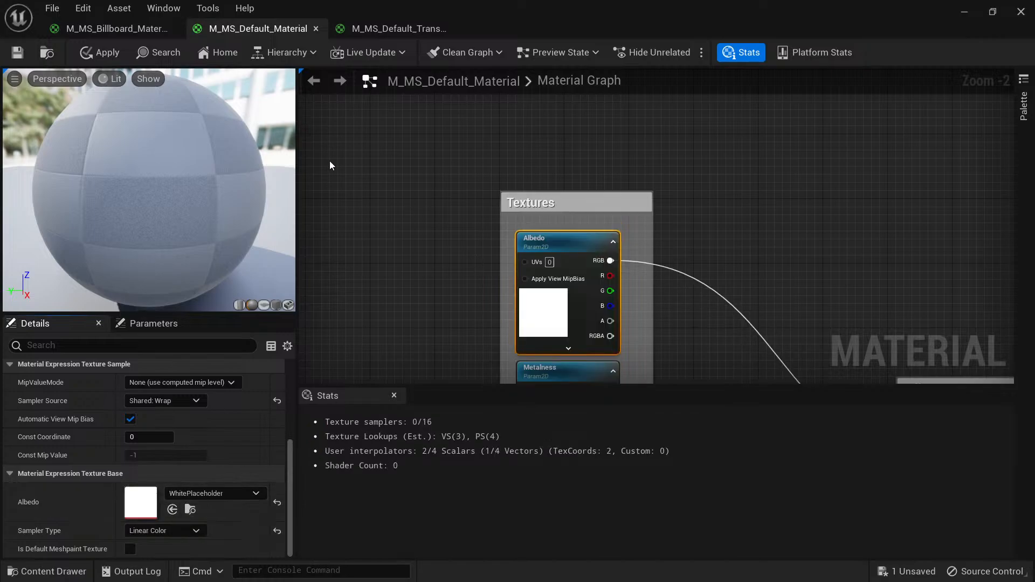
# Assign the Placeholder_Normal texture from MSTextures to the Normal texture parameter of M_MS_Billboard_Material.
pyautogui.click(129, 30)
pyautogui.moveTo(388, 173); pyautogui.dragTo(541, 76, button='right')
pyautogui.scroll(4, 501, 220)
pyautogui.moveTo(519, 138); pyautogui.dragTo(468, 247, button='right')
pyautogui.scroll(6, 542, 242)
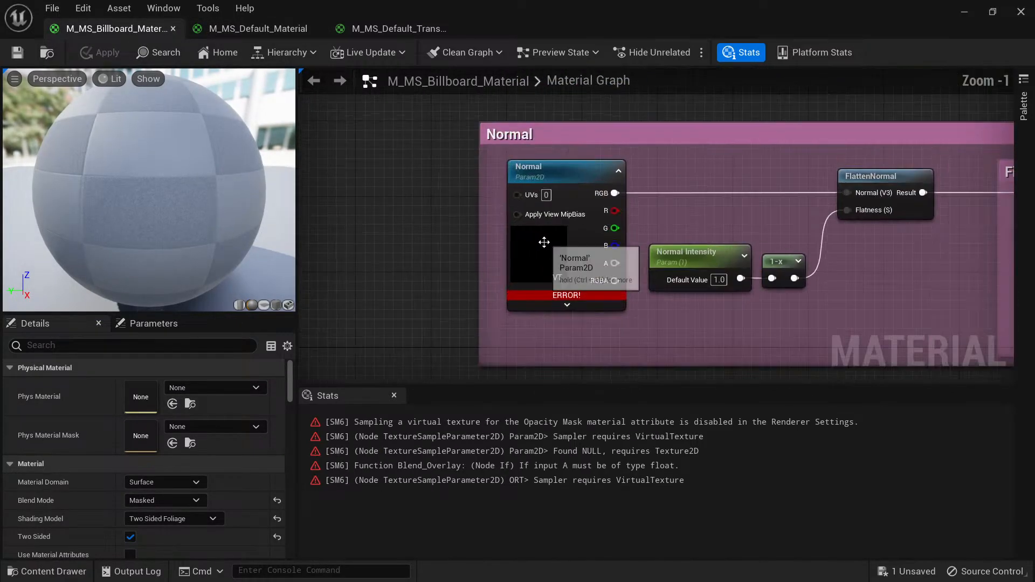
pyautogui.click(539, 252)
pyautogui.hotkey('ctrl', 'space')
pyautogui.click(547, 386)
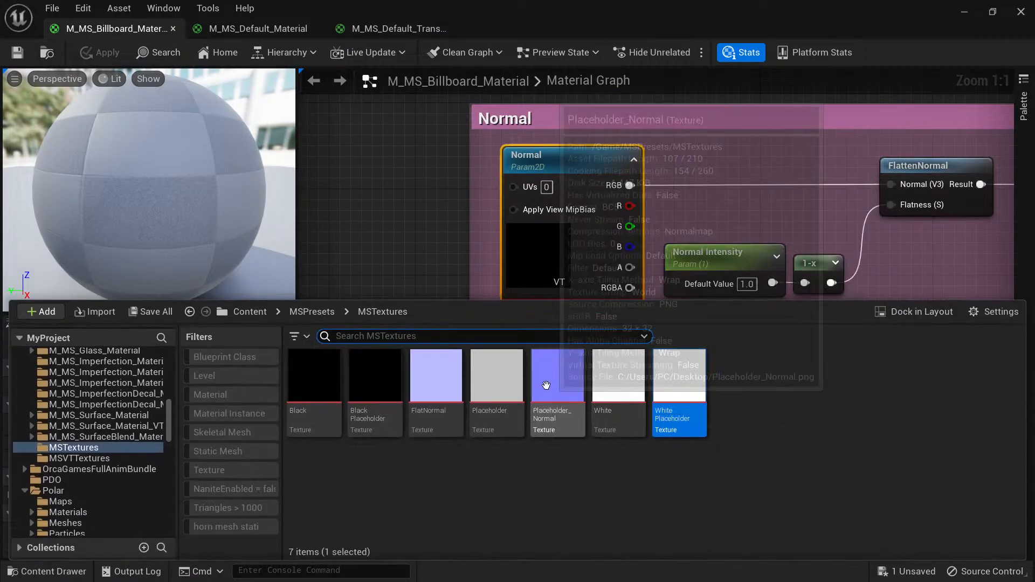
pyautogui.hotkey('ctrl', 'space')
pyautogui.scroll(-5, 175, 476)
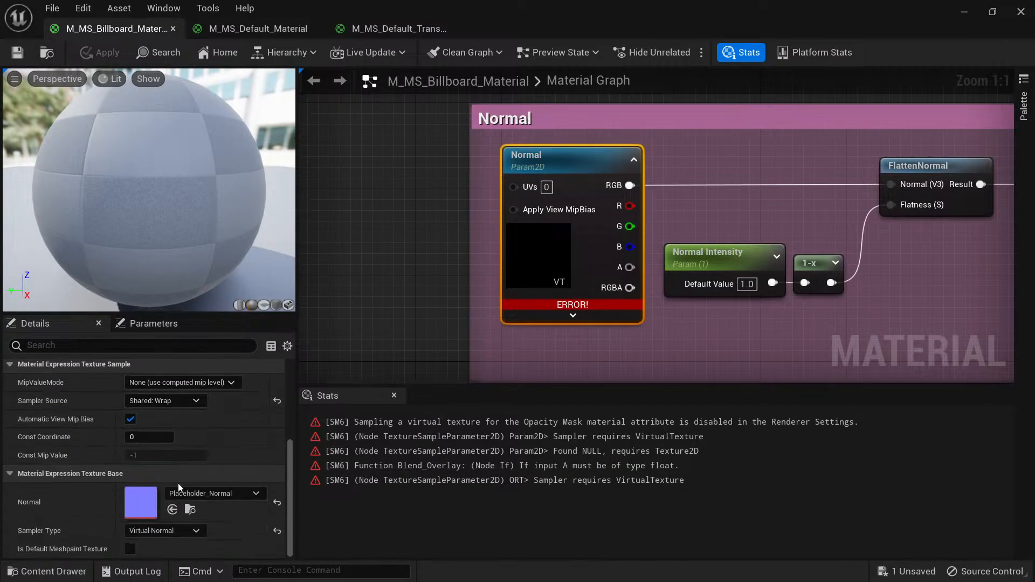
pyautogui.click(172, 509)
# Assign the WhitePlaceholder texture from MSTextures to the ORT texture parameter of M_MS_Billboard_Material.
pyautogui.moveTo(745, 154); pyautogui.dragTo(614, 291, button='right')
pyautogui.scroll(-4, 616, 296)
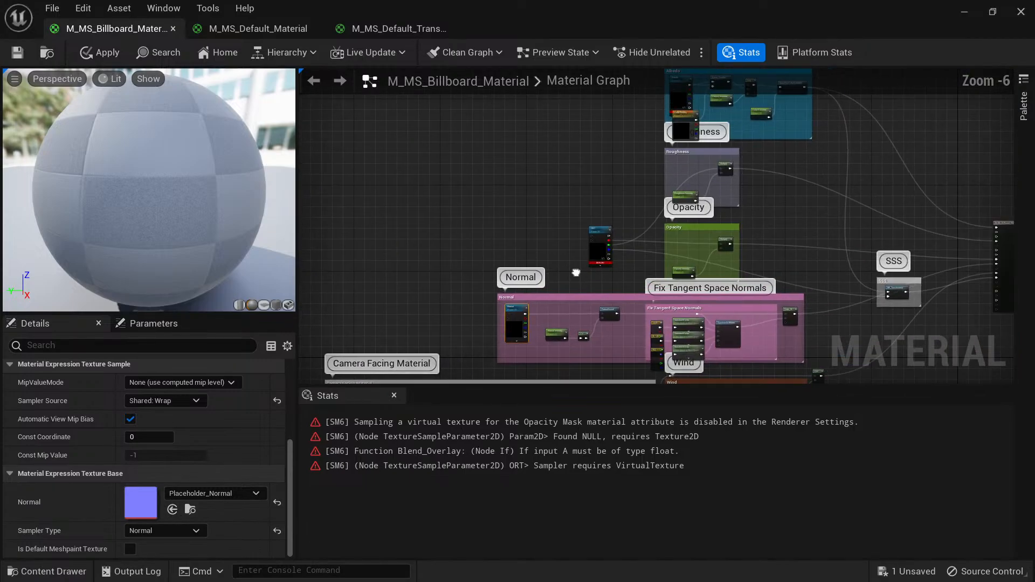
pyautogui.scroll(4, 560, 264)
pyautogui.click(550, 245)
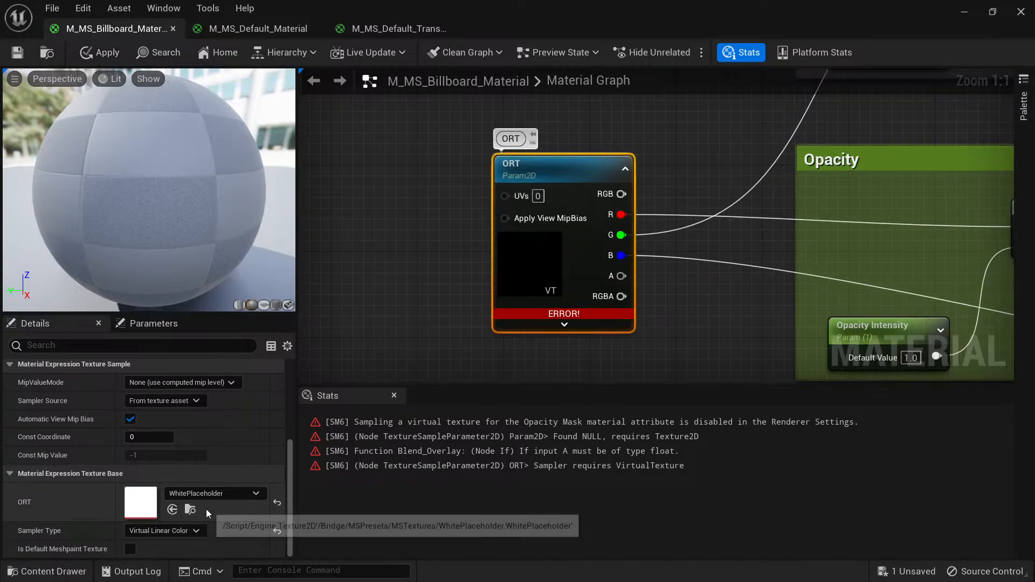
pyautogui.hotkey('ctrl', 'space')
pyautogui.click(681, 377)
pyautogui.hotkey('ctrl', 'space')
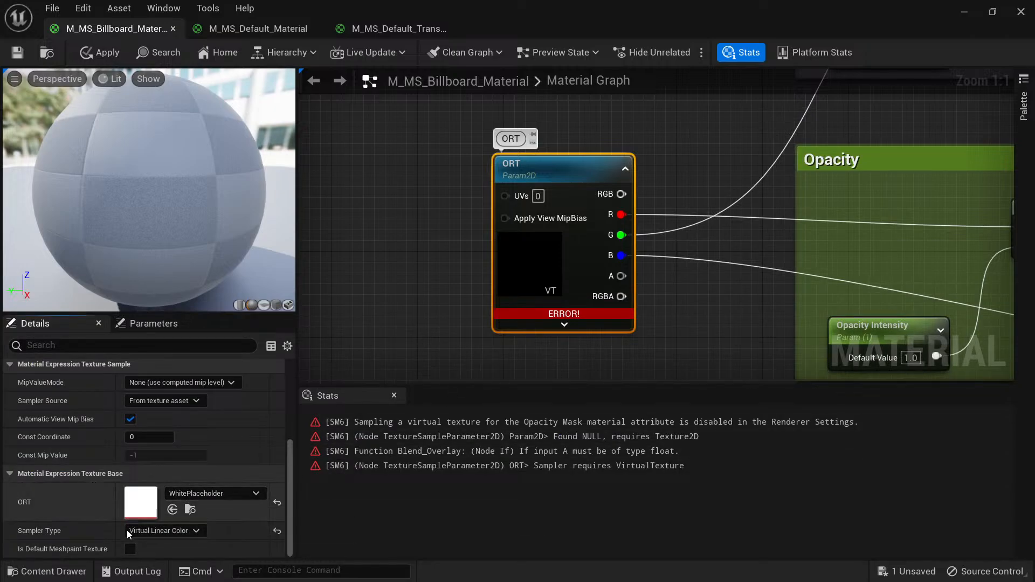
pyautogui.click(172, 510)
# Assign WhitePlaceholder to the Albedo texture parameter of M_MS_Billboard_Material and save the material.
pyautogui.scroll(-8, 523, 264)
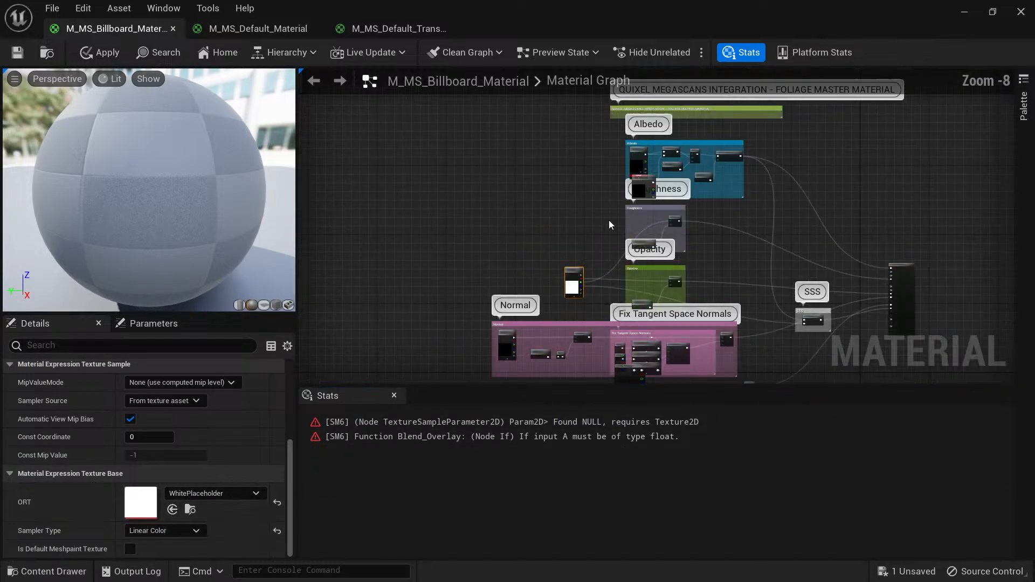
pyautogui.scroll(7, 524, 264)
pyautogui.click(641, 240)
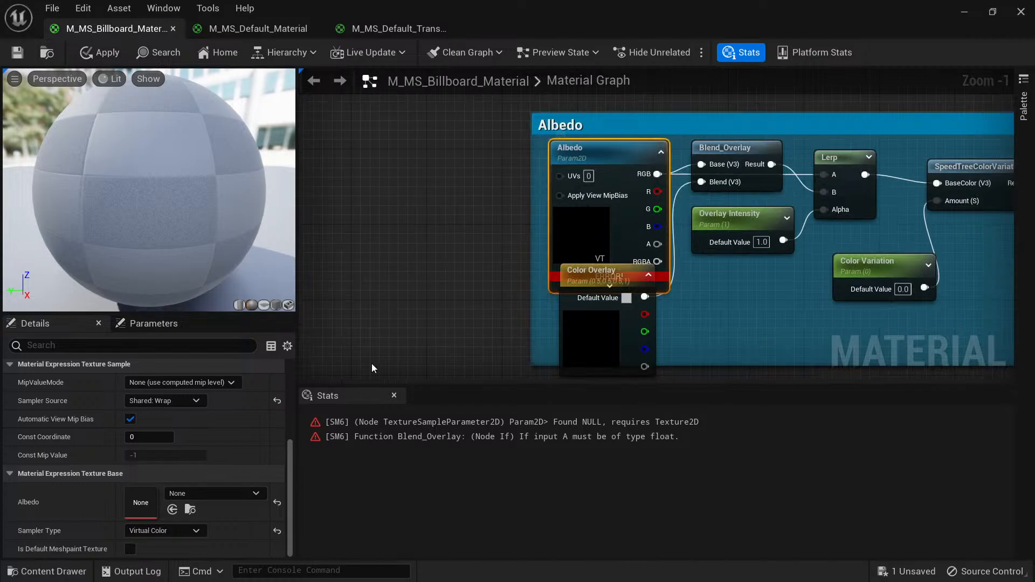
pyautogui.click(172, 510)
pyautogui.scroll(-5, 559, 187)
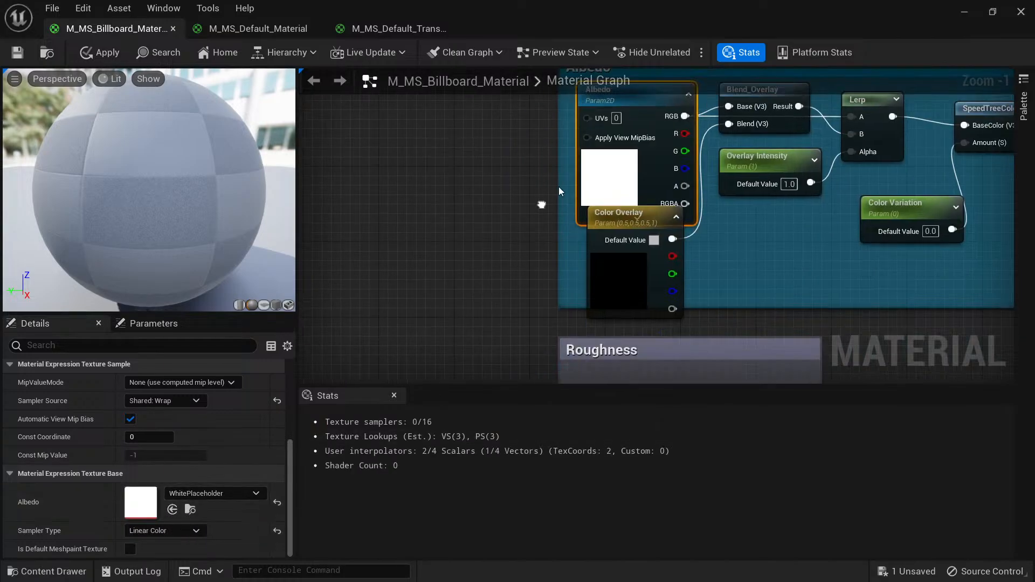
pyautogui.scroll(-3, 500, 264)
pyautogui.moveTo(485, 283); pyautogui.dragTo(493, 120, button='right')
pyautogui.moveTo(472, 254); pyautogui.dragTo(559, 321, button='right')
pyautogui.scroll(3, 653, 237)
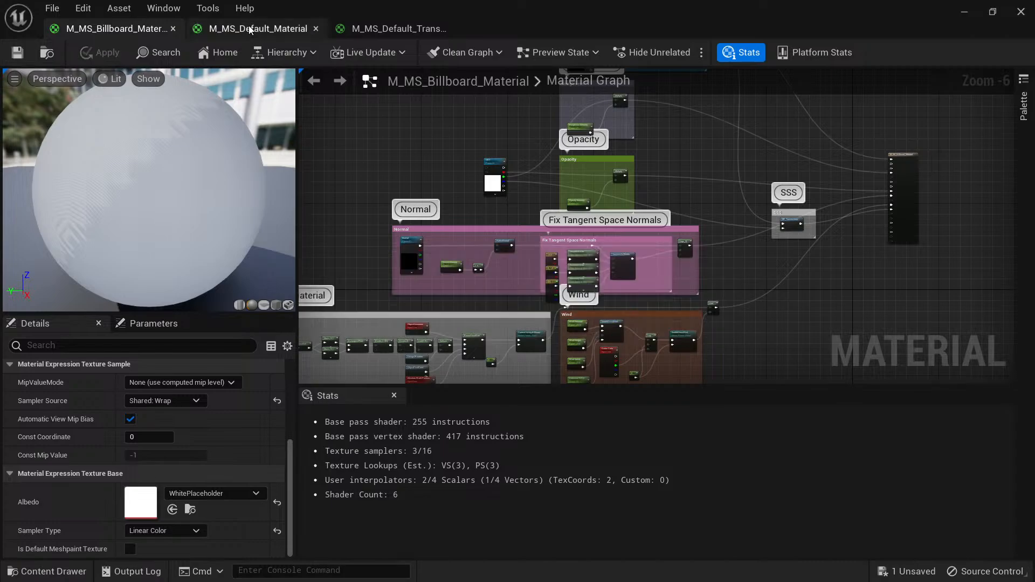
# Save M_MS_Default_Material and close the material editor window.
pyautogui.click(248, 28)
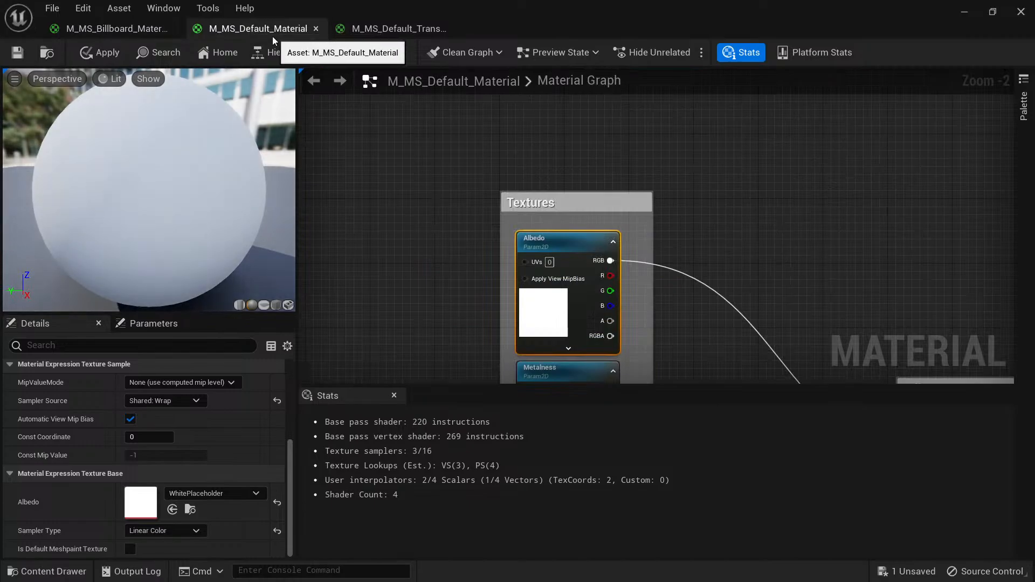
pyautogui.click(31, 52)
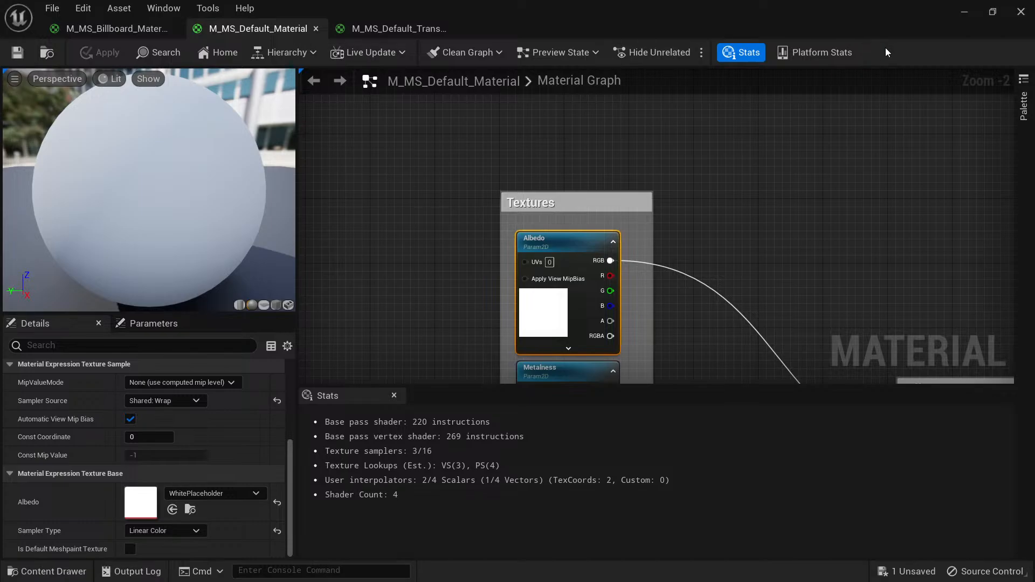
pyautogui.click(1020, 12)
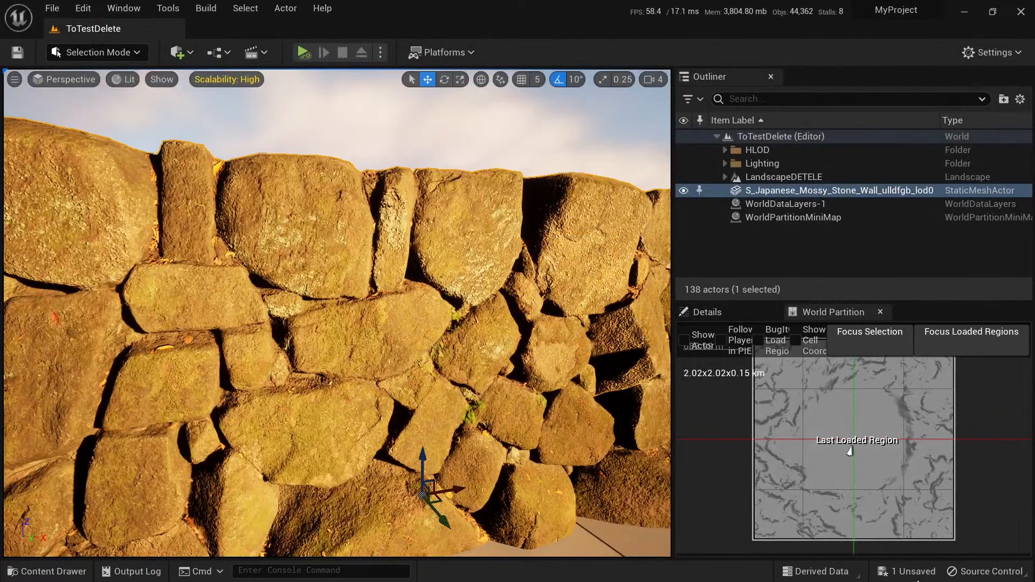
# Save the remaining unsaved content, the Japanese mossy stone wall actor.
pyautogui.click(911, 573)
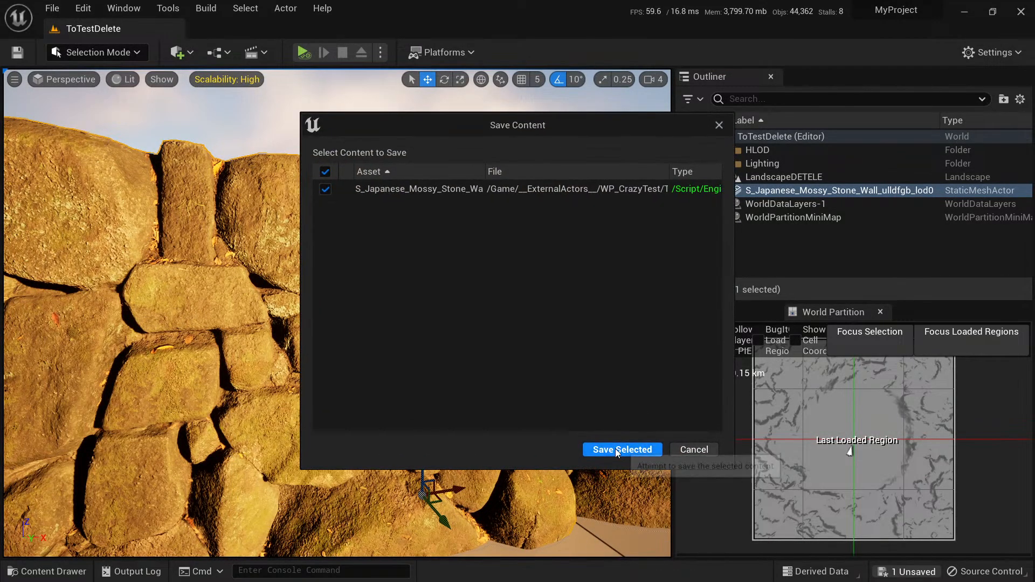
pyautogui.click(623, 452)
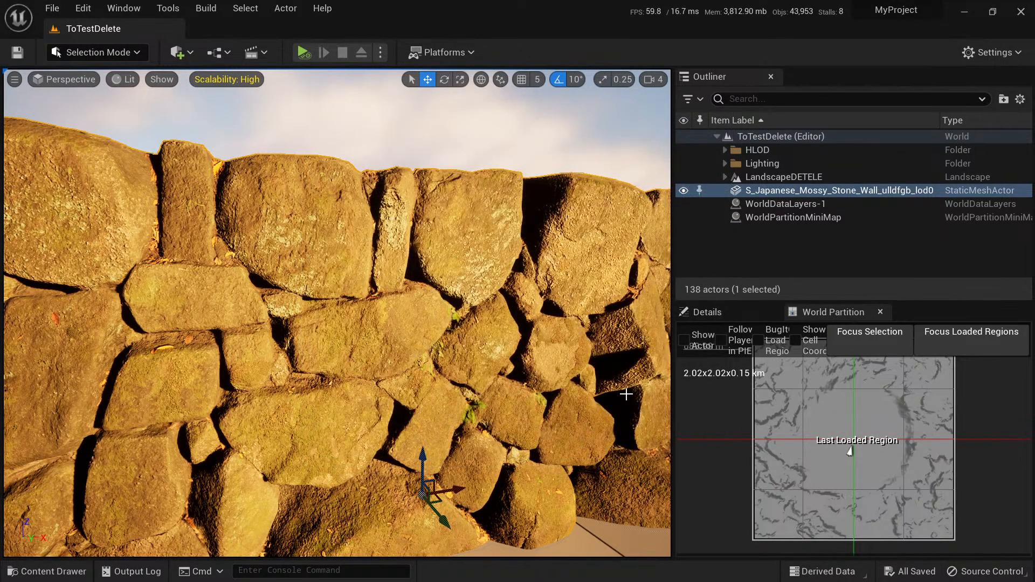
# Browse to Content > Megascans > 3D_Assets and filter the folder to show only static meshes.
pyautogui.moveTo(620, 392); pyautogui.dragTo(652, 350, button='right')
pyautogui.hotkey('ctrl', 'space')
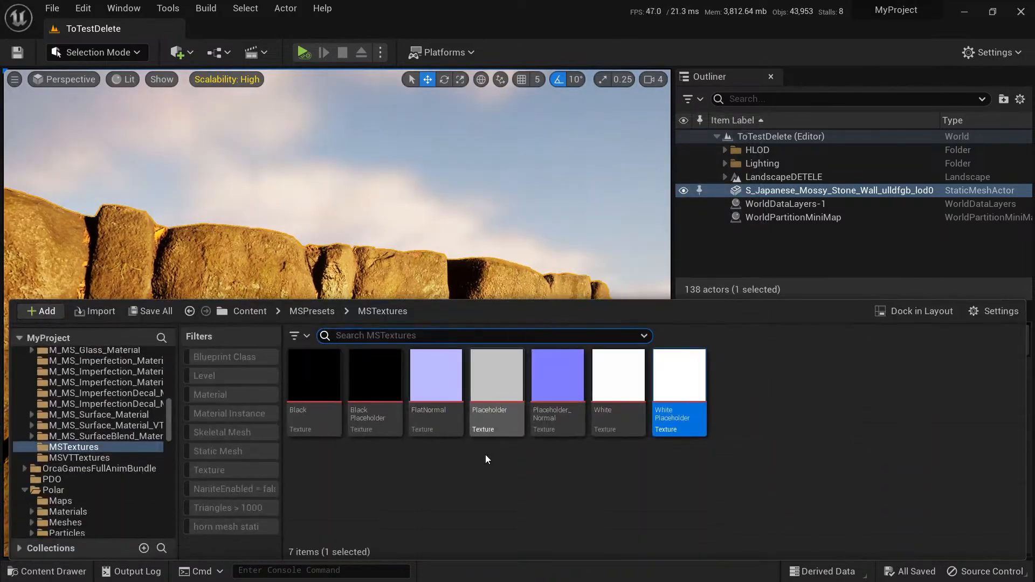
pyautogui.click(485, 457)
pyautogui.click(310, 312)
pyautogui.click(250, 311)
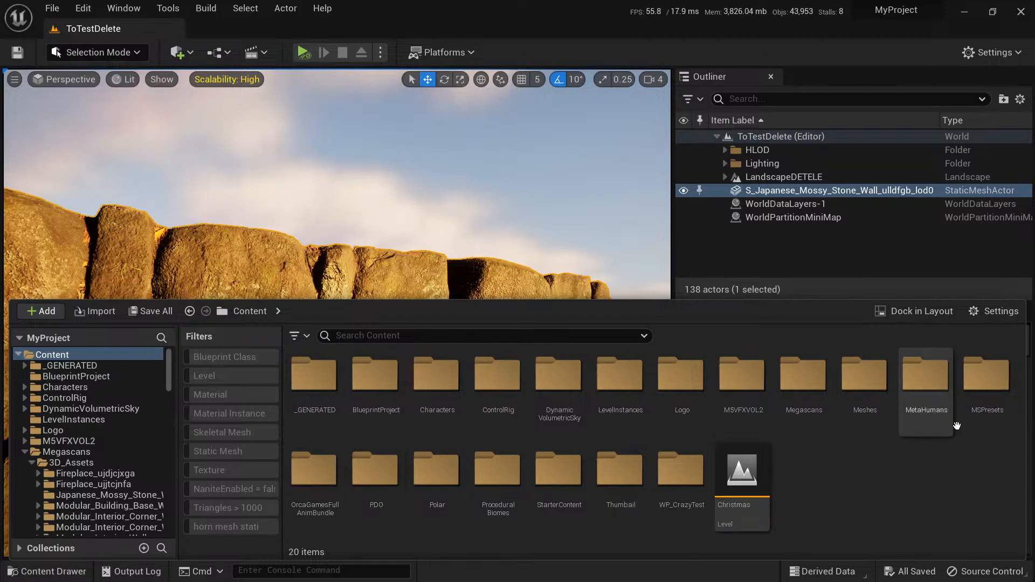
pyautogui.doubleClick(801, 377)
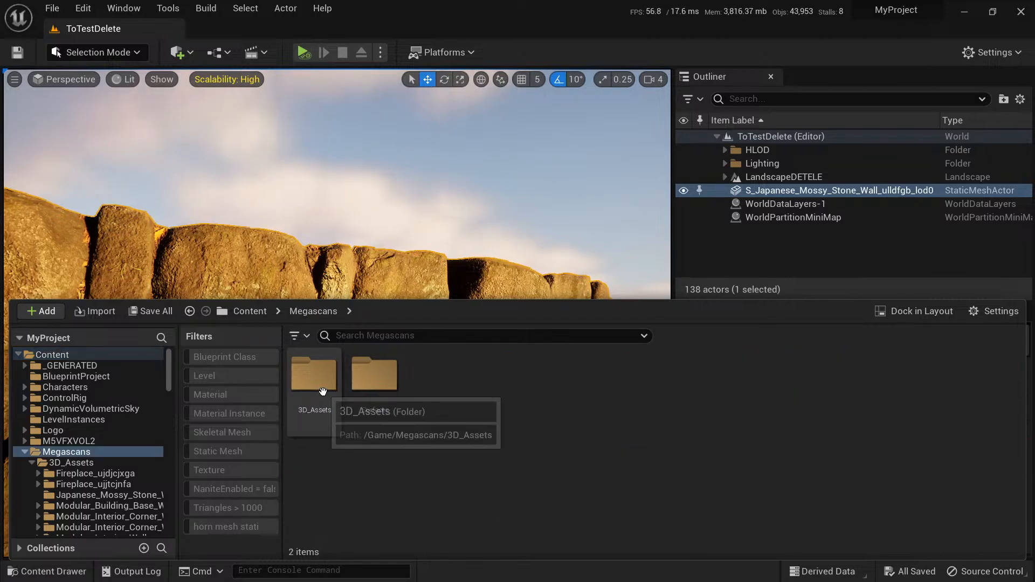
pyautogui.doubleClick(313, 374)
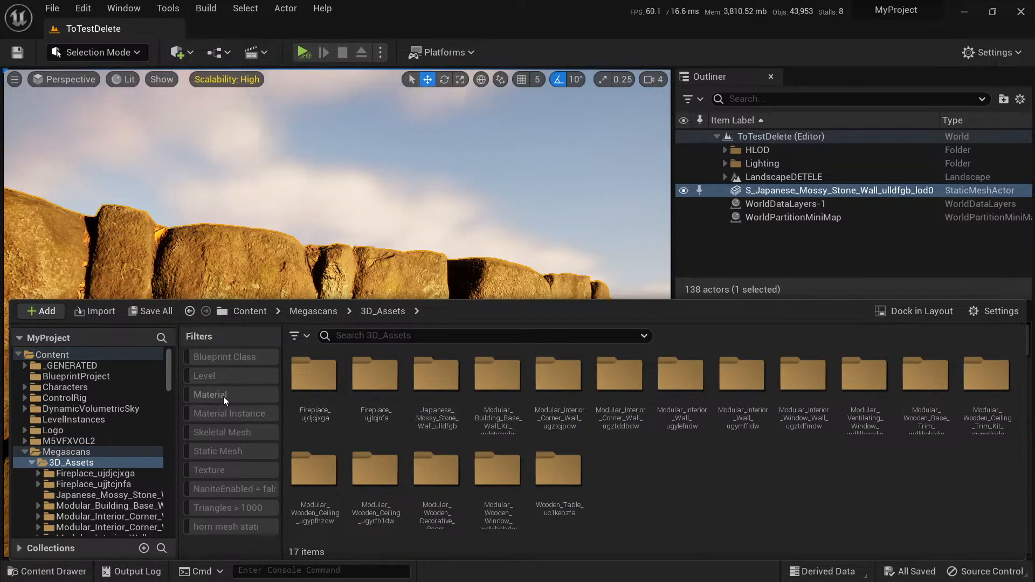
pyautogui.click(231, 451)
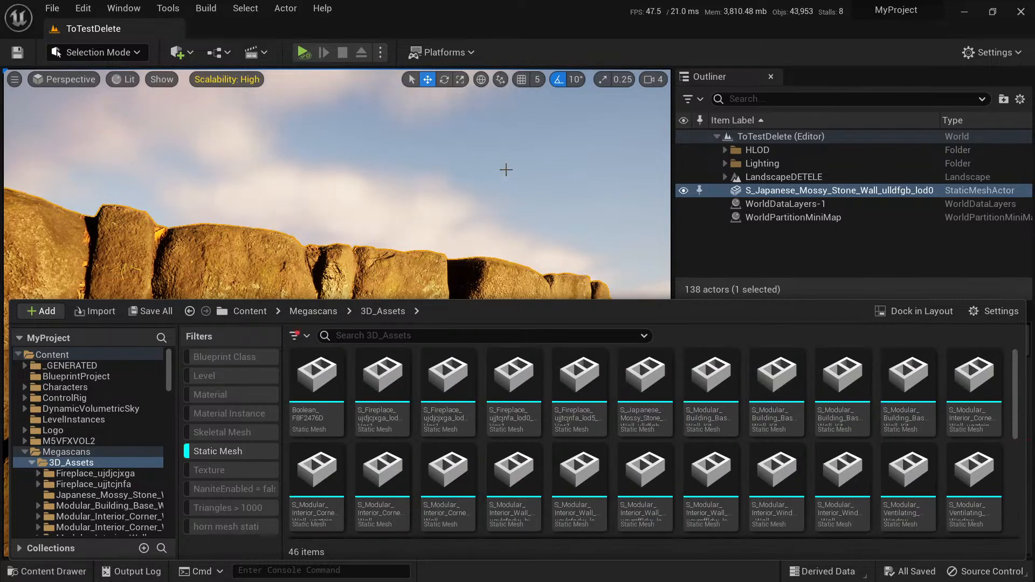
# Select all static meshes in 3D_Assets and load them so their thumbnails generate, dismissing the move/copy choice.
pyautogui.moveTo(506, 169); pyautogui.dragTo(516, 256, button='right')
pyautogui.hotkey('ctrl', 'space')
pyautogui.click(318, 379)
pyautogui.scroll(-5, 377, 459)
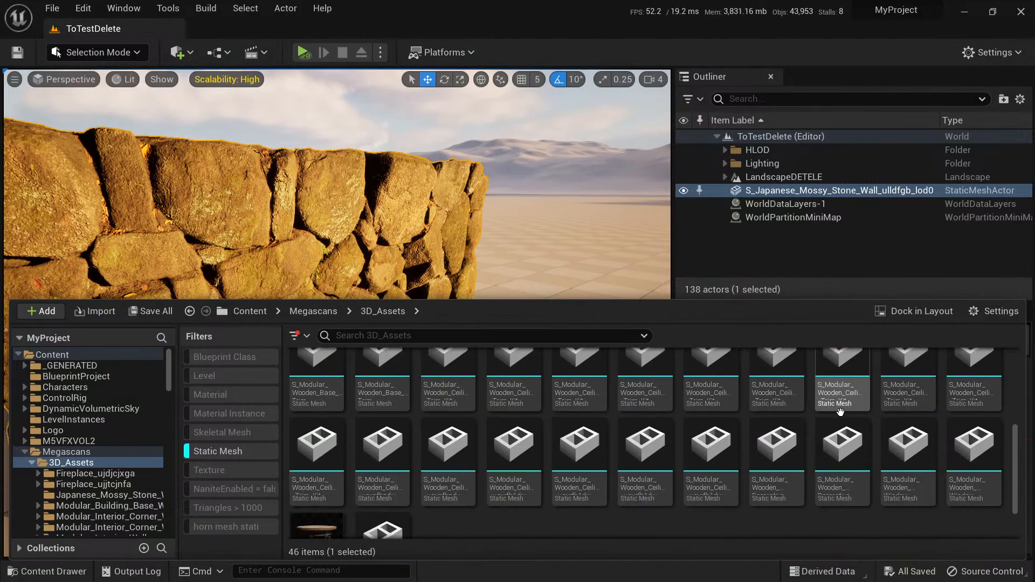
pyautogui.keyDown('shift'); pyautogui.click(392, 481); pyautogui.keyUp('shift')
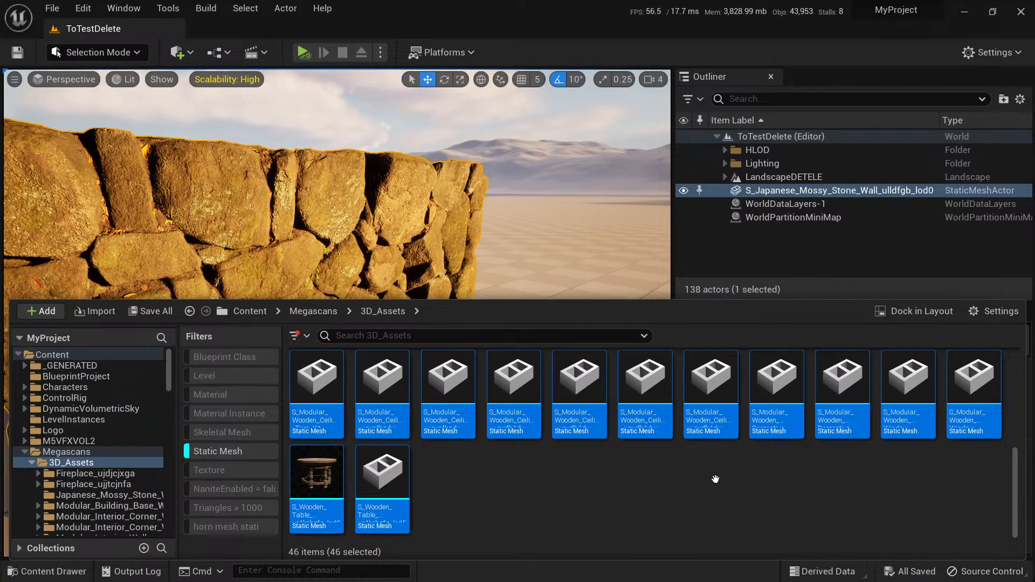
pyautogui.moveTo(716, 480); pyautogui.dragTo(716, 480)
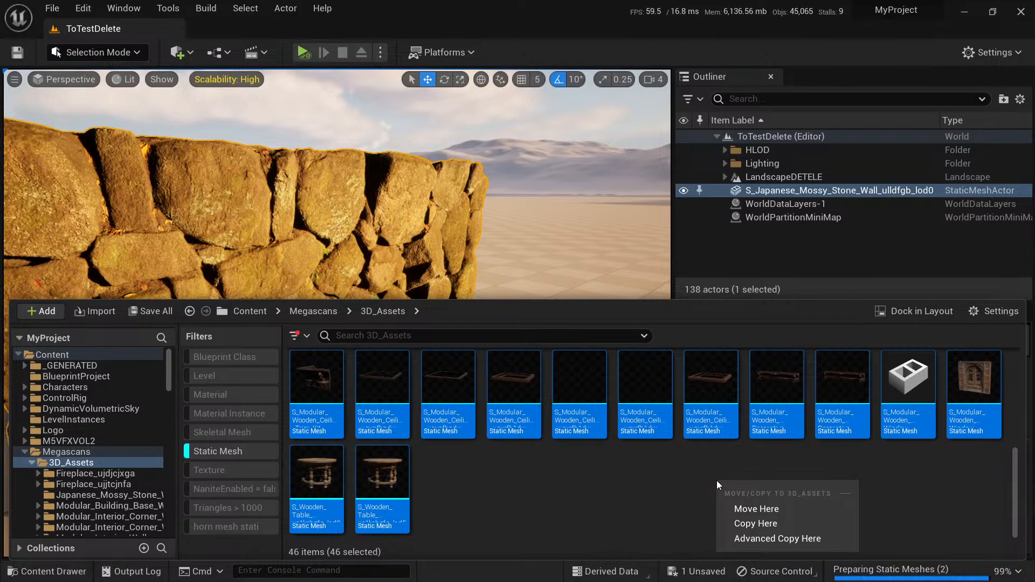
pyautogui.click(606, 538)
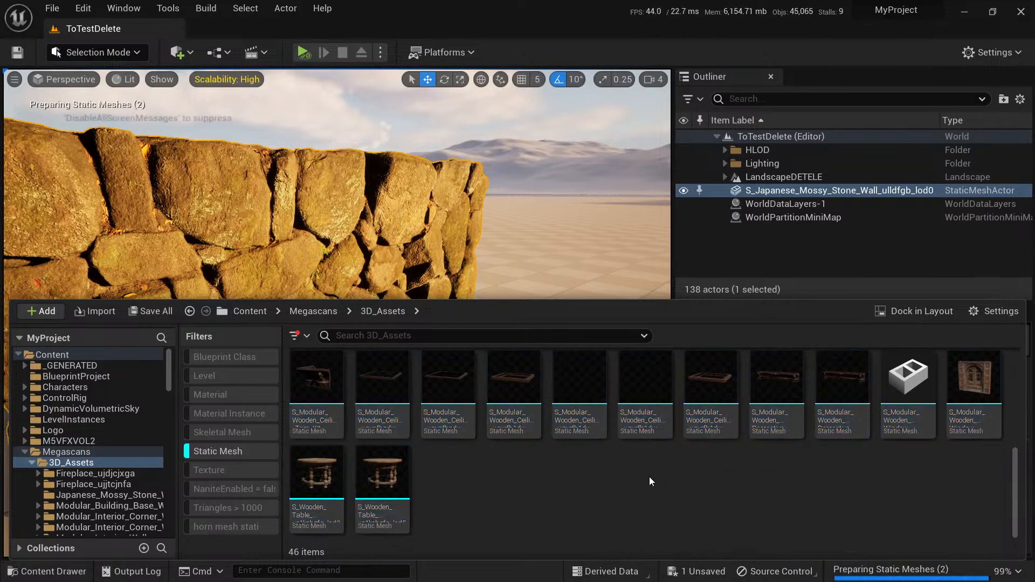
pyautogui.scroll(3, 657, 485)
pyautogui.scroll(2, 693, 459)
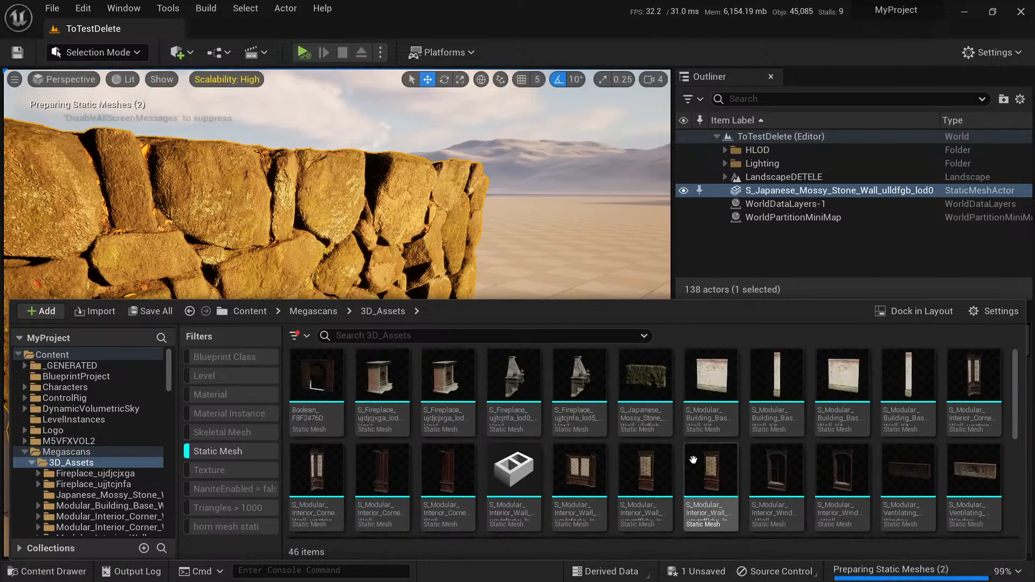
pyautogui.moveTo(564, 381)
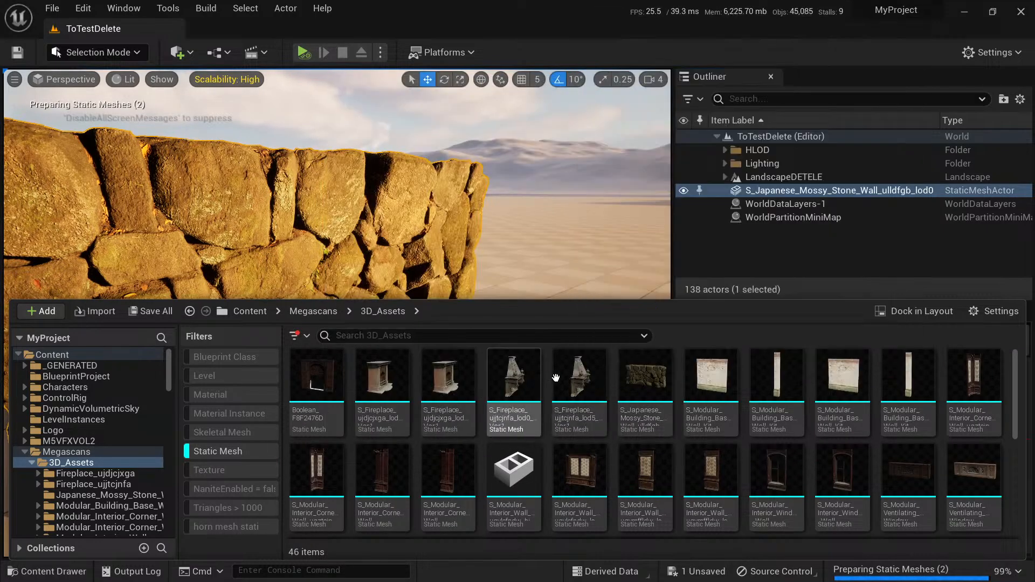
# Place the lod5 wooden table mesh from the end of the 3D_Assets list on the ground beside the stone wall.
pyautogui.moveTo(450, 380)
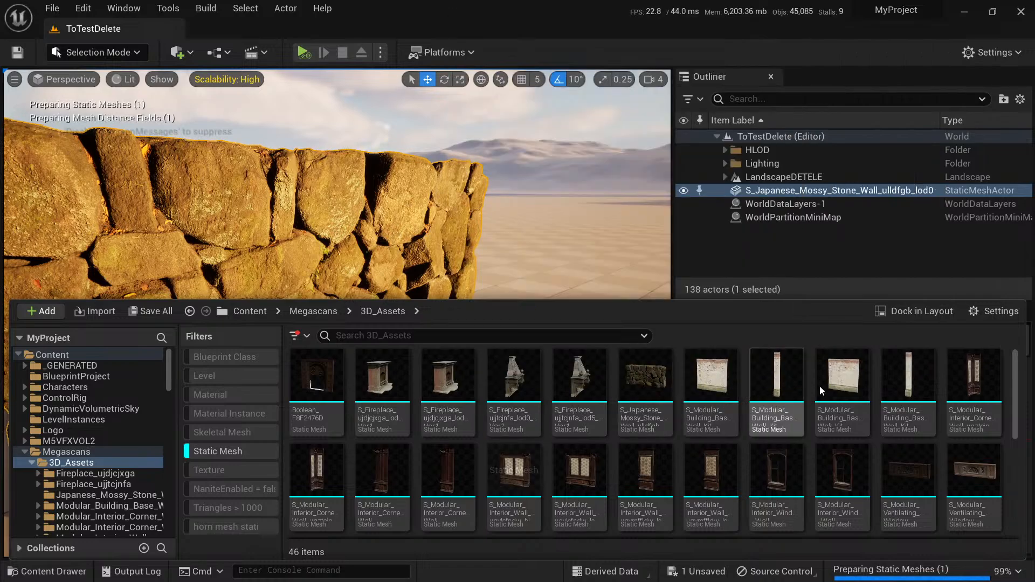
pyautogui.scroll(-2, 819, 385)
pyautogui.moveTo(851, 479)
pyautogui.scroll(-2, 851, 479)
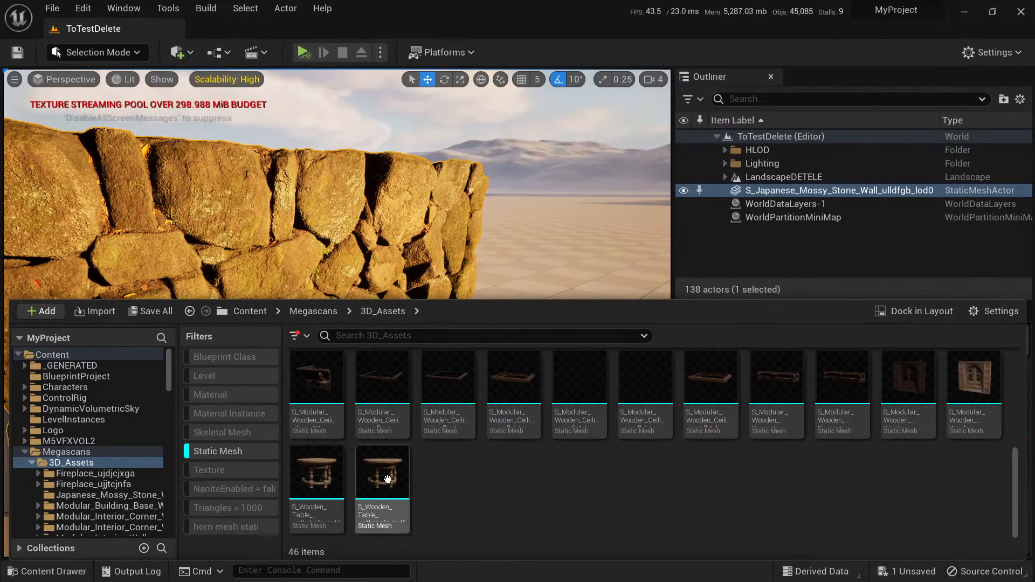
pyautogui.moveTo(382, 472); pyautogui.dragTo(508, 450)
pyautogui.moveTo(507, 451); pyautogui.dragTo(574, 442, button='right')
# Place the lod0 wooden table mesh from 3D_Assets on the ground next to the lod5 table.
pyautogui.press('w')
pyautogui.press('s')
pyautogui.press('s')
pyautogui.hotkey('ctrl', 'space')
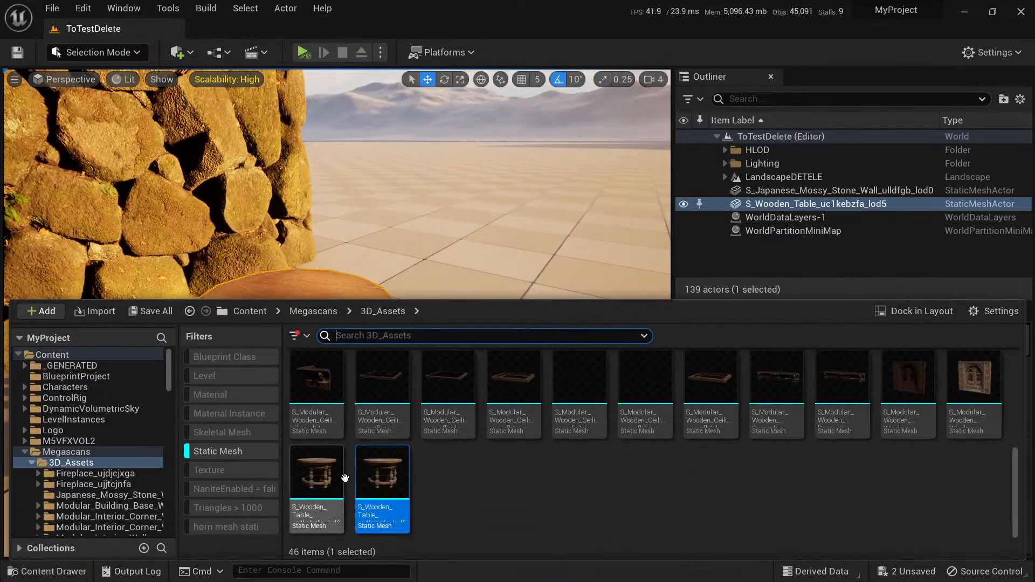
pyautogui.moveTo(345, 478); pyautogui.dragTo(504, 378)
pyautogui.moveTo(511, 397); pyautogui.dragTo(515, 426, button='right')
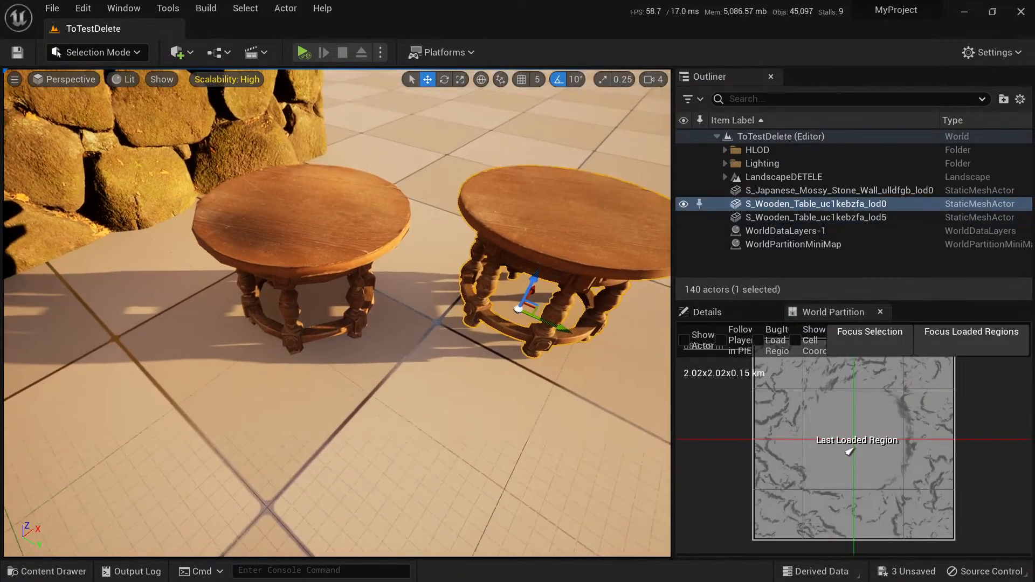
# Examine both wooden tables from above and up close, comparing the geometry and material rendering of lod0 and lod5.
pyautogui.press('s')
pyautogui.moveTo(318, 313)
pyautogui.mouseDown(button='right')
pyautogui.moveTo(317, 285)
pyautogui.moveTo(320, 323)
pyautogui.moveTo(318, 314)
pyautogui.mouseUp(button='right')
pyautogui.press('w')
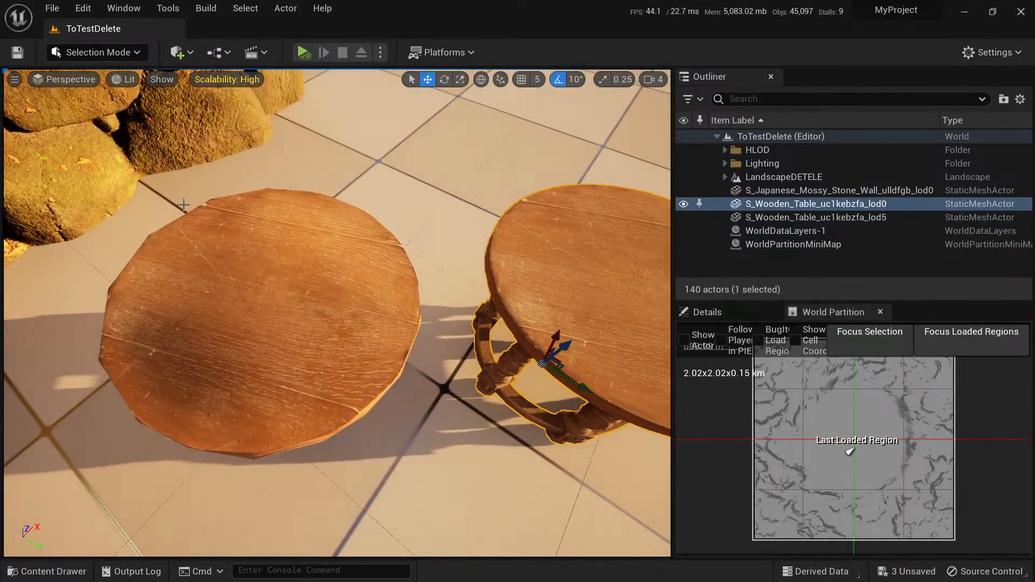
pyautogui.press('d')
pyautogui.moveTo(431, 298); pyautogui.dragTo(348, 279, button='right')
pyautogui.press('w')
pyautogui.press('s')
pyautogui.press('w')
pyautogui.press('s')
pyautogui.press('a')
pyautogui.press('w')
pyautogui.press('d')
pyautogui.press('d')
pyautogui.press('w')
pyautogui.press('q')
pyautogui.press('d')
pyautogui.press('e')
# Browse back through the static meshes in 3D_Assets and run the pending autosave immediately.
pyautogui.hotkey('ctrl', 'space')
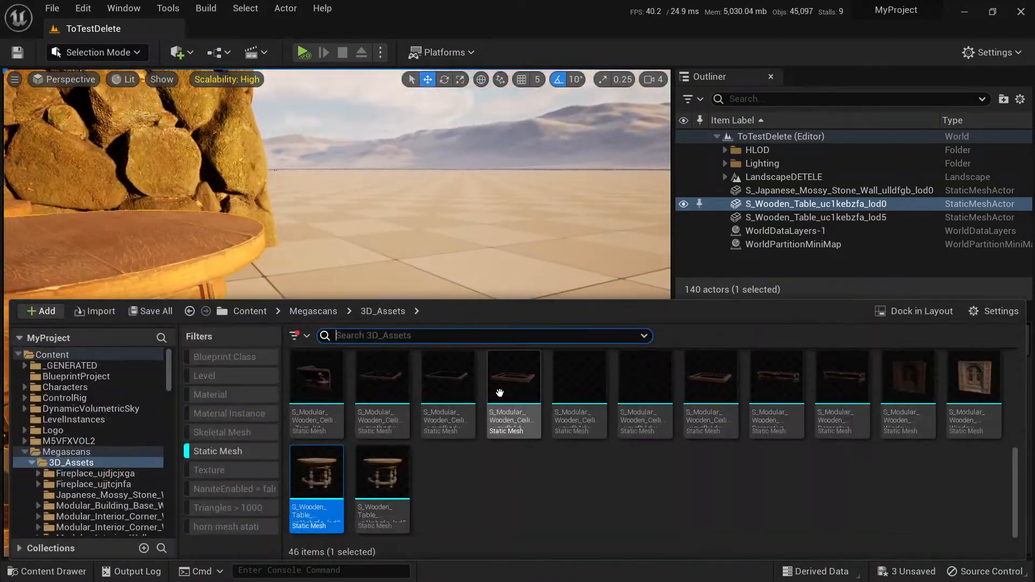
pyautogui.moveTo(686, 461); pyautogui.dragTo(692, 485, button='right')
pyautogui.scroll(7, 692, 484)
pyautogui.scroll(1, 709, 441)
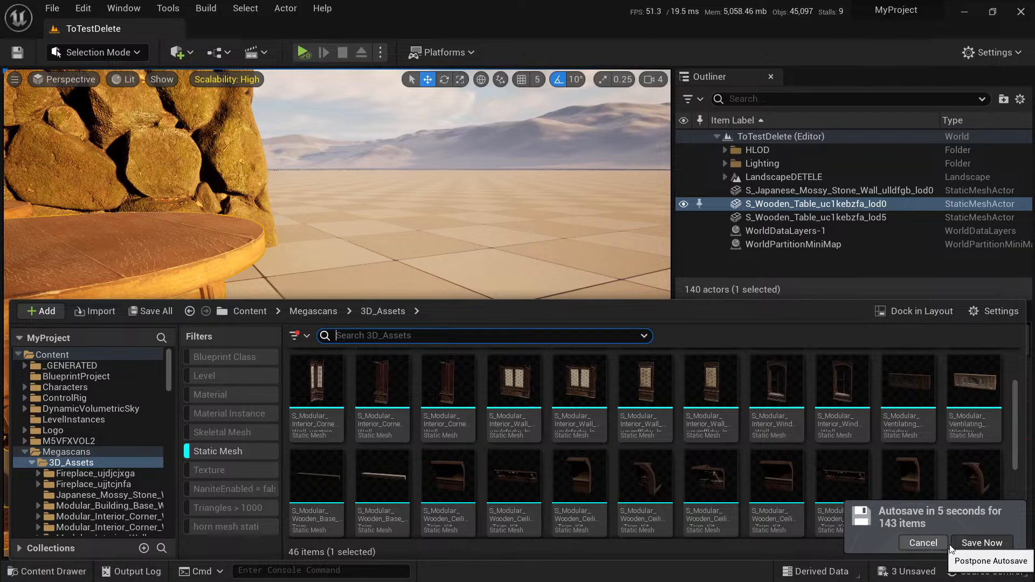
pyautogui.click(964, 542)
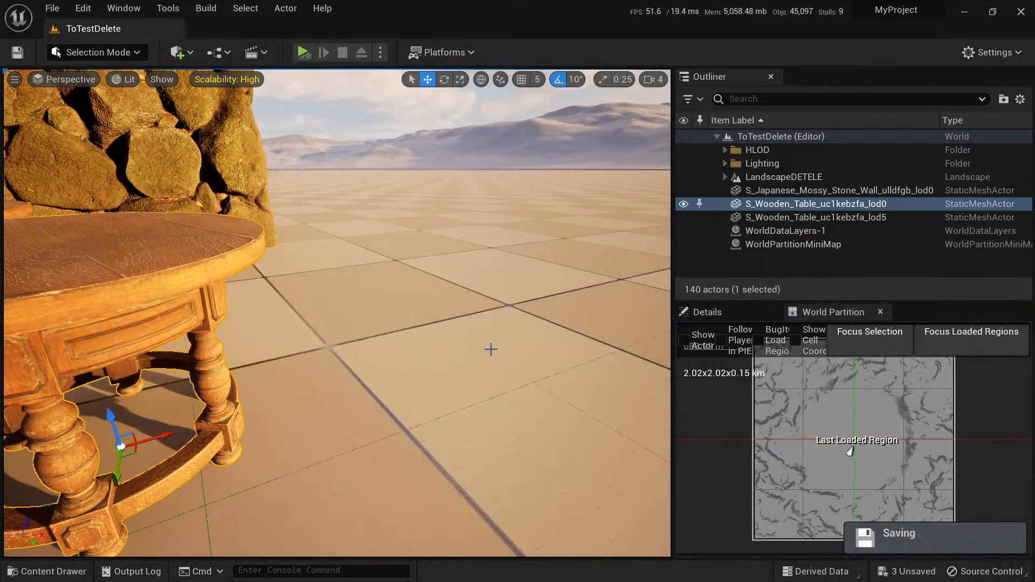
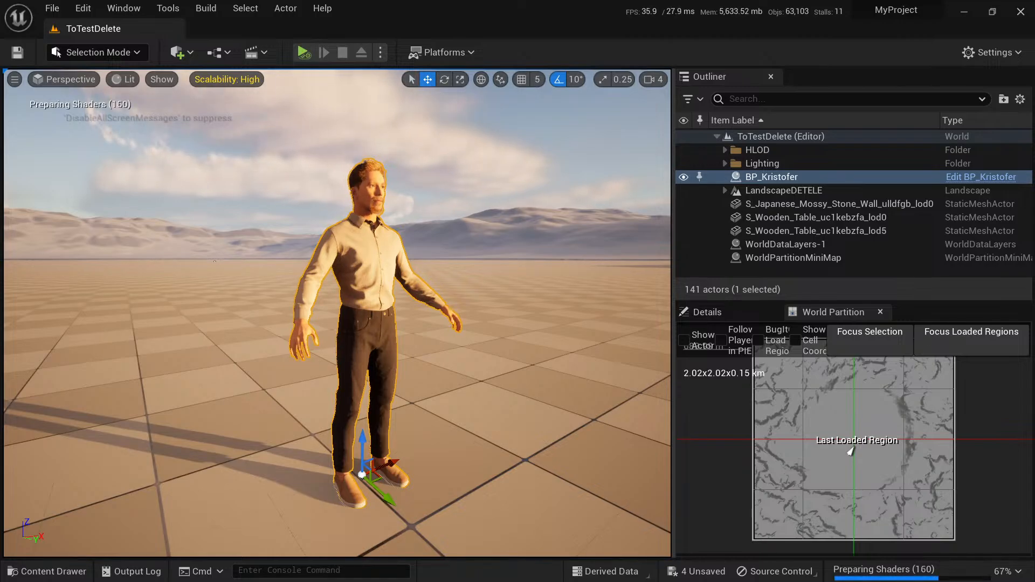
# Examine the MetaHuman character from full body to a close-up of the face, checking skin, hair and clothing rendering.
pyautogui.press('d')
pyautogui.moveTo(337, 312); pyautogui.dragTo(307, 305, button='right')
pyautogui.press('w')
pyautogui.press('w')
pyautogui.press('s')
pyautogui.press('w')
pyautogui.press('s')
pyautogui.press('w')
pyautogui.press('s')
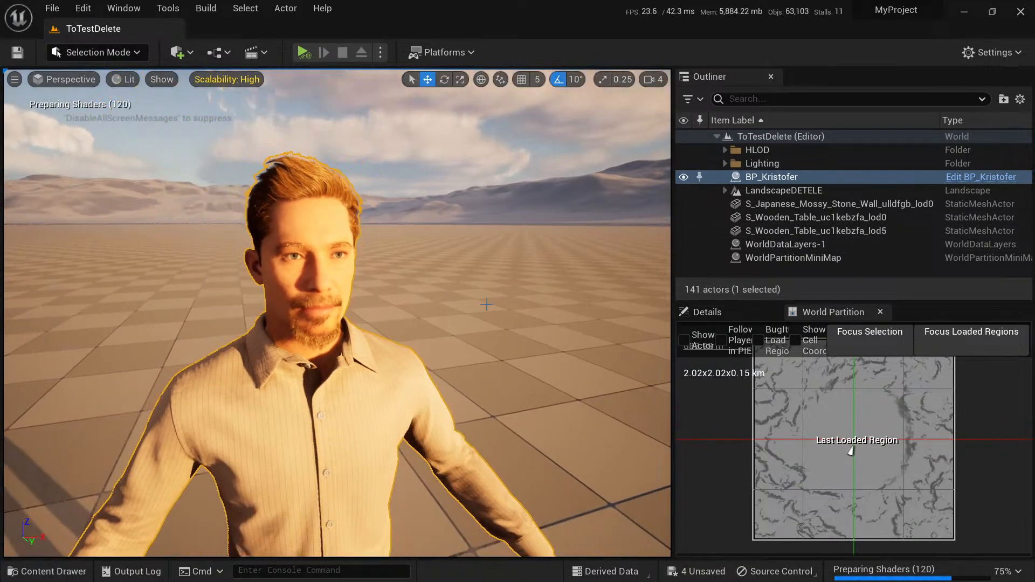
# Create a Level Sequence in the MetaHumans/Kristofer folder, keeping the default name.
pyautogui.hotkey('ctrl', 'space')
pyautogui.rightClick(900, 415)
pyautogui.moveTo(900, 419)
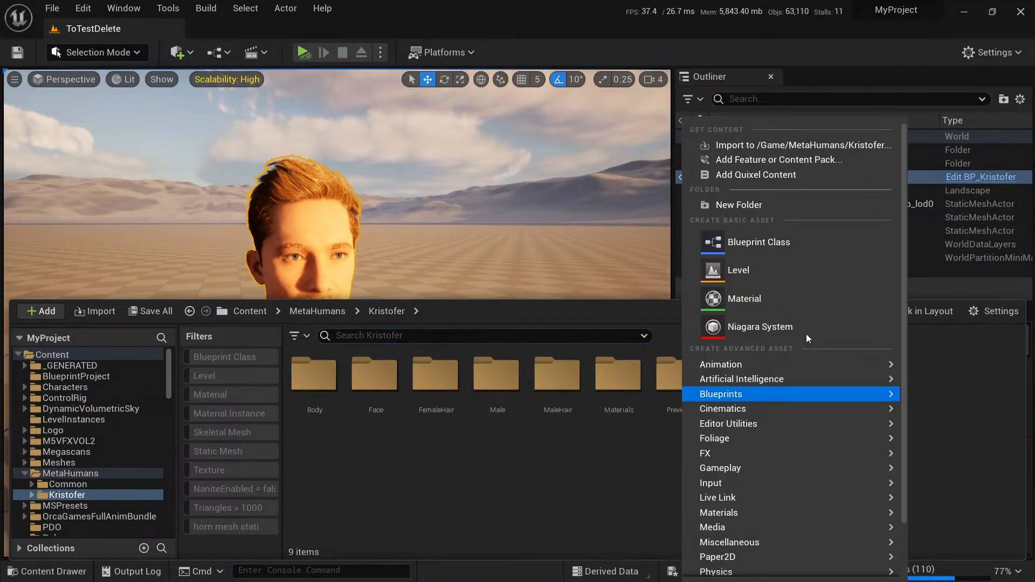
pyautogui.moveTo(746, 408)
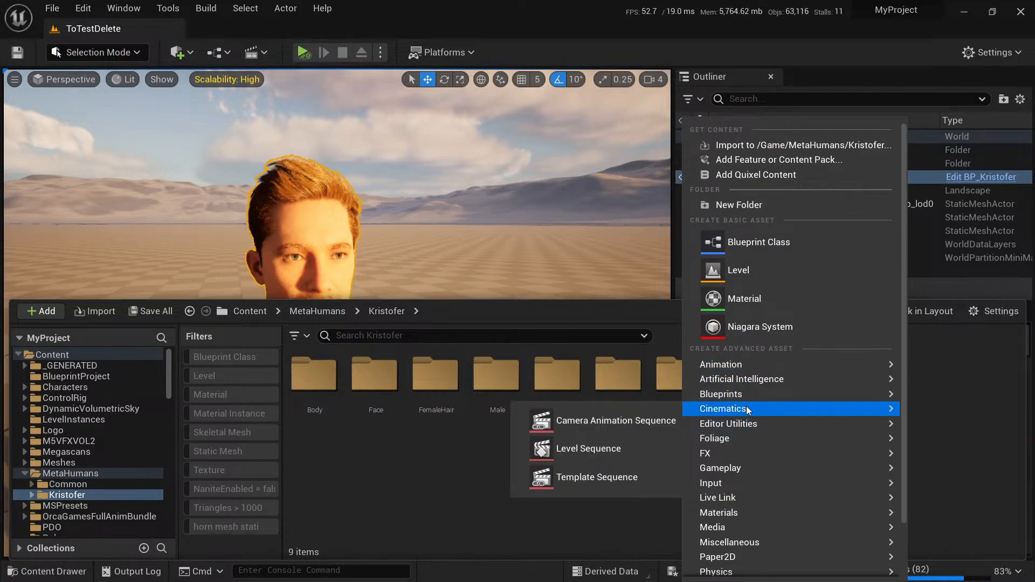
pyautogui.click(624, 446)
pyautogui.press('Return')
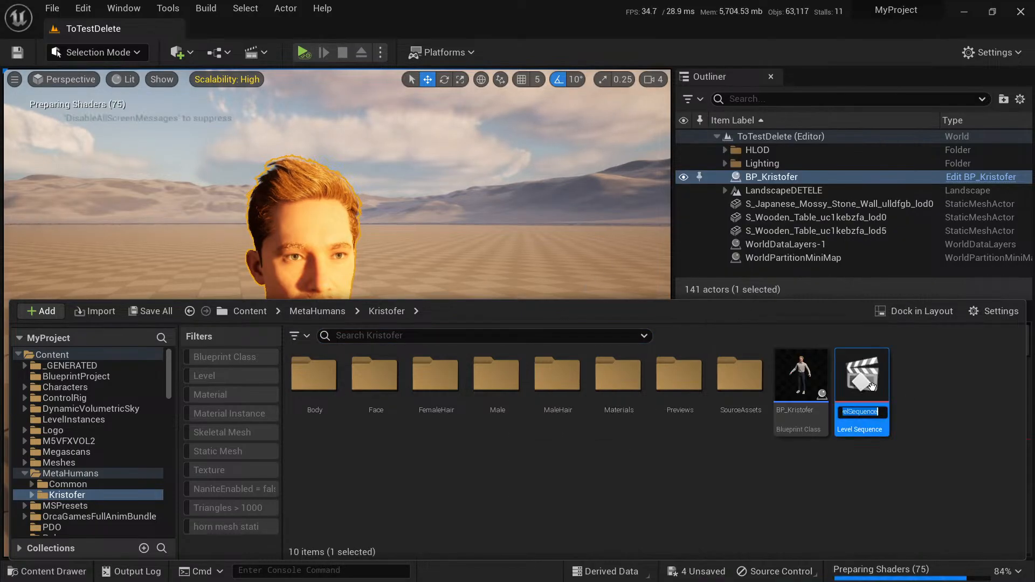
# Open the new level sequence and add the BP_Kristofer actor to it as a track.
pyautogui.doubleClick(862, 378)
pyautogui.moveTo(542, 294); pyautogui.dragTo(517, 301, button='right')
pyautogui.moveTo(769, 179); pyautogui.dragTo(114, 509)
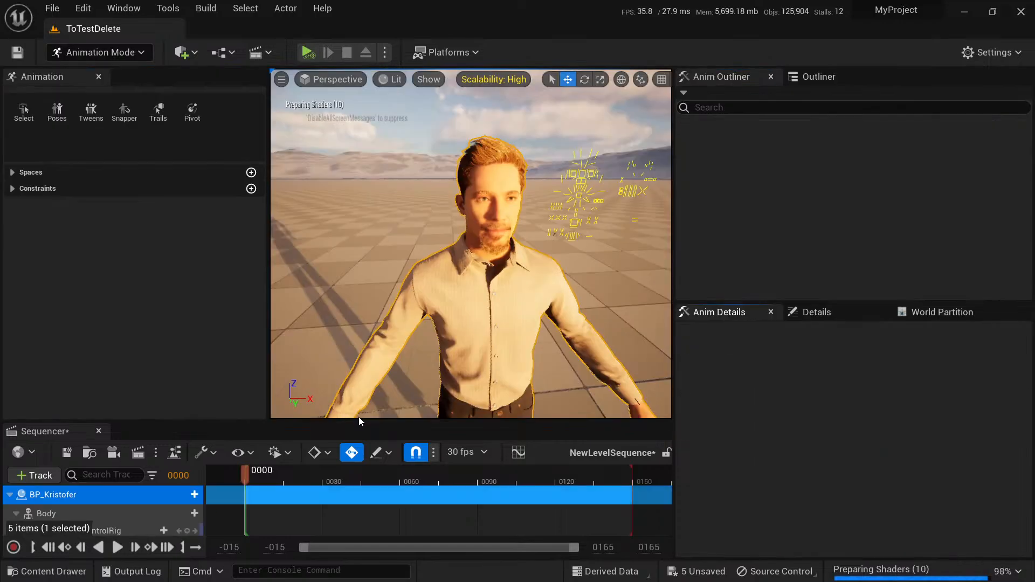
# Open the character's mouth by moving the CTRL_C_jaw control on the facial control board to about 0.4.
pyautogui.moveTo(472, 333); pyautogui.dragTo(496, 241, button='right')
pyautogui.press('w')
pyautogui.press('s')
pyautogui.press('w')
pyautogui.press('d')
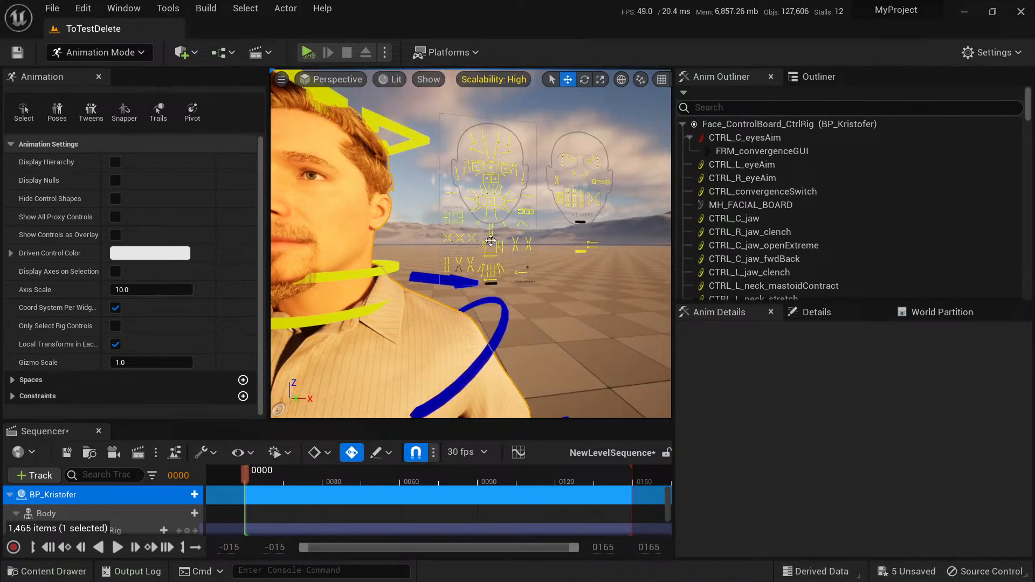
pyautogui.click(490, 243)
pyautogui.press('w')
pyautogui.moveTo(490, 244)
pyautogui.mouseDown(button='right')
pyautogui.moveTo(506, 244)
pyautogui.moveTo(490, 242)
pyautogui.mouseUp(button='right')
pyautogui.press('s')
pyautogui.moveTo(545, 209); pyautogui.dragTo(550, 213)
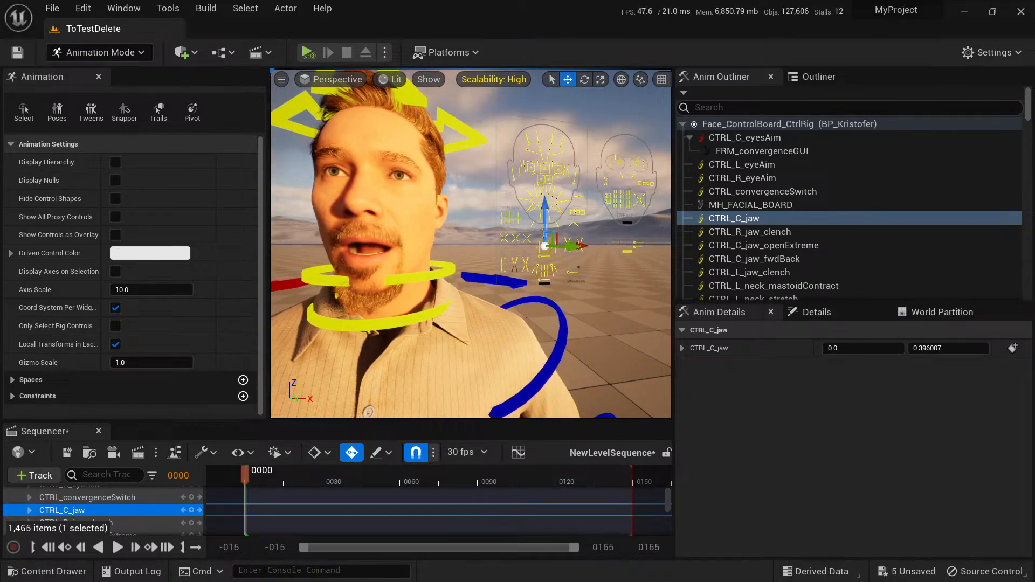
pyautogui.keyDown('alt'); pyautogui.moveTo(418, 211); pyautogui.dragTo(385, 296); pyautogui.keyUp('alt')
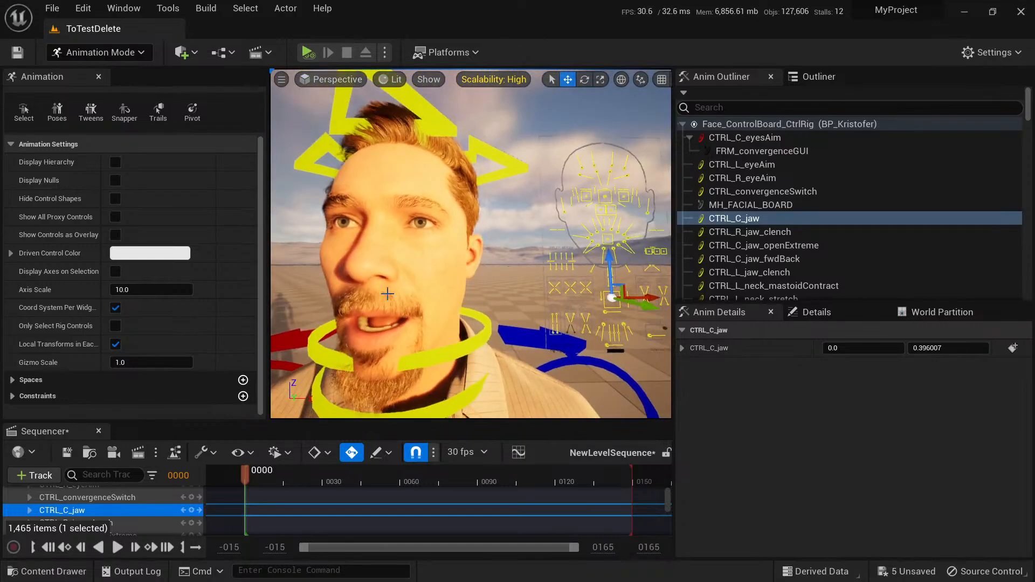
# Run the console command r.SetNearClipPlane 1.
pyautogui.click(279, 567)
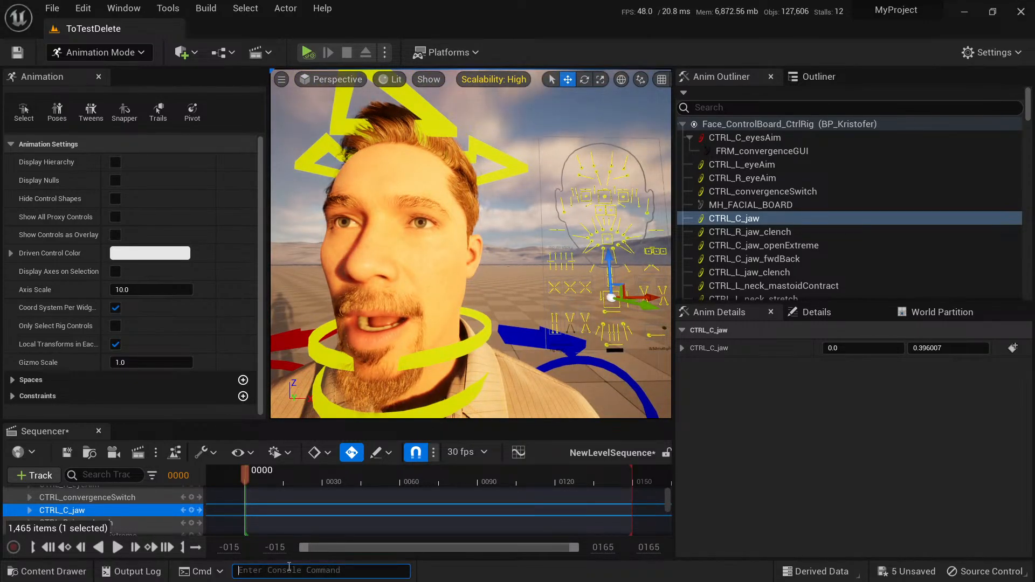
pyautogui.write('near cli')
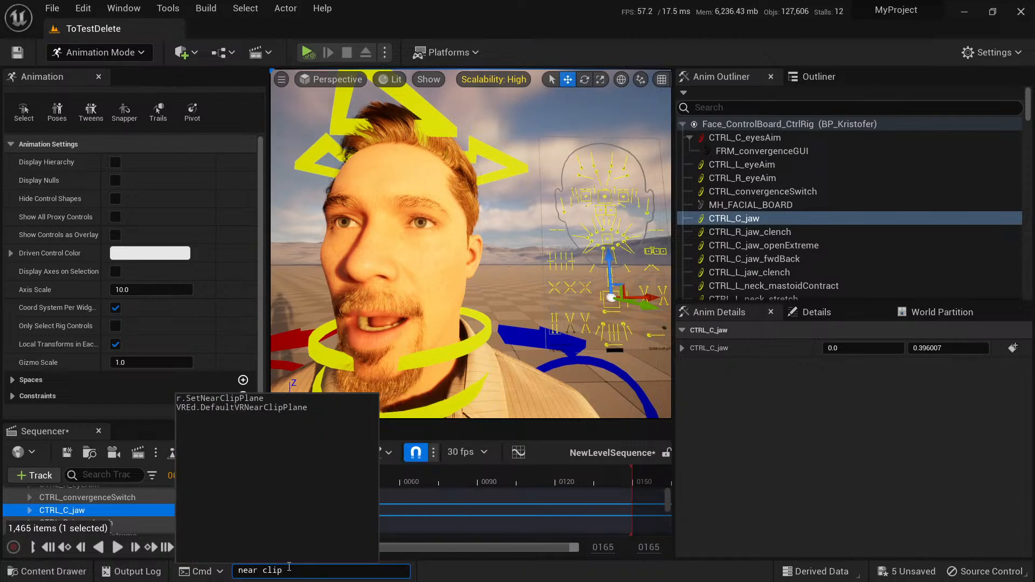
pyautogui.write('p')
pyautogui.press('Down')
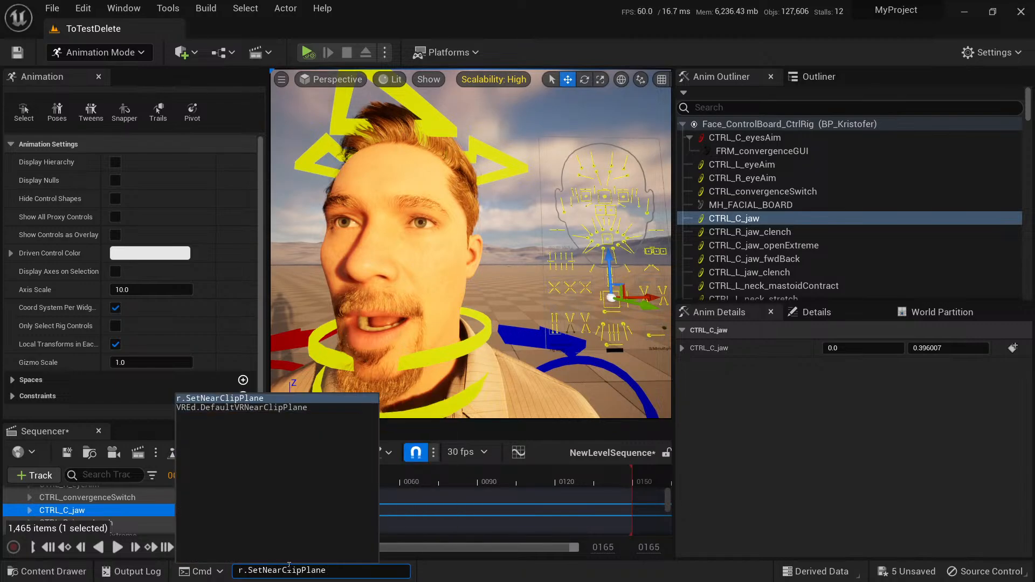
pyautogui.write('1')
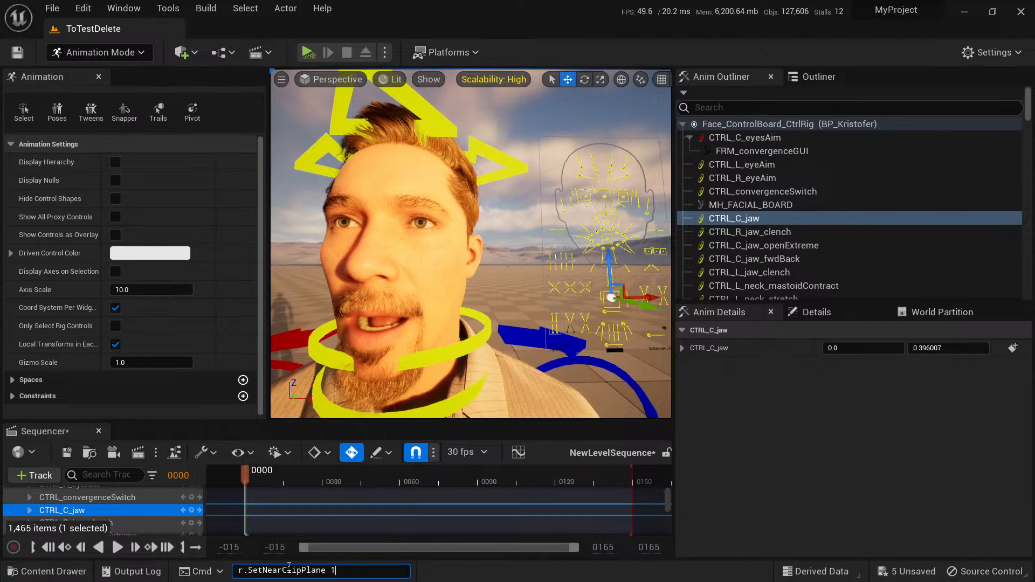
pyautogui.press('Return')
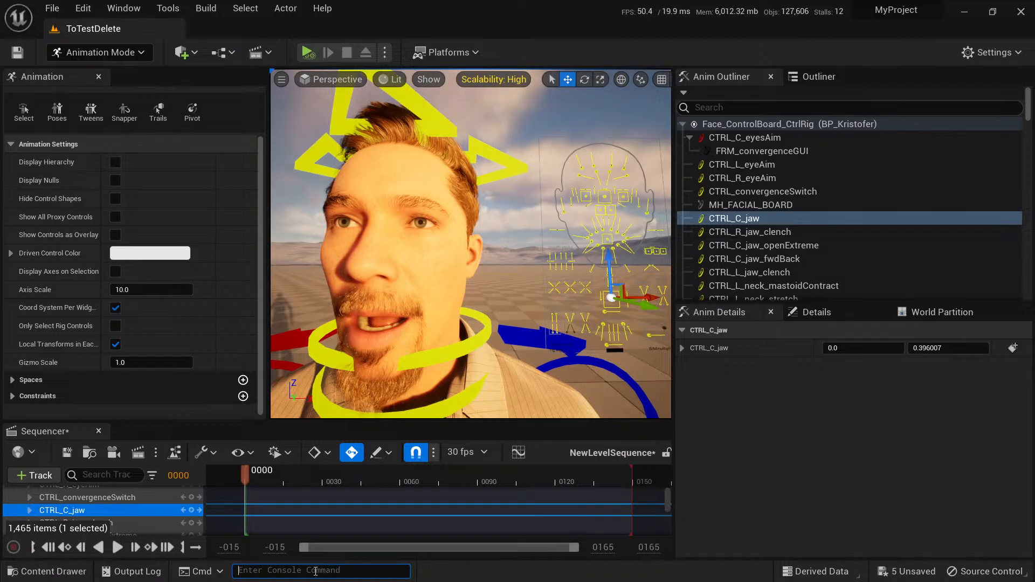
# Inspect the open mouth, teeth and beard at very close range from several angles, checking the viewport camera speed.
pyautogui.keyDown('alt'); pyautogui.moveTo(542, 203); pyautogui.dragTo(669, 124); pyautogui.keyUp('alt')
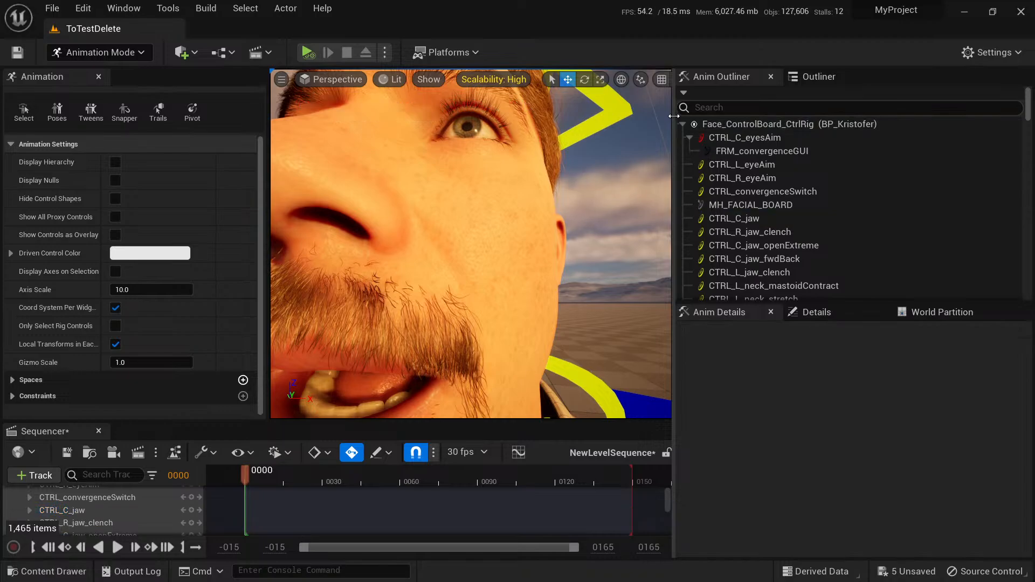
pyautogui.moveTo(673, 115); pyautogui.dragTo(933, 112)
pyautogui.click(908, 80)
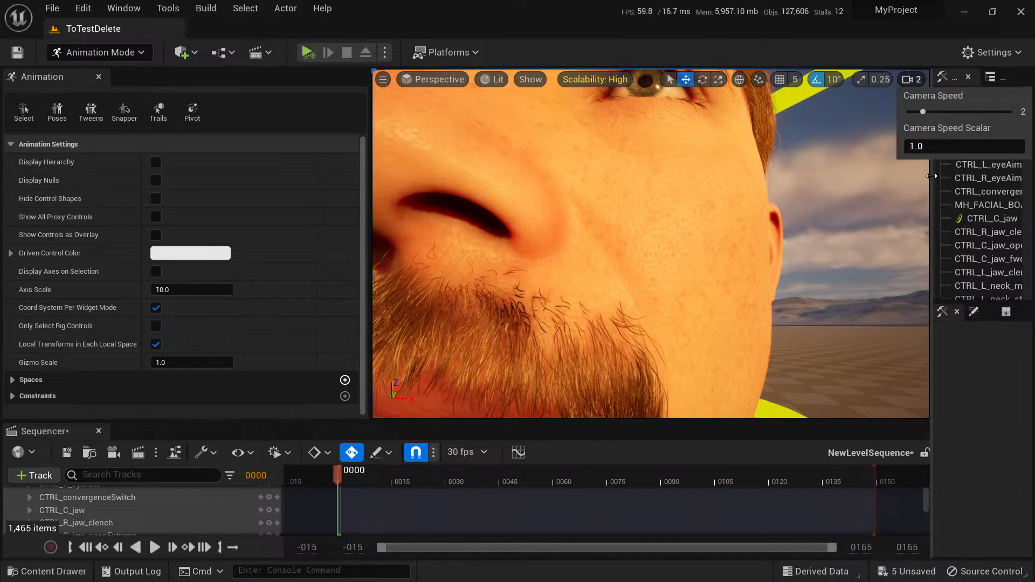
pyautogui.moveTo(932, 176); pyautogui.dragTo(695, 176)
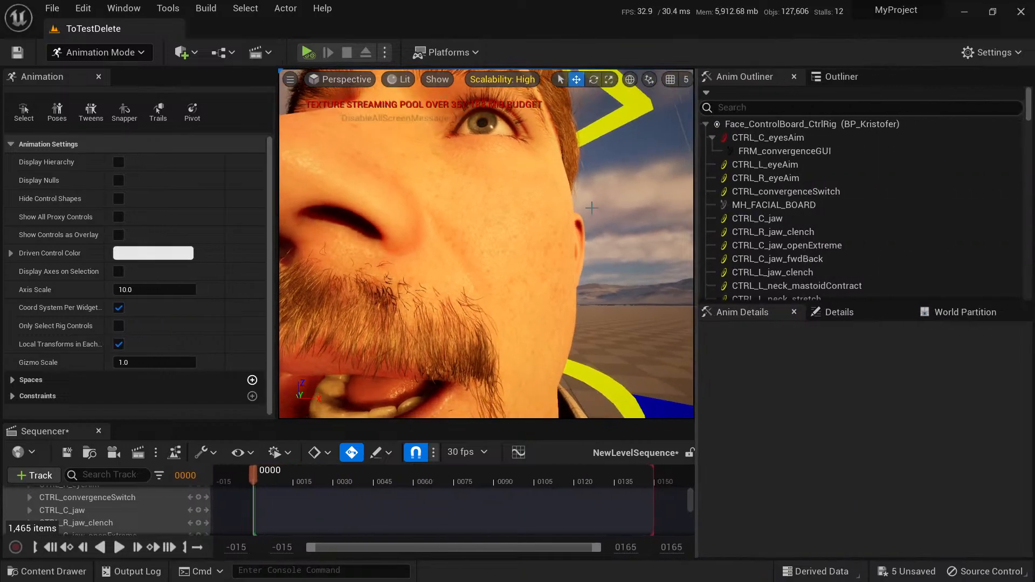
pyautogui.moveTo(399, 247)
pyautogui.mouseDown(button='right')
pyautogui.moveTo(426, 243)
pyautogui.moveTo(398, 248)
pyautogui.mouseUp(button='right')
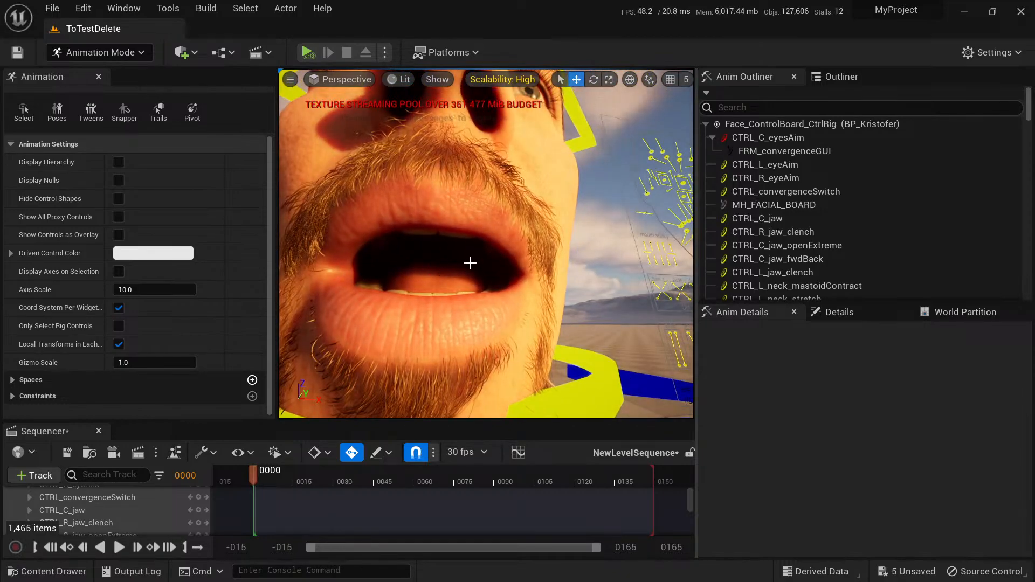
pyautogui.moveTo(464, 258); pyautogui.dragTo(425, 245, button='right')
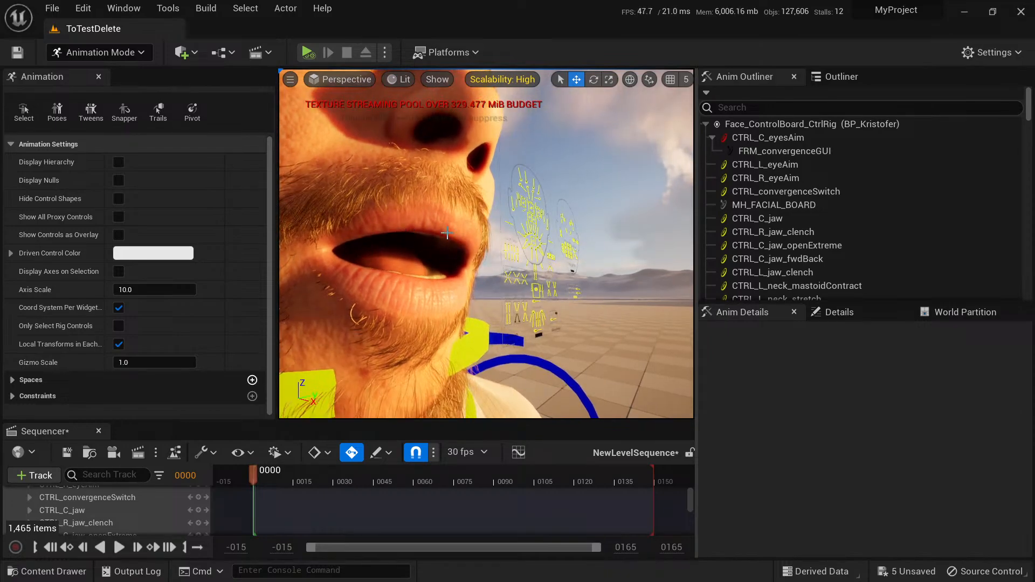
# Set the Intensity Scale of the SkyLight in the Lighting folder to 3 and check the light inside the mouth.
pyautogui.click(840, 77)
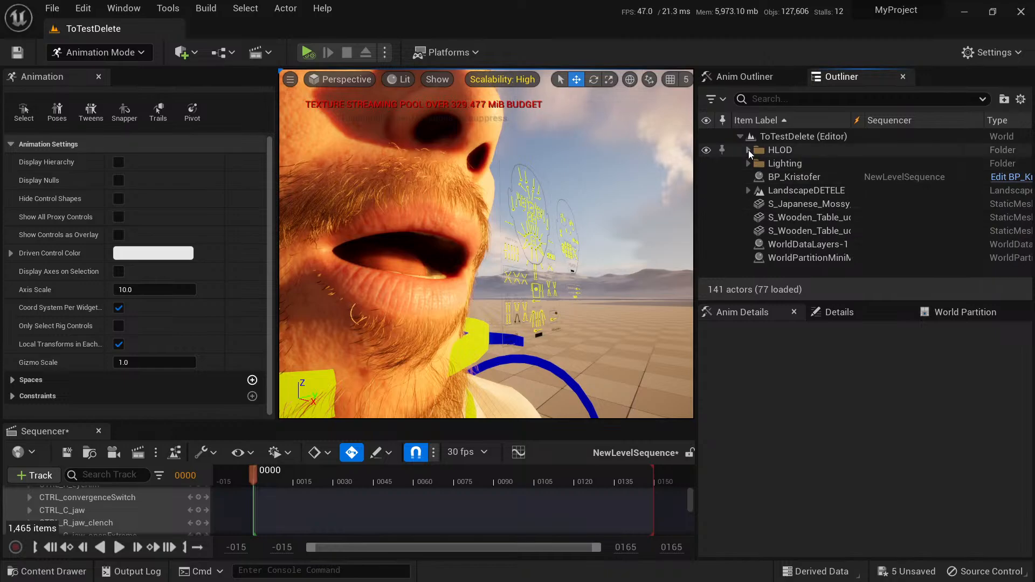
pyautogui.click(748, 164)
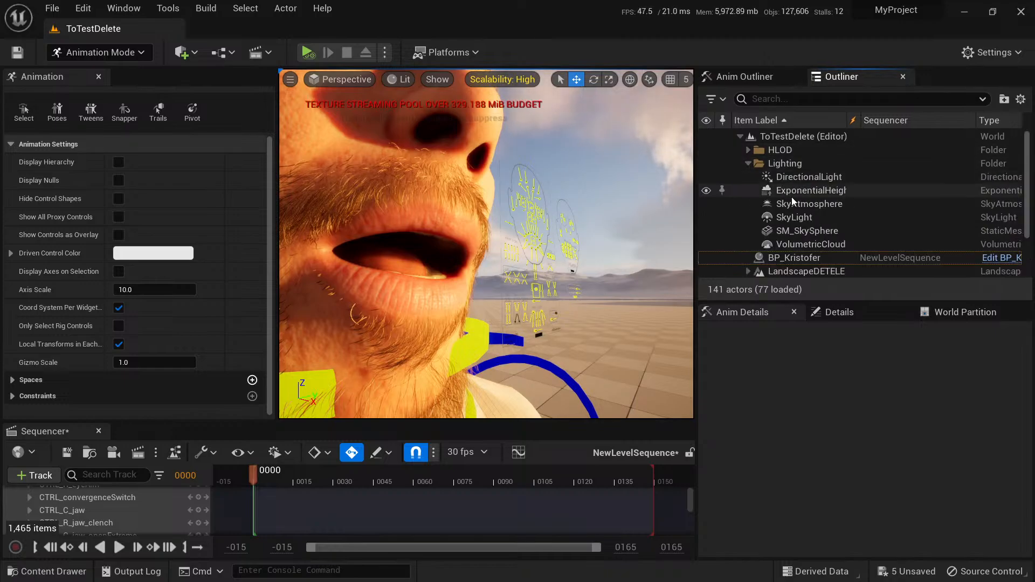
pyautogui.click(807, 205)
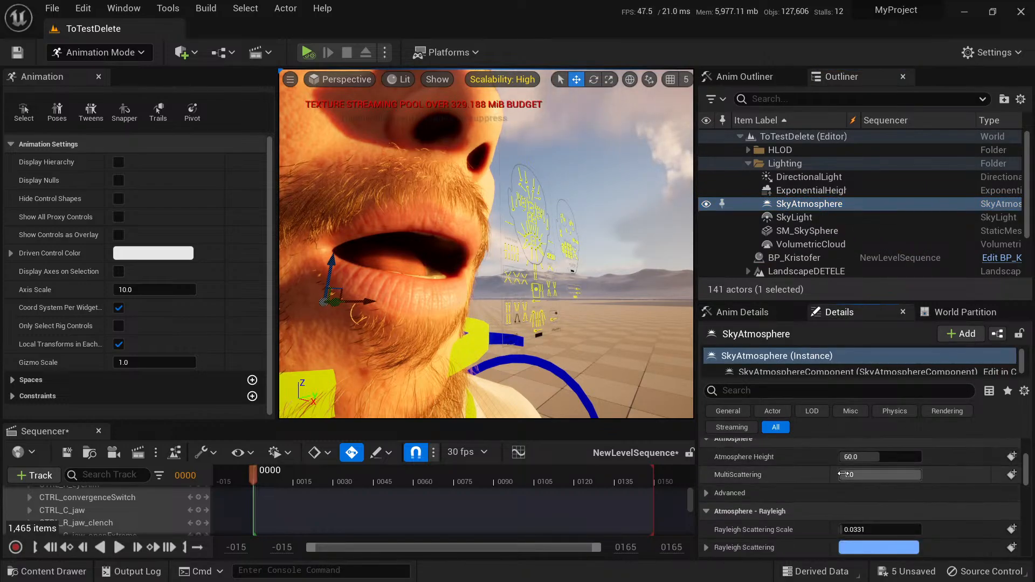
pyautogui.scroll(2, 889, 489)
pyautogui.scroll(3, 834, 482)
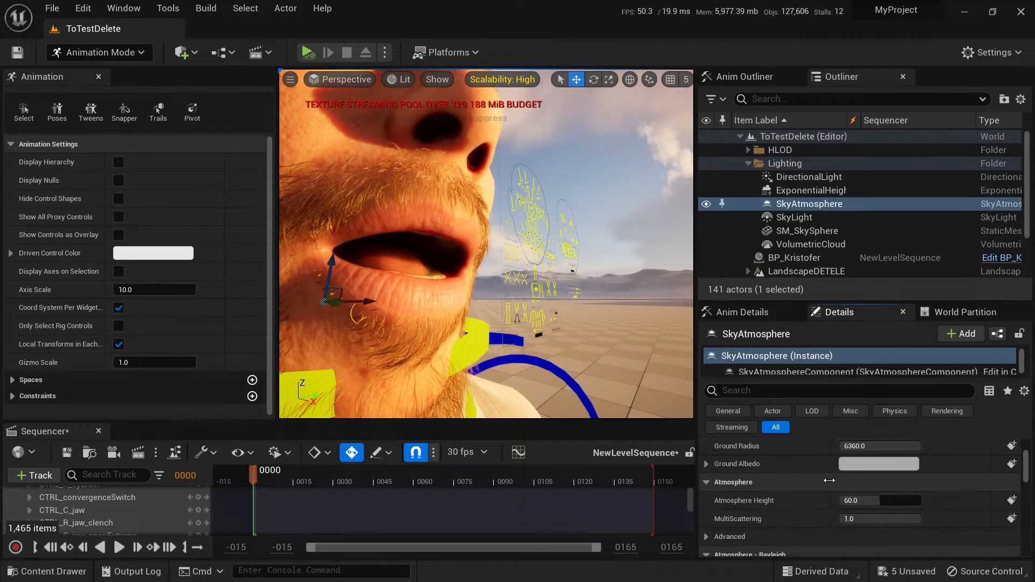
pyautogui.scroll(-2, 828, 480)
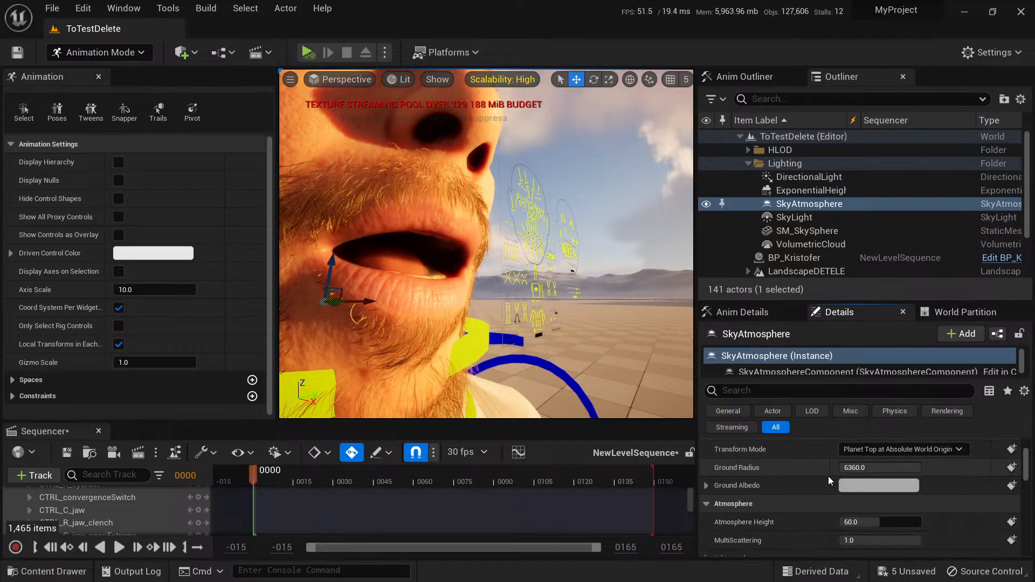
pyautogui.click(803, 217)
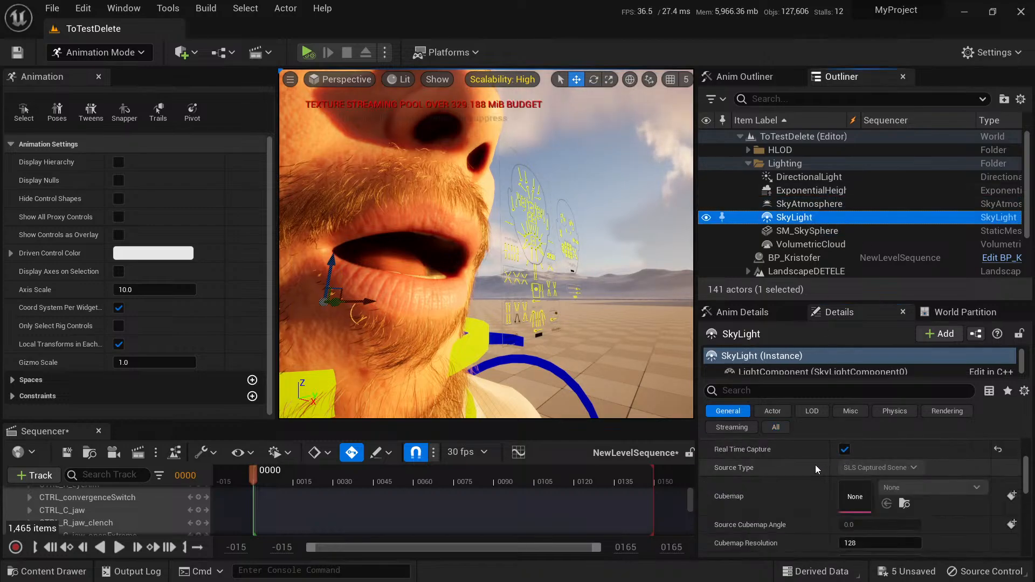
pyautogui.scroll(-4, 862, 485)
pyautogui.click(865, 494)
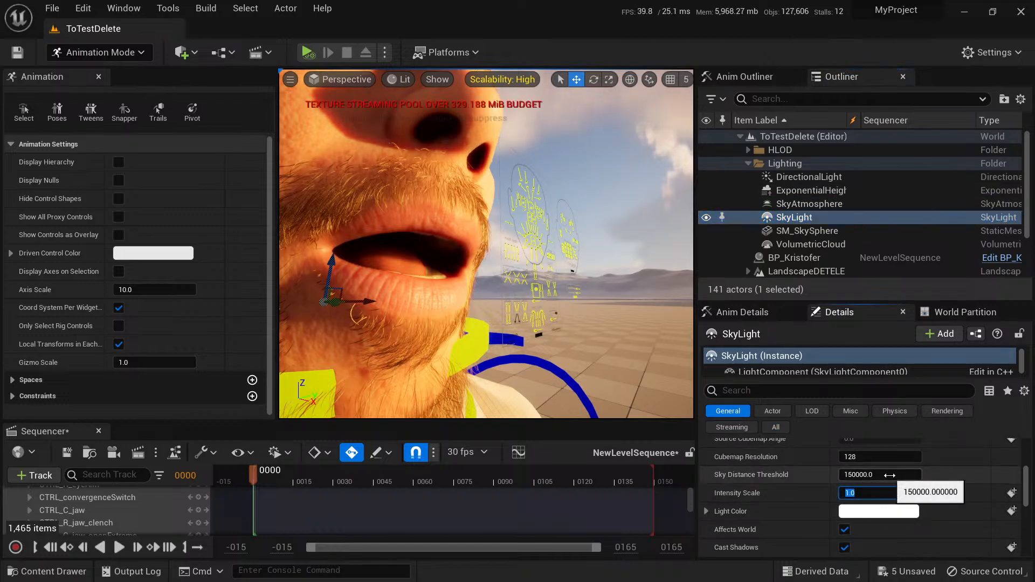
pyautogui.write('3')
pyautogui.press('Return')
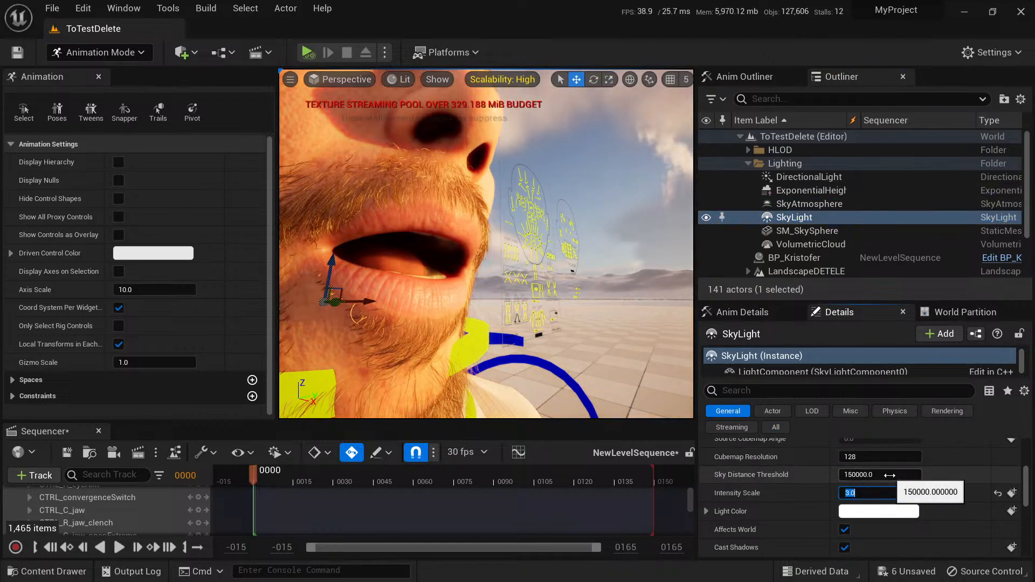
pyautogui.keyDown('alt'); pyautogui.moveTo(578, 319); pyautogui.dragTo(532, 223); pyautogui.keyUp('alt')
pyautogui.keyDown('alt'); pyautogui.moveTo(487, 255); pyautogui.dragTo(485, 236); pyautogui.keyUp('alt')
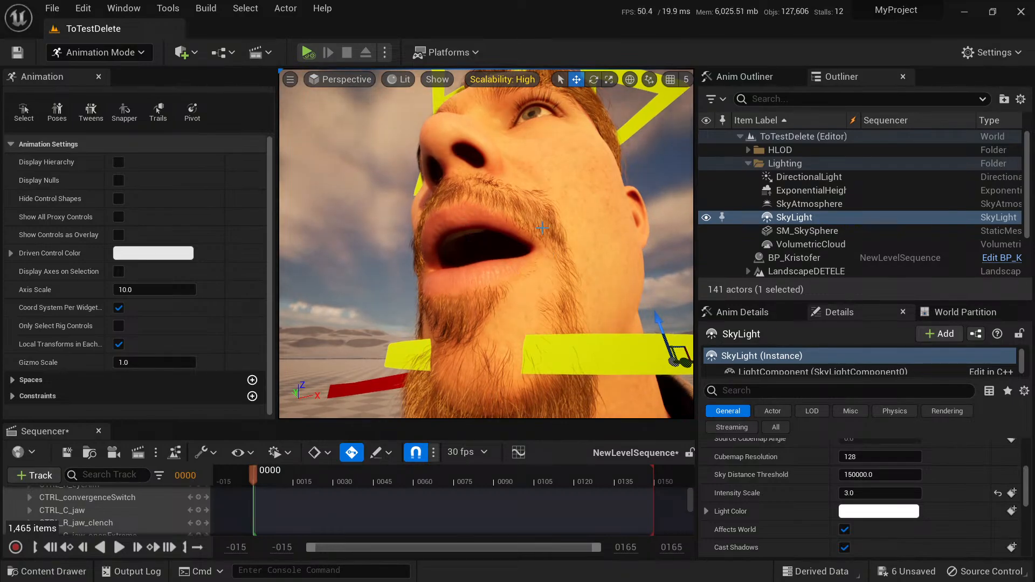
# Review the engine Rendering options in the Project Settings, cancelling the pending autosave, and close the settings.
pyautogui.click(83, 10)
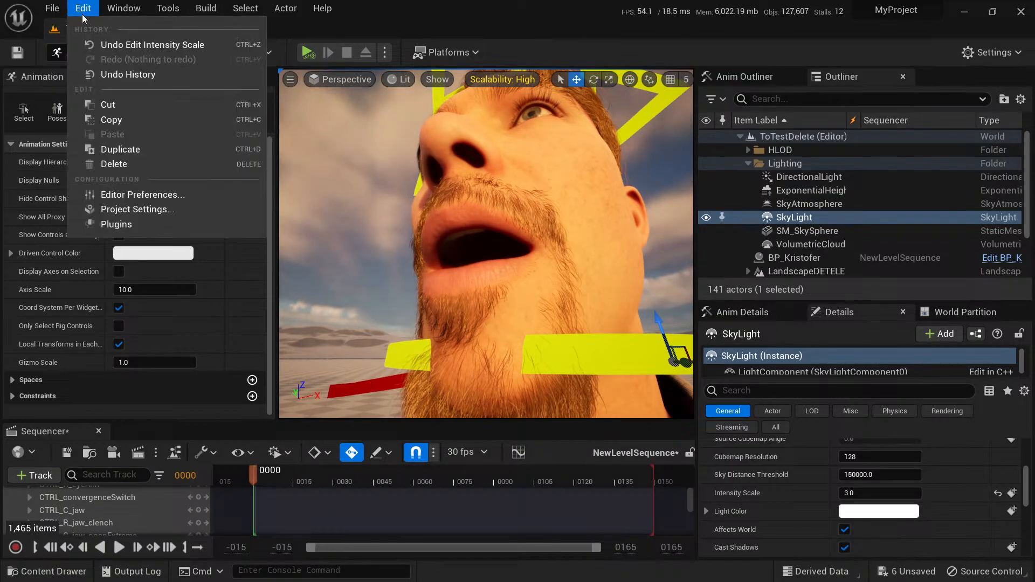
pyautogui.click(161, 210)
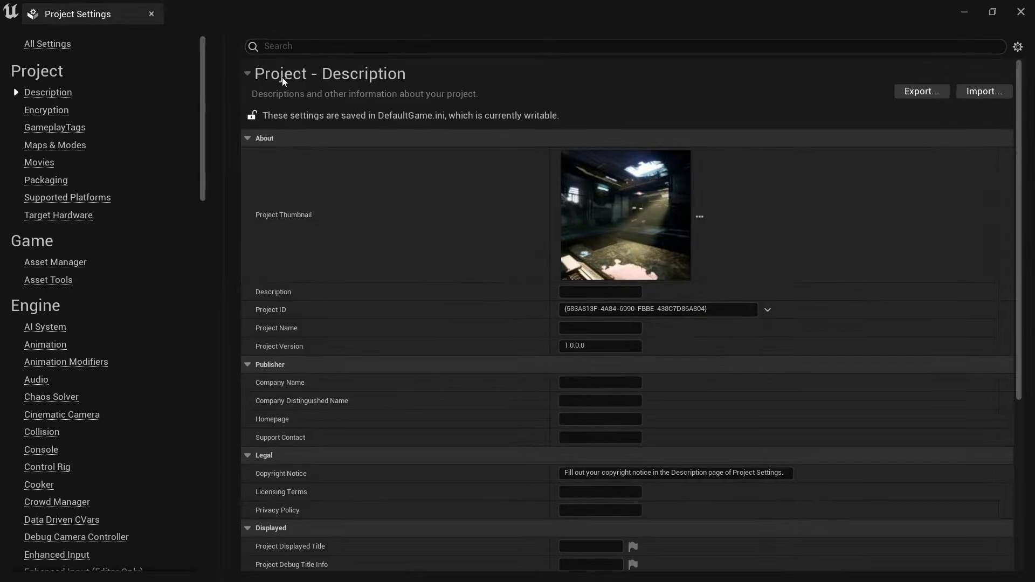
pyautogui.scroll(-10, 47, 385)
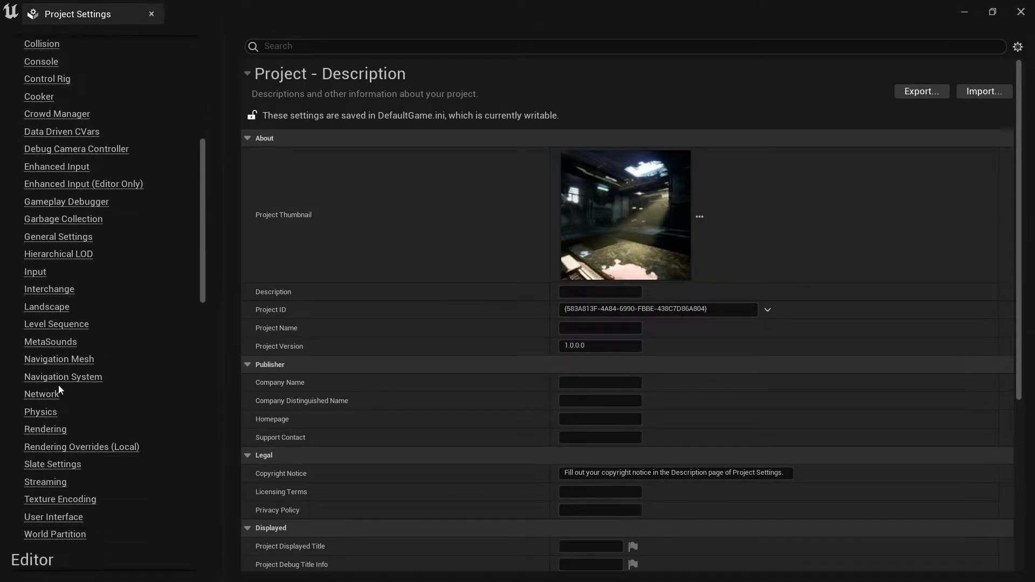
pyautogui.click(52, 430)
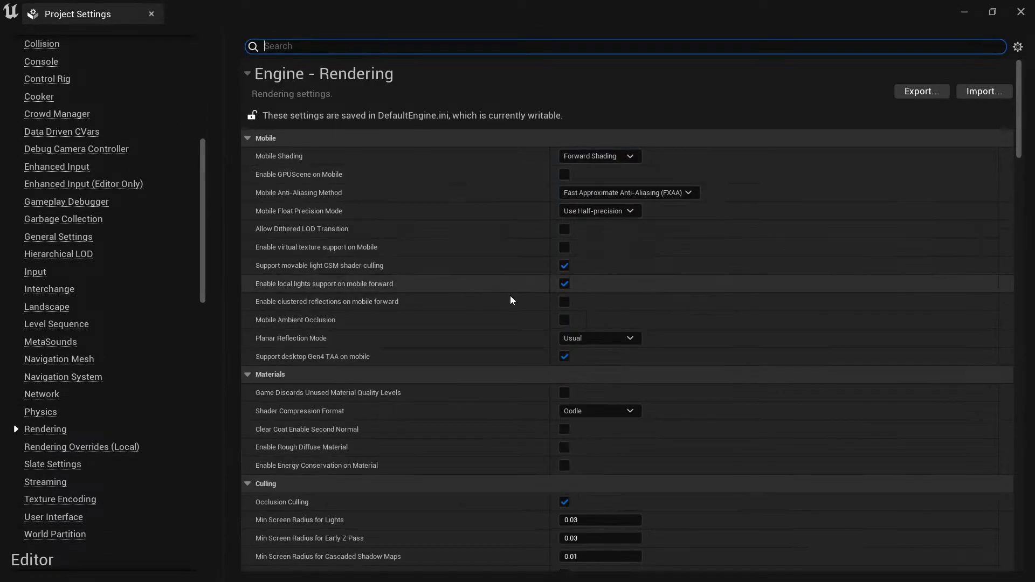
pyautogui.scroll(-8, 581, 304)
pyautogui.scroll(-8, 578, 303)
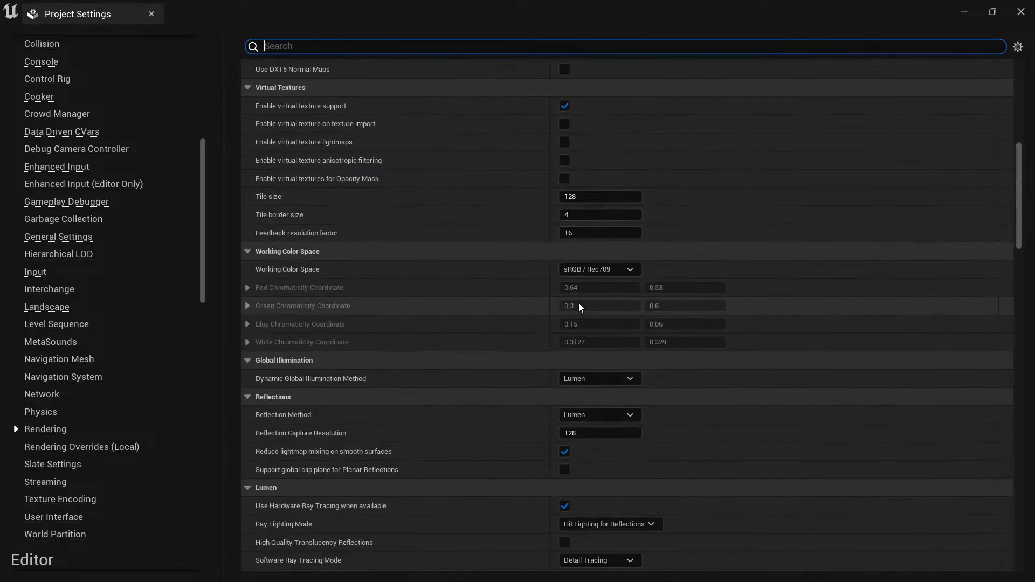
pyautogui.scroll(-10, 572, 303)
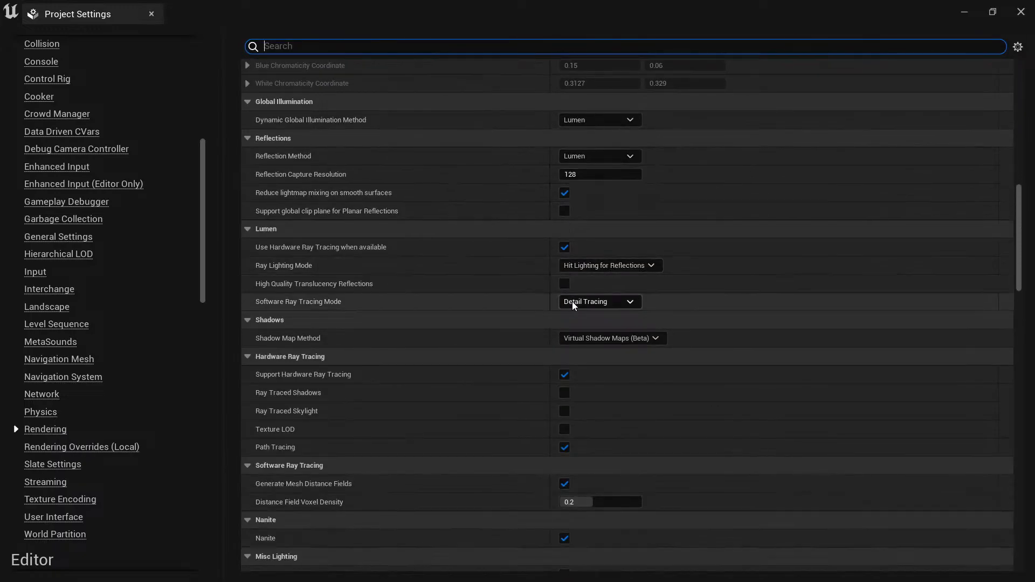
pyautogui.scroll(-10, 569, 302)
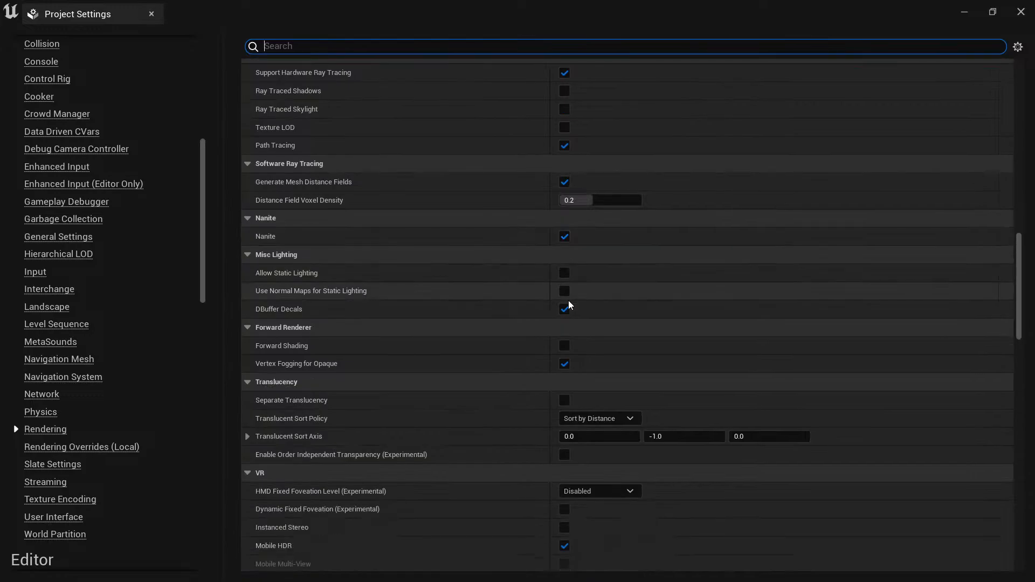
pyautogui.scroll(-3, 569, 303)
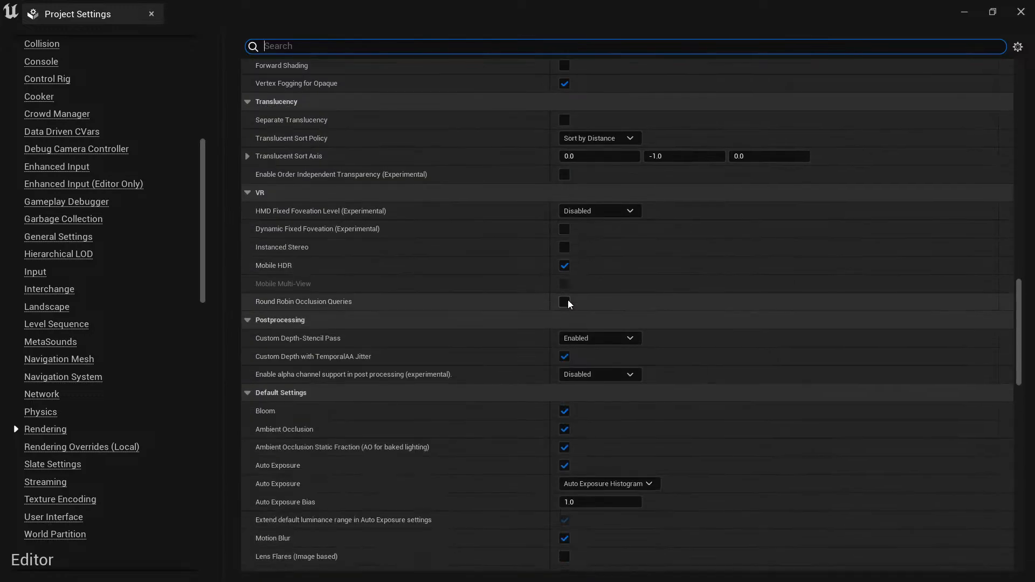
pyautogui.scroll(-10, 567, 299)
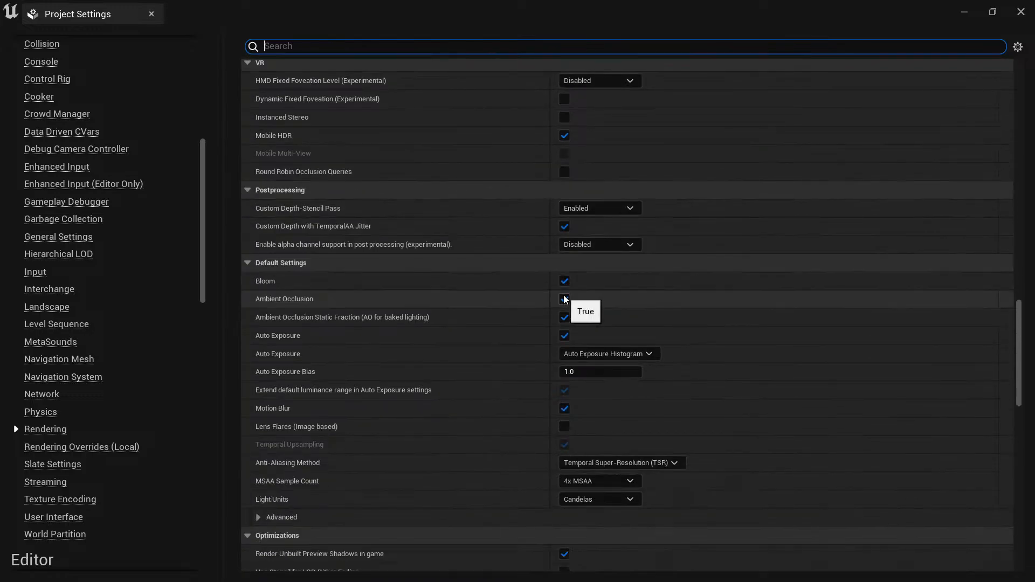
pyautogui.scroll(-14, 558, 293)
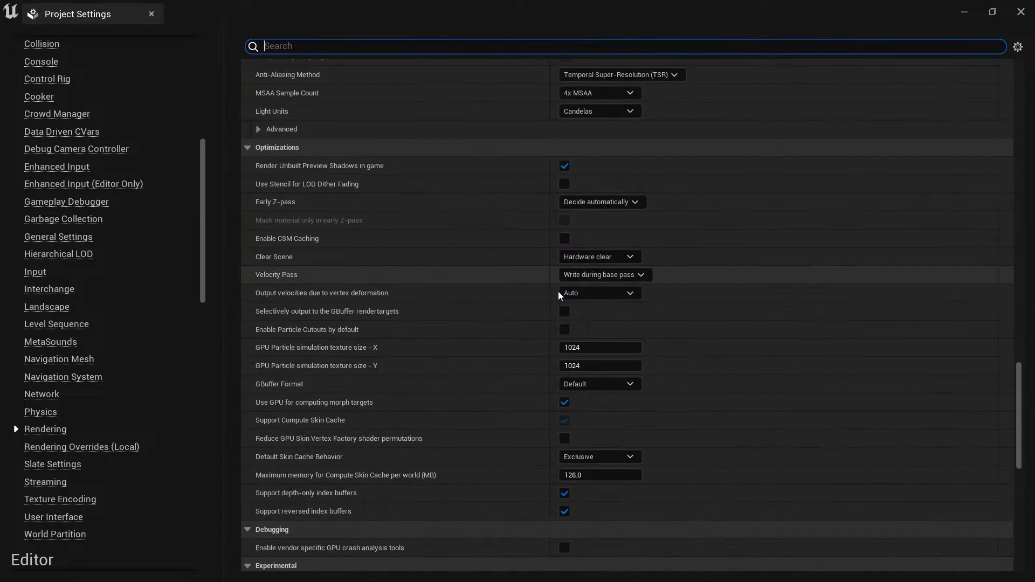
pyautogui.scroll(-5, 559, 295)
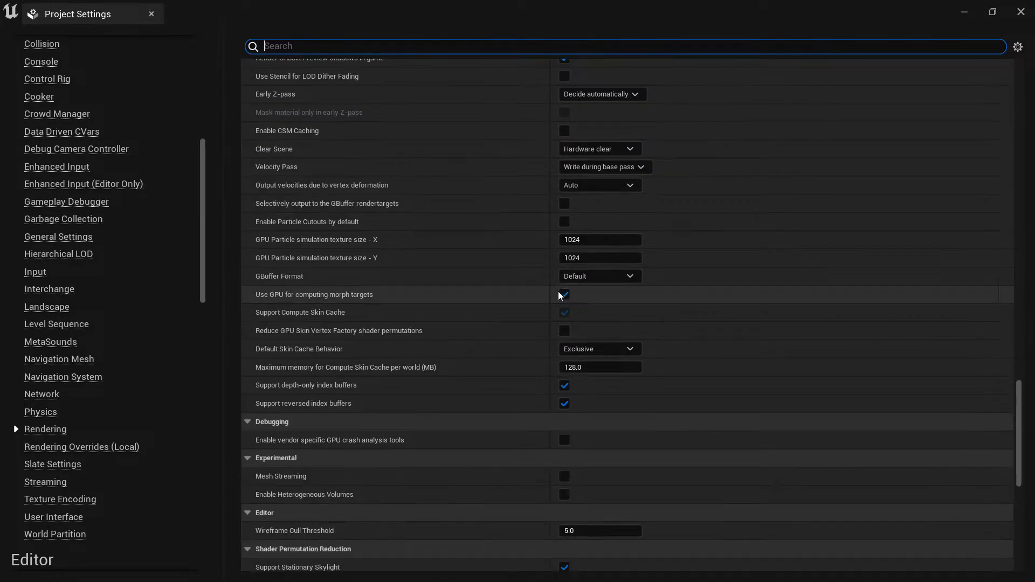
pyautogui.scroll(-5, 559, 295)
pyautogui.scroll(-13, 559, 294)
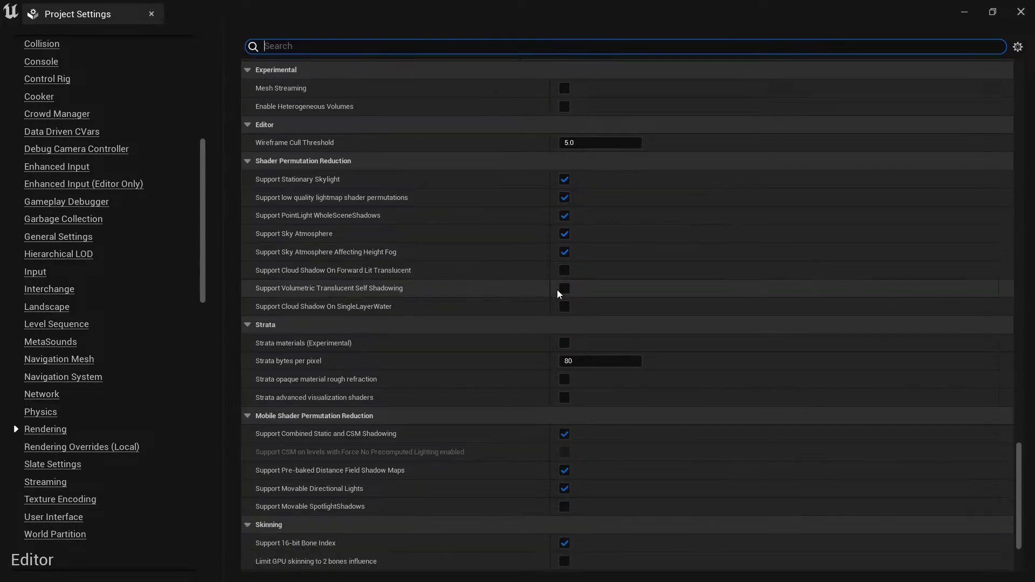
pyautogui.scroll(-9, 558, 289)
pyautogui.scroll(8, 557, 289)
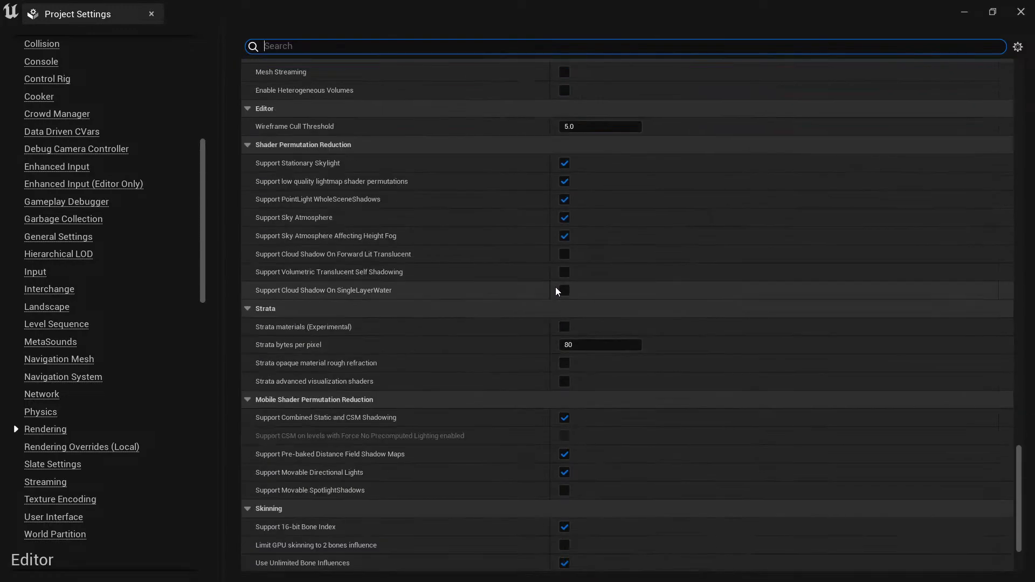
pyautogui.scroll(20, 555, 287)
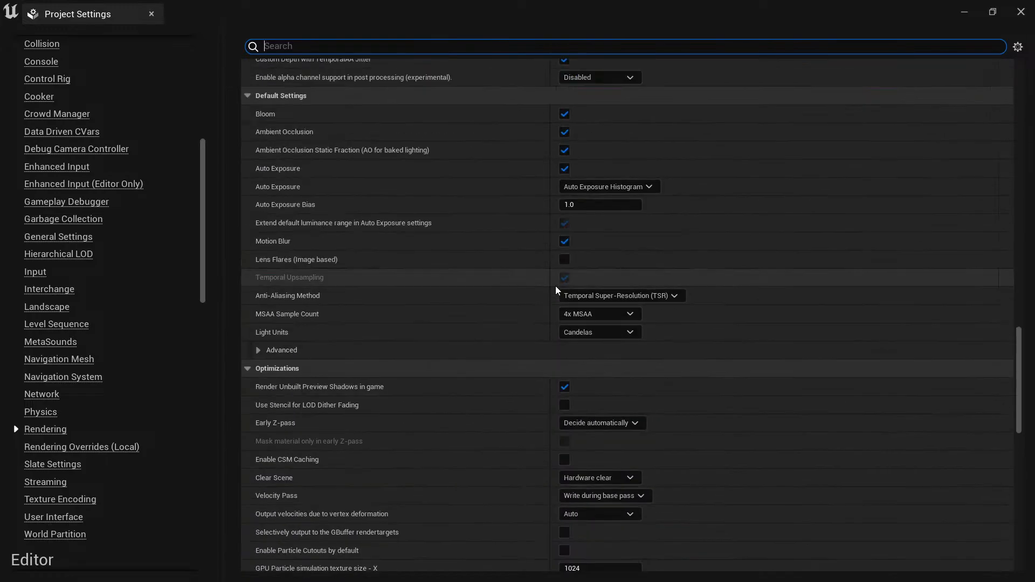
pyautogui.scroll(14, 557, 289)
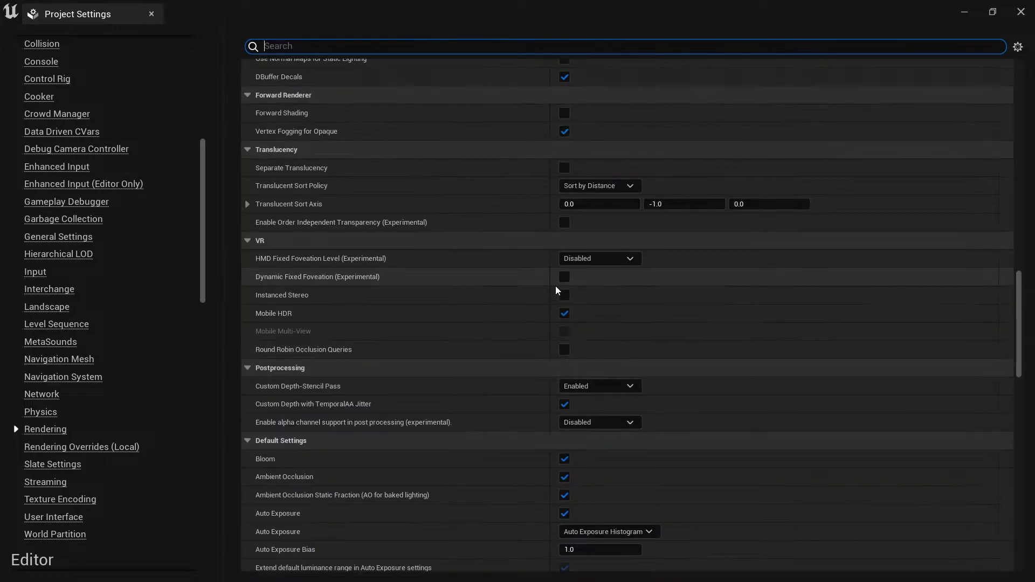
pyautogui.scroll(6, 557, 291)
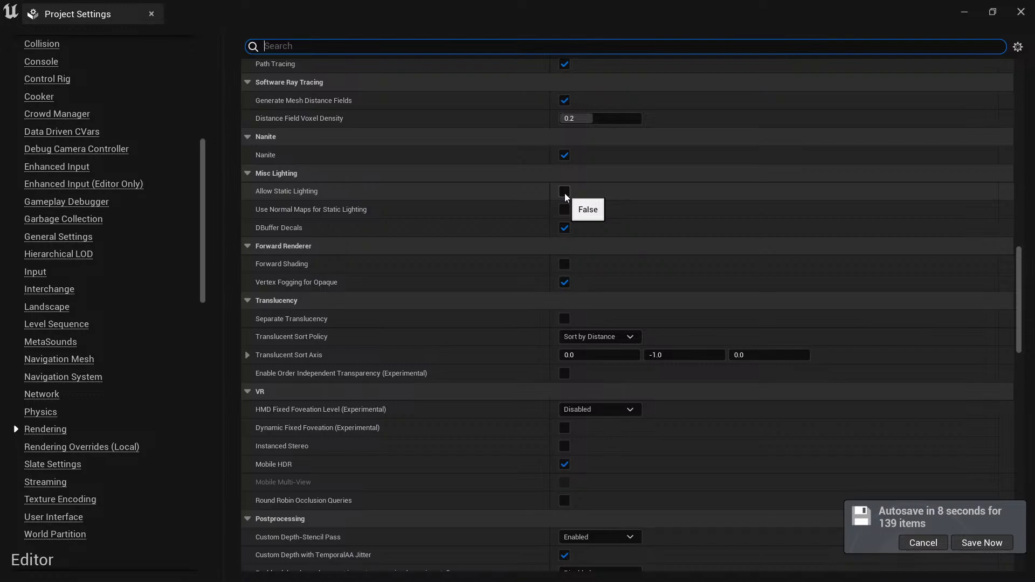
pyautogui.click(923, 542)
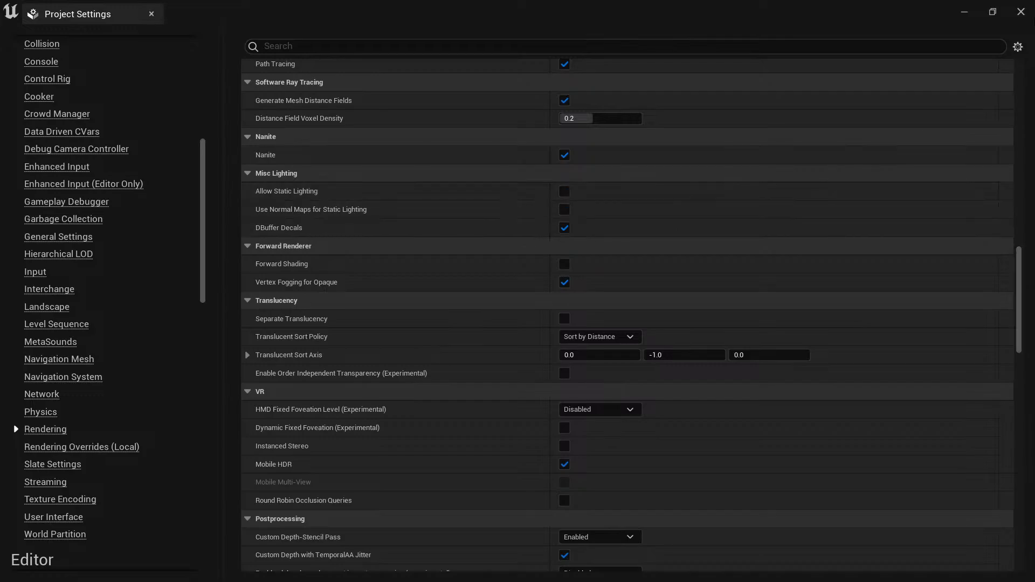
pyautogui.click(1021, 11)
# Deselect the SkyLight and switch the level editor from Animation Mode to Selection Mode.
pyautogui.moveTo(570, 245); pyautogui.dragTo(391, 259, button='right')
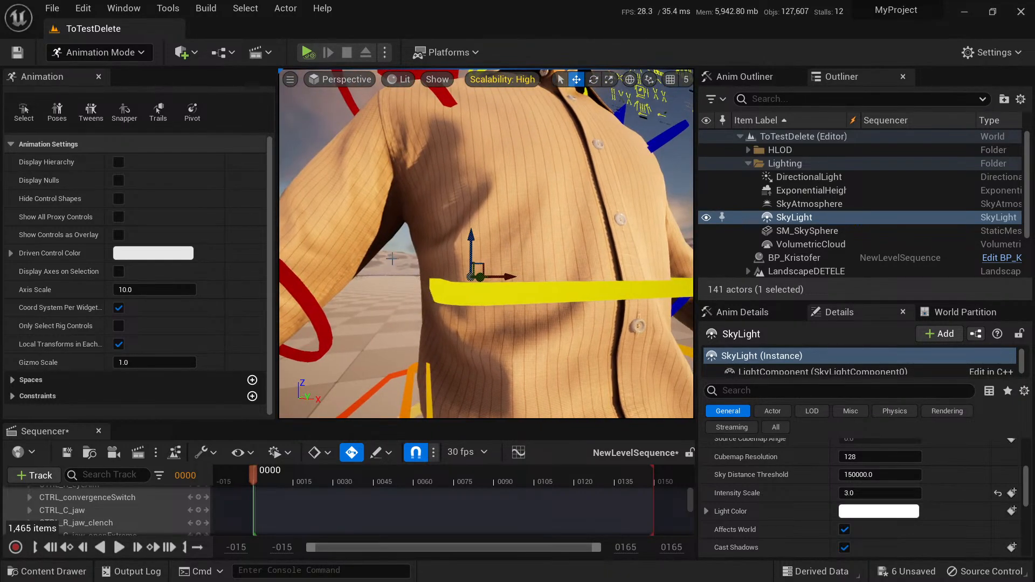
pyautogui.moveTo(418, 204); pyautogui.dragTo(601, 210, button='right')
pyautogui.moveTo(526, 215)
pyautogui.mouseDown(button='right')
pyautogui.moveTo(539, 216)
pyautogui.moveTo(523, 219)
pyautogui.mouseUp(button='right')
pyautogui.press('Escape')
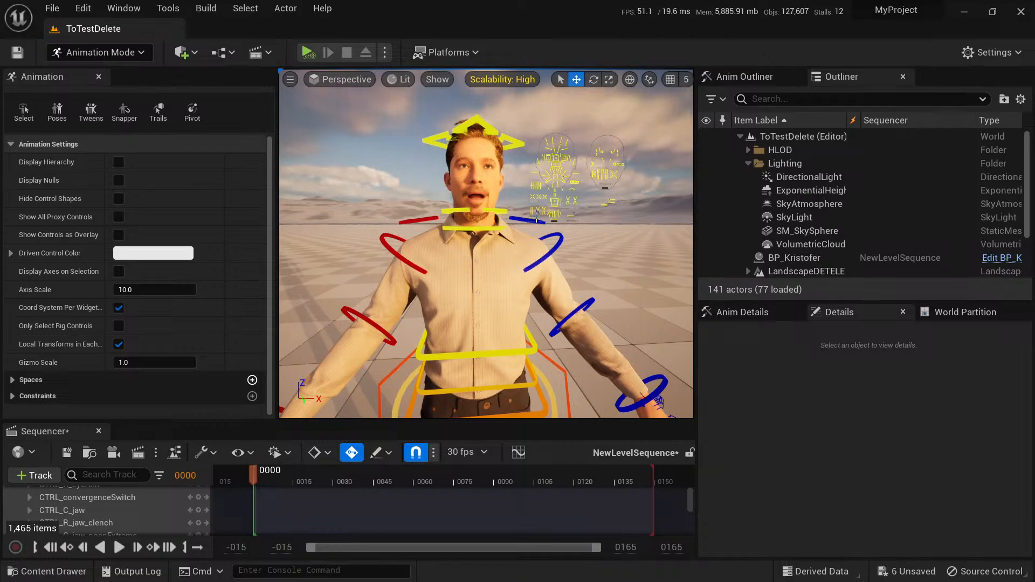
pyautogui.press('s')
pyautogui.moveTo(499, 243)
pyautogui.mouseDown(button='right')
pyautogui.moveTo(486, 256)
pyautogui.moveTo(495, 254)
pyautogui.mouseUp(button='right')
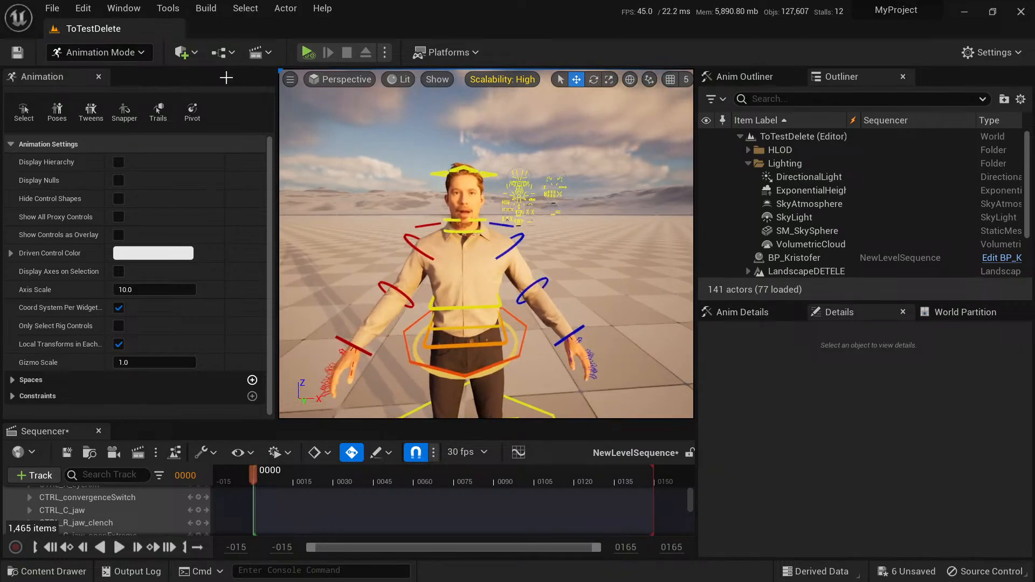
pyautogui.click(116, 54)
pyautogui.click(99, 74)
# Select the BP_Kristofer character in the level and close the Sequencer.
pyautogui.click(399, 243)
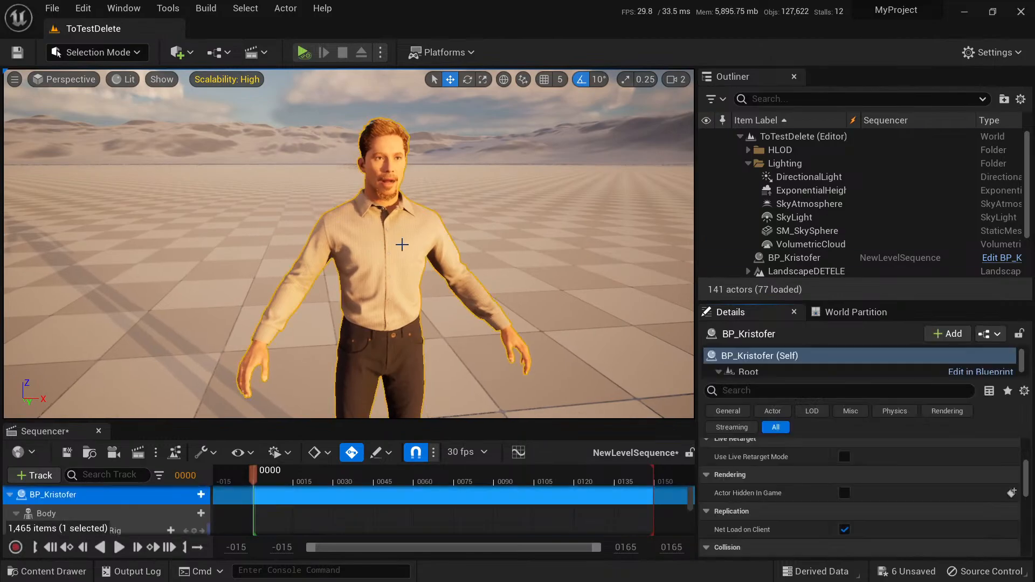
pyautogui.moveTo(399, 242); pyautogui.dragTo(298, 300, button='right')
pyautogui.press('s')
pyautogui.press('w')
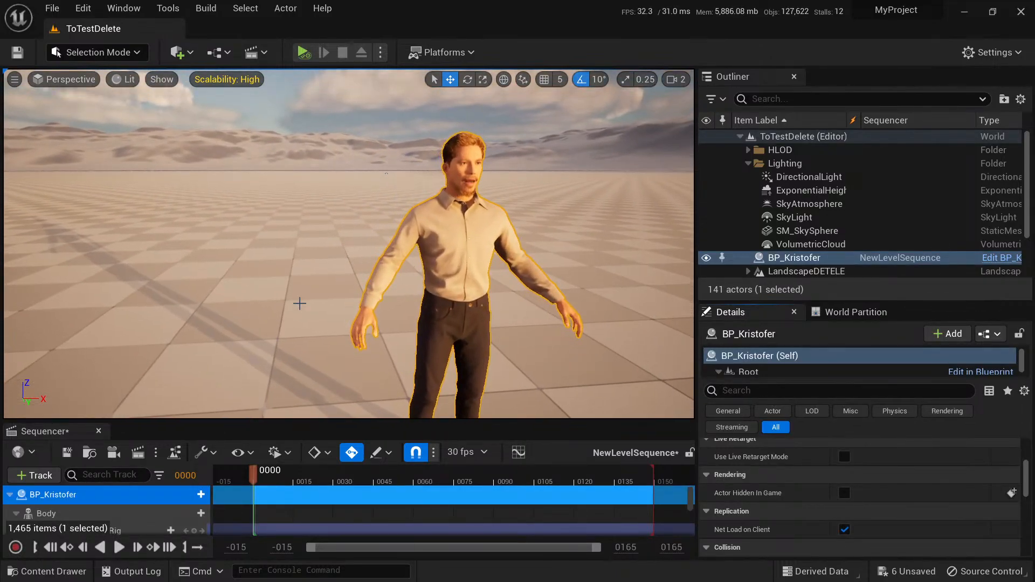
pyautogui.click(98, 431)
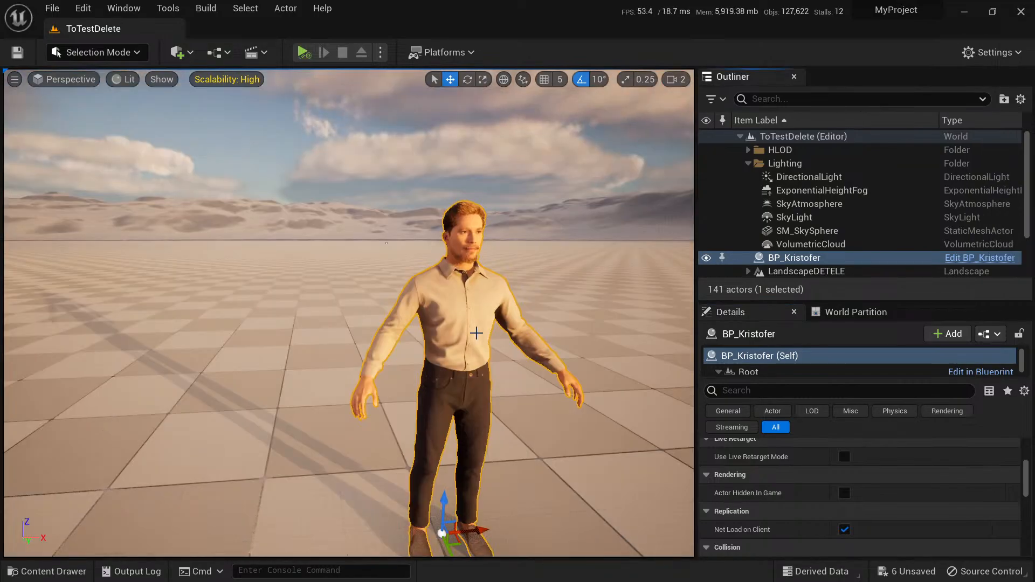
# Clear the character selection, collapse the Lighting folder and open the BP_Kristofer blueprint for editing.
pyautogui.press('d')
pyautogui.moveTo(476, 333); pyautogui.dragTo(372, 322, button='right')
pyautogui.press('w')
pyautogui.press('s')
pyautogui.press('Escape')
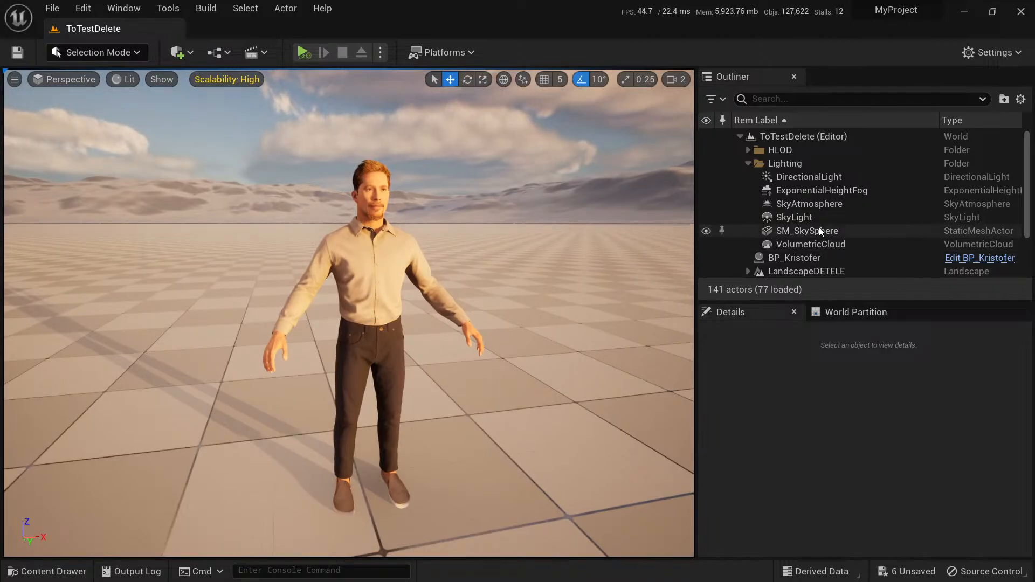
pyautogui.click(749, 164)
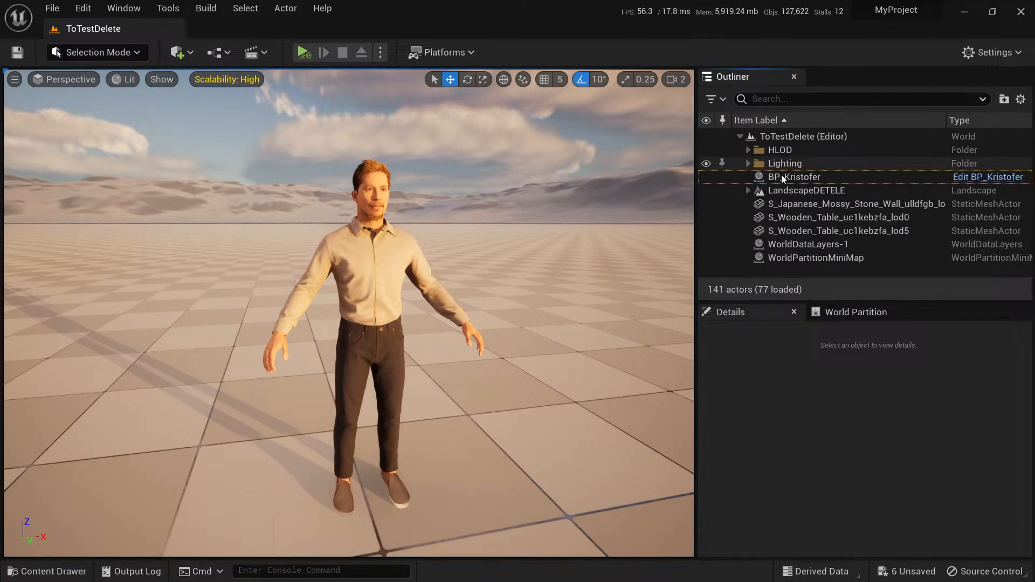
pyautogui.click(988, 177)
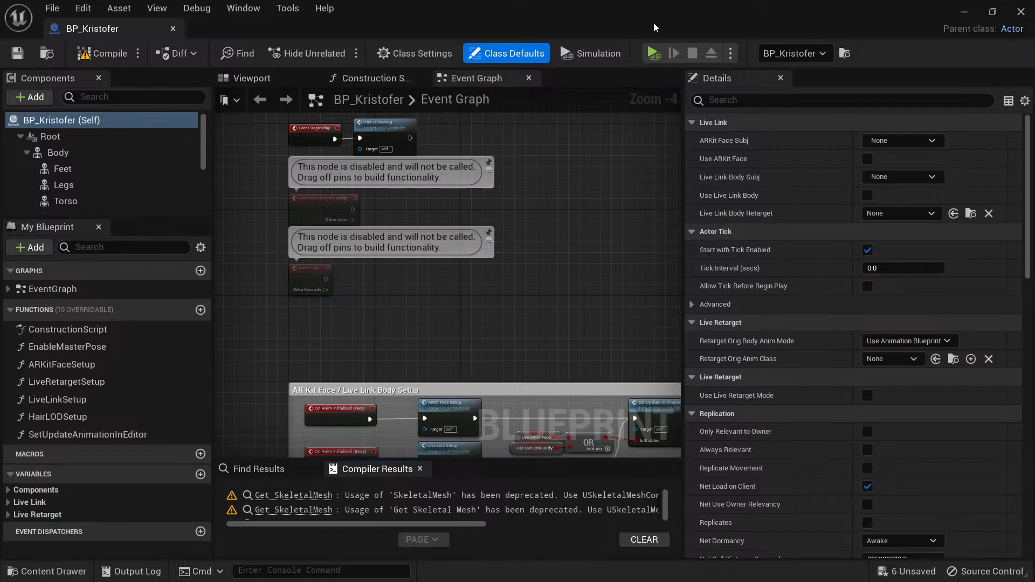
# Restore the blueprint editor to a floating window, move it around over the level editor and maximise it again.
pyautogui.moveTo(612, 13); pyautogui.dragTo(481, 317)
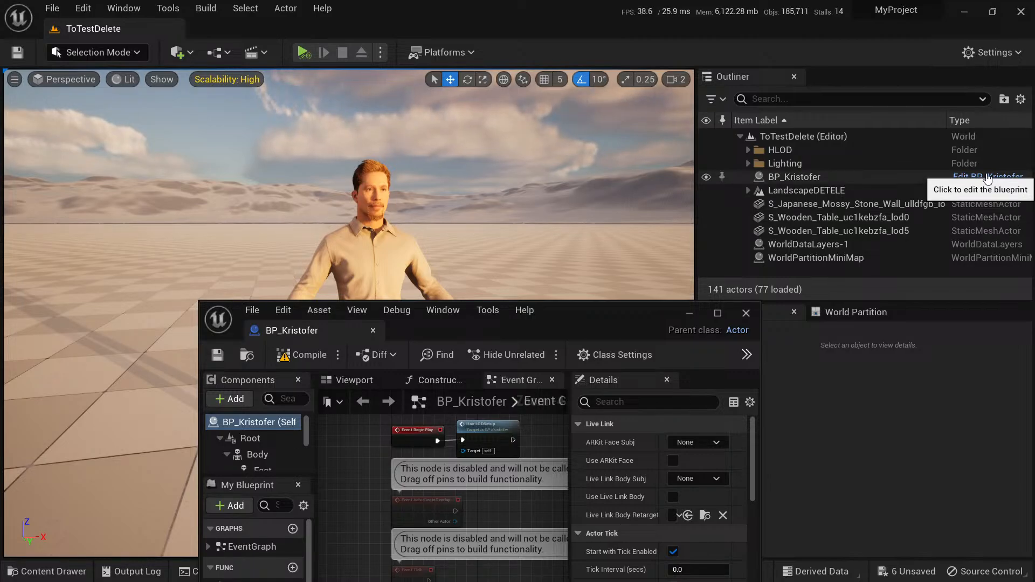
pyautogui.moveTo(610, 318); pyautogui.dragTo(544, 129)
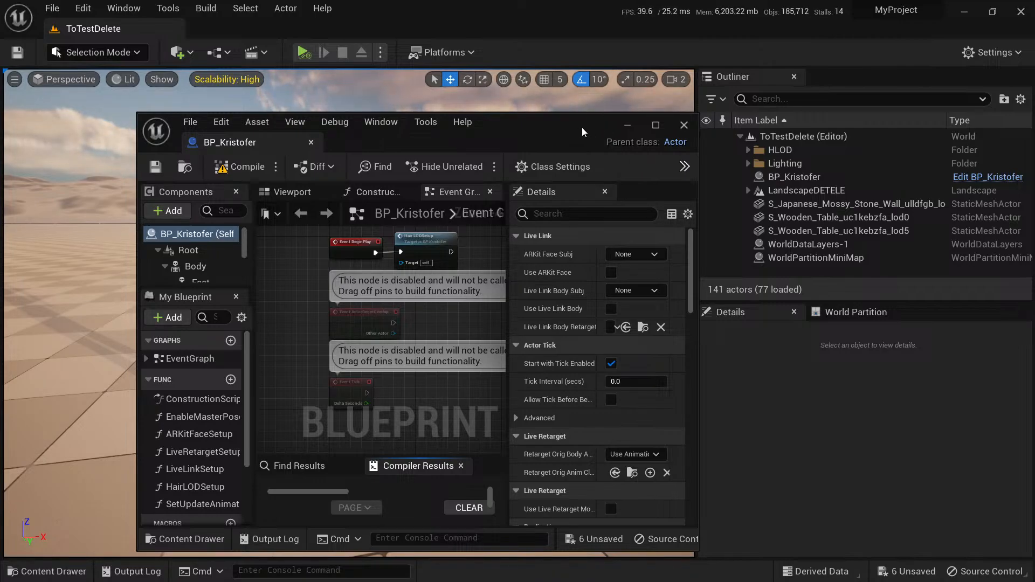
pyautogui.moveTo(581, 127); pyautogui.dragTo(635, 121)
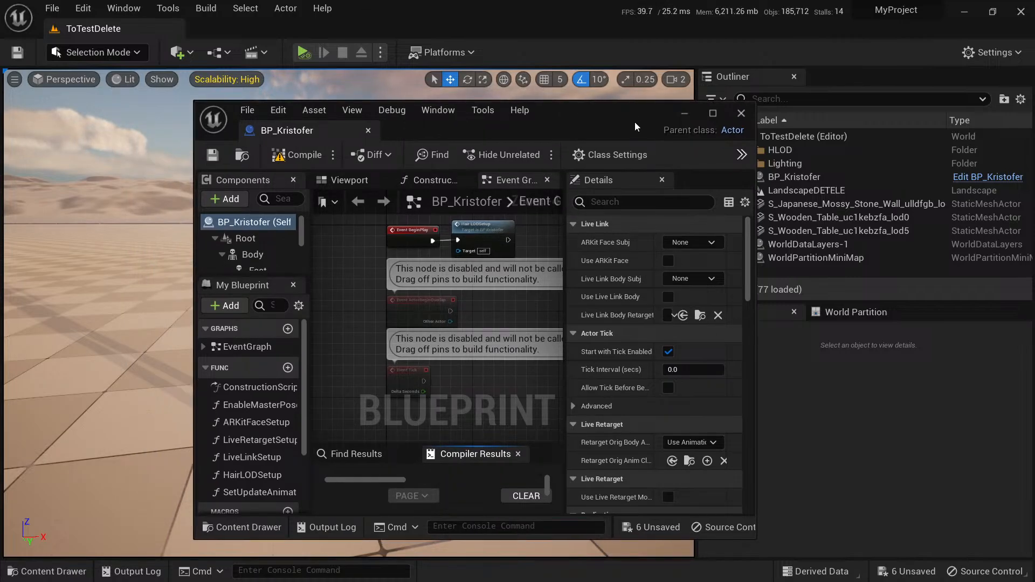
pyautogui.doubleClick(606, 114)
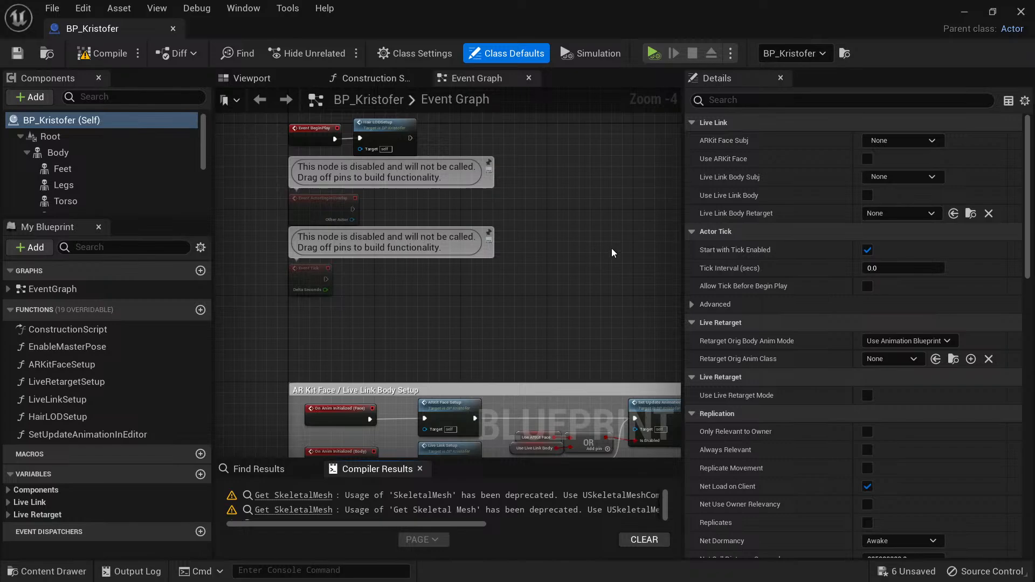
# Examine the BP_Kristofer event graph around the disabled event nodes and the AR Kit Face / Live Link Body Setup group.
pyautogui.moveTo(567, 267); pyautogui.dragTo(441, 286, button='right')
pyautogui.scroll(-3, 544, 178)
pyautogui.scroll(4, 464, 233)
pyautogui.scroll(-2, 461, 199)
pyautogui.scroll(-1, 461, 203)
pyautogui.scroll(2, 432, 278)
pyautogui.moveTo(363, 240); pyautogui.dragTo(448, 229, button='right')
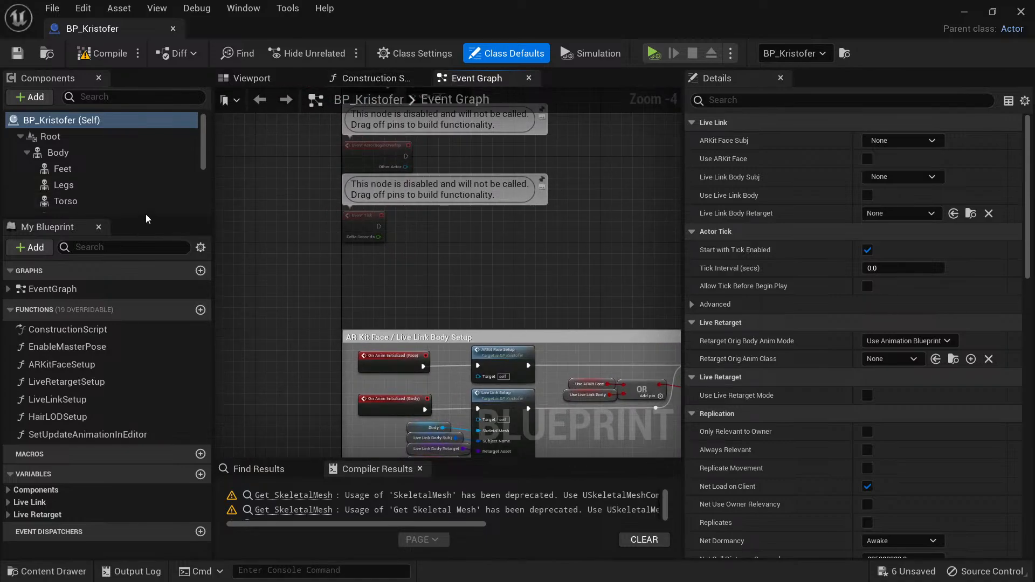
# Enlarge the component list, collapse the Face component and inspect the properties of the Root and Body components.
pyautogui.moveTo(143, 217); pyautogui.dragTo(133, 331)
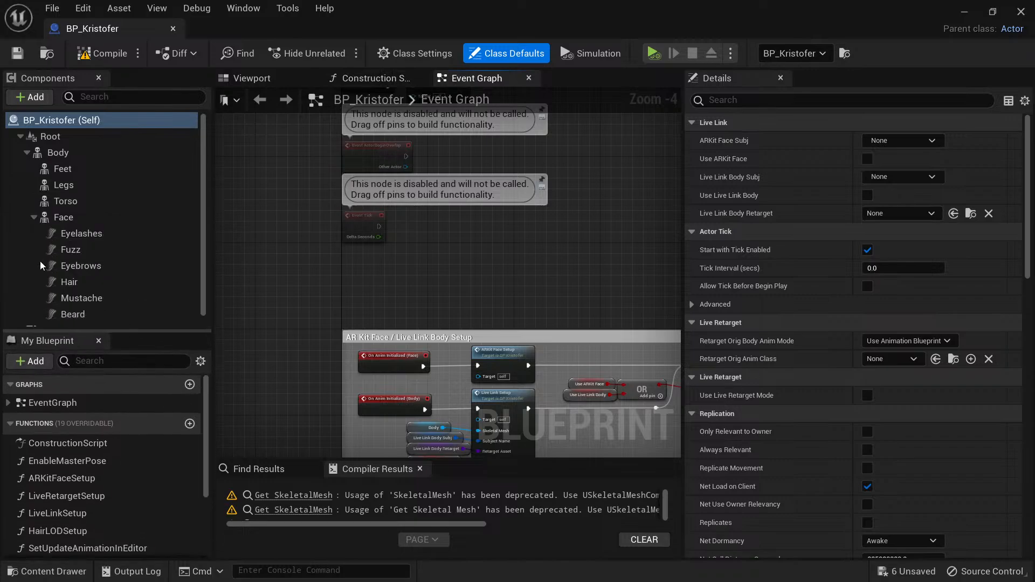
pyautogui.click(33, 217)
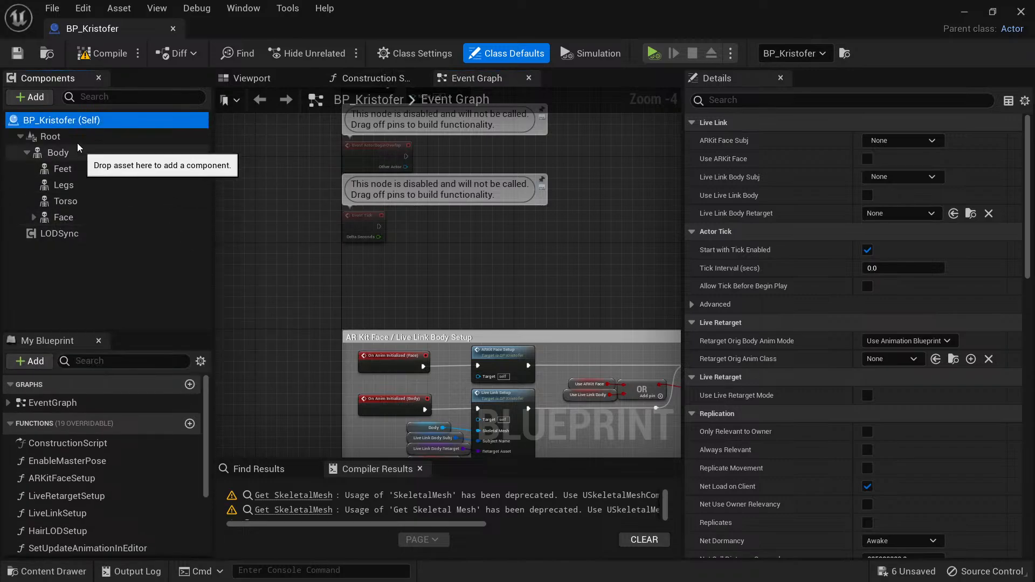
pyautogui.click(61, 142)
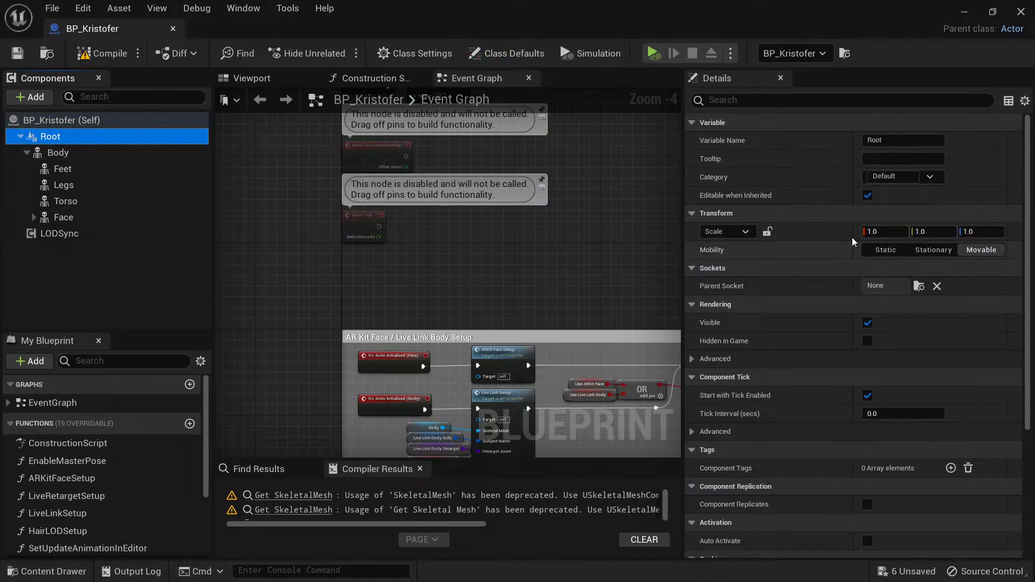
pyautogui.click(58, 153)
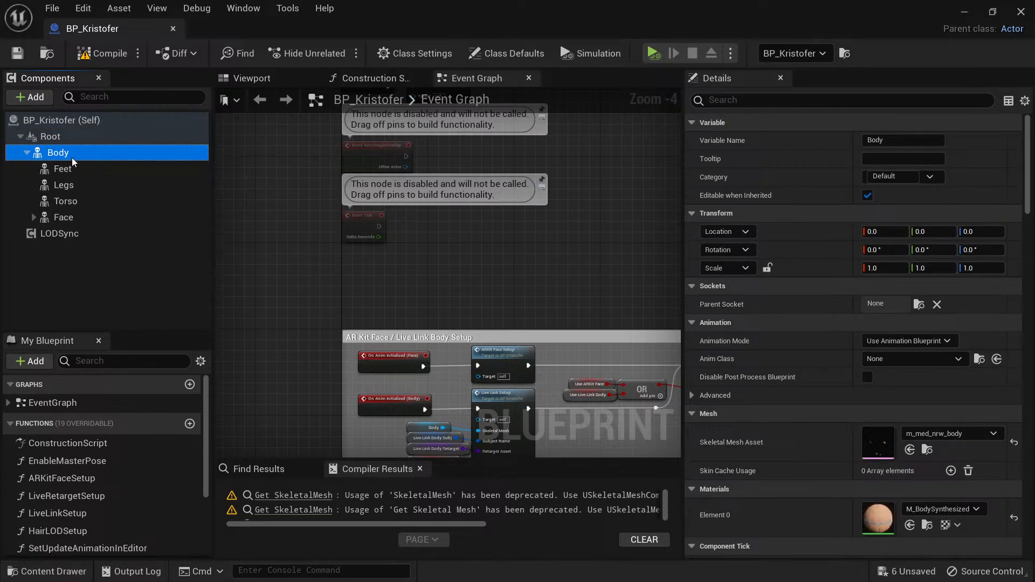
# Inspect the properties of the Root, Body, Feet, Torso and Face components one after another.
pyautogui.click(51, 138)
pyautogui.click(53, 152)
pyautogui.click(63, 169)
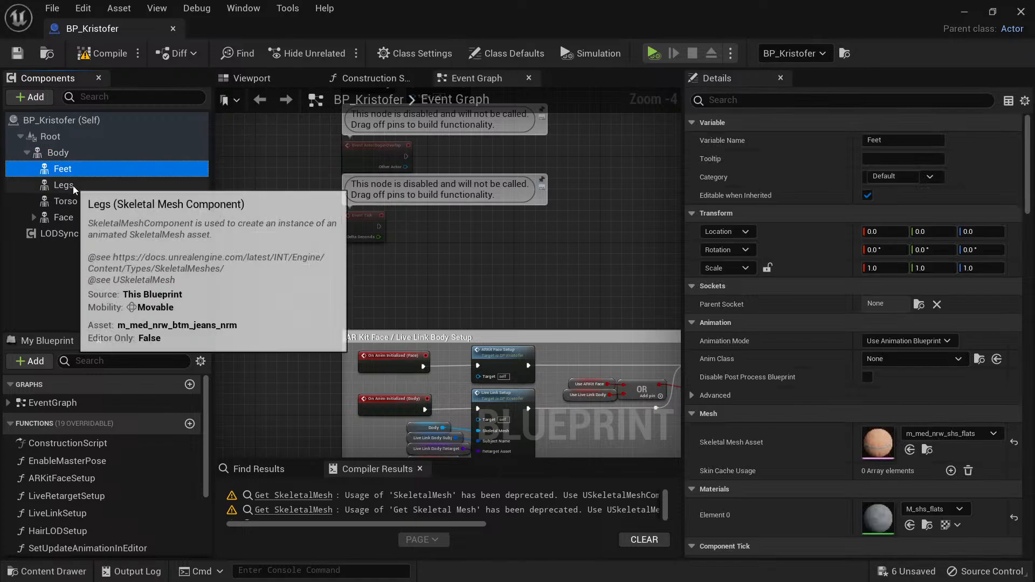
pyautogui.click(70, 205)
pyautogui.click(71, 217)
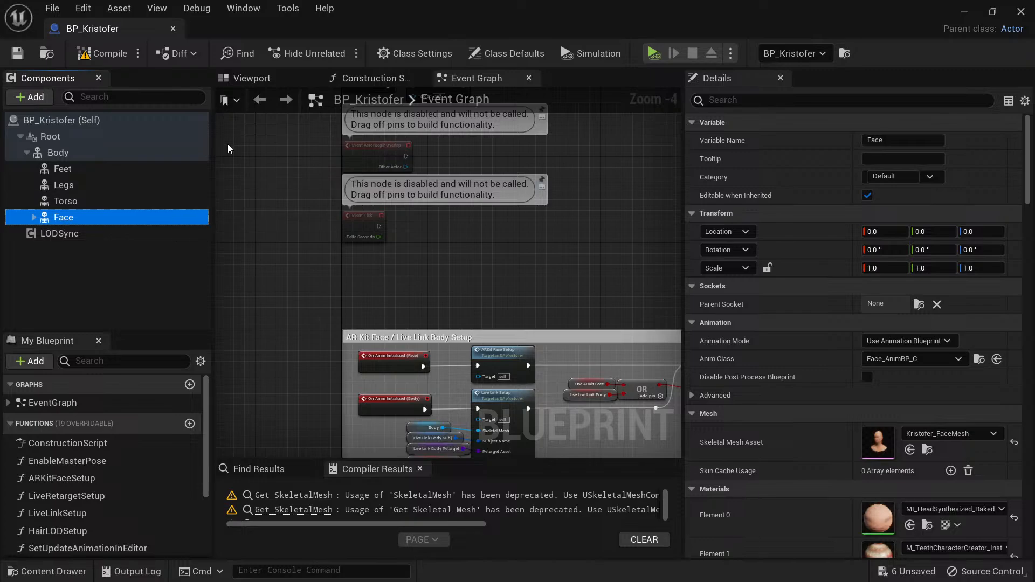
# Add a Skeletal Mesh component as a child of Body and keep its default name.
pyautogui.click(67, 152)
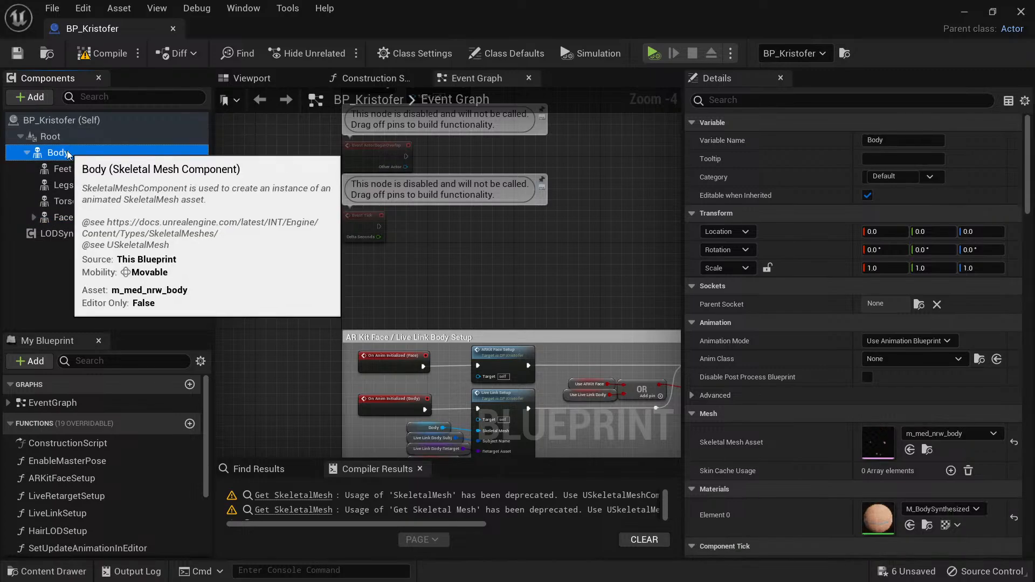
pyautogui.click(33, 97)
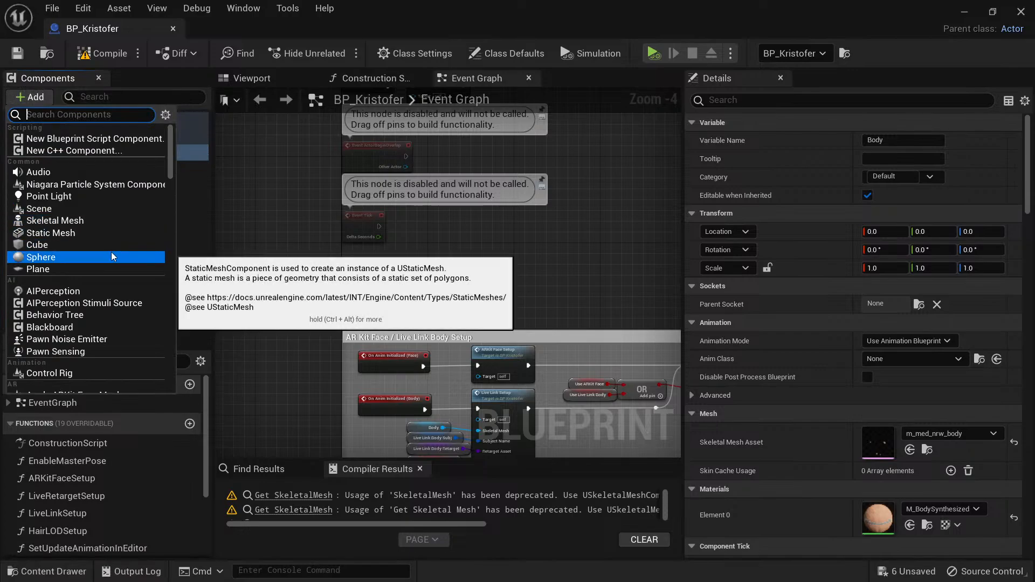
pyautogui.click(76, 226)
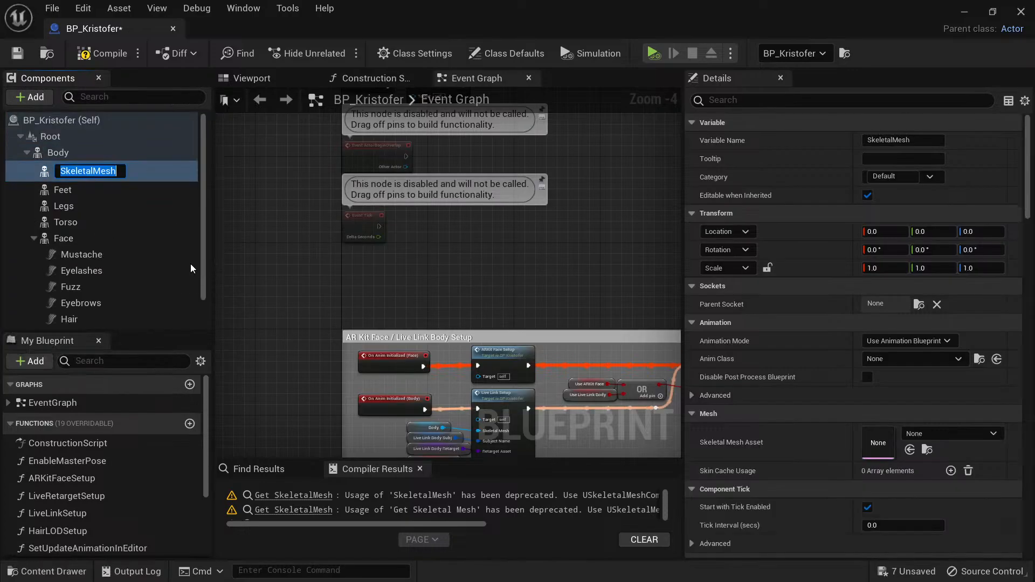
pyautogui.press('Return')
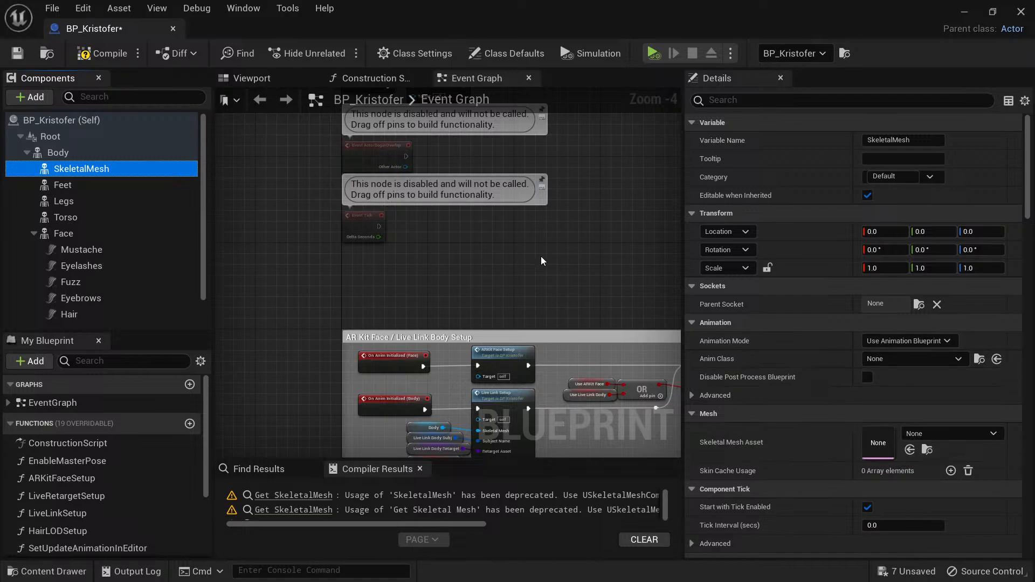
# Compare the properties of the new SkeletalMesh component with those of Feet and its parent Body.
pyautogui.click(68, 186)
pyautogui.click(72, 171)
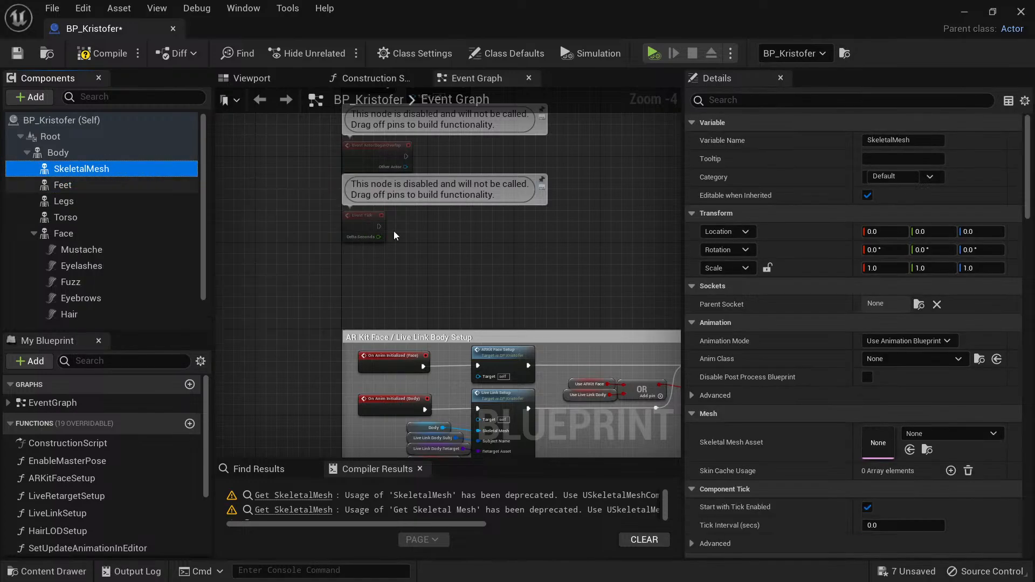
pyautogui.click(65, 153)
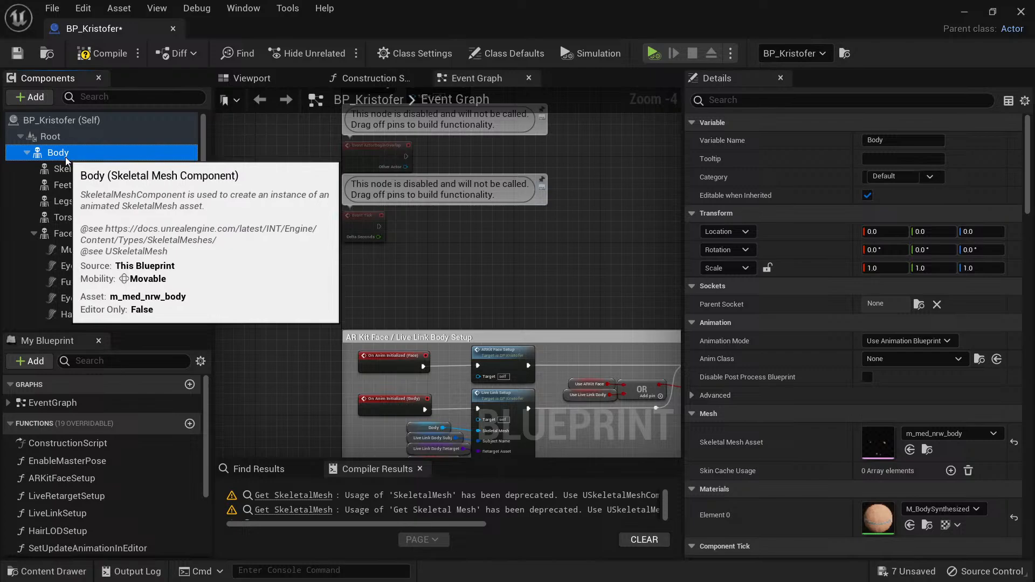
pyautogui.click(81, 170)
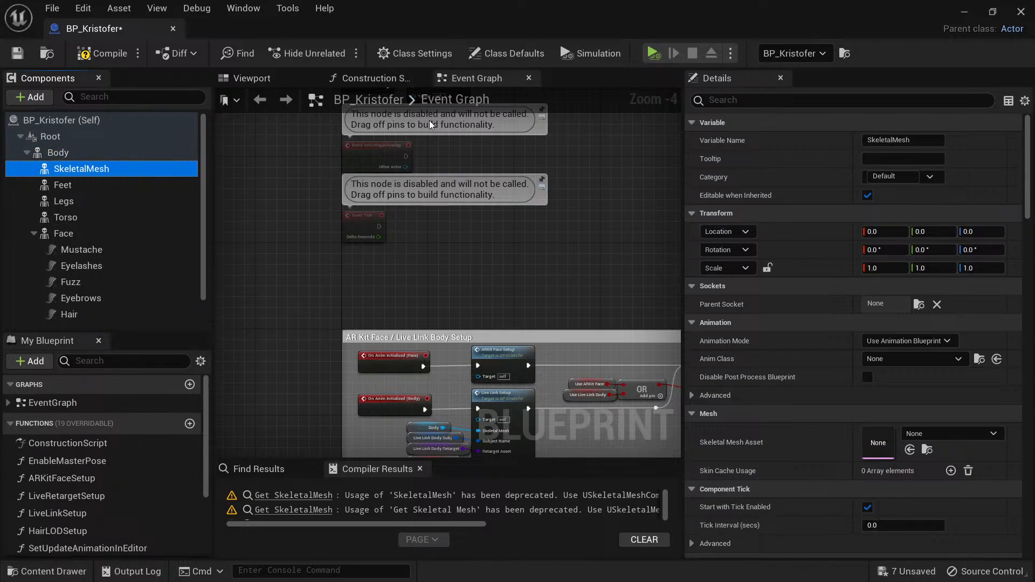
# Open the Construction Script graph, find its start and move the Feet reference node below the Construction Script entry node.
pyautogui.click(388, 80)
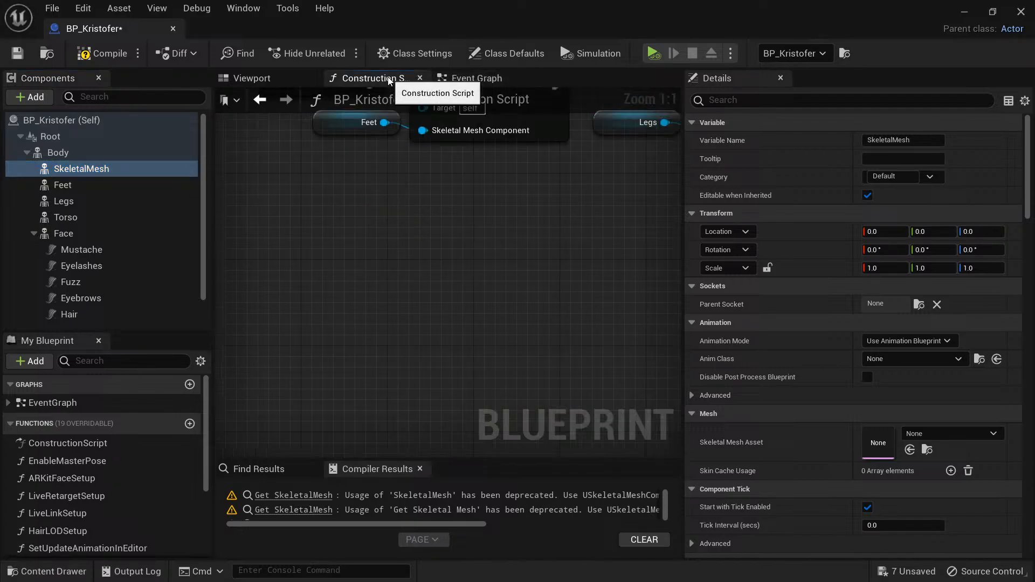
pyautogui.scroll(4, 476, 368)
pyautogui.moveTo(476, 368); pyautogui.dragTo(338, 378, button='right')
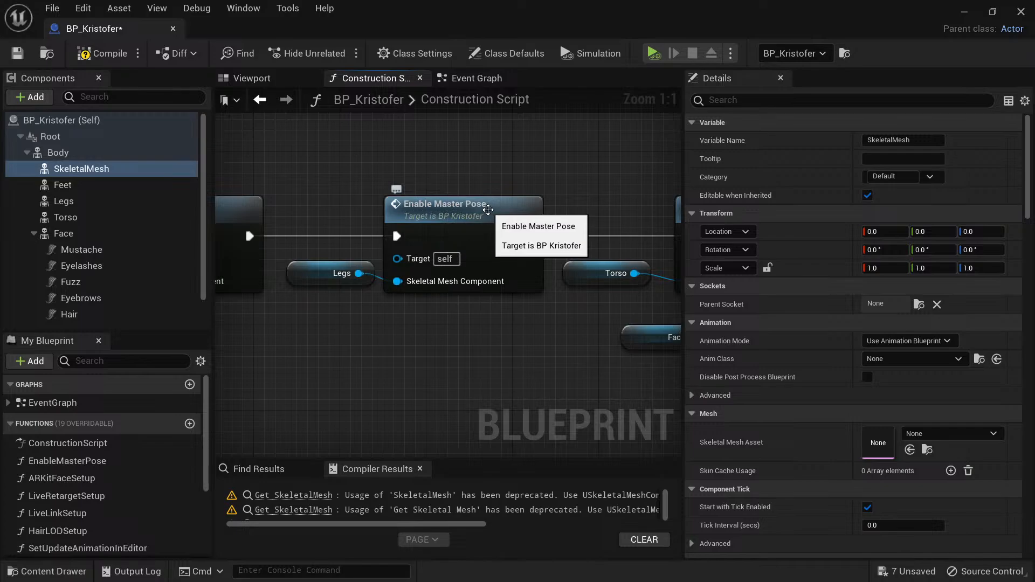
pyautogui.moveTo(589, 334); pyautogui.dragTo(871, 317, button='right')
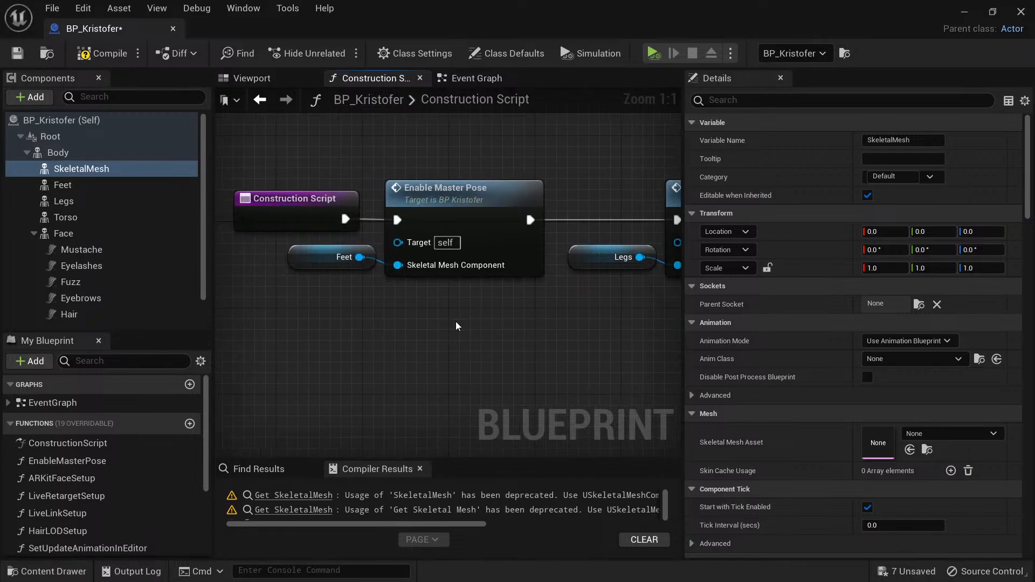
pyautogui.moveTo(454, 322); pyautogui.dragTo(487, 322, button='right')
pyautogui.moveTo(46, 195); pyautogui.dragTo(320, 294)
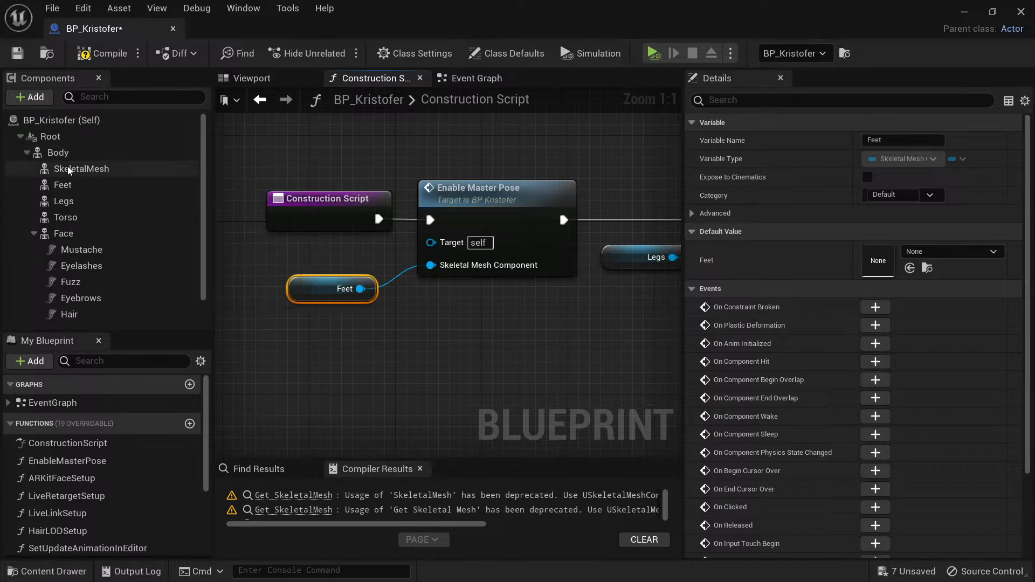
# Examine how the Feet, Legs and Torso components each feed an Enable Master Pose node in the Construction Script.
pyautogui.click(60, 154)
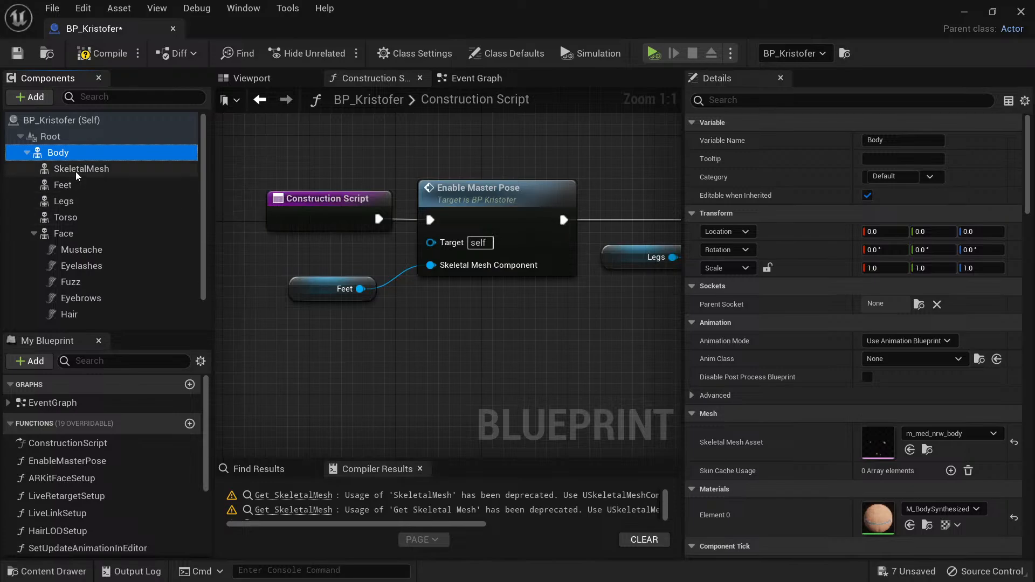
pyautogui.click(76, 170)
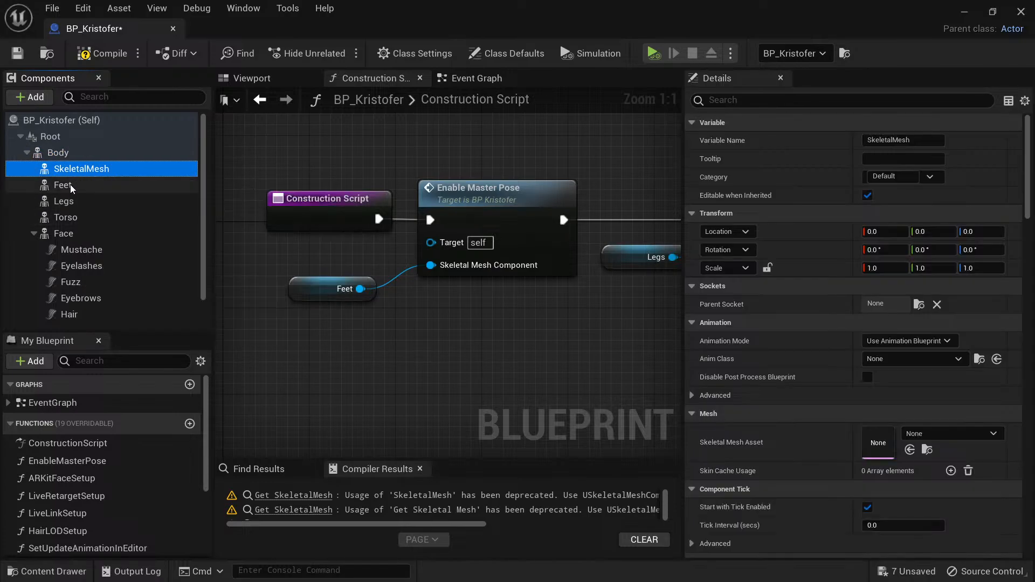
pyautogui.click(70, 184)
pyautogui.click(451, 247)
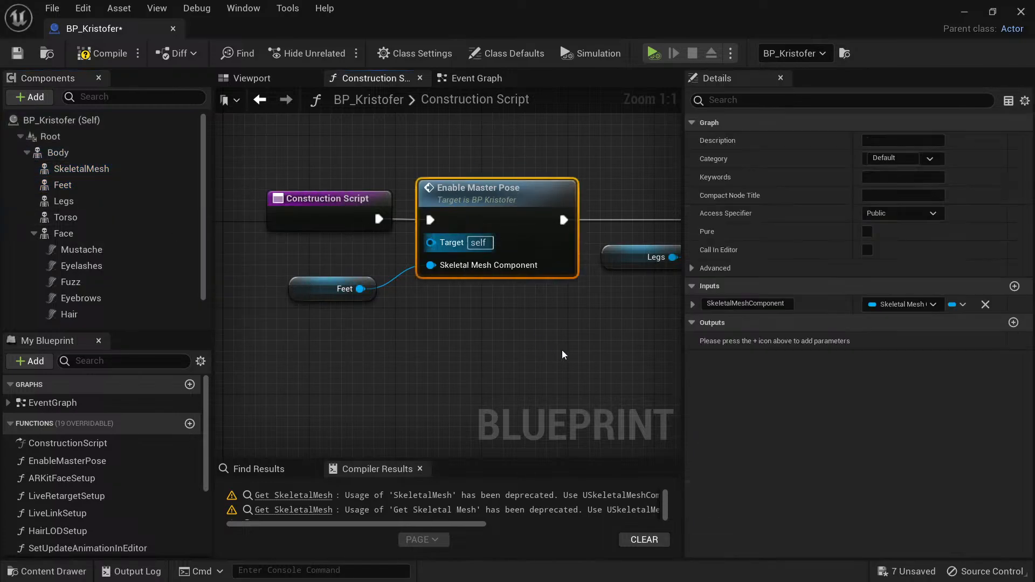
pyautogui.moveTo(562, 350); pyautogui.dragTo(471, 199, button='right')
pyautogui.moveTo(412, 128); pyautogui.dragTo(328, 280)
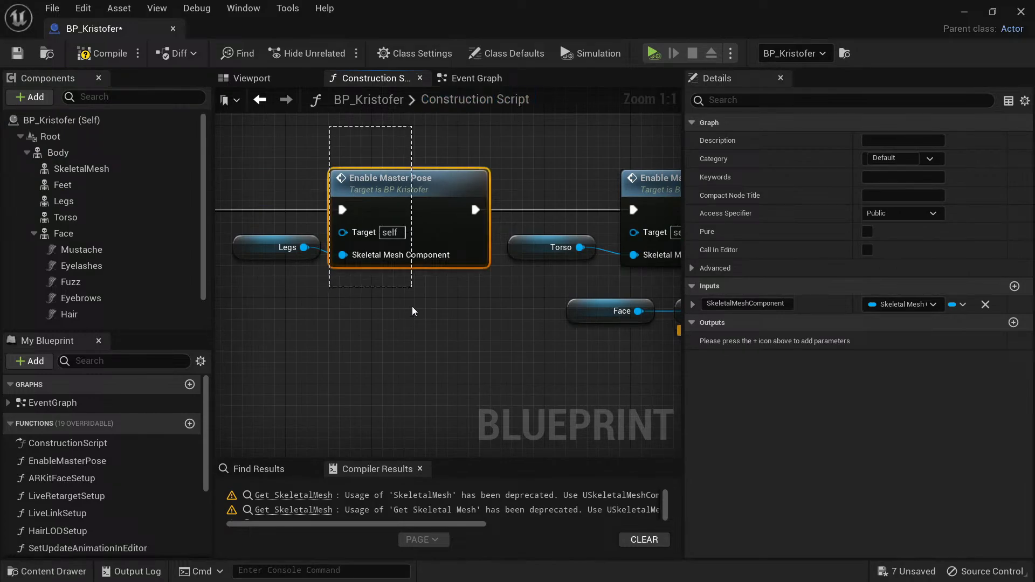
pyautogui.moveTo(563, 333); pyautogui.dragTo(469, 334, button='right')
pyautogui.moveTo(616, 147); pyautogui.dragTo(484, 276)
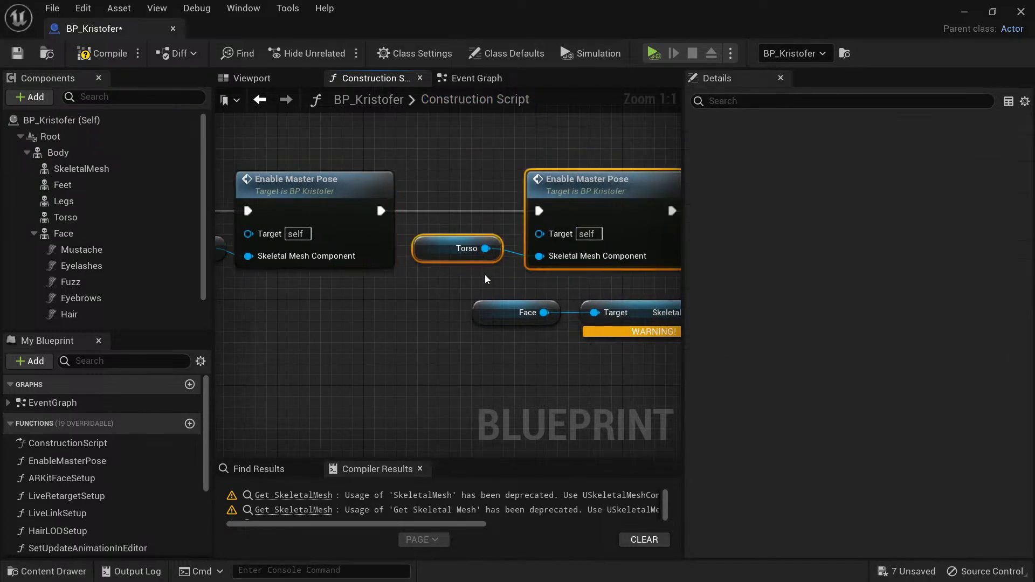
pyautogui.moveTo(573, 382); pyautogui.dragTo(444, 387, button='right')
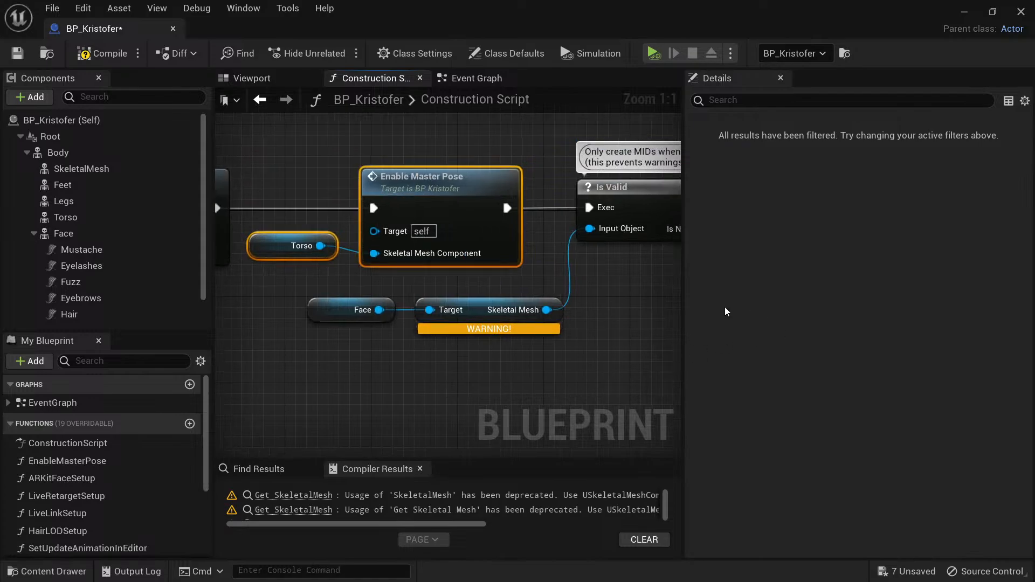
pyautogui.moveTo(624, 291); pyautogui.dragTo(680, 300, button='right')
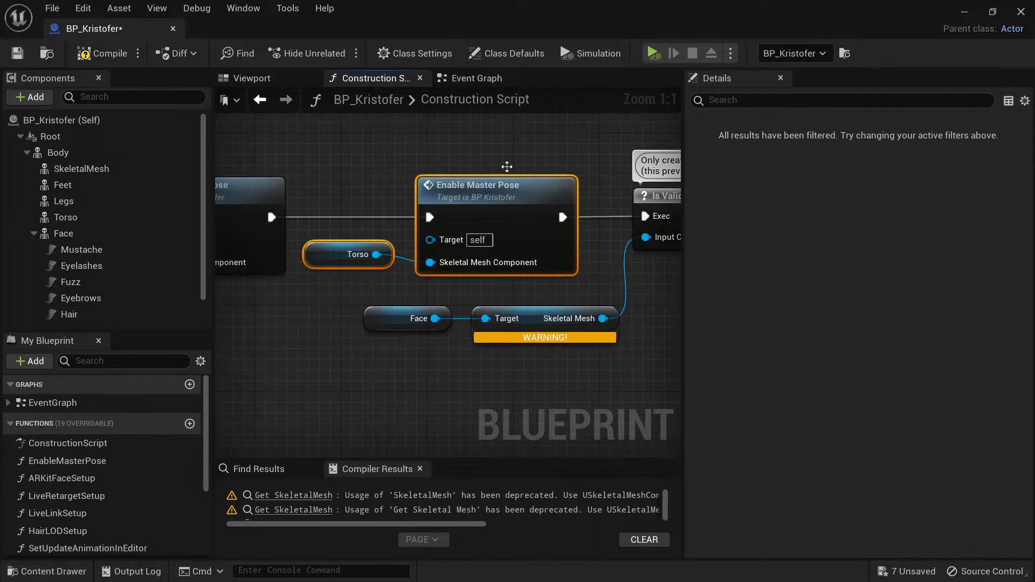
pyautogui.moveTo(497, 129); pyautogui.dragTo(363, 270)
pyautogui.moveTo(664, 263); pyautogui.dragTo(526, 270, button='right')
# Move the Construction Script entry node away from the Feet's Enable Master Pose node to open a gap between them.
pyautogui.scroll(-4, 533, 271)
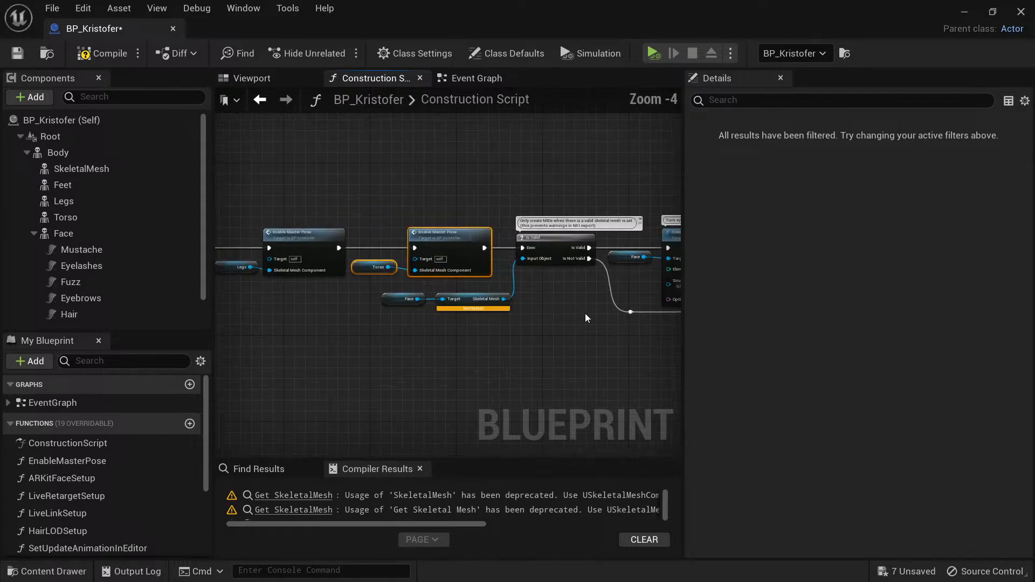
pyautogui.moveTo(457, 333); pyautogui.dragTo(578, 314, button='right')
pyautogui.scroll(-3, 546, 329)
pyautogui.scroll(5, 509, 289)
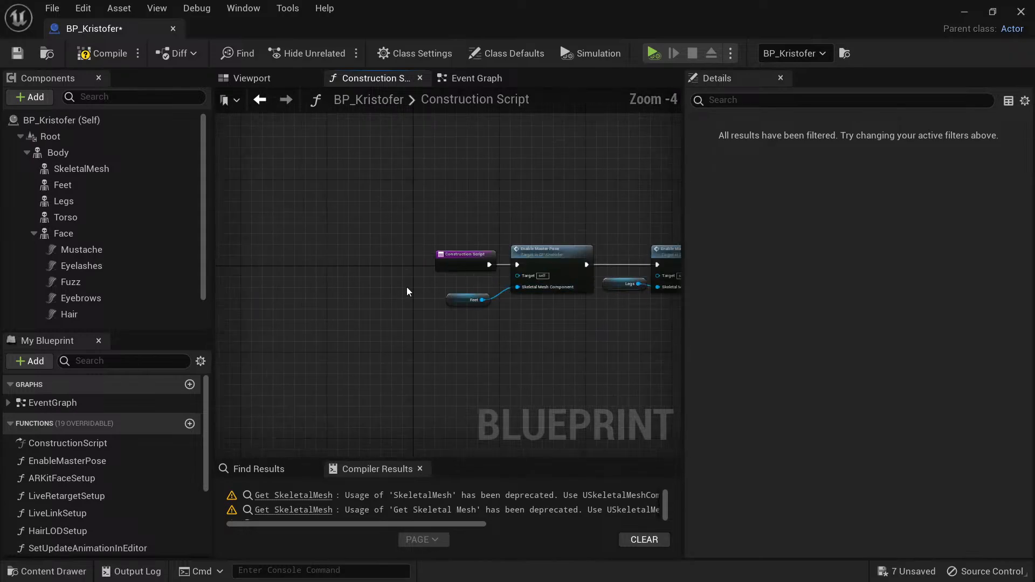
pyautogui.moveTo(464, 237); pyautogui.dragTo(291, 229)
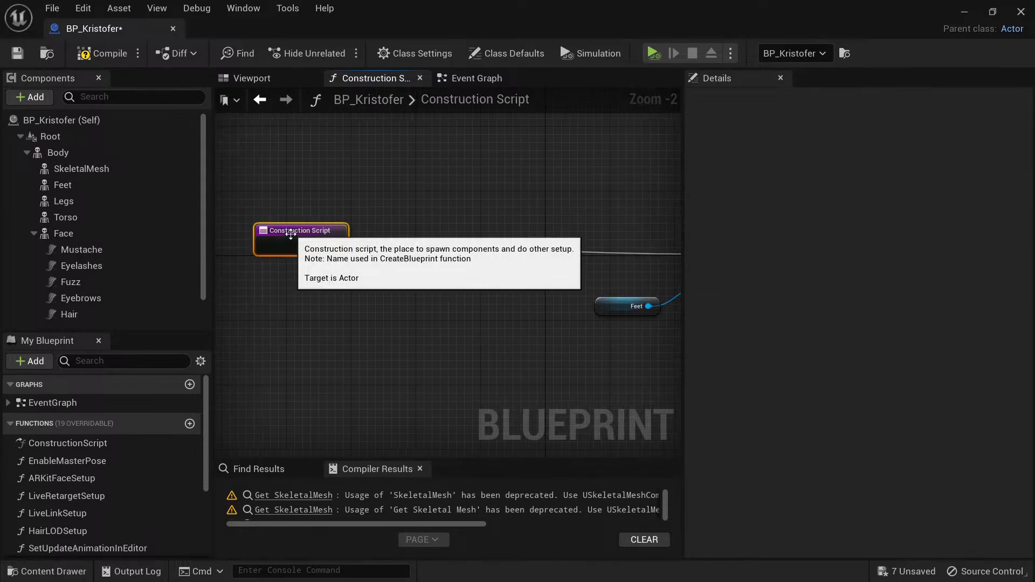
# Duplicate the Feet's Enable Master Pose node and place the copy between the Construction Script entry and the original.
pyautogui.moveTo(608, 232); pyautogui.dragTo(325, 231, button='right')
pyautogui.moveTo(428, 184); pyautogui.dragTo(406, 235)
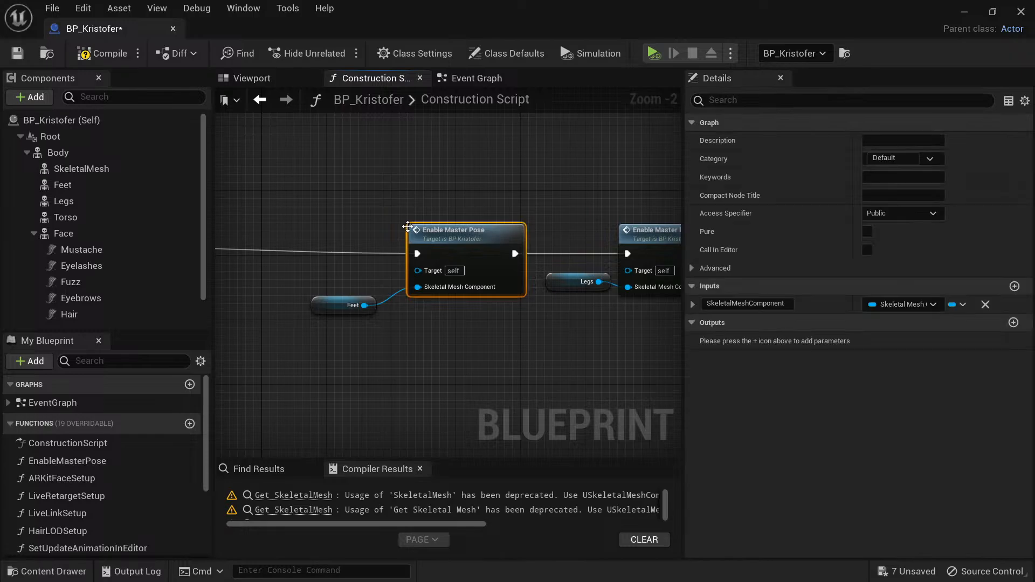
pyautogui.moveTo(246, 199); pyautogui.dragTo(403, 196, button='right')
pyautogui.hotkey('ctrl', 'v')
pyautogui.moveTo(469, 204); pyautogui.dragTo(372, 203)
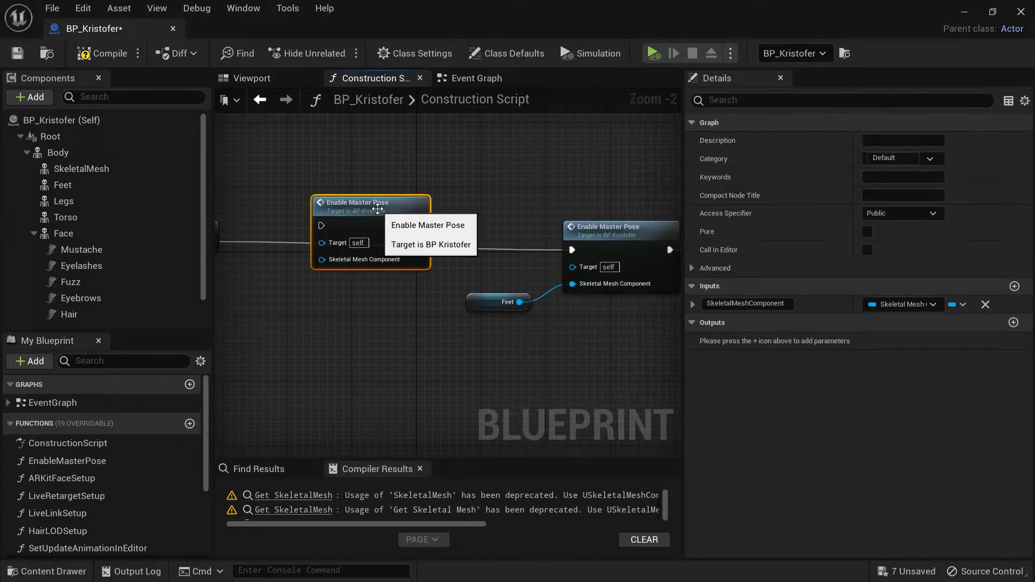
# Wire the execution flow from the Construction Script entry through the new Enable Master Pose node into the Feet's one.
pyautogui.moveTo(283, 194); pyautogui.dragTo(341, 194, button='right')
pyautogui.moveTo(265, 243); pyautogui.dragTo(381, 227)
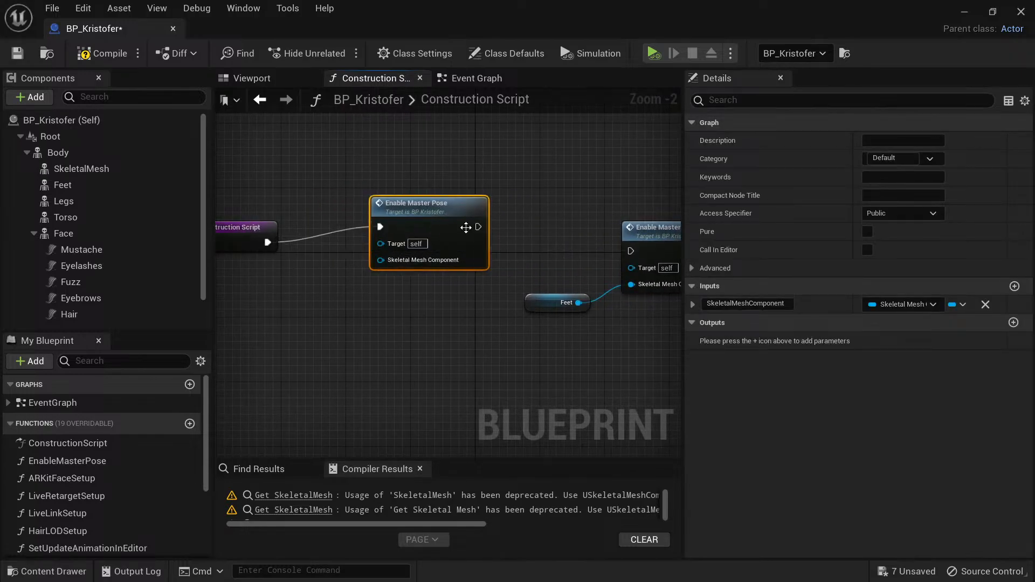
pyautogui.moveTo(478, 227); pyautogui.dragTo(641, 252)
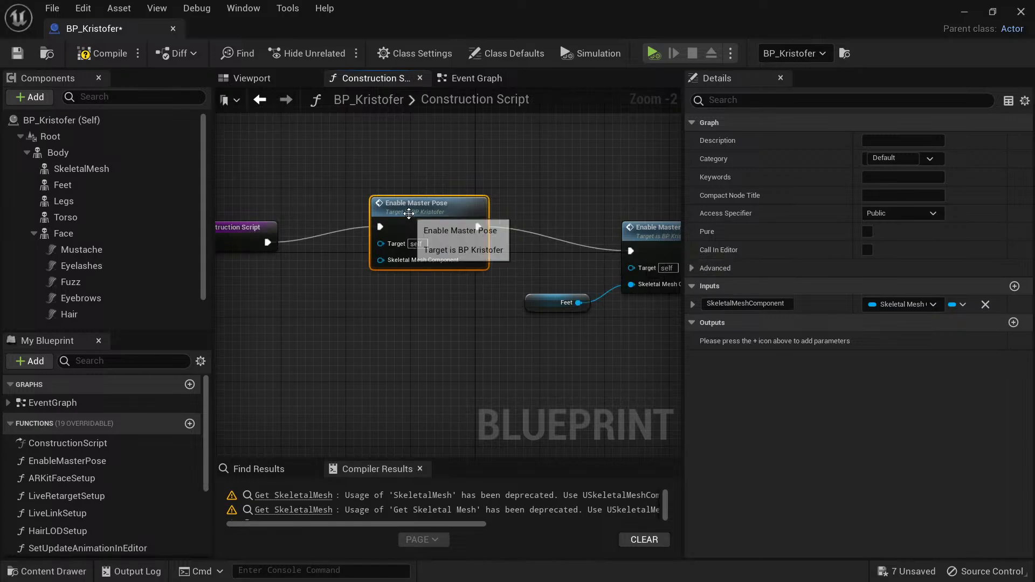
# Feed a SkeletalMesh component reference into the new Enable Master Pose node's Skeletal Mesh Component input and compile the blueprint.
pyautogui.moveTo(410, 209); pyautogui.dragTo(417, 217)
pyautogui.moveTo(73, 170); pyautogui.dragTo(389, 272)
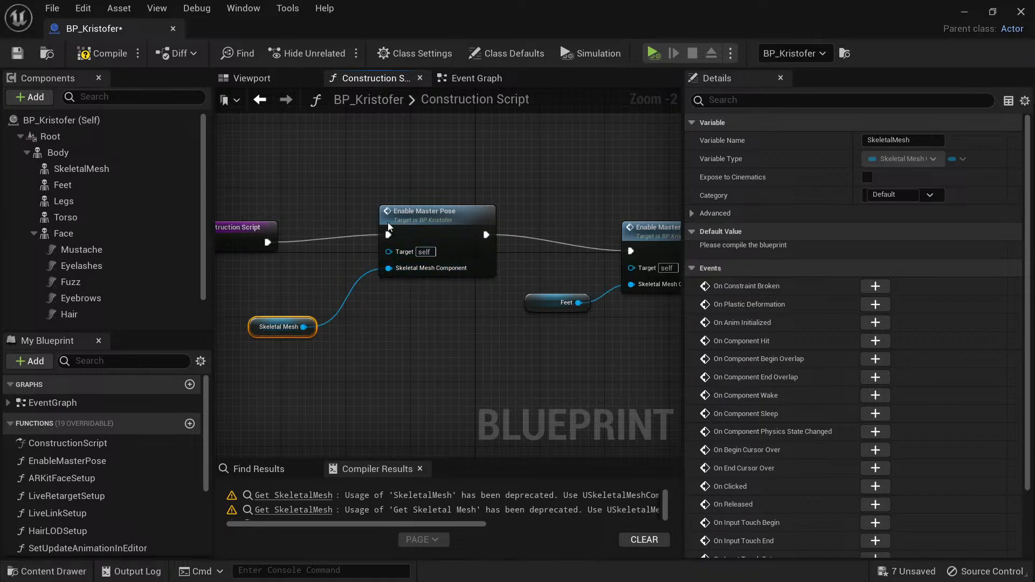
pyautogui.click(102, 53)
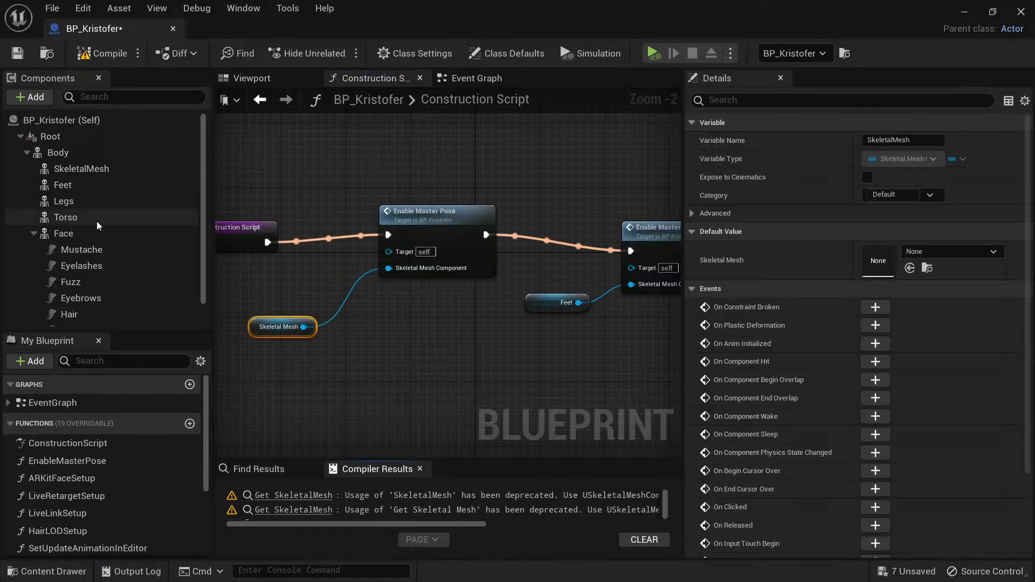
# Rename the SkeletalMesh component under Body as Hat.
pyautogui.click(70, 169)
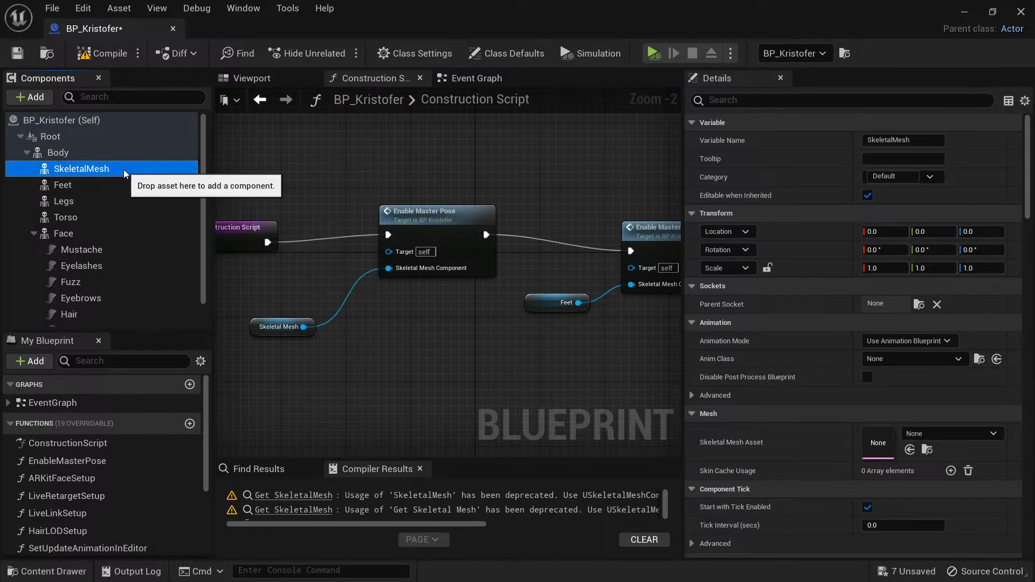
pyautogui.doubleClick(93, 171)
pyautogui.write('Hat')
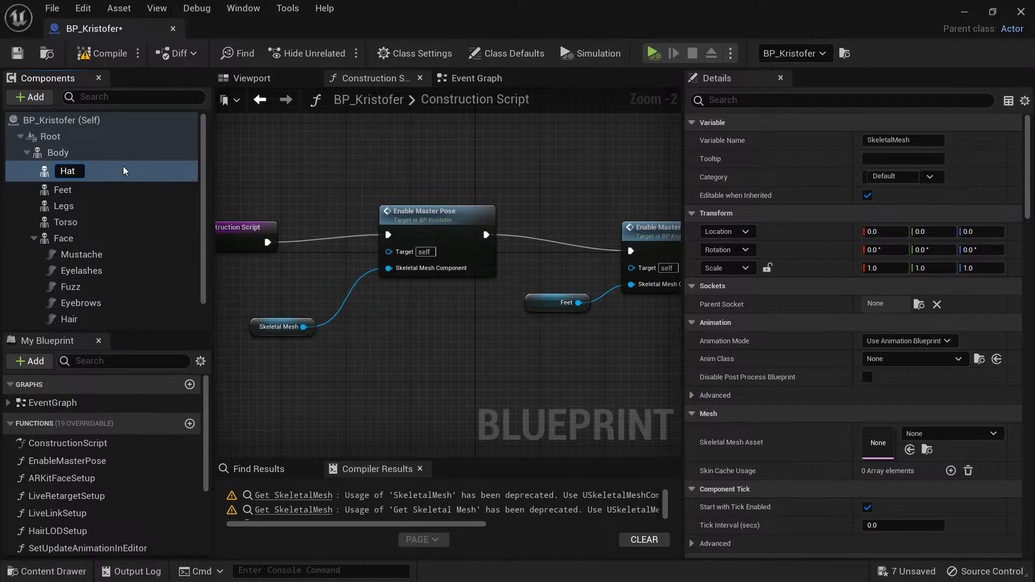
pyautogui.press('Return')
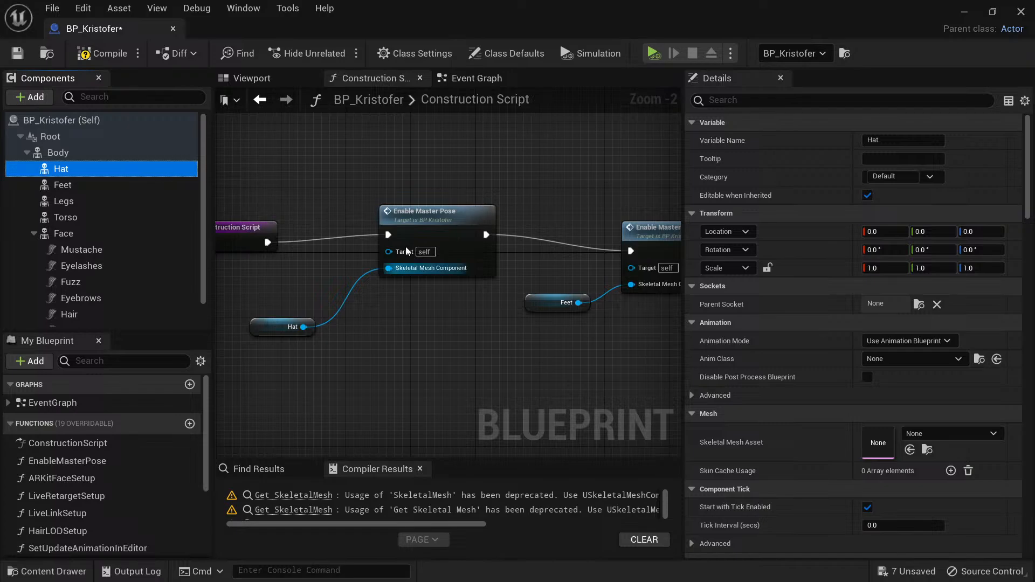
# Browse the skeletal mesh assets available for the Hat component and close the list without choosing one.
pyautogui.click(933, 434)
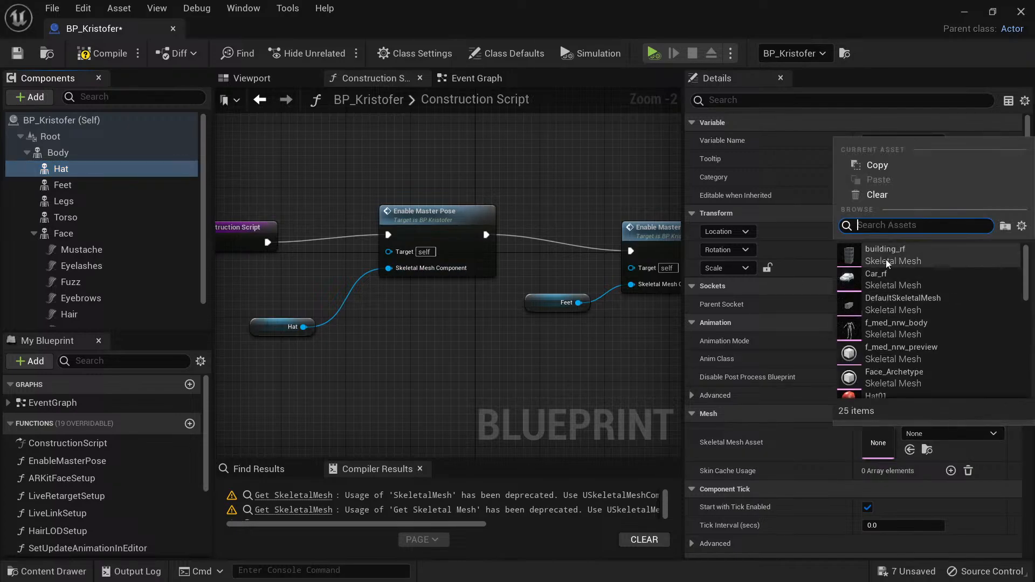
pyautogui.scroll(-3, 898, 318)
pyautogui.scroll(-1, 897, 318)
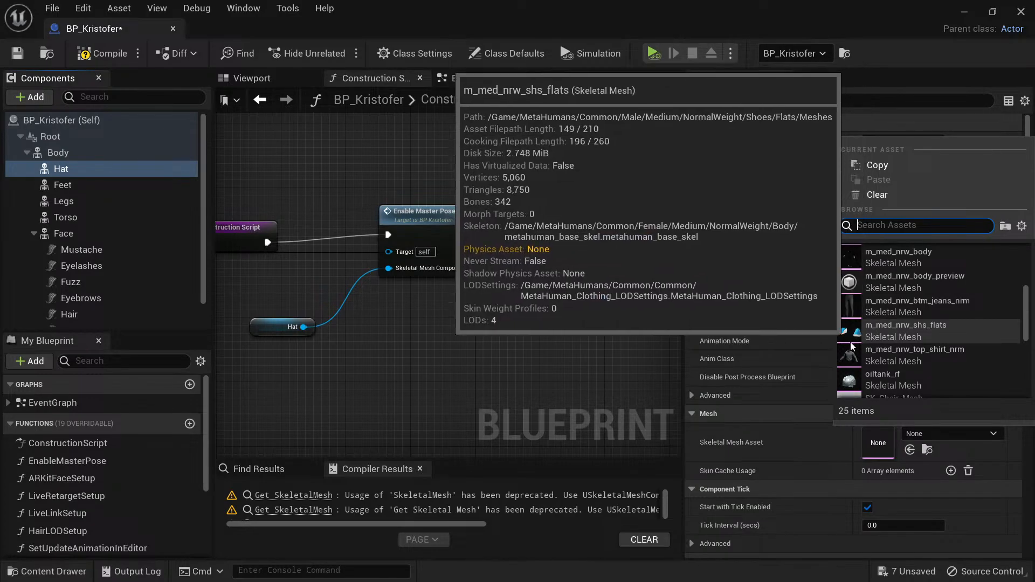
pyautogui.click(528, 358)
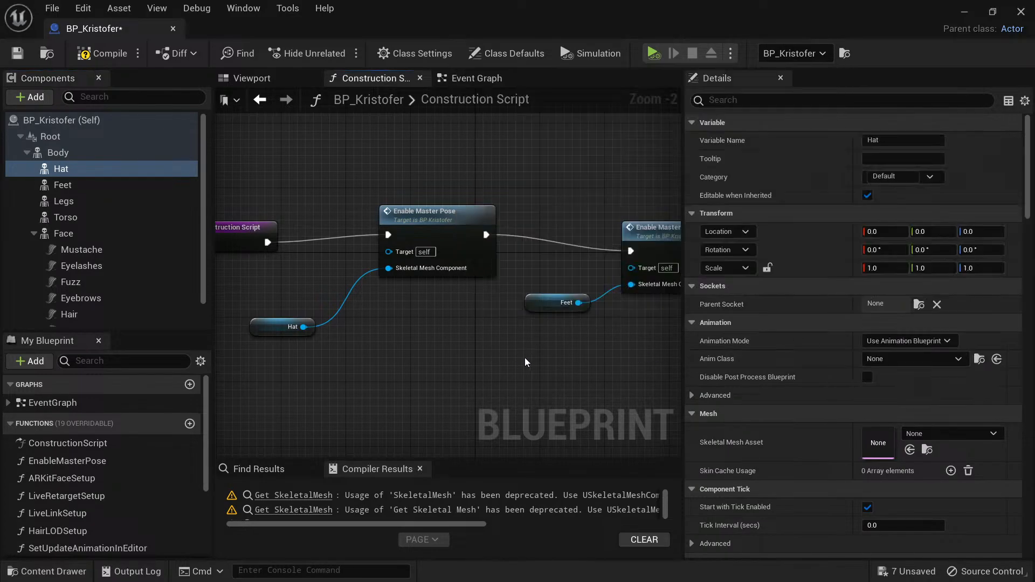
# Save the BP_Kristofer blueprint and minimize its editor to return to the ToTestDelete level.
pyautogui.moveTo(527, 342); pyautogui.dragTo(583, 328, button='right')
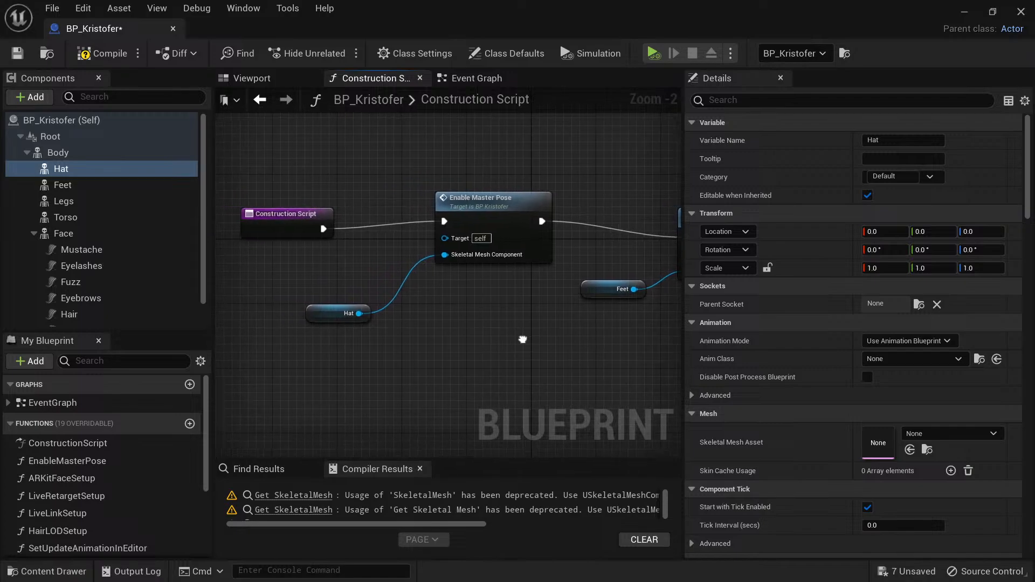
pyautogui.hotkey('ctrl', 'space')
pyautogui.click(803, 448)
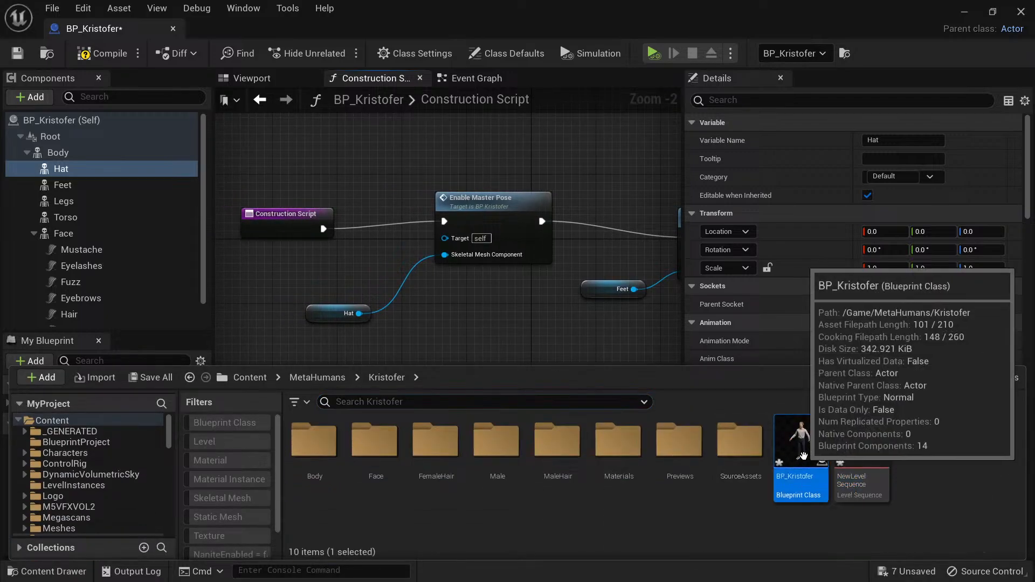
pyautogui.hotkey('ctrl', 's')
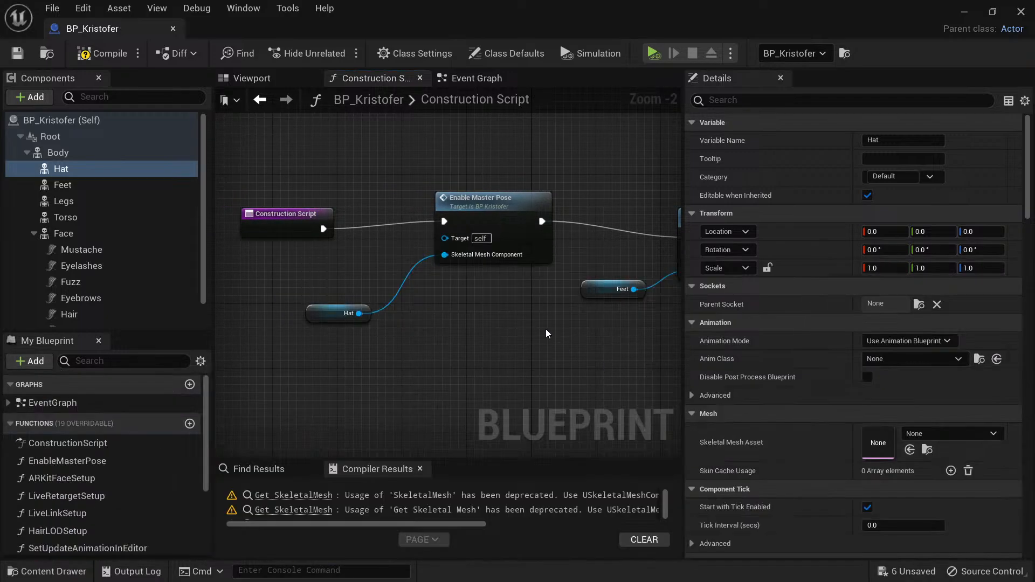
pyautogui.scroll(-4, 541, 331)
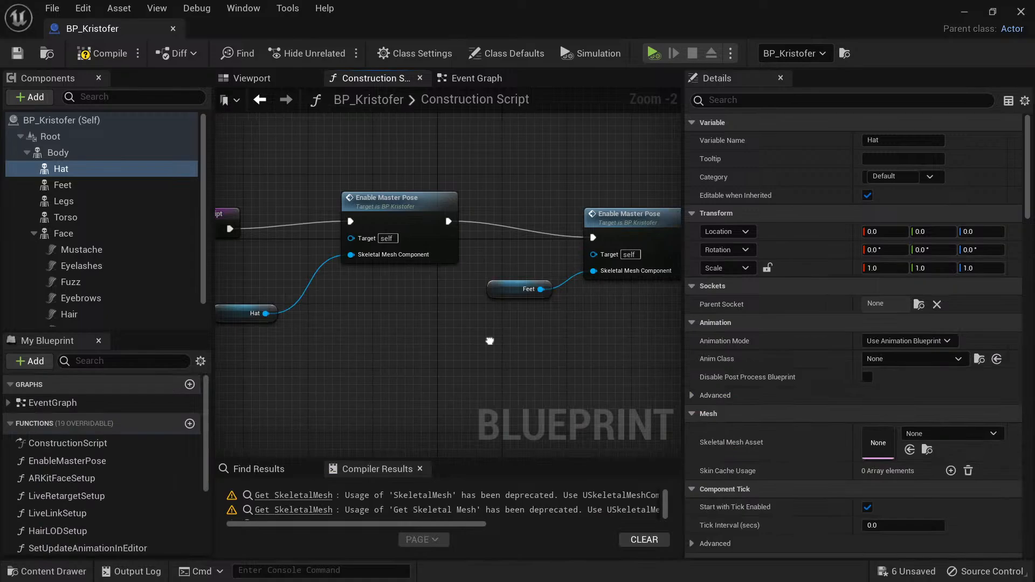
pyautogui.click(964, 13)
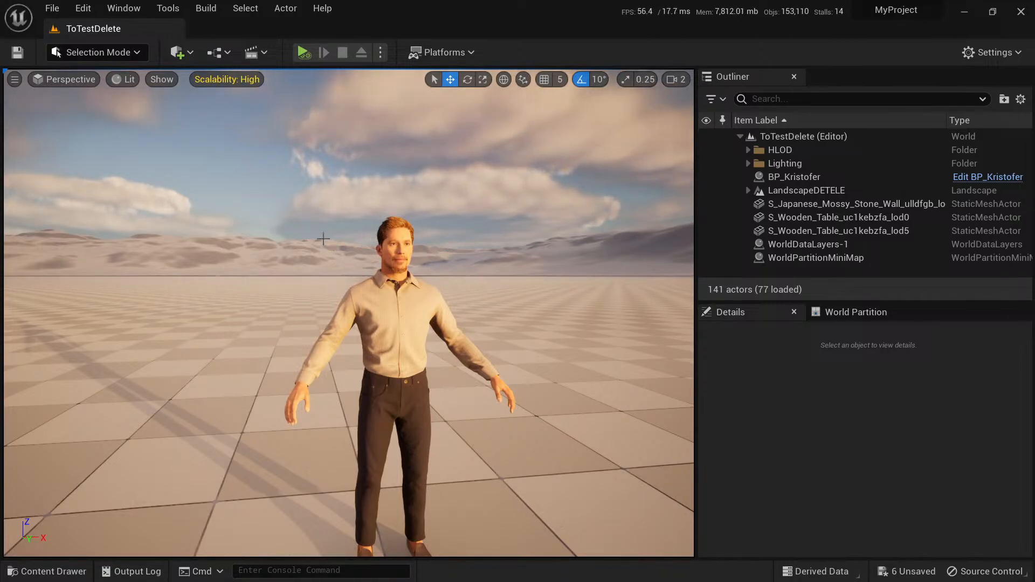
# Open Quixel Bridge and review the locally downloaded content under My MetaHumans, MetaHuman Presets and Megascans.
pyautogui.click(180, 52)
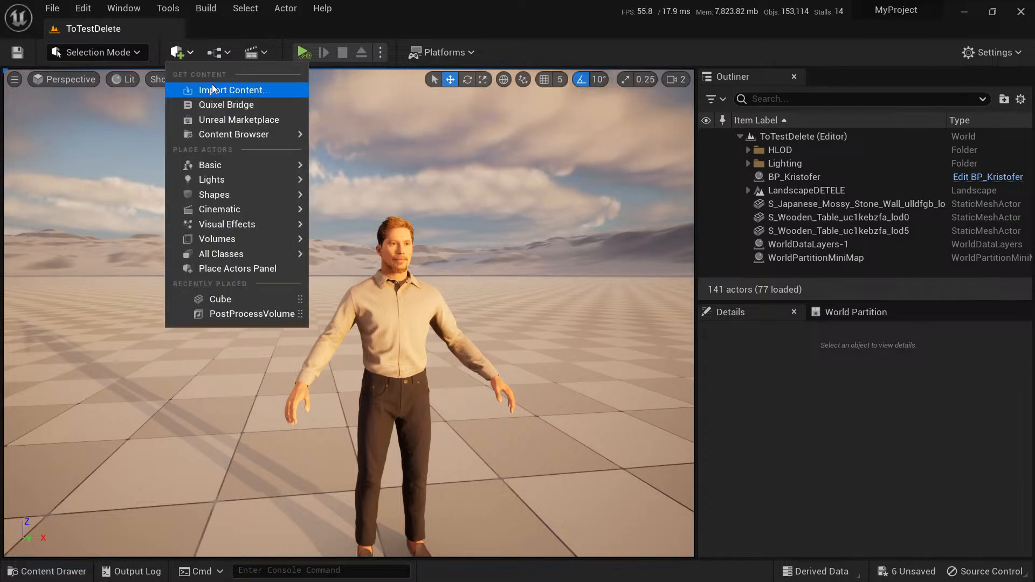
pyautogui.click(235, 106)
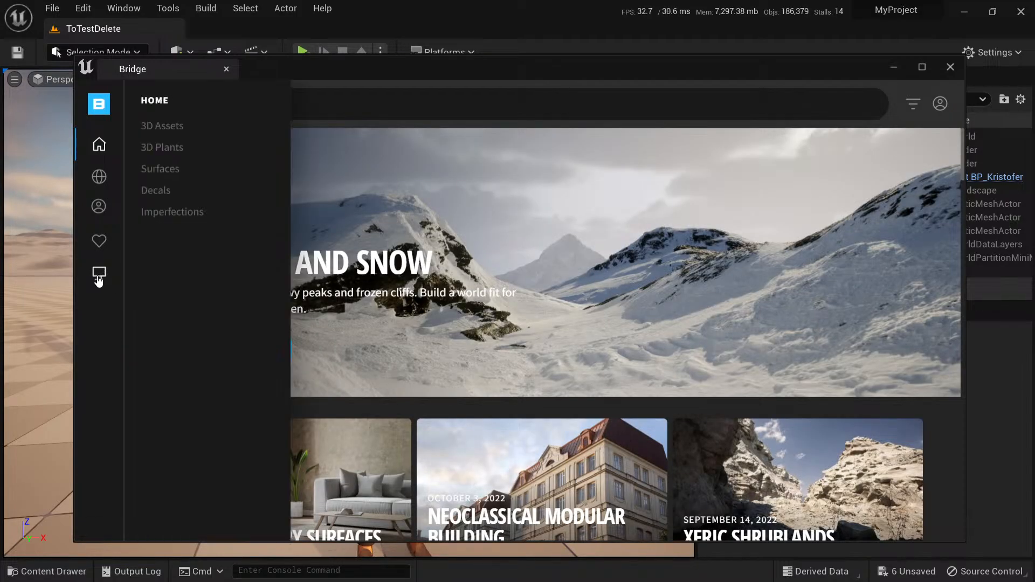
pyautogui.click(99, 275)
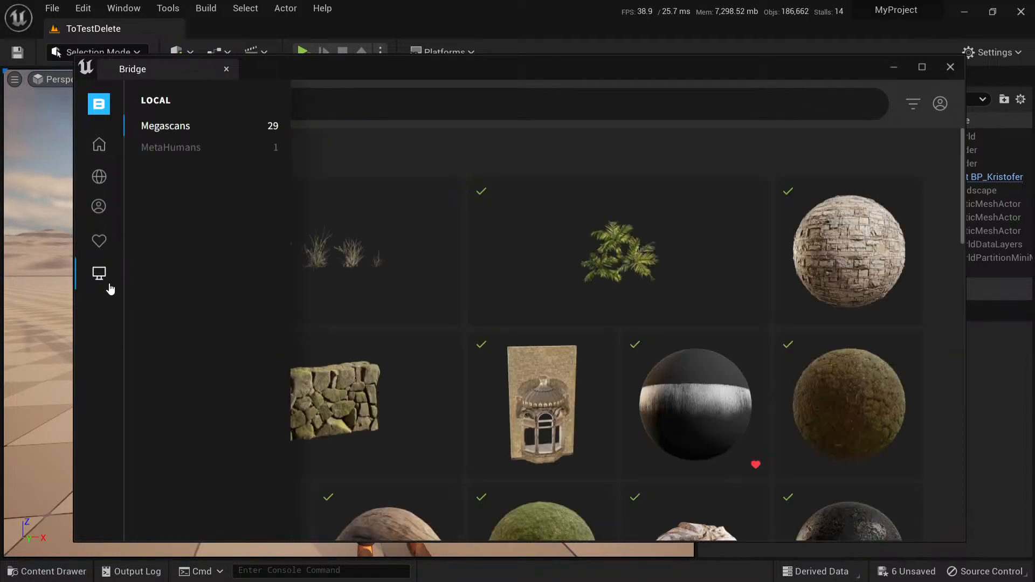
pyautogui.click(182, 149)
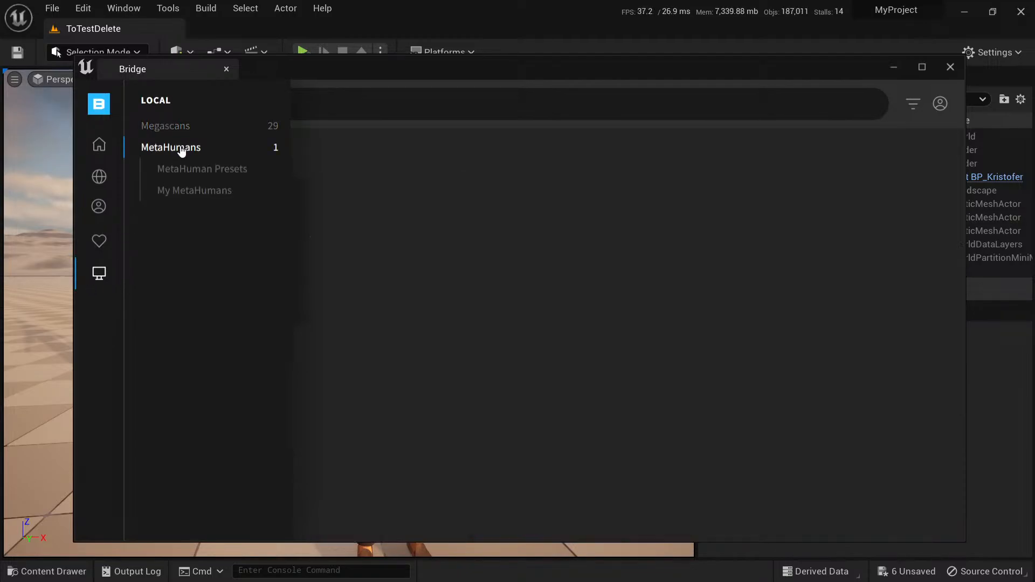
pyautogui.click(195, 193)
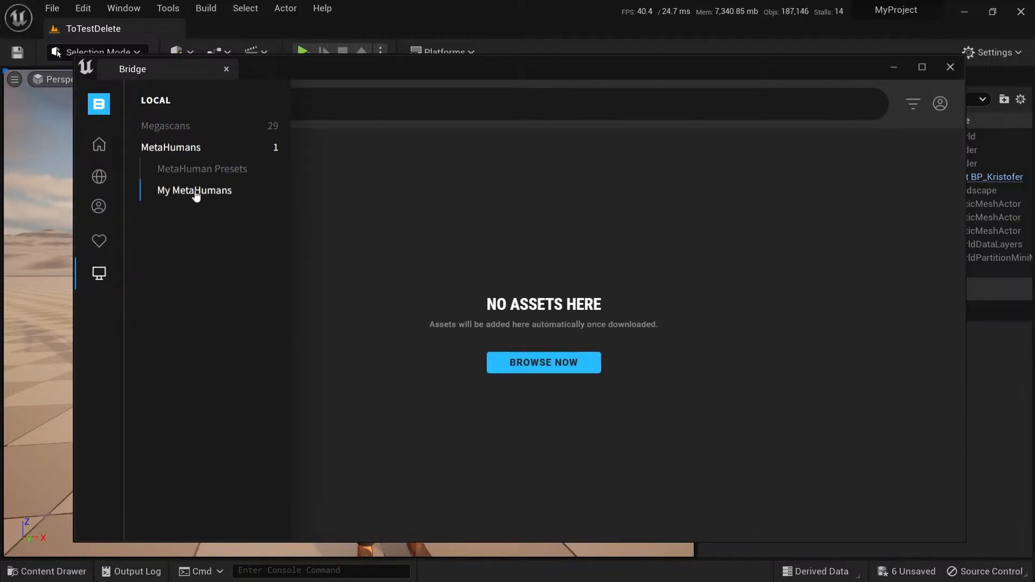
pyautogui.click(202, 171)
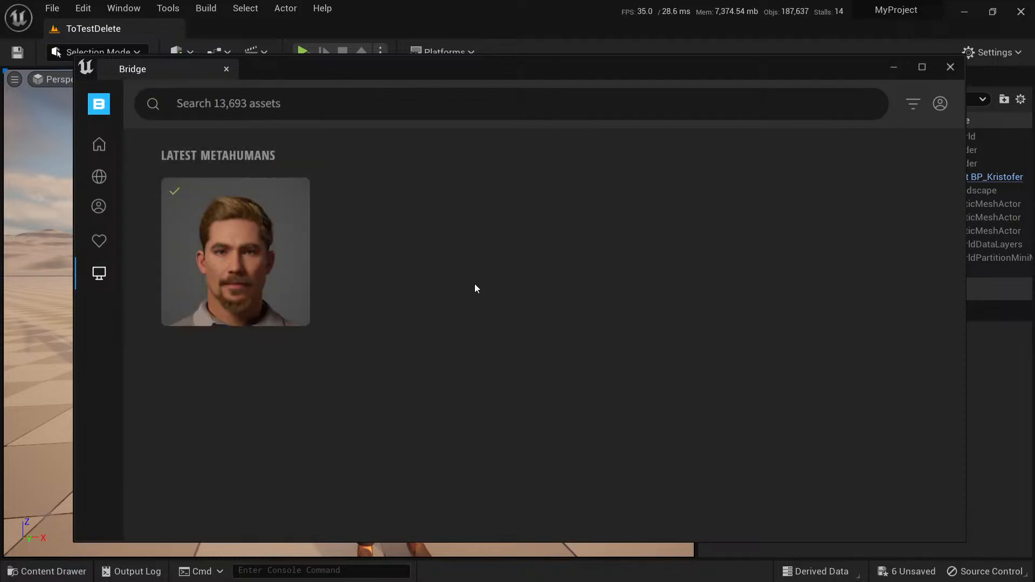
pyautogui.moveTo(101, 222)
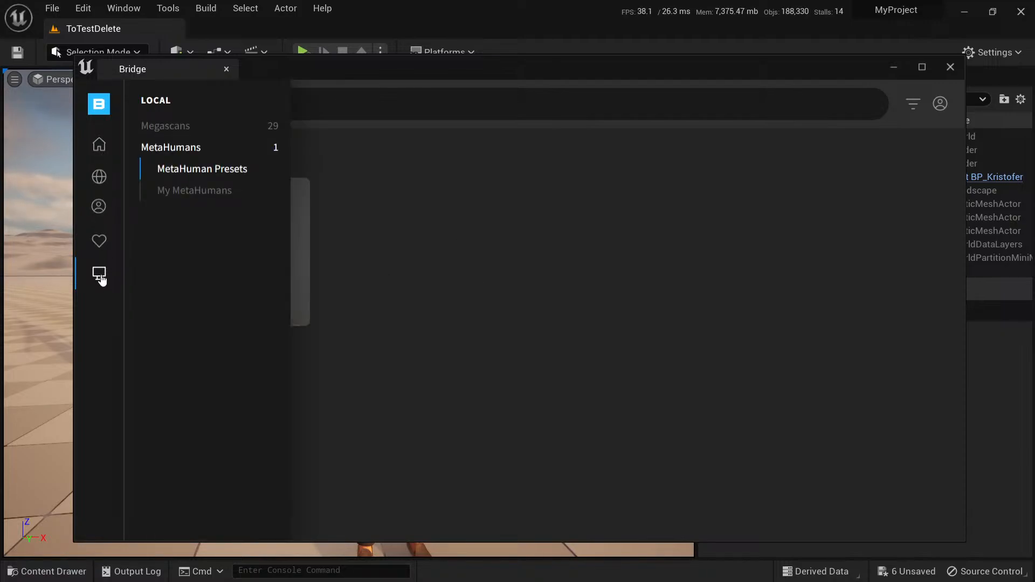
pyautogui.click(182, 132)
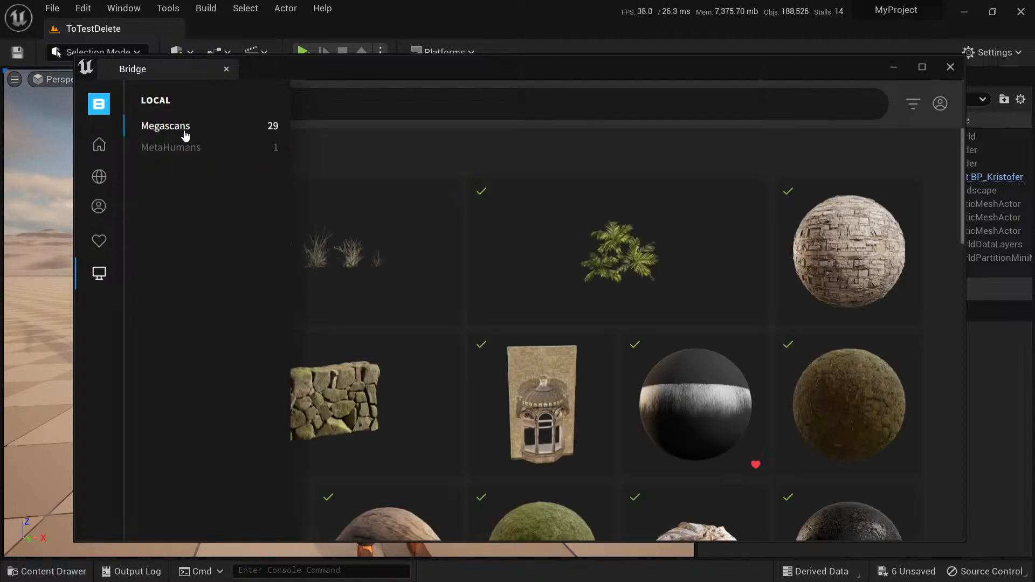
# Start downloading the Bes MetaHuman preset at Highest Quality from the online presets and minimize Bridge.
pyautogui.click(99, 207)
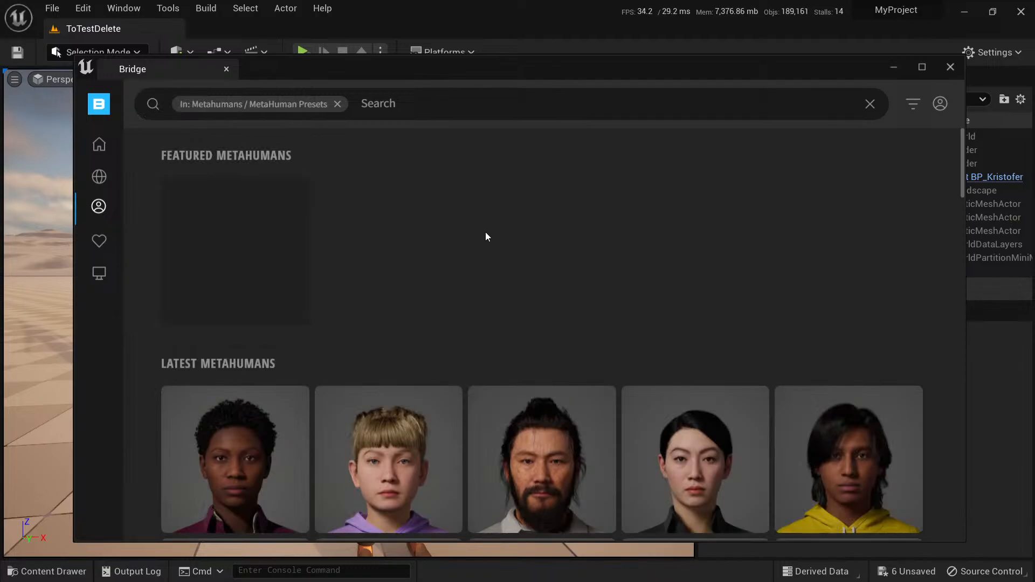
pyautogui.scroll(-5, 485, 233)
pyautogui.click(840, 229)
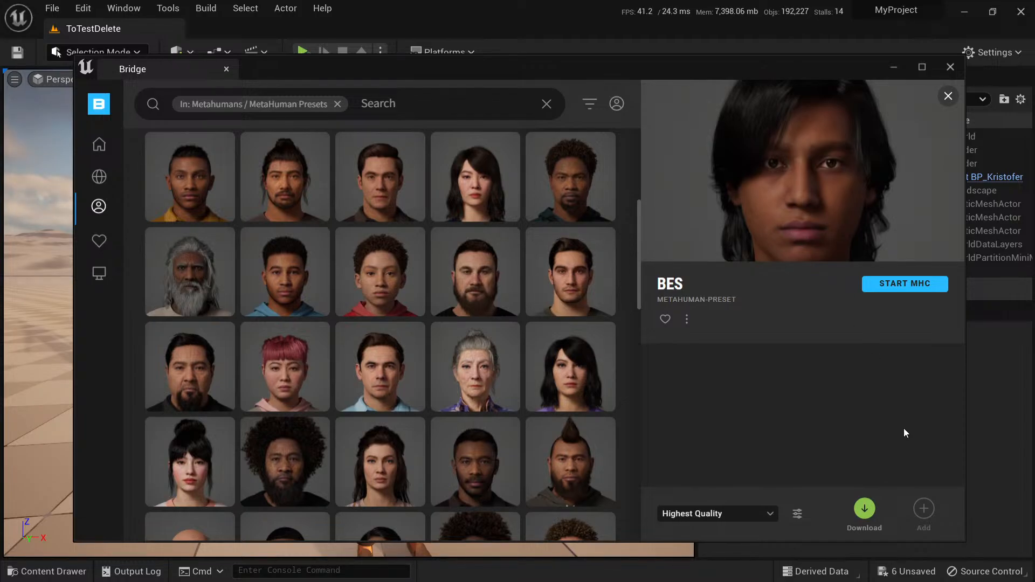
pyautogui.click(865, 511)
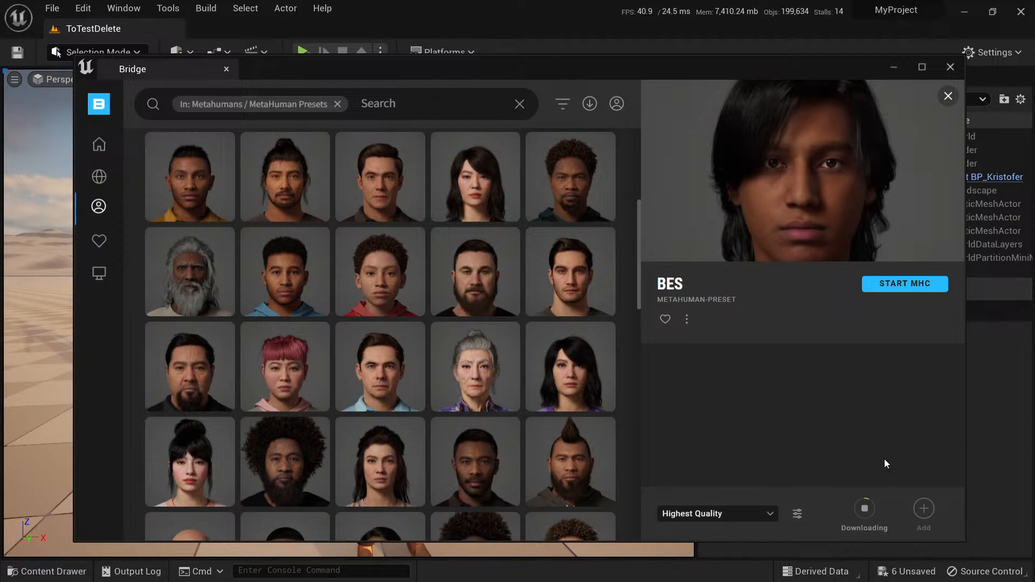
pyautogui.click(893, 68)
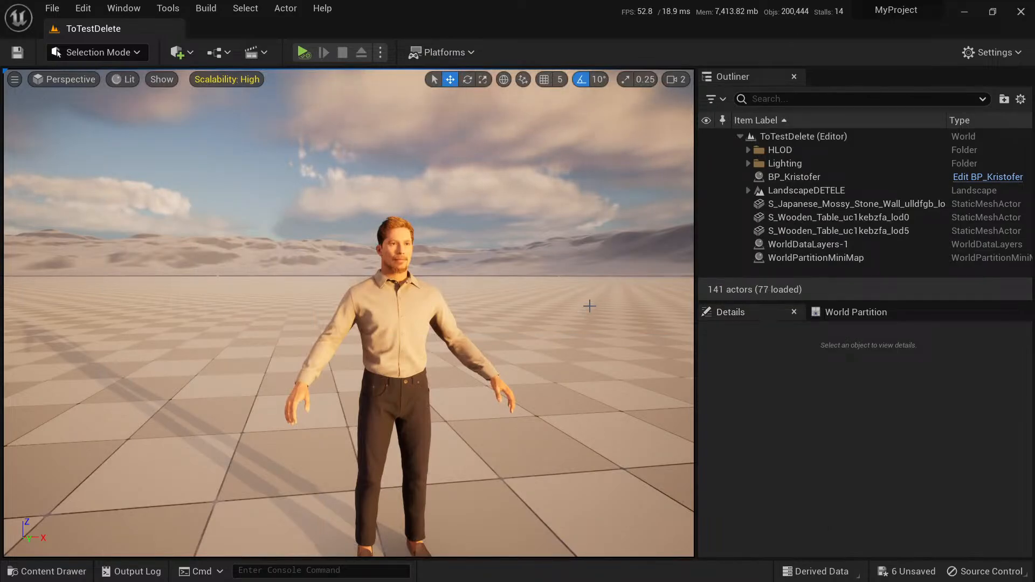
pyautogui.moveTo(542, 290)
pyautogui.mouseDown(button='right')
pyautogui.moveTo(516, 295)
pyautogui.moveTo(569, 295)
pyautogui.moveTo(572, 317)
pyautogui.moveTo(534, 295)
pyautogui.mouseUp(button='right')
pyautogui.press('s')
pyautogui.press('w')
pyautogui.press('w')
pyautogui.press('a')
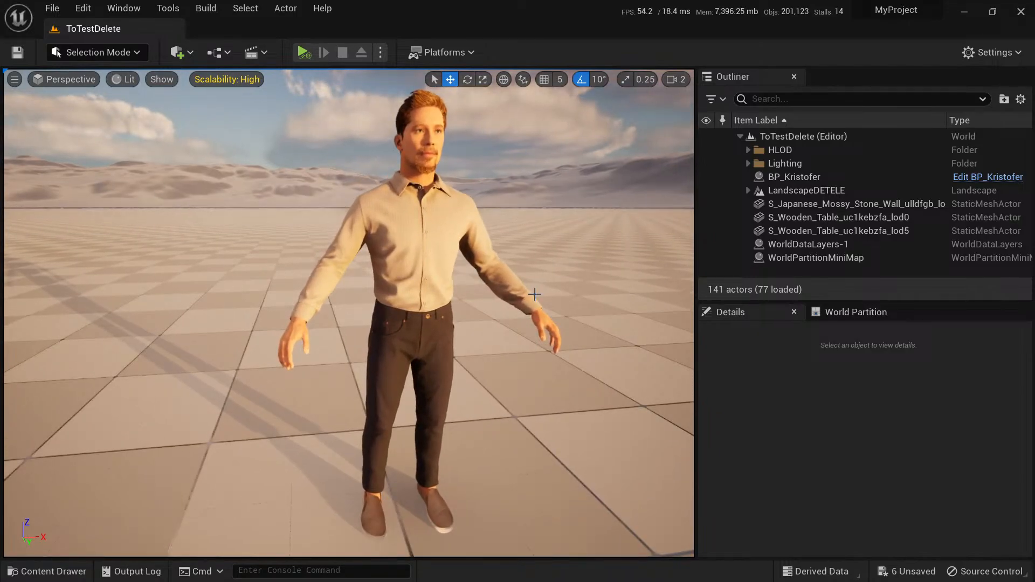
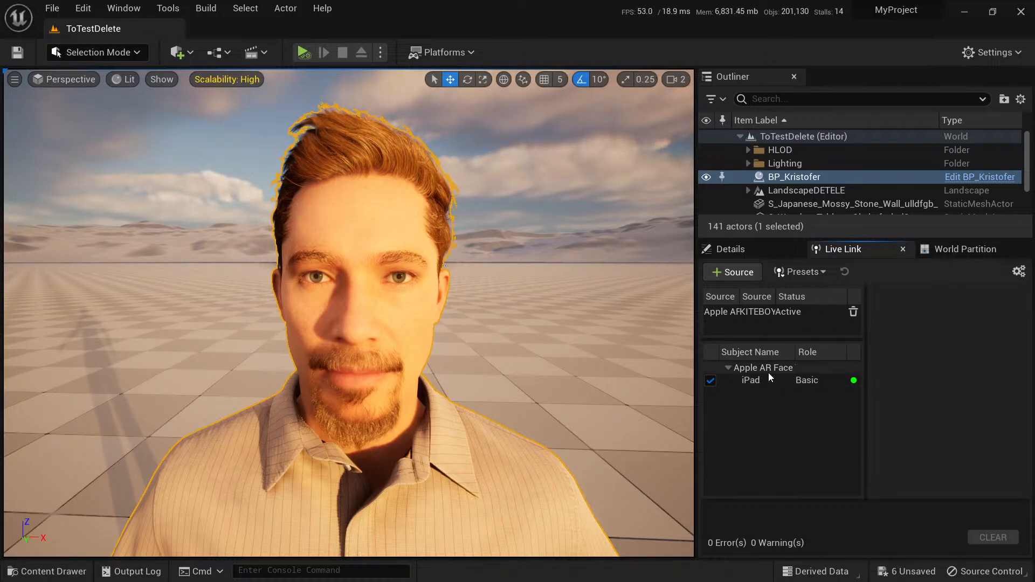
# Set BP_Kristofer's ARKit Face Subj to iPad and enable Use ARKit Face in its Live Link settings.
pyautogui.click(755, 251)
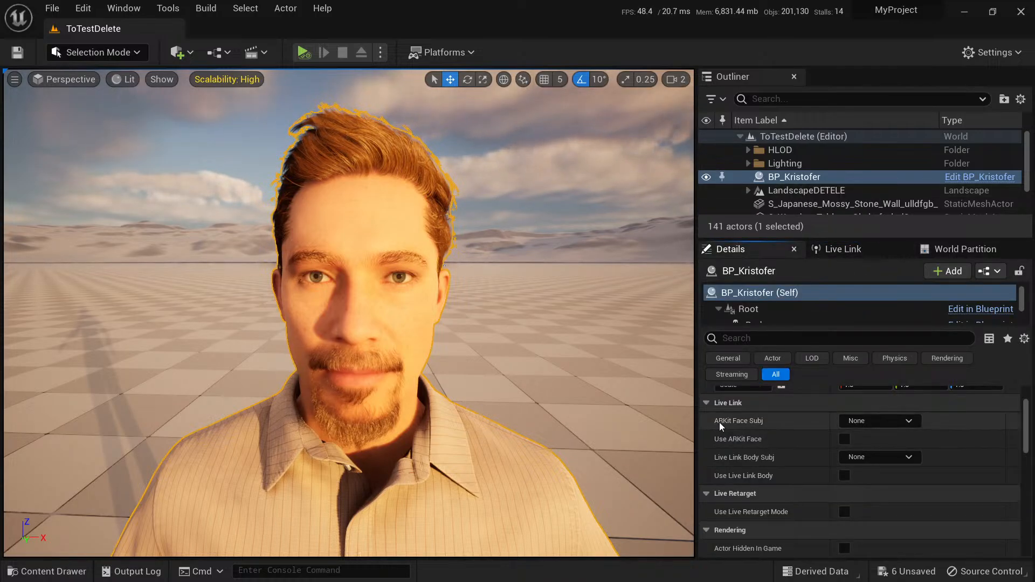
pyautogui.click(897, 424)
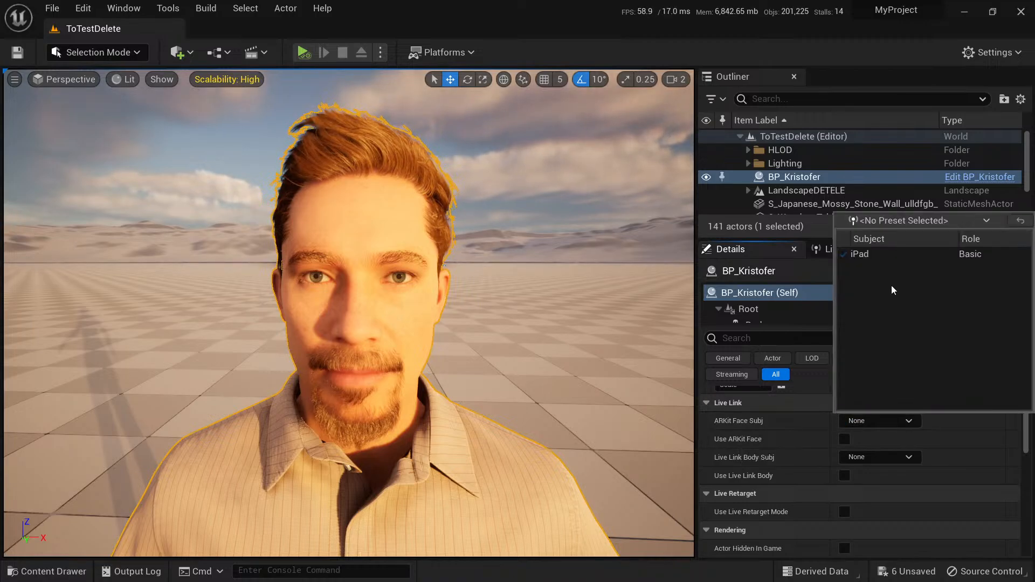
pyautogui.click(879, 259)
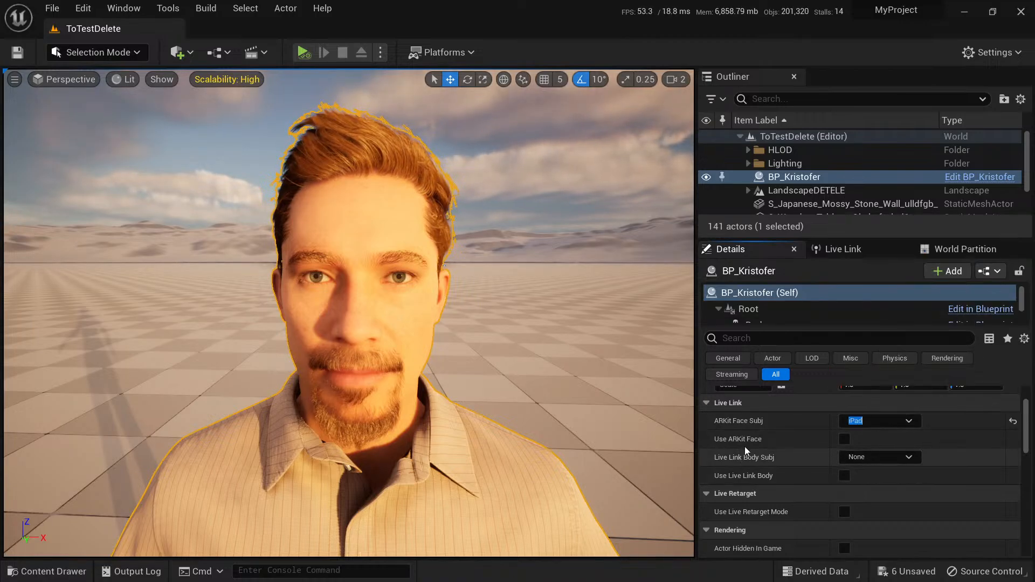
pyautogui.click(844, 438)
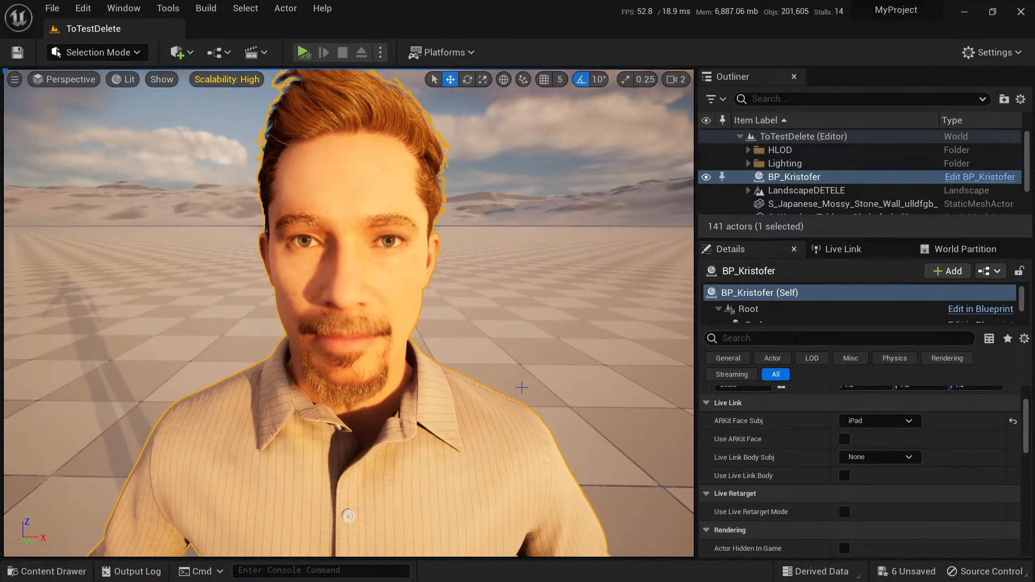
pyautogui.hotkey('ctrl', 'space')
pyautogui.hotkey('ctrl', 'space')
pyautogui.scroll(3, 825, 445)
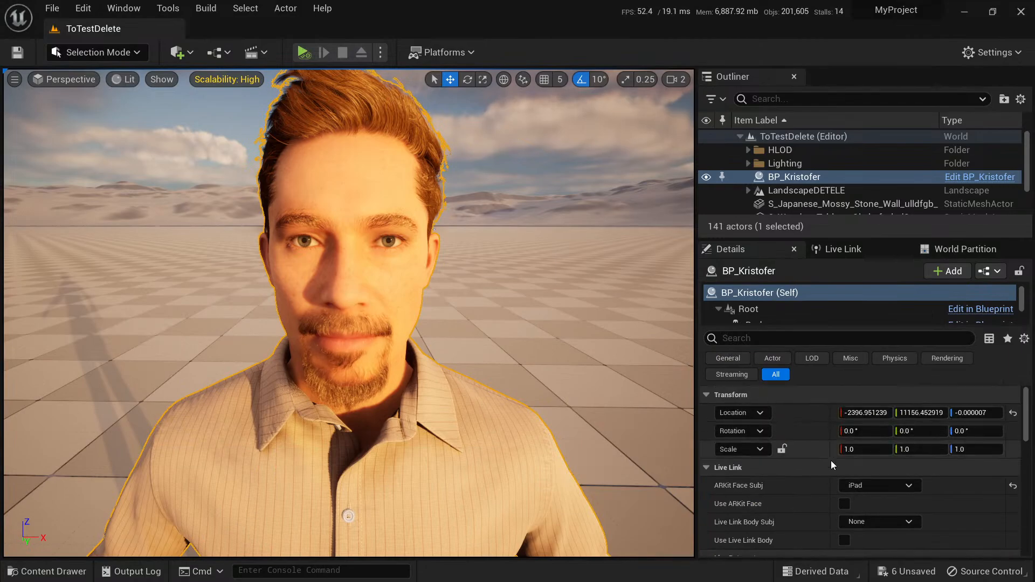
pyautogui.scroll(-3, 831, 460)
pyautogui.click(844, 439)
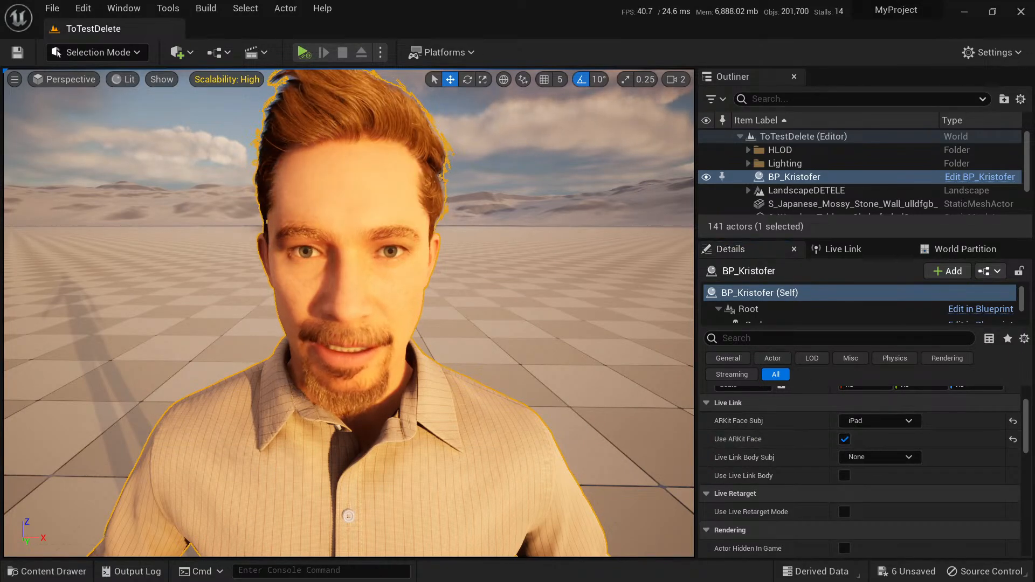
# Open NewLevelSequence from the MetaHumans/Kristofer folder and enlarge the Sequencer area to show its tracks.
pyautogui.hotkey('ctrl', 'space')
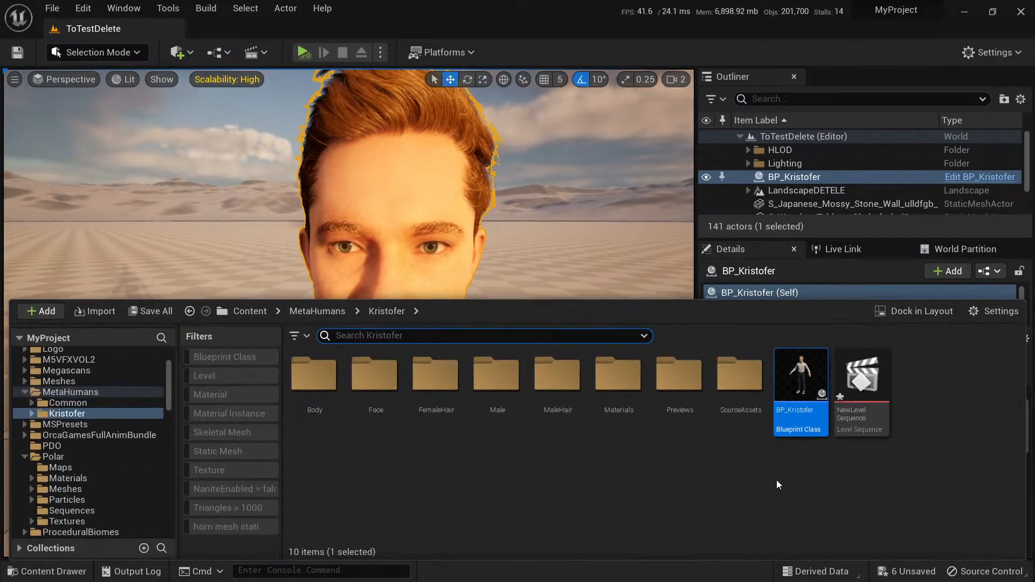
pyautogui.click(856, 398)
pyautogui.doubleClick(856, 397)
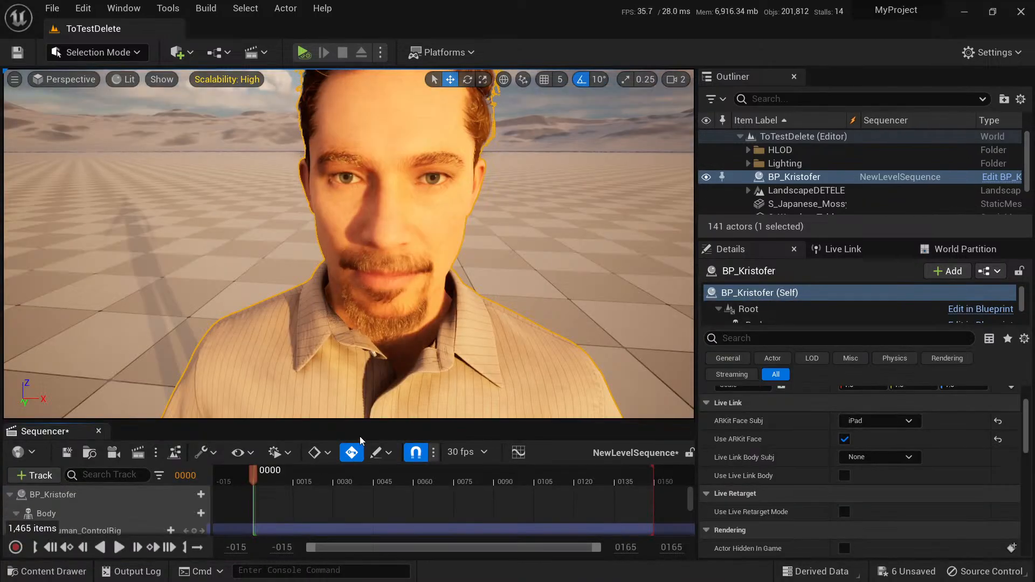
pyautogui.moveTo(394, 422); pyautogui.dragTo(395, 247)
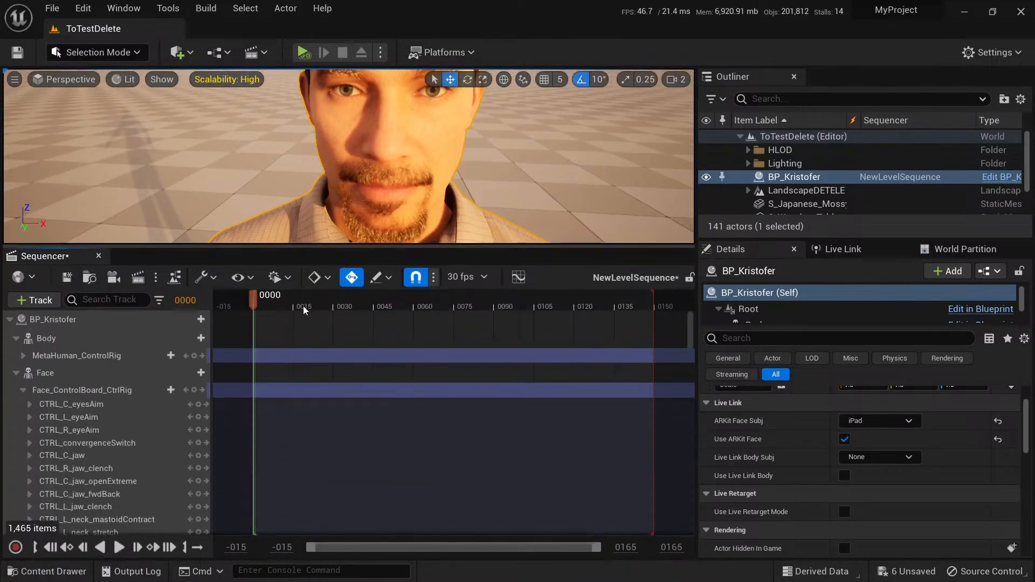
# Delete the Face_ControlBoard_CtrlRig and MetaHuman_ControlRig tracks from the sequence, leaving the Body and Face tracks of BP_Kristofer.
pyautogui.click(14, 377)
pyautogui.click(15, 373)
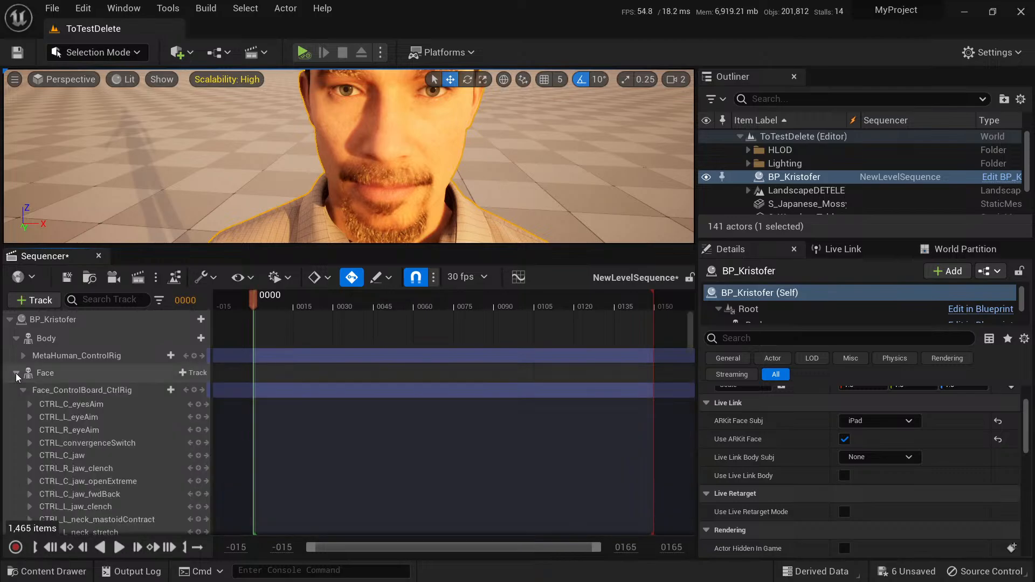
pyautogui.click(22, 390)
pyautogui.click(72, 393)
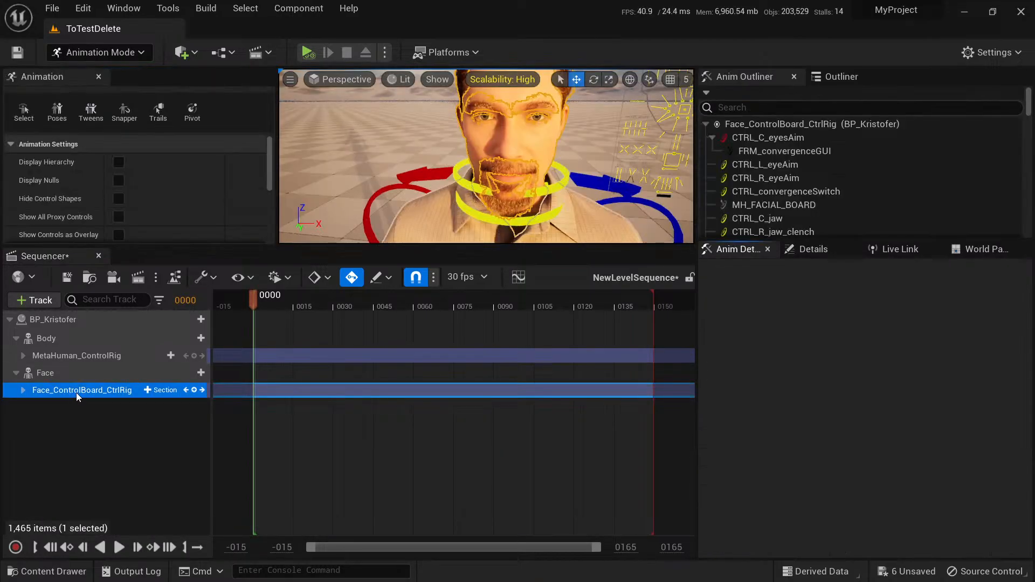
pyautogui.press('Delete')
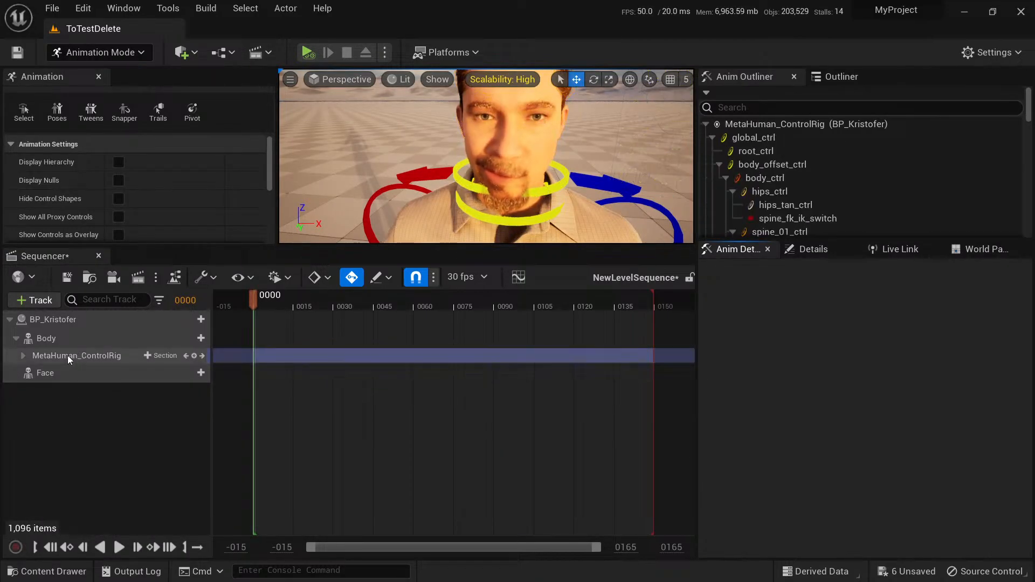
pyautogui.click(71, 360)
pyautogui.press('Delete')
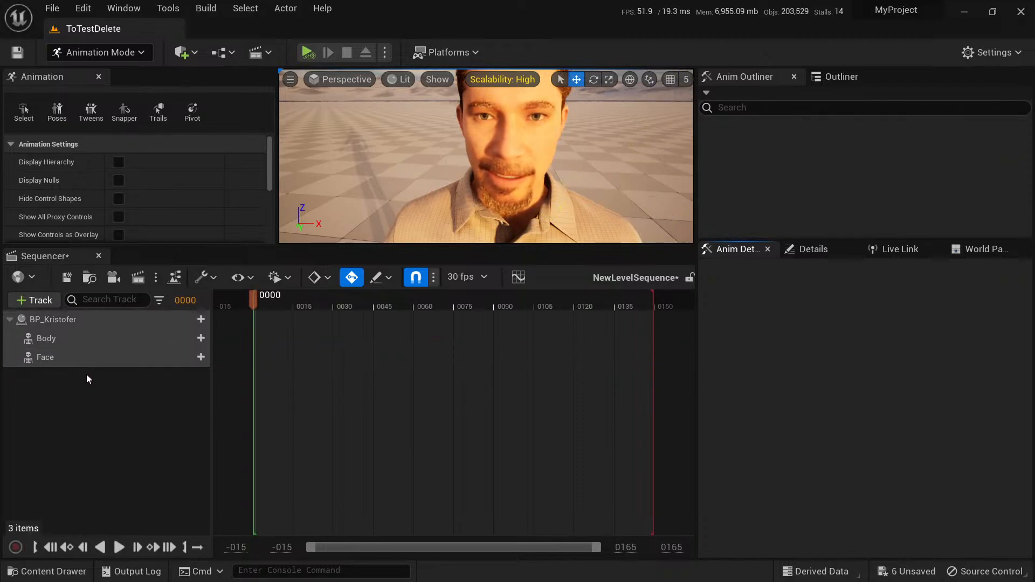
pyautogui.moveTo(291, 247); pyautogui.dragTo(306, 409)
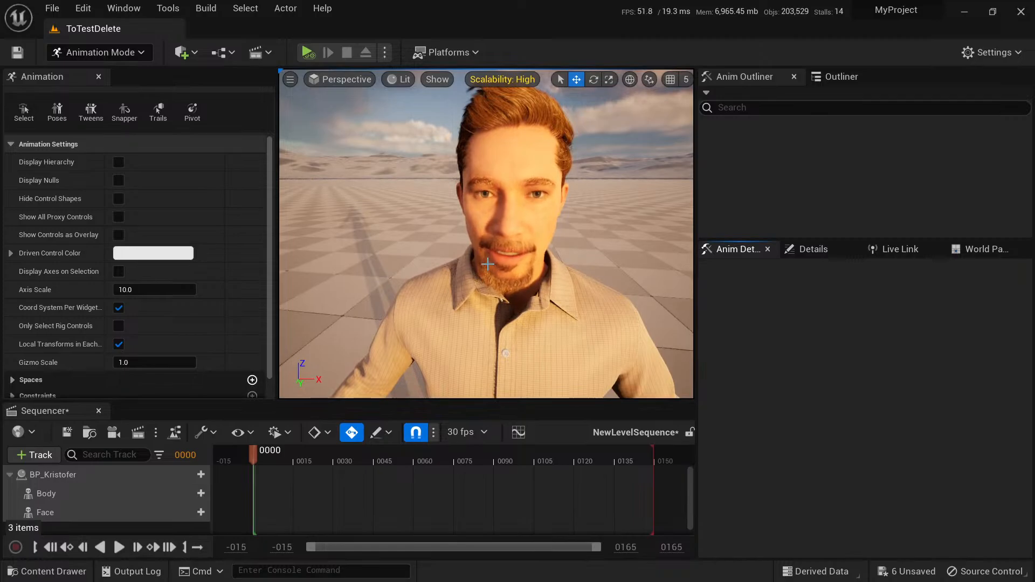
# Open Take Recorder and enlarge the Sequencer area below the viewport.
pyautogui.click(62, 499)
pyautogui.click(54, 512)
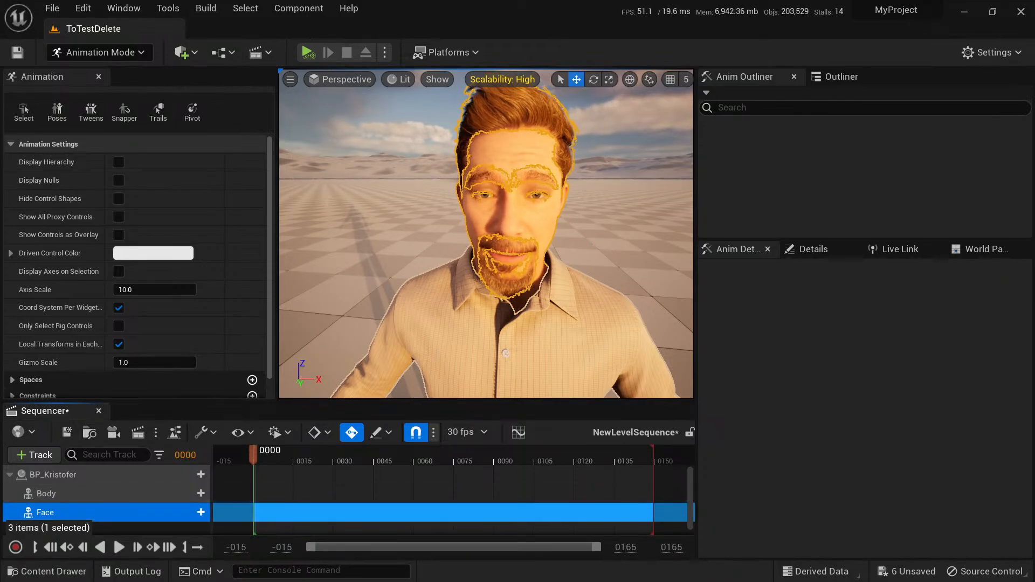
pyautogui.click(592, 237)
pyautogui.click(129, 10)
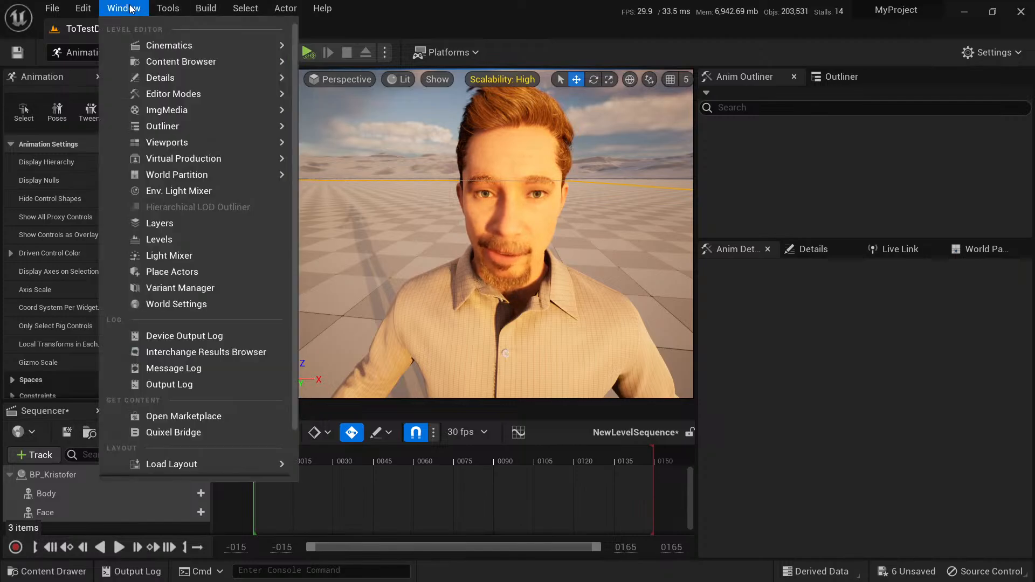
pyautogui.moveTo(164, 49)
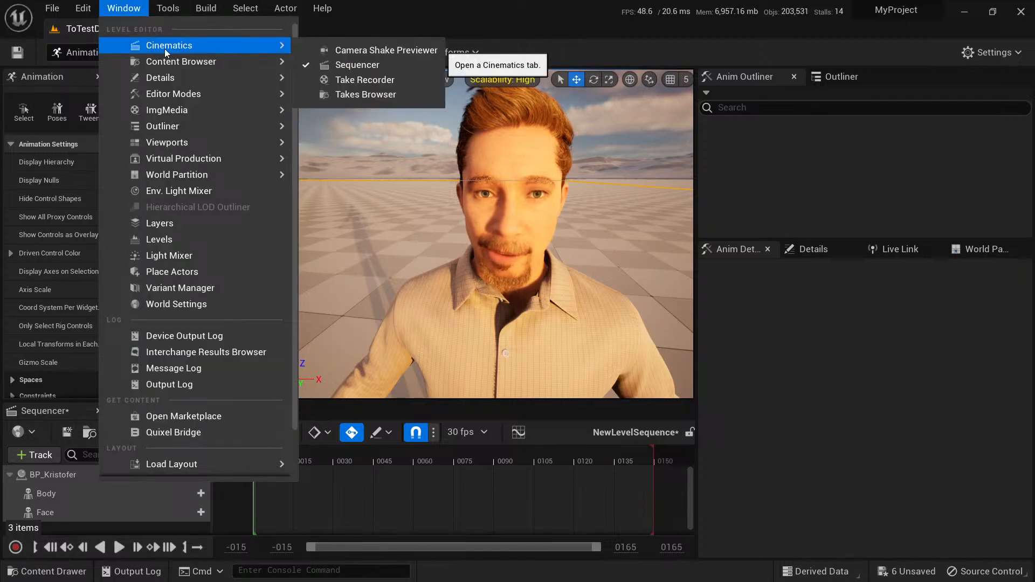
pyautogui.click(382, 84)
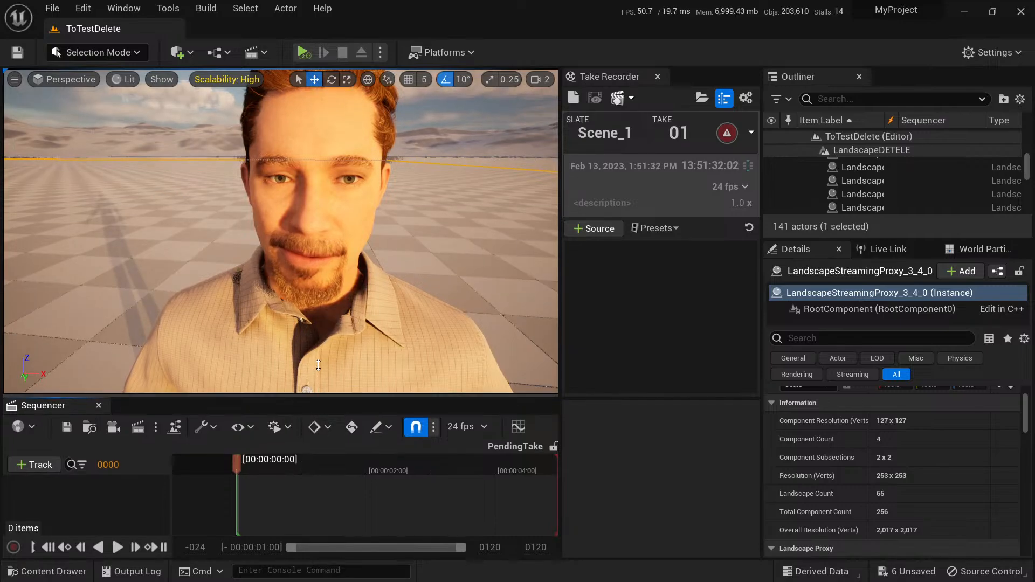
pyautogui.moveTo(308, 401); pyautogui.dragTo(310, 345)
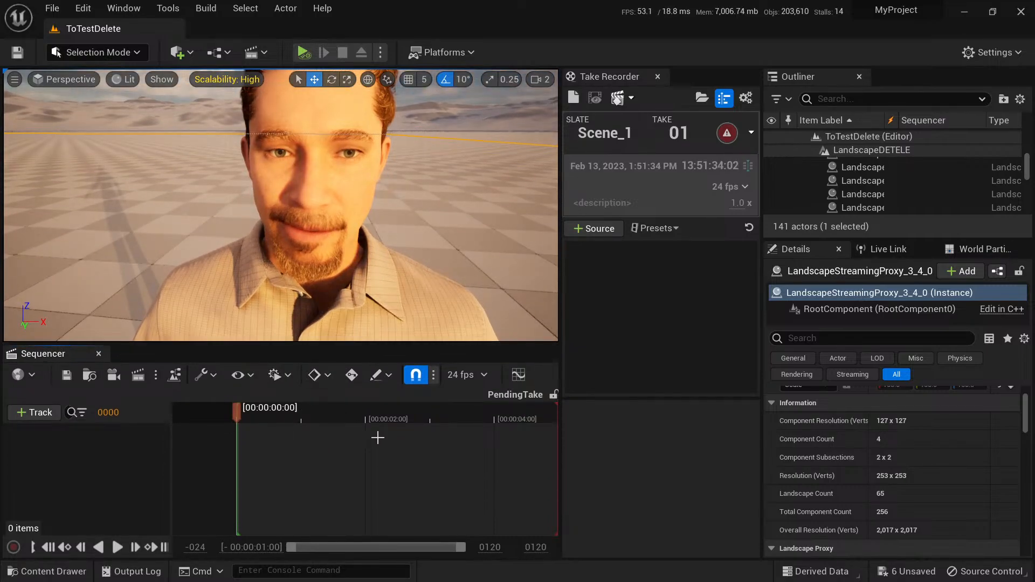
# Rename the NewLevelSequence asset in the Kristofer folder as KrisSeq and open it.
pyautogui.hotkey('ctrl', 'space')
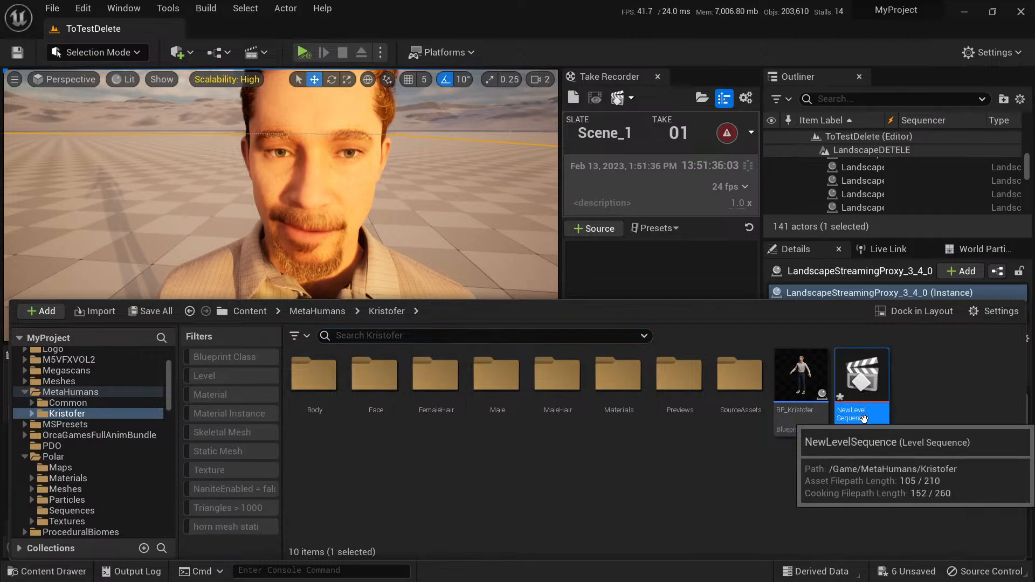
pyautogui.click(867, 416)
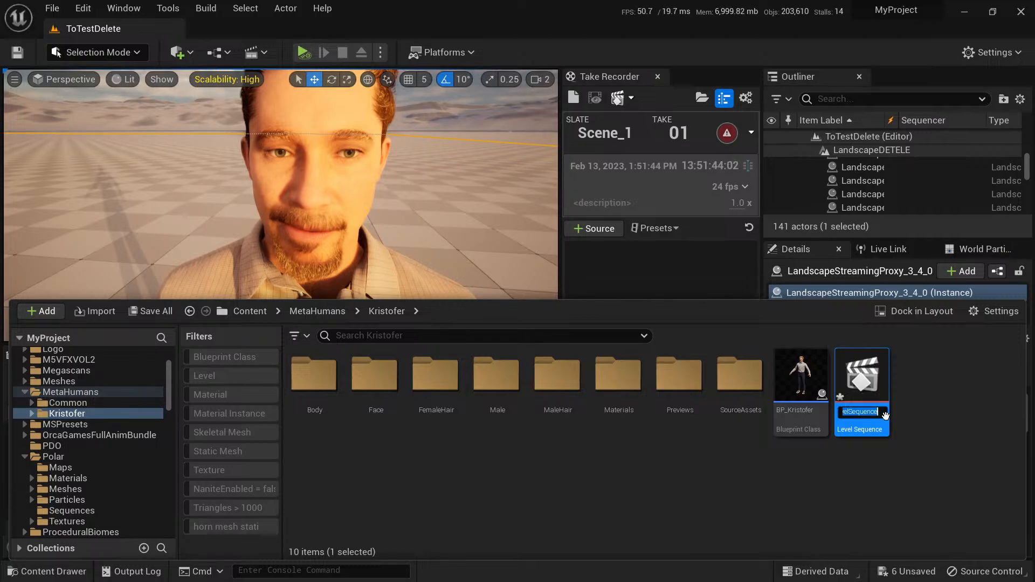
pyautogui.write('KrisSeq')
pyautogui.press('Return')
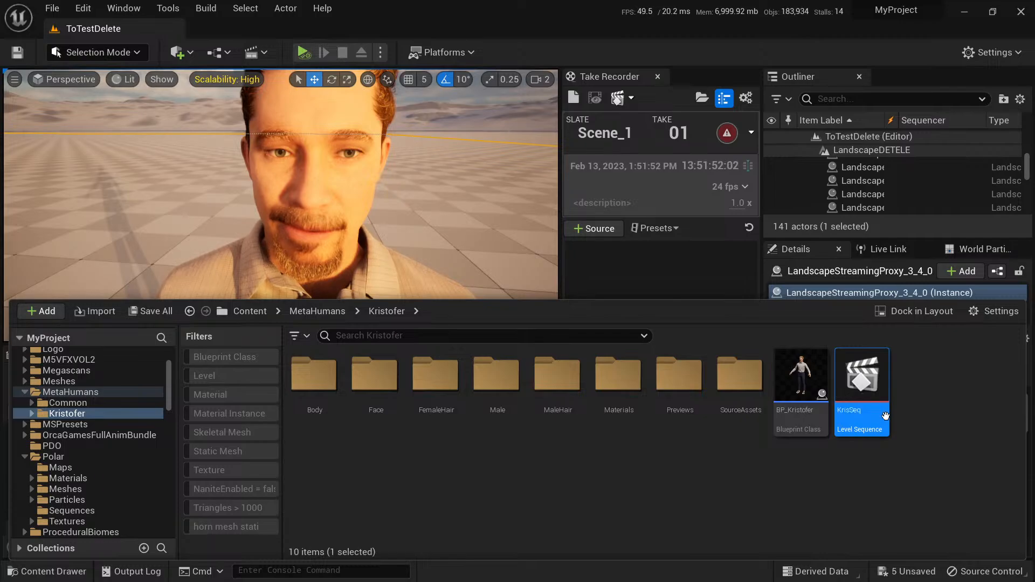
pyautogui.doubleClick(865, 383)
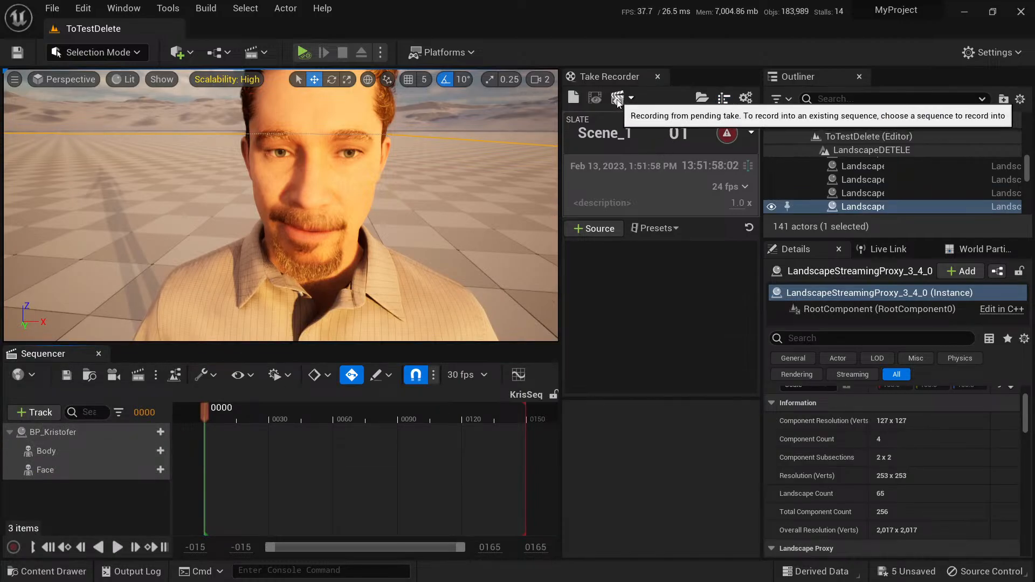
# Clear the pending take and add the BP_Kristofer actor as a source for the new pending take.
pyautogui.click(572, 100)
pyautogui.click(624, 332)
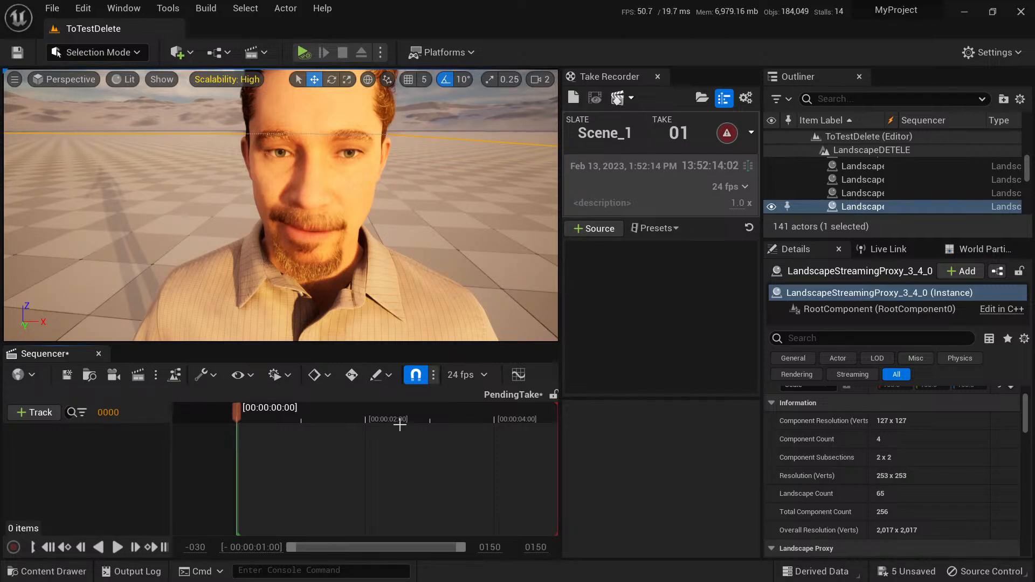
pyautogui.scroll(3, 841, 415)
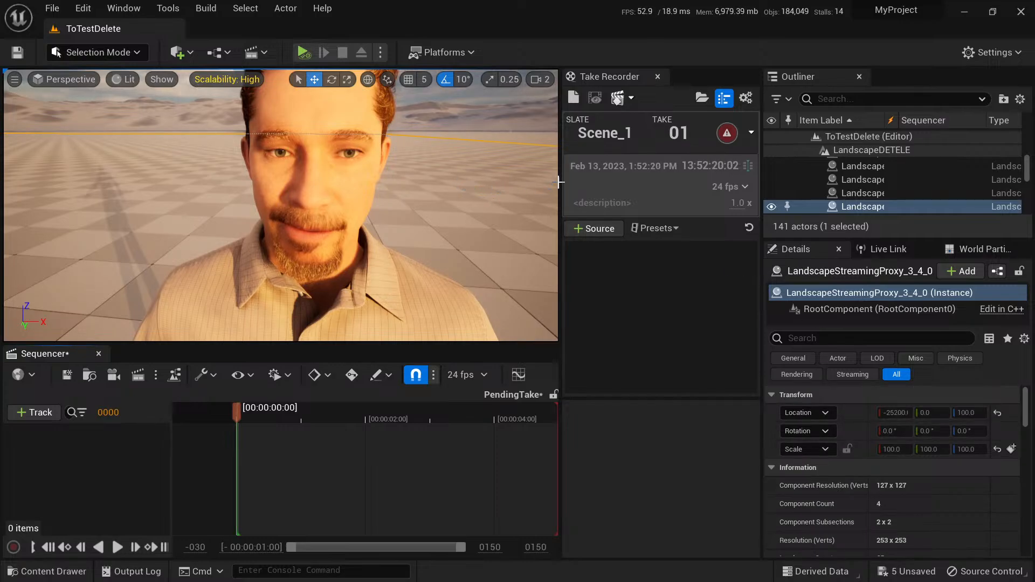
pyautogui.scroll(3, 889, 194)
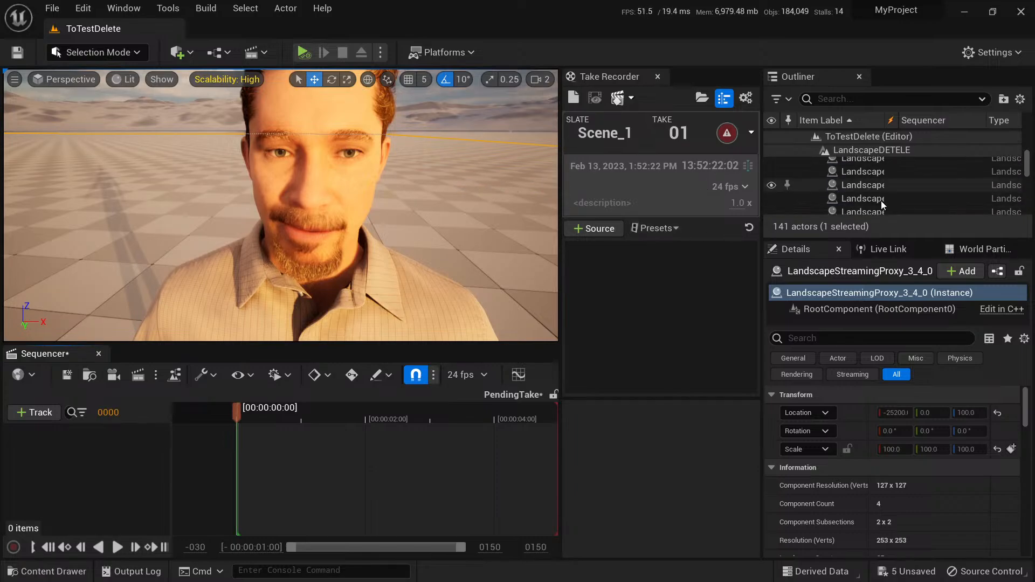
pyautogui.scroll(3, 980, 199)
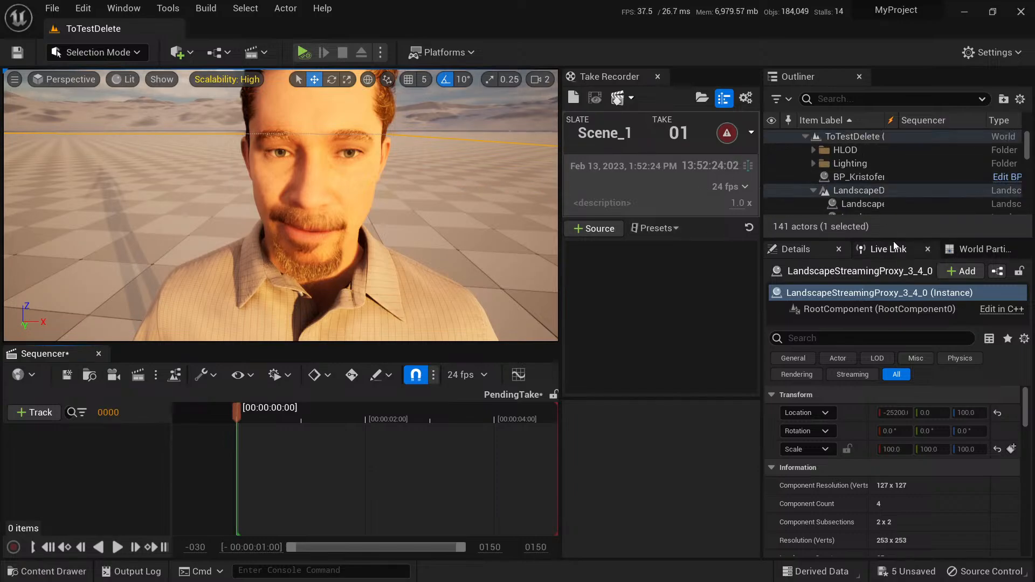
pyautogui.moveTo(894, 243); pyautogui.dragTo(894, 317)
pyautogui.click(812, 190)
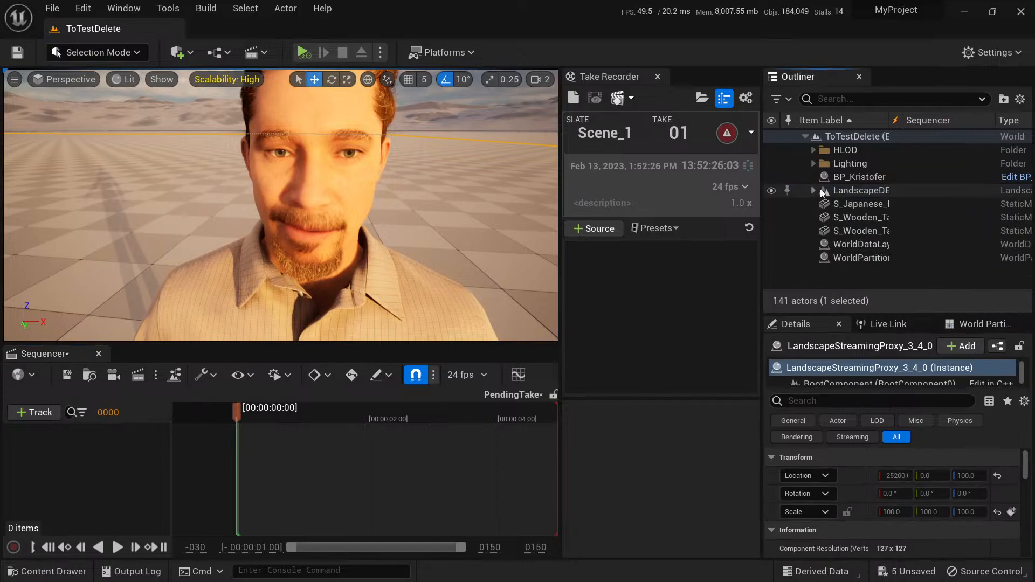
pyautogui.moveTo(868, 183); pyautogui.dragTo(658, 285)
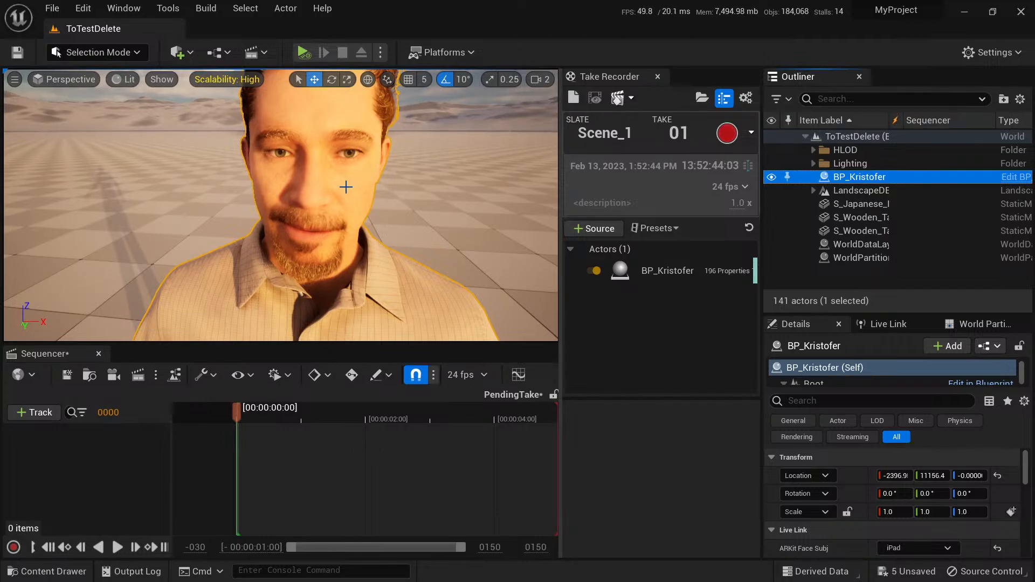
# Record a take into the KrisSeq sequence with BP_Kristofer as the source, framing the character's head in the viewport.
pyautogui.click(631, 99)
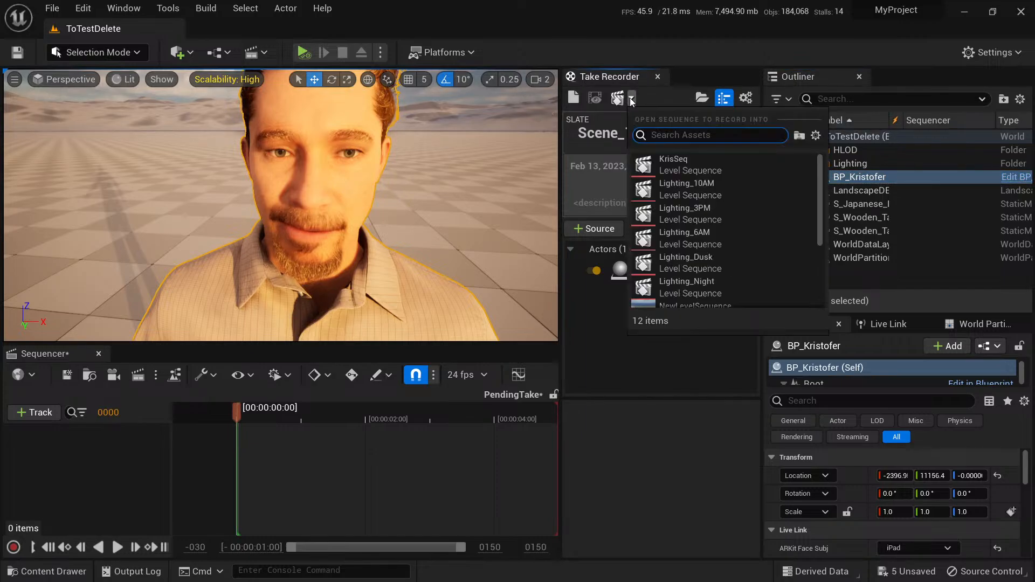
pyautogui.click(682, 167)
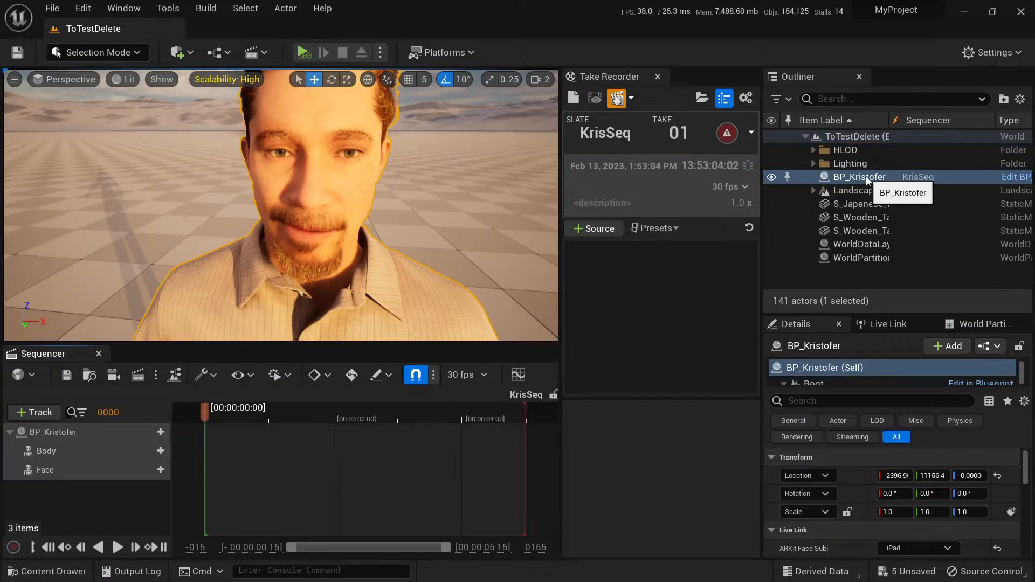
pyautogui.moveTo(866, 180); pyautogui.dragTo(623, 286)
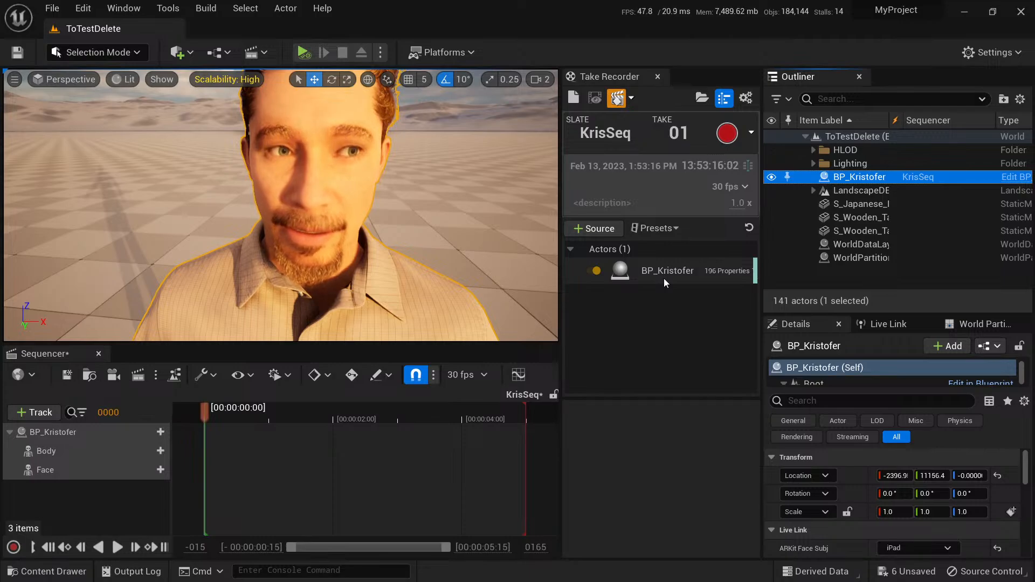
pyautogui.moveTo(458, 242); pyautogui.dragTo(456, 202, button='right')
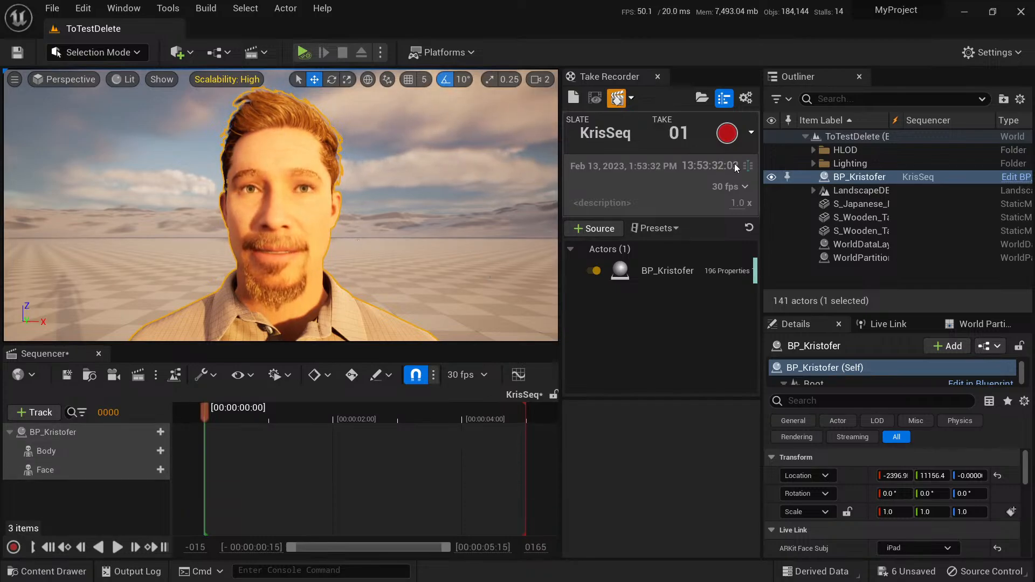
pyautogui.click(728, 134)
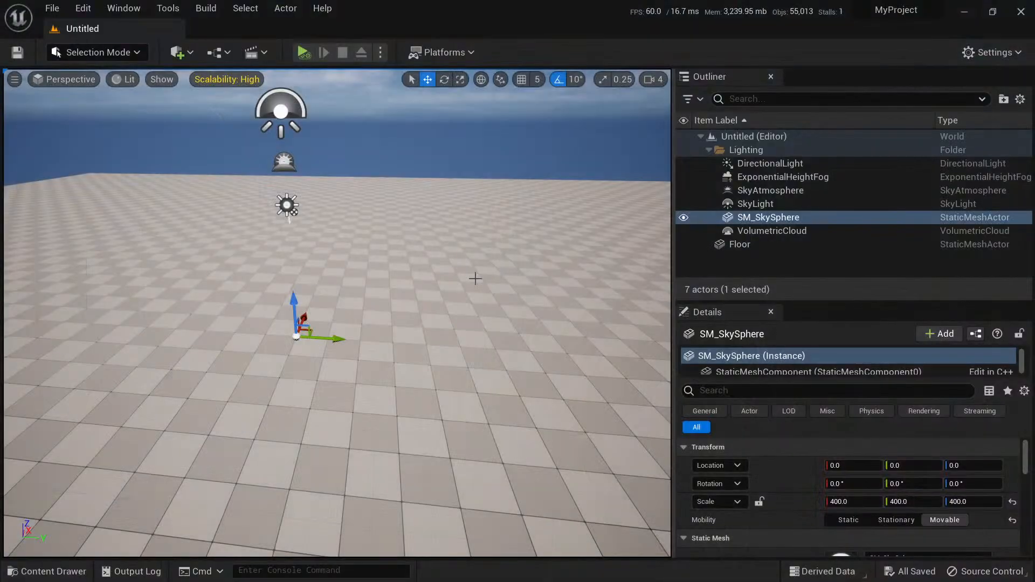
# Place BP_Kristofer from the MetaHumans/Kristofer folder onto the floor of the level and frame its face and upper body.
pyautogui.moveTo(449, 308); pyautogui.dragTo(478, 326, button='right')
pyautogui.hotkey('ctrl', 'space')
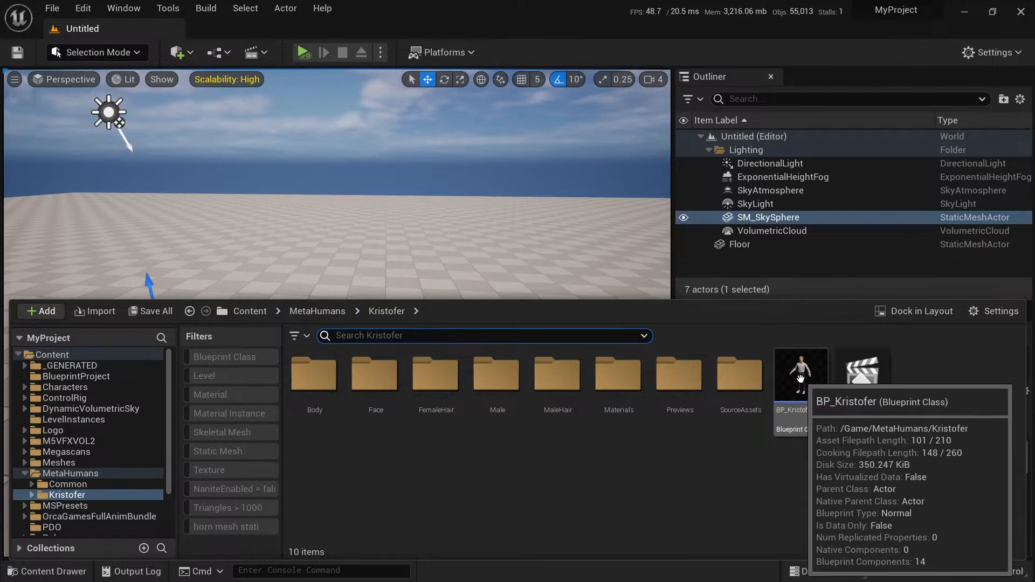
pyautogui.moveTo(805, 382); pyautogui.dragTo(387, 364)
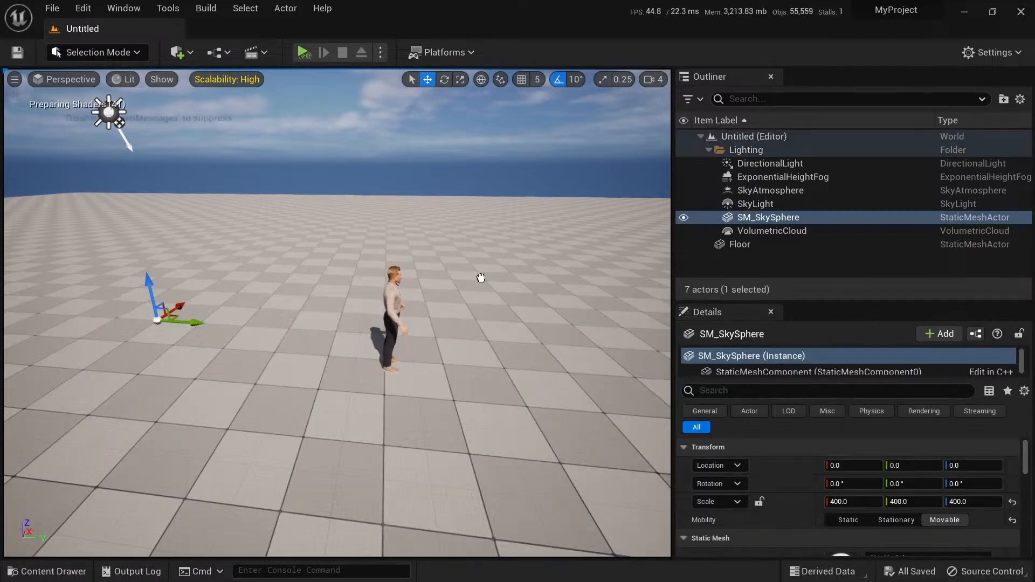
pyautogui.moveTo(484, 253); pyautogui.dragTo(216, 232, button='right')
pyautogui.press('d')
pyautogui.press('w')
pyautogui.press('w')
pyautogui.moveTo(604, 307); pyautogui.dragTo(624, 300, button='right')
pyautogui.press('e')
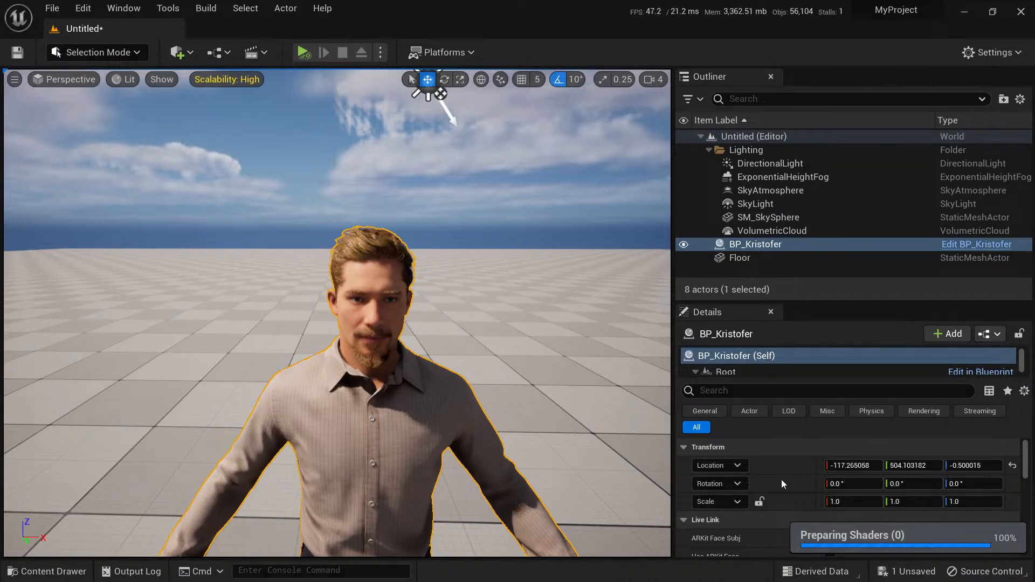
# Set BP_Kristofer's ARKit Face Subj to iPad and enable Use ARKit Face.
pyautogui.scroll(-3, 766, 479)
pyautogui.click(860, 451)
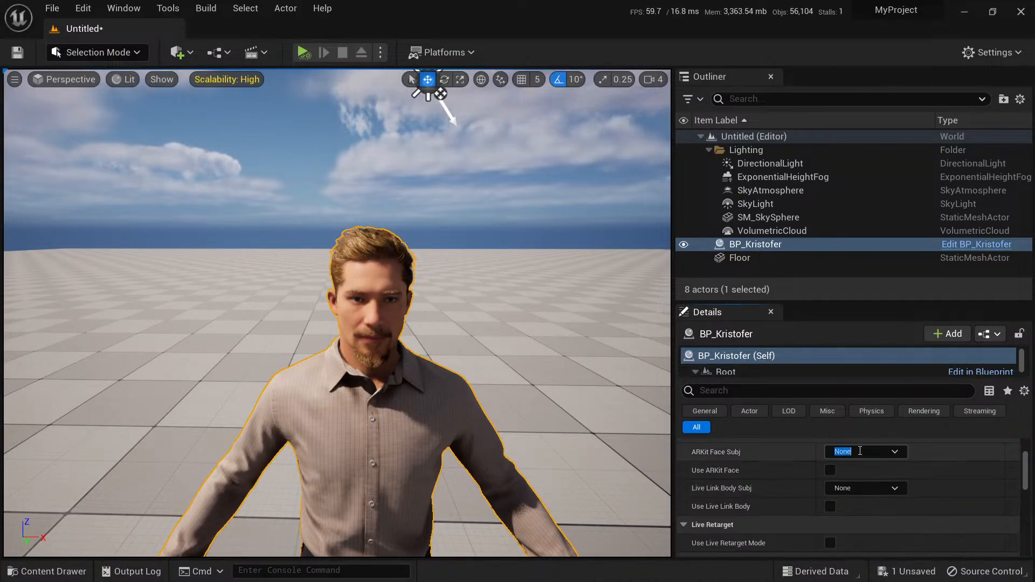
pyautogui.click(890, 451)
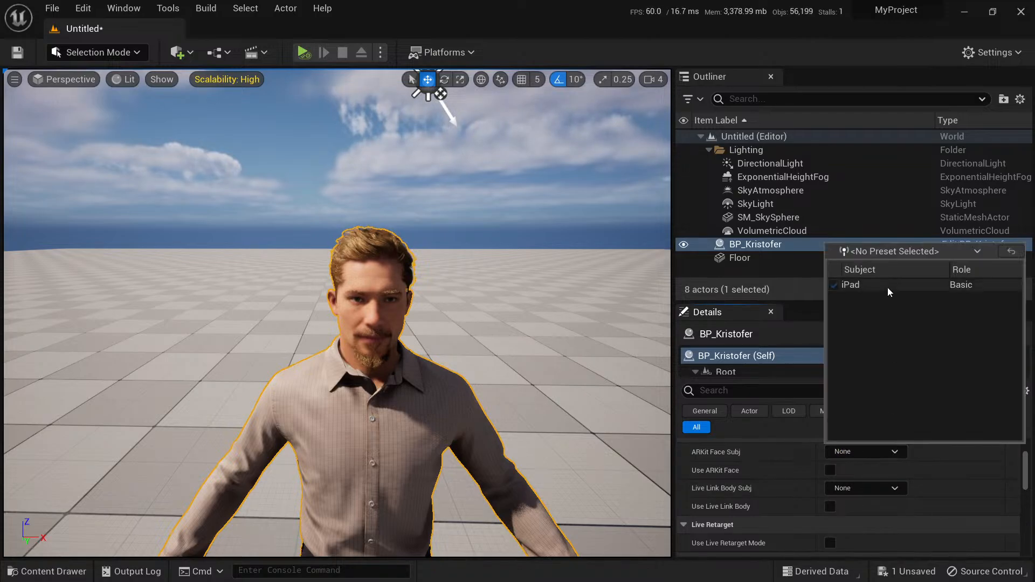
pyautogui.click(889, 285)
pyautogui.click(830, 470)
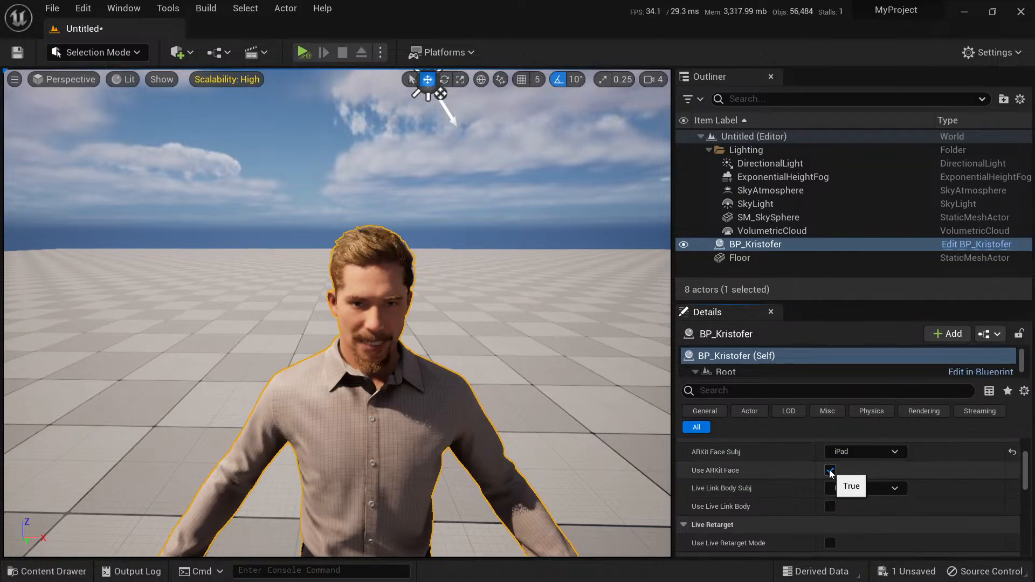
# Examine BP_Kristofer's live facial motion up close in the viewport.
pyautogui.moveTo(431, 324); pyautogui.dragTo(434, 260, button='right')
pyautogui.press('w')
pyautogui.press('d')
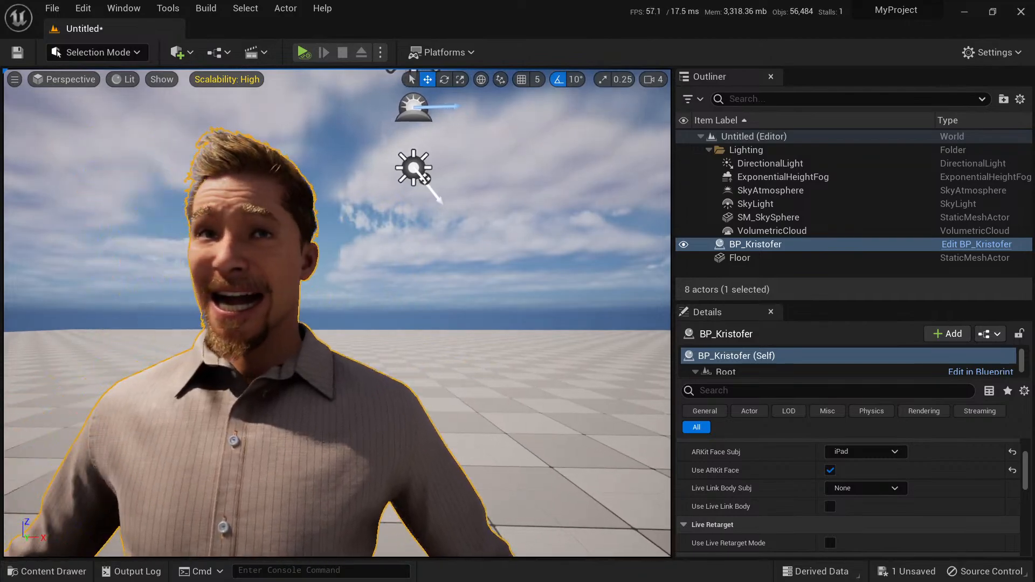
pyautogui.press('a')
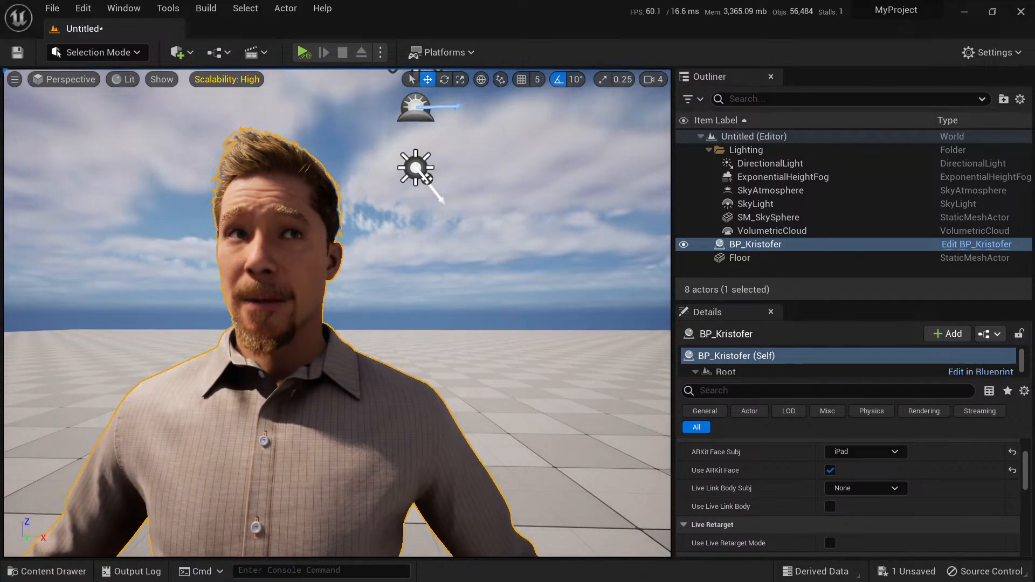
pyautogui.press('w')
pyautogui.press('a')
pyautogui.press('s')
pyautogui.press('d')
pyautogui.press('e')
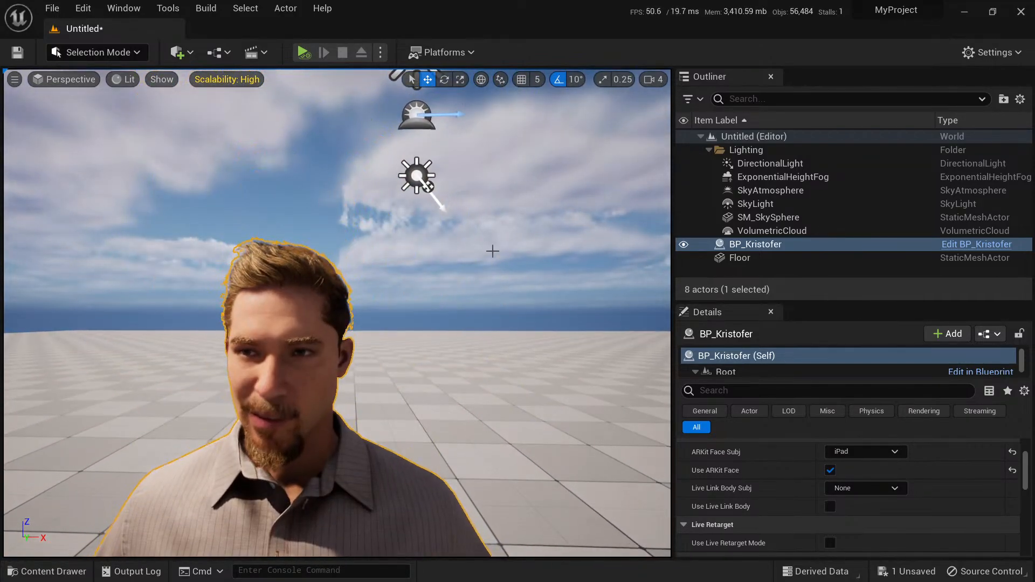
# Open Take Recorder and add the BP_Kristofer actor as a recording source.
pyautogui.click(124, 9)
pyautogui.moveTo(172, 45)
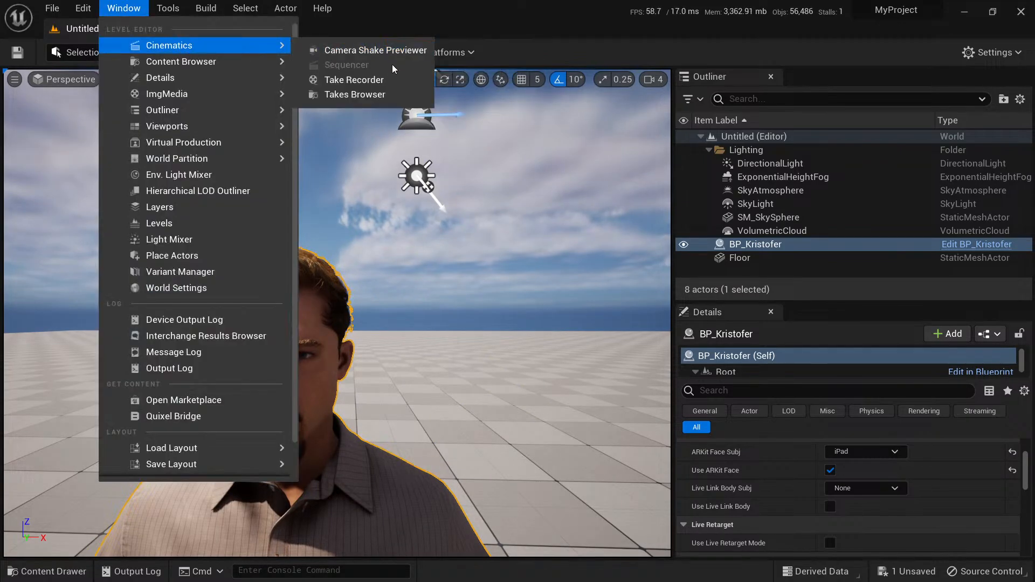
pyautogui.click(375, 81)
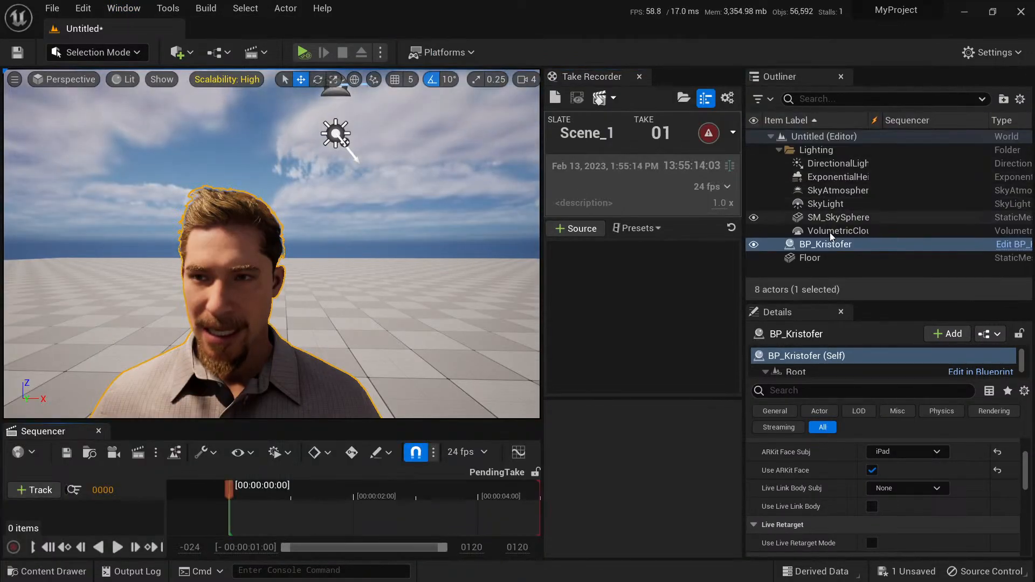
pyautogui.moveTo(808, 244); pyautogui.dragTo(625, 293)
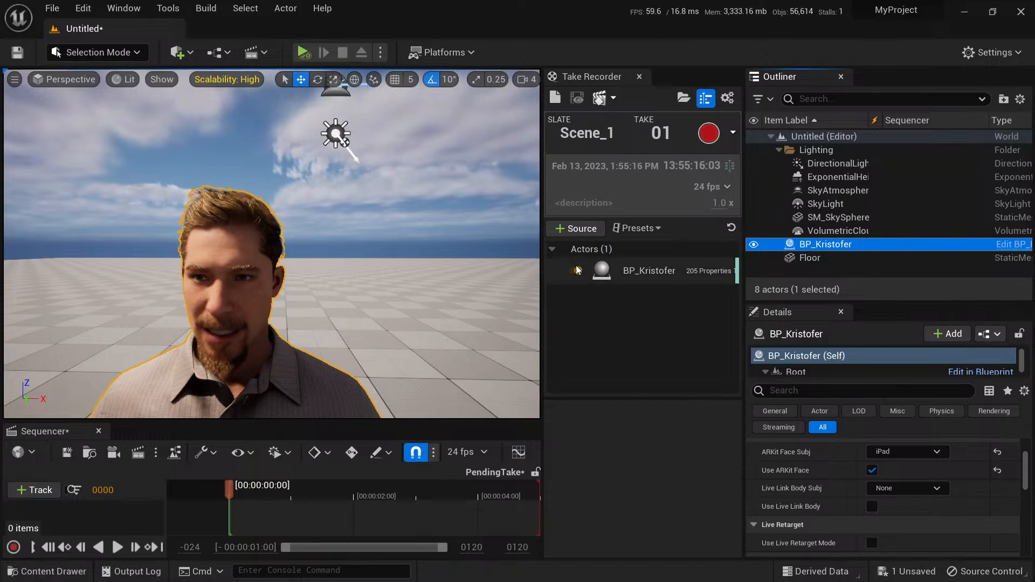
# Show the BP_Kristofer source's settings in a larger area, exclude all of its recorded properties and expand their list.
pyautogui.click(642, 270)
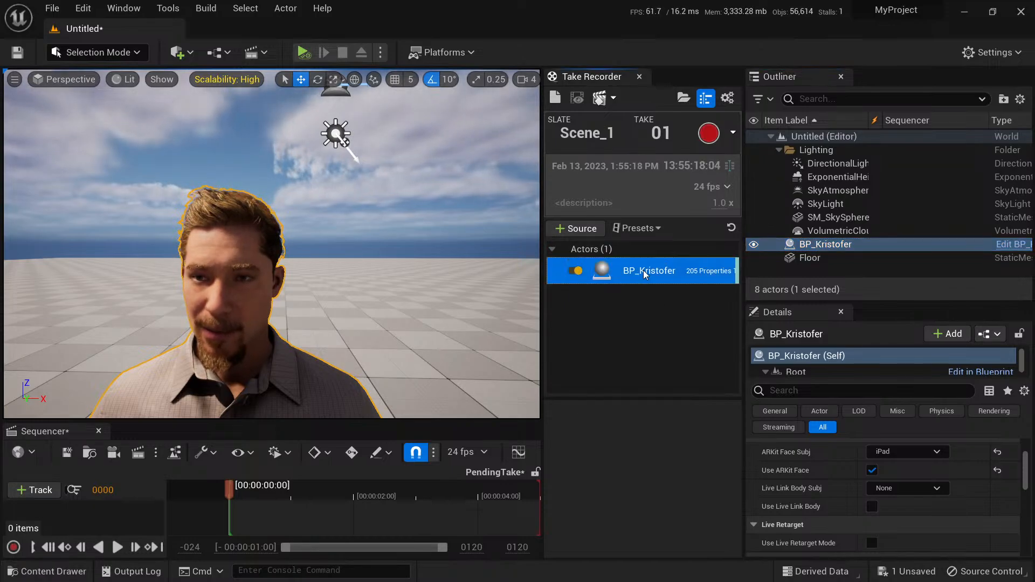
pyautogui.moveTo(635, 399); pyautogui.dragTo(637, 319)
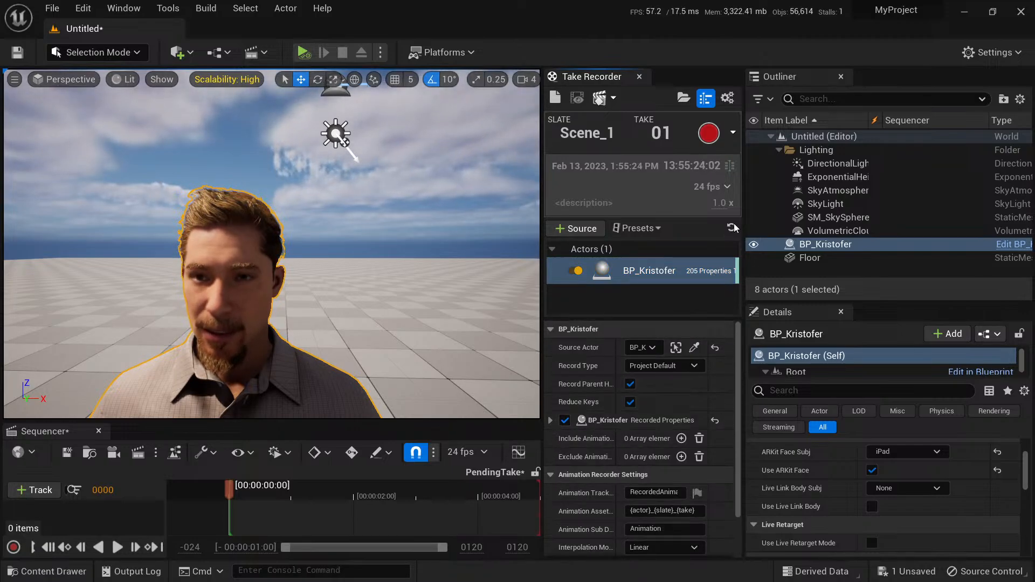
pyautogui.click(646, 275)
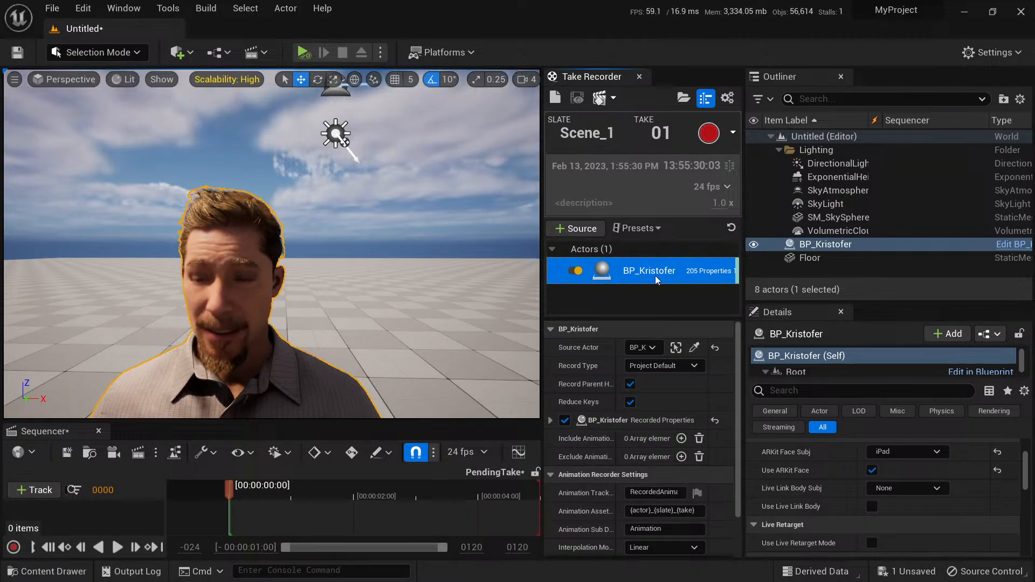
pyautogui.click(565, 421)
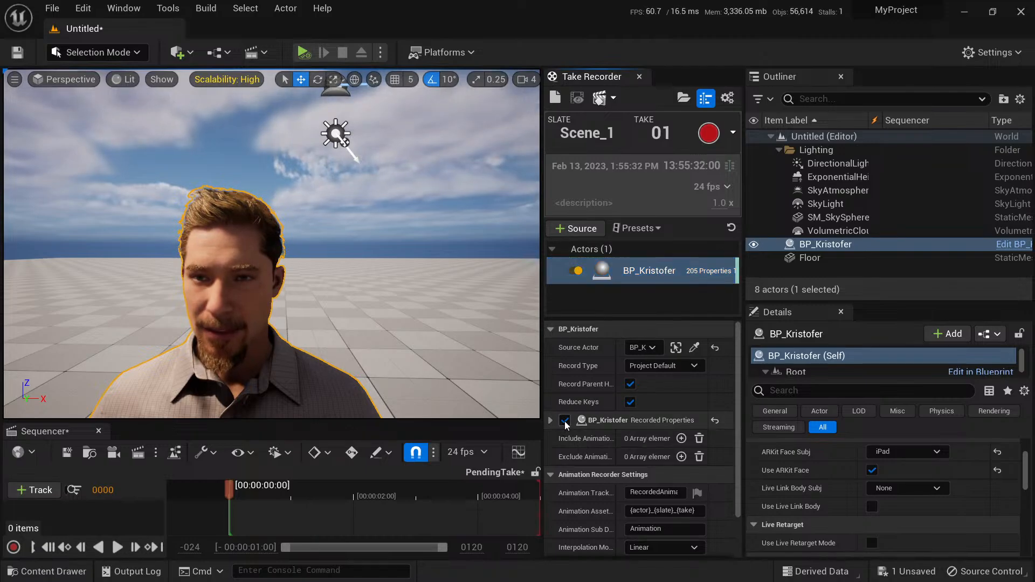
pyautogui.click(550, 420)
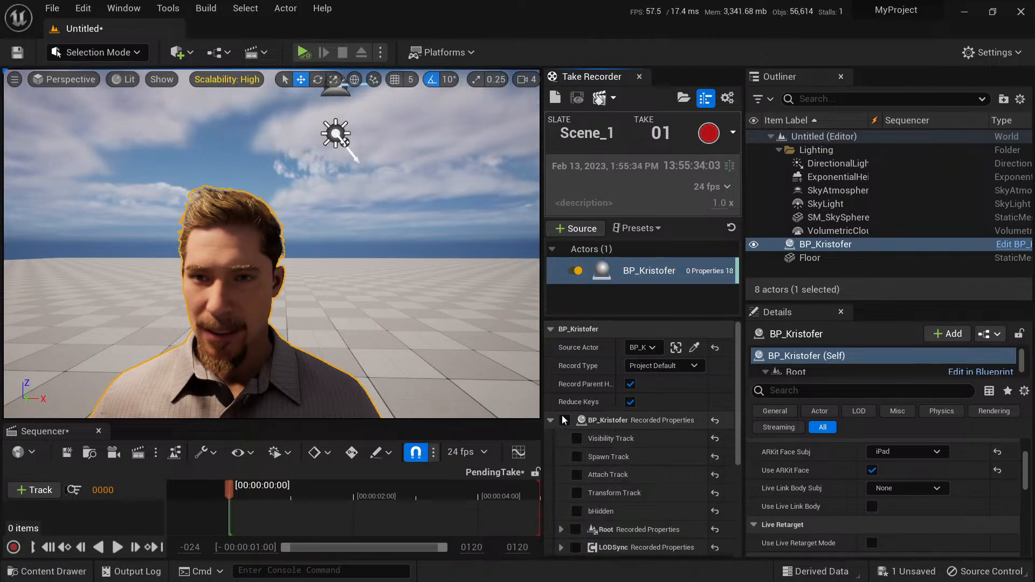
pyautogui.scroll(-1, 598, 452)
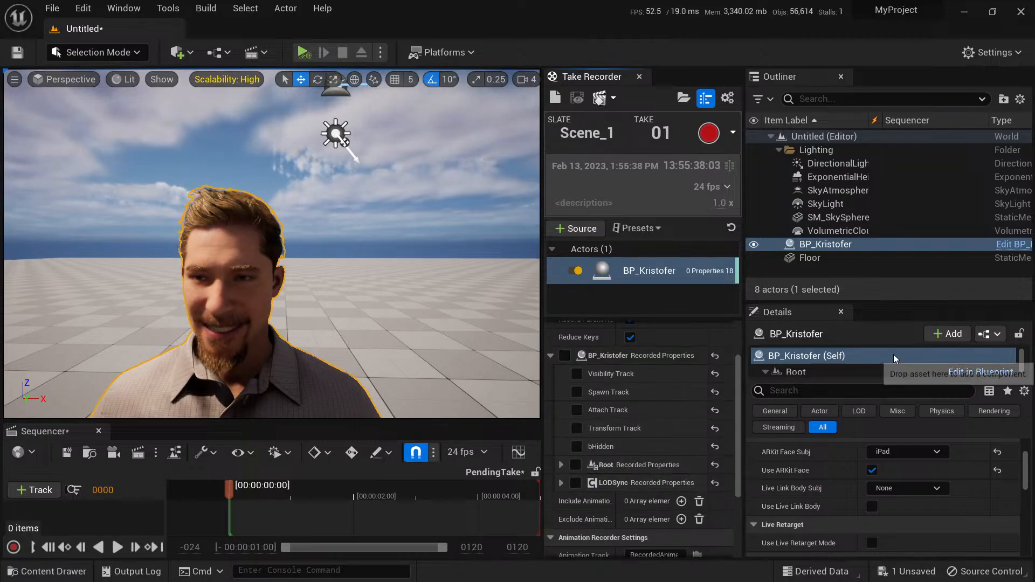
# Expand the source's Root, Body and Face recorded properties and enable only the Face's Animation Track.
pyautogui.moveTo(864, 379); pyautogui.dragTo(864, 447)
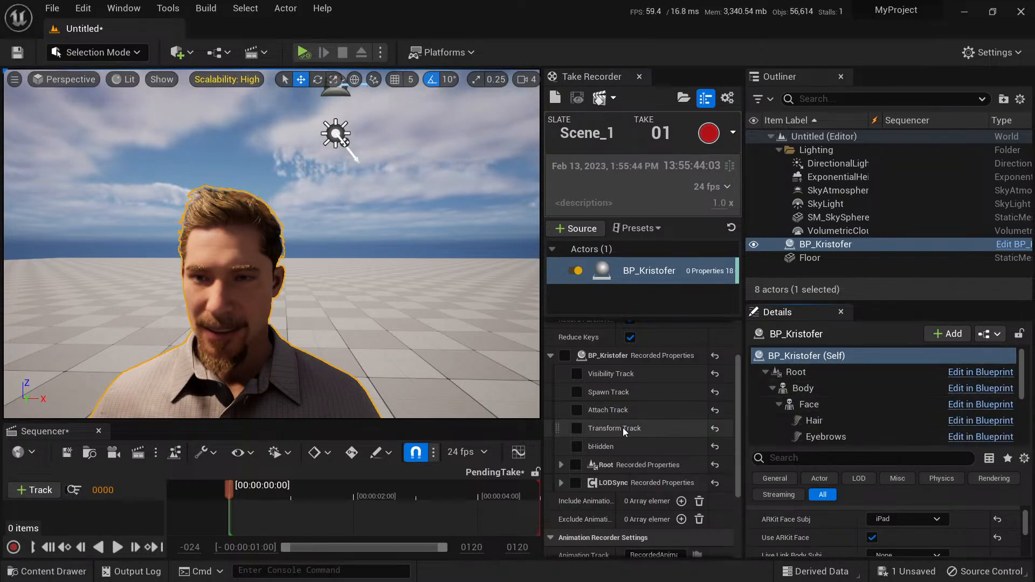
pyautogui.click(560, 464)
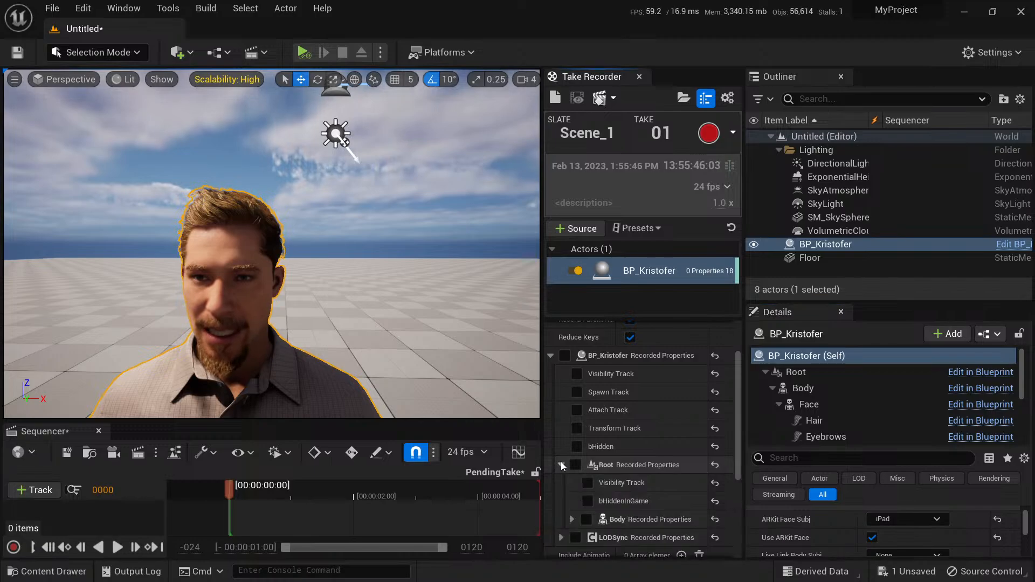
pyautogui.scroll(-2, 593, 453)
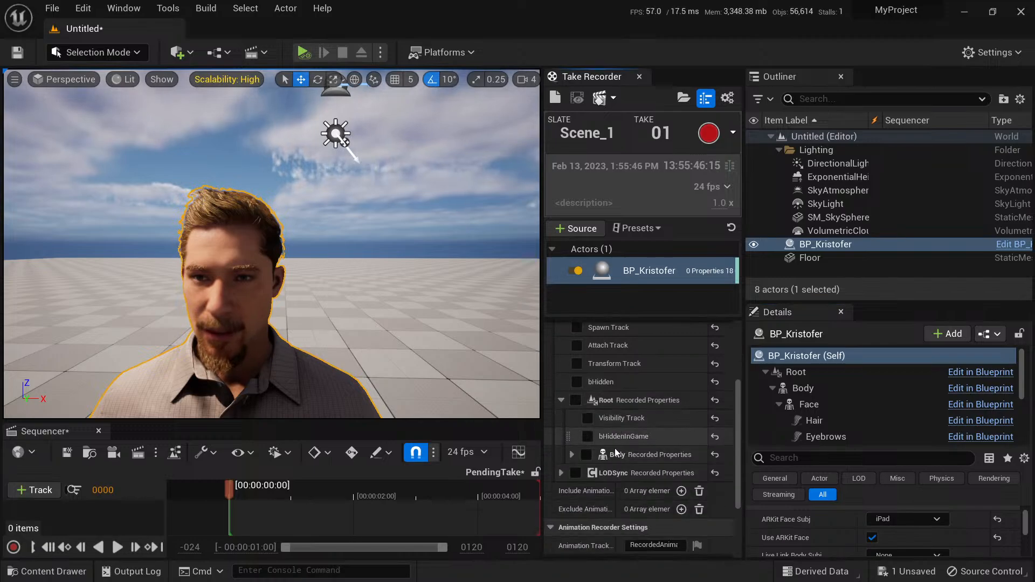
pyautogui.click(571, 455)
pyautogui.scroll(-2, 615, 469)
pyautogui.scroll(-2, 625, 452)
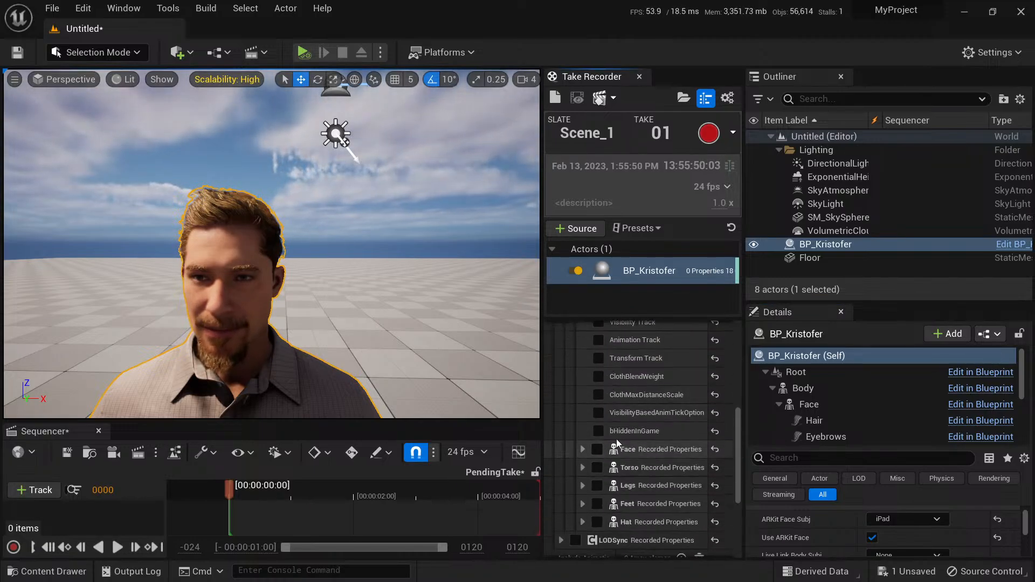
pyautogui.click(582, 449)
pyautogui.scroll(-1, 625, 458)
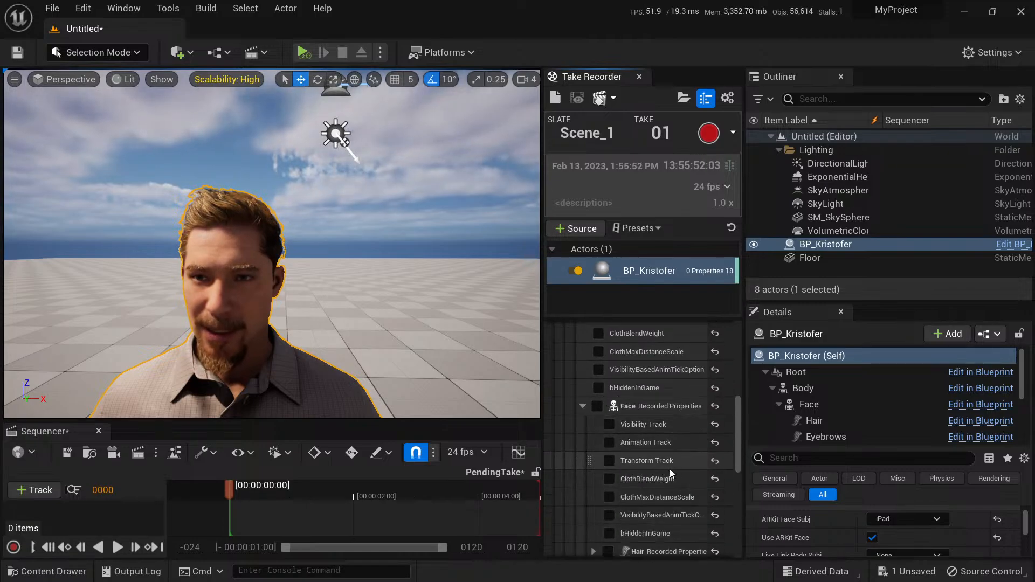
pyautogui.click(609, 442)
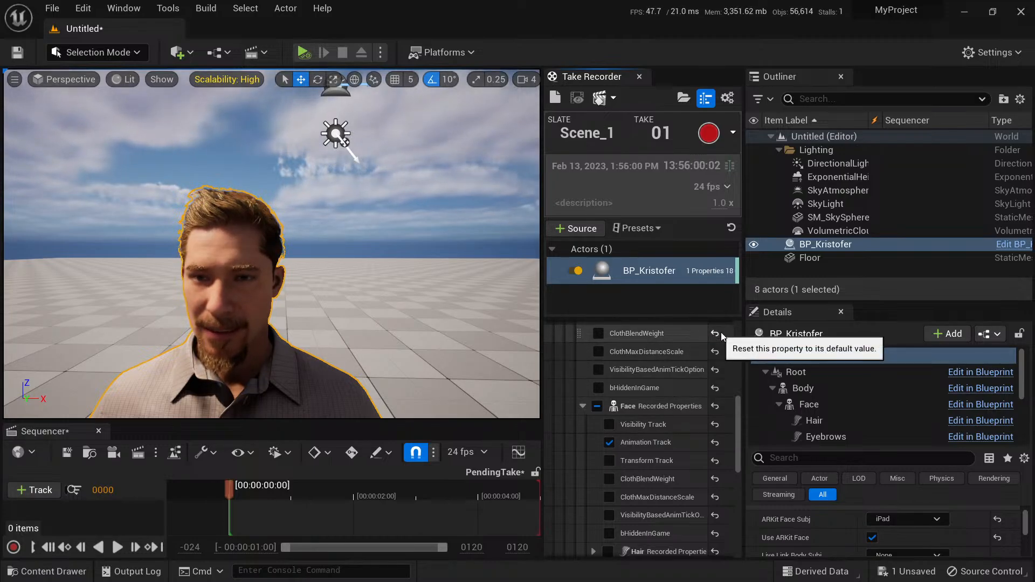
pyautogui.scroll(-1, 647, 439)
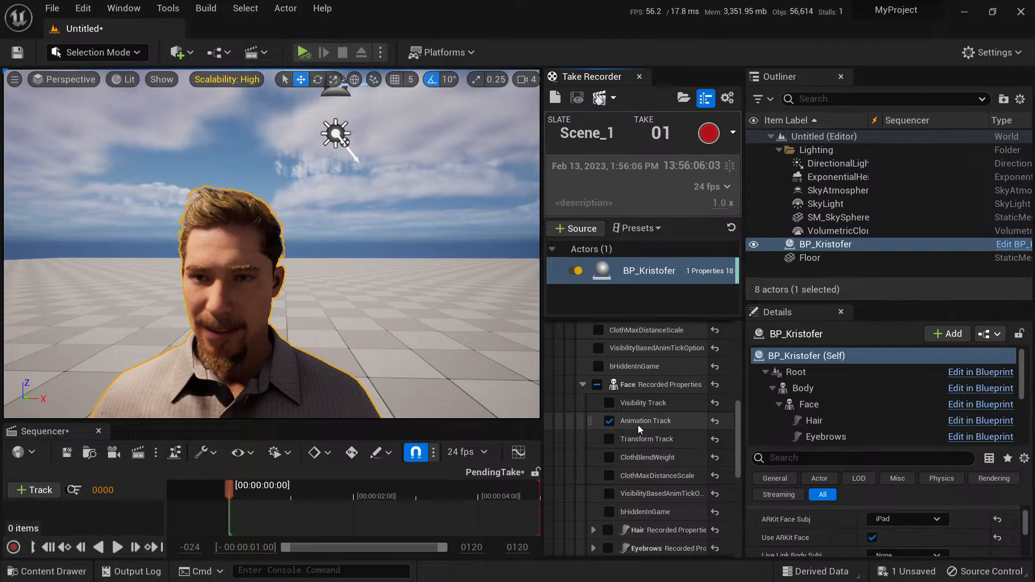
# Examine BP_Kristofer's head and torso from the front in the viewport and clear the actor selection.
pyautogui.moveTo(326, 296); pyautogui.dragTo(285, 278, button='right')
pyautogui.press('a')
pyautogui.press('d')
pyautogui.press('s')
pyautogui.press('w')
pyautogui.press('a')
pyautogui.press('s')
pyautogui.press('Escape')
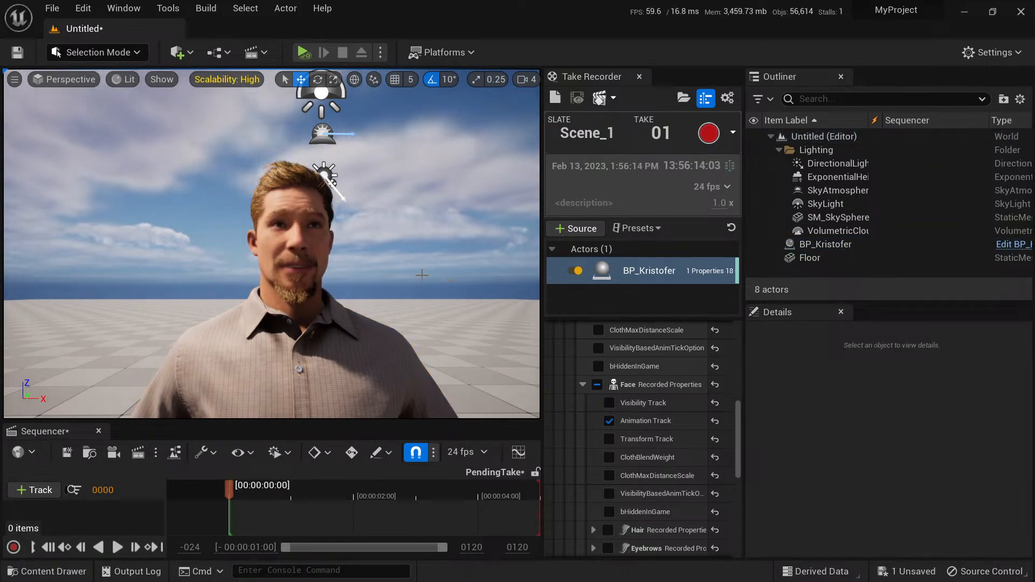
# Save the current level as NewMap in the Content folder.
pyautogui.click(52, 9)
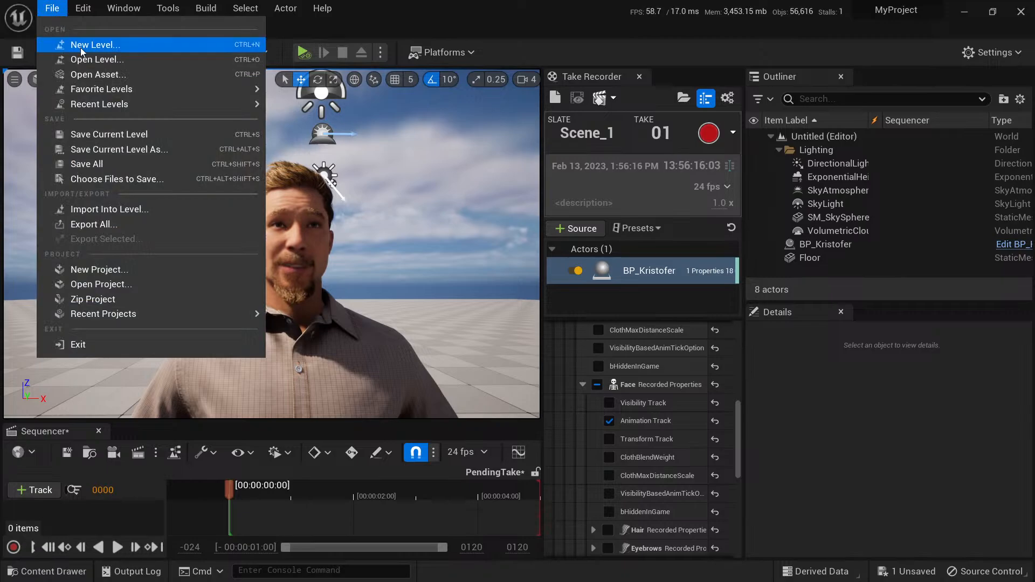
pyautogui.click(120, 149)
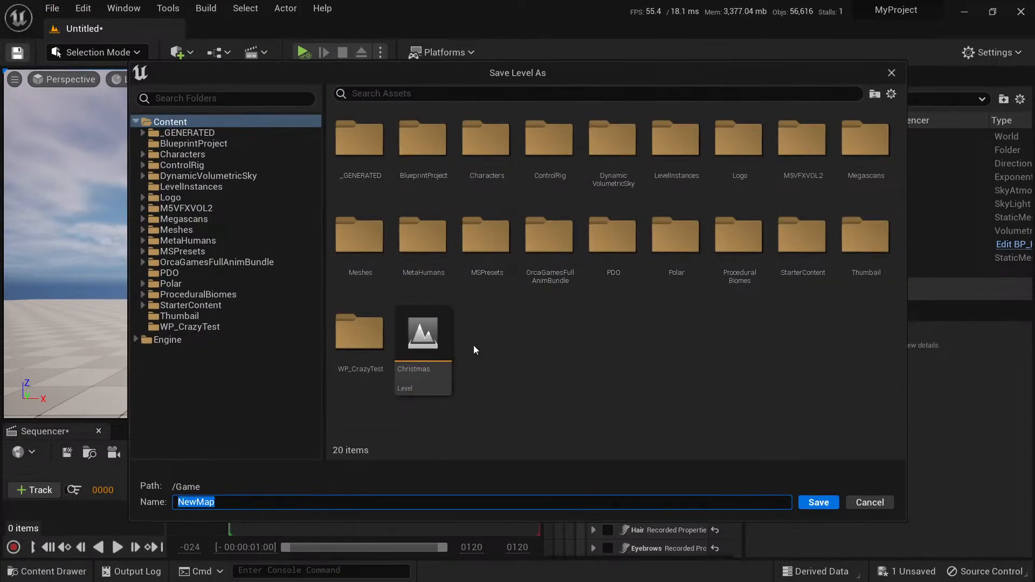
pyautogui.click(473, 346)
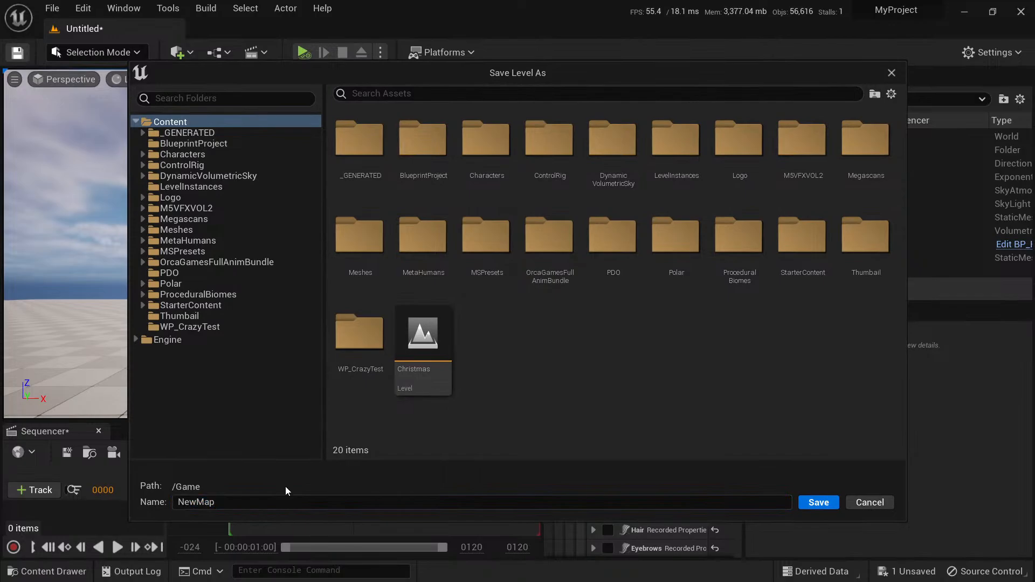
pyautogui.click(818, 502)
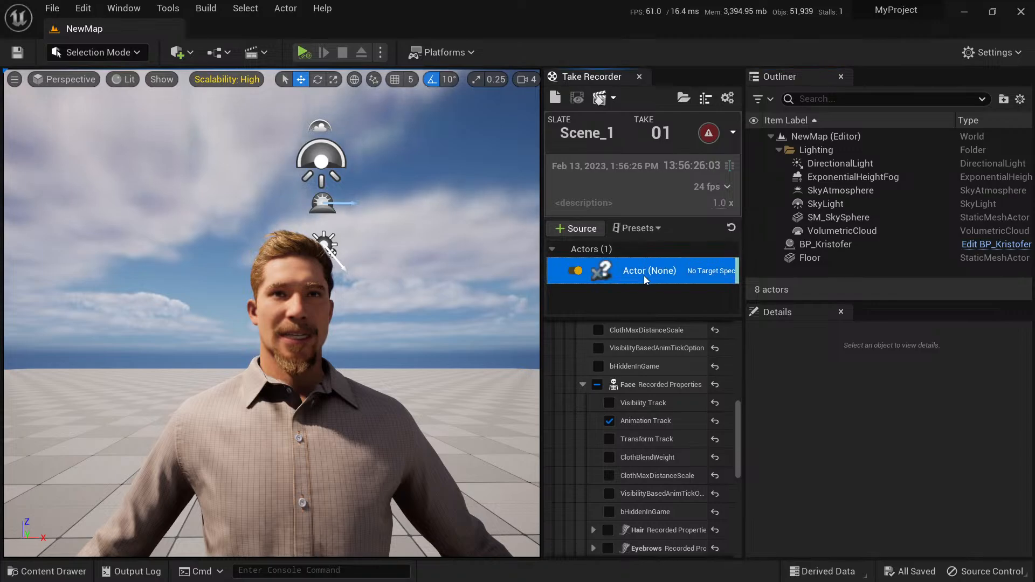
pyautogui.click(841, 247)
pyautogui.moveTo(743, 262); pyautogui.dragTo(662, 271)
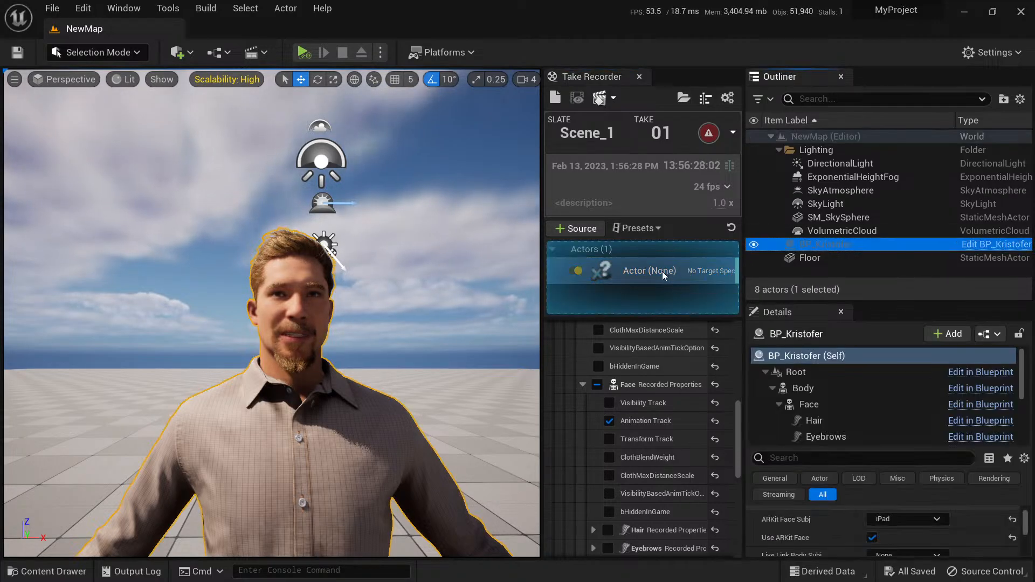
pyautogui.hotkey('ctrl', 'z')
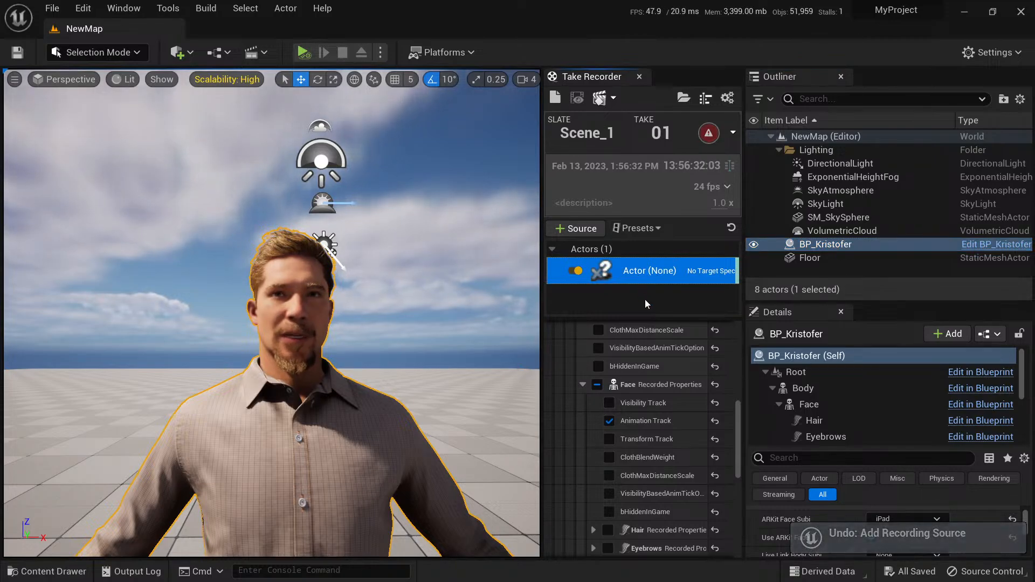
# Select the recording source with the missing actor and show its Source Actor setting.
pyautogui.click(645, 300)
pyautogui.click(647, 272)
pyautogui.scroll(3, 647, 423)
pyautogui.scroll(2, 563, 438)
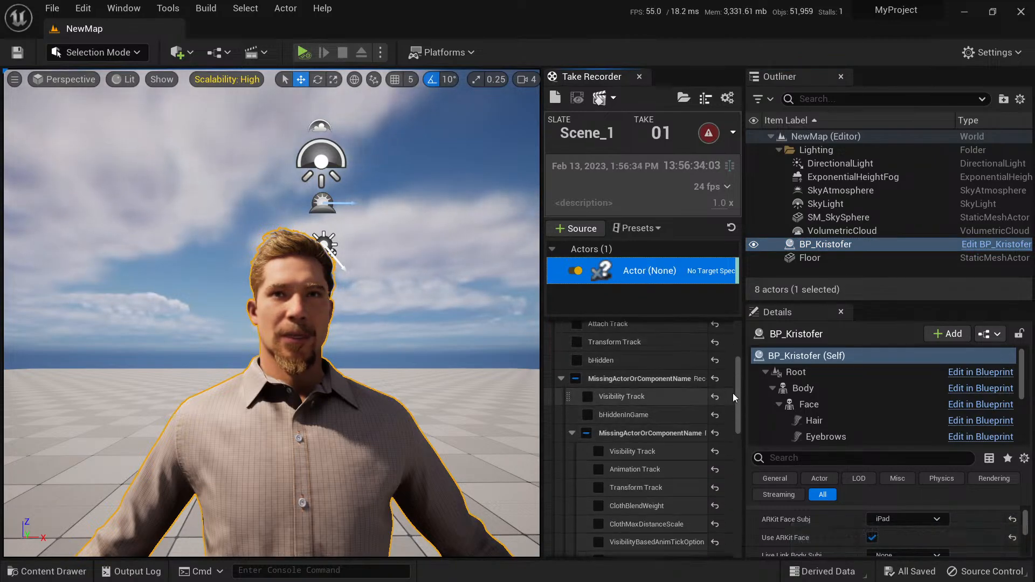
pyautogui.click(735, 389)
pyautogui.scroll(3, 736, 377)
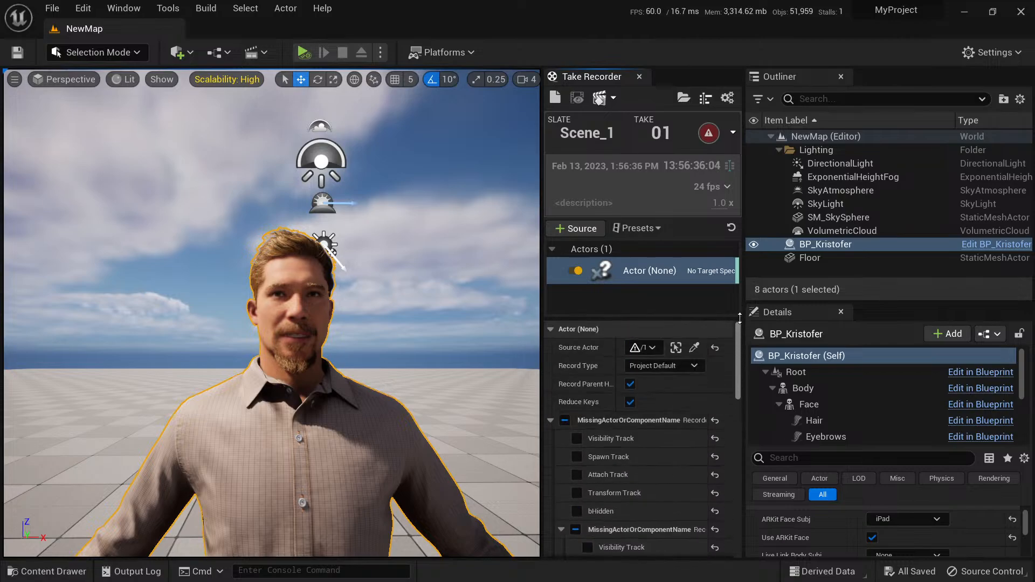
pyautogui.click(694, 348)
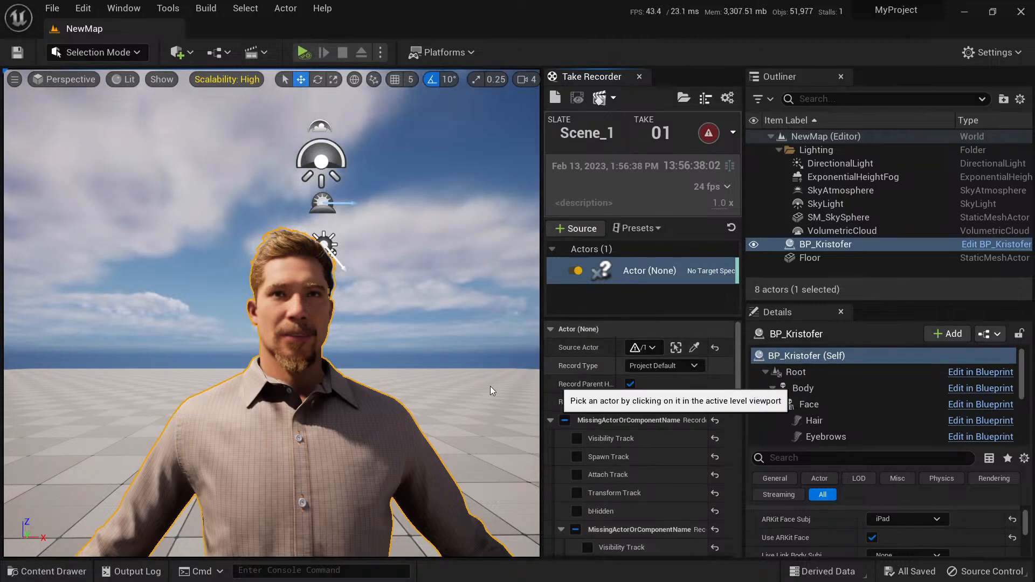
pyautogui.click(361, 406)
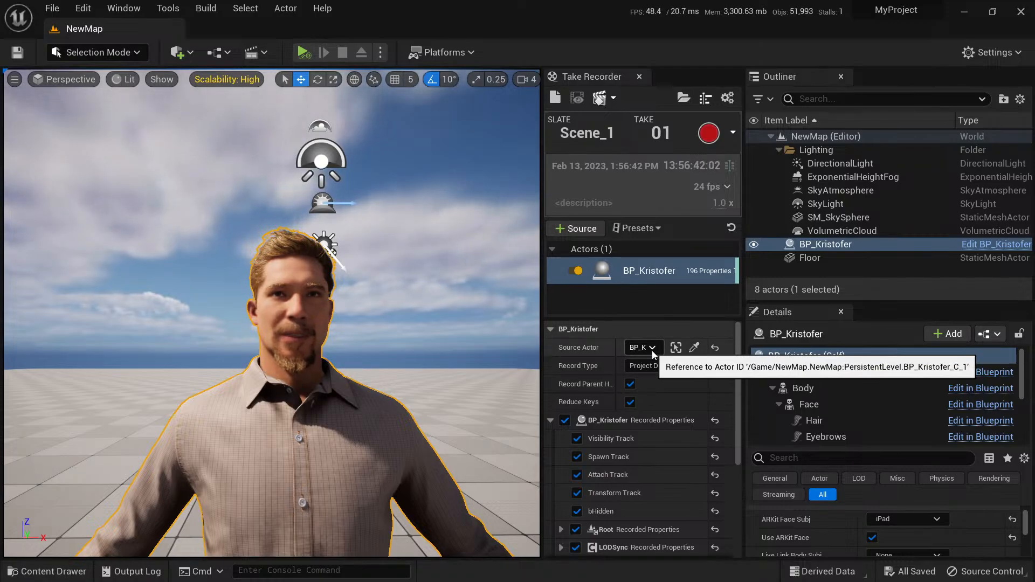
pyautogui.hotkey('ctrl', 'z')
pyautogui.click(694, 349)
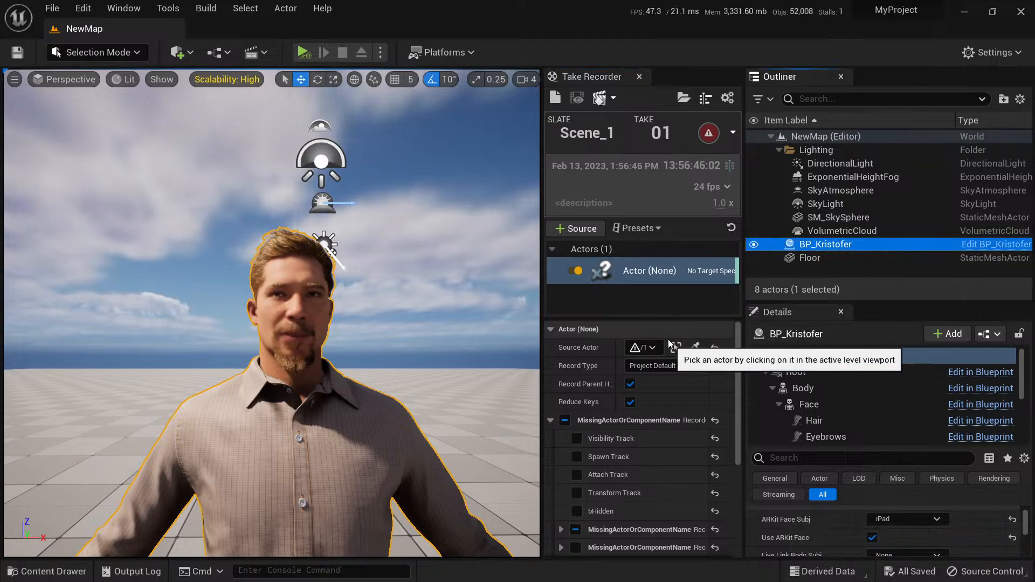
# Set BP_Kristofer as the recording source's Source Actor and exclude all of its recorded properties.
pyautogui.click(653, 349)
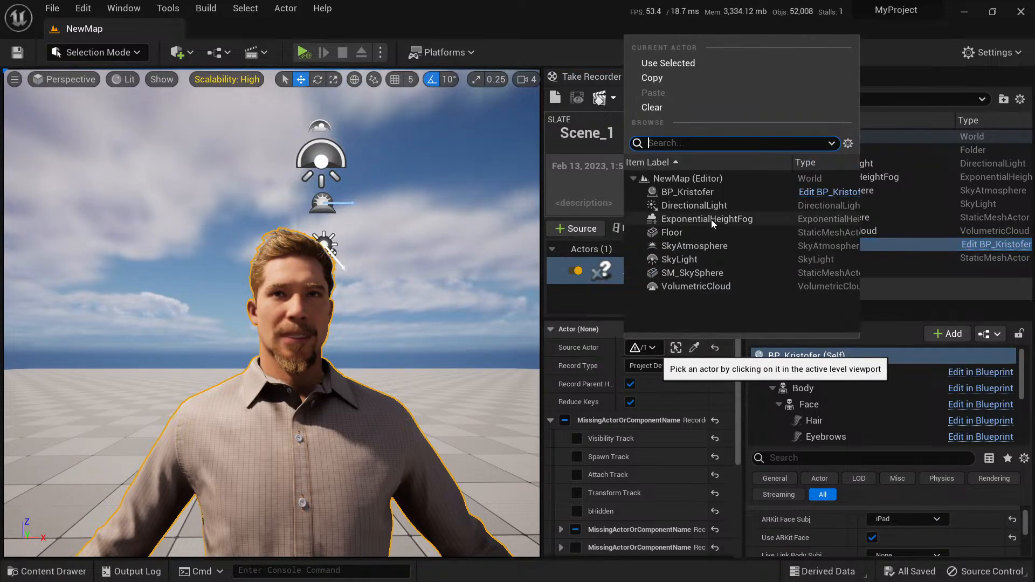
pyautogui.click(709, 192)
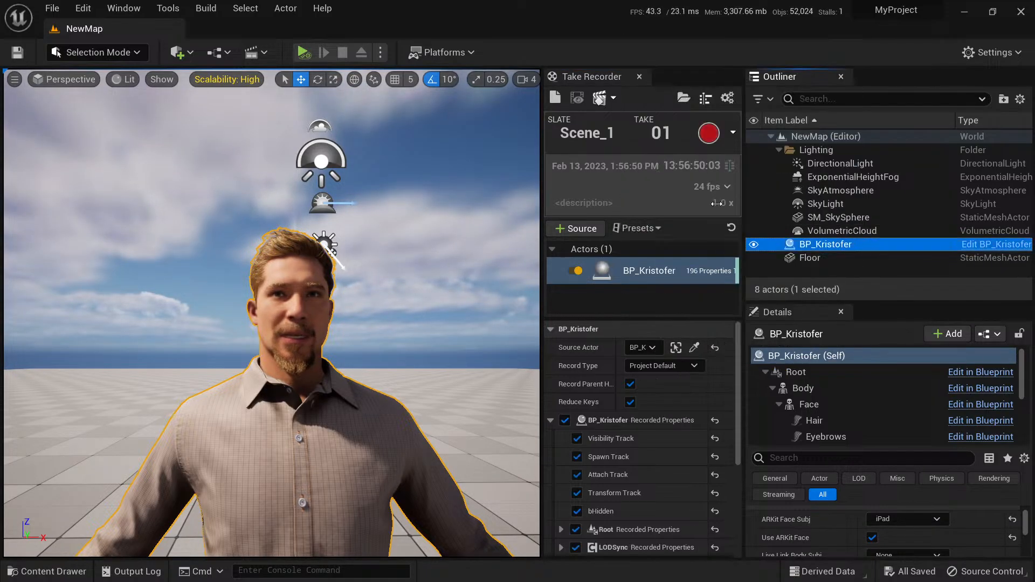
pyautogui.click(566, 420)
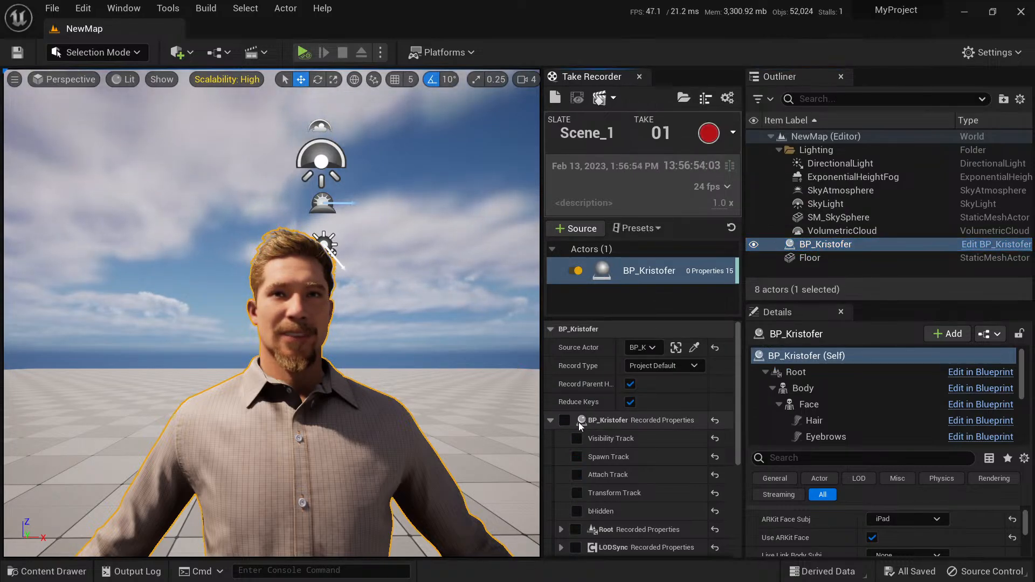
# Expand the source's Root, Body and Face recorded properties and enable only the Animation Track under Face.
pyautogui.scroll(-3, 627, 429)
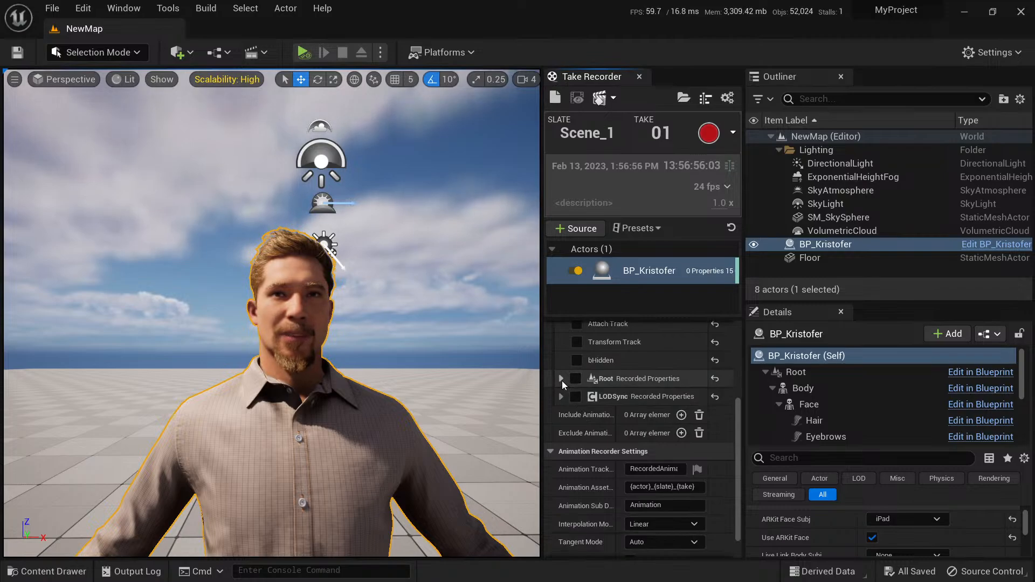
pyautogui.click(561, 380)
pyautogui.click(571, 433)
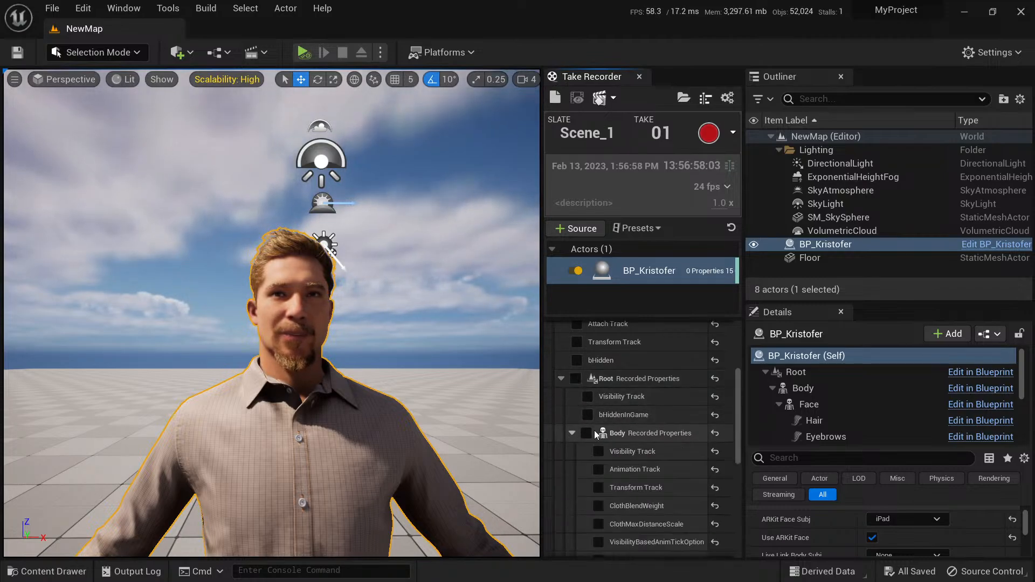
pyautogui.scroll(-3, 604, 422)
pyautogui.click(581, 406)
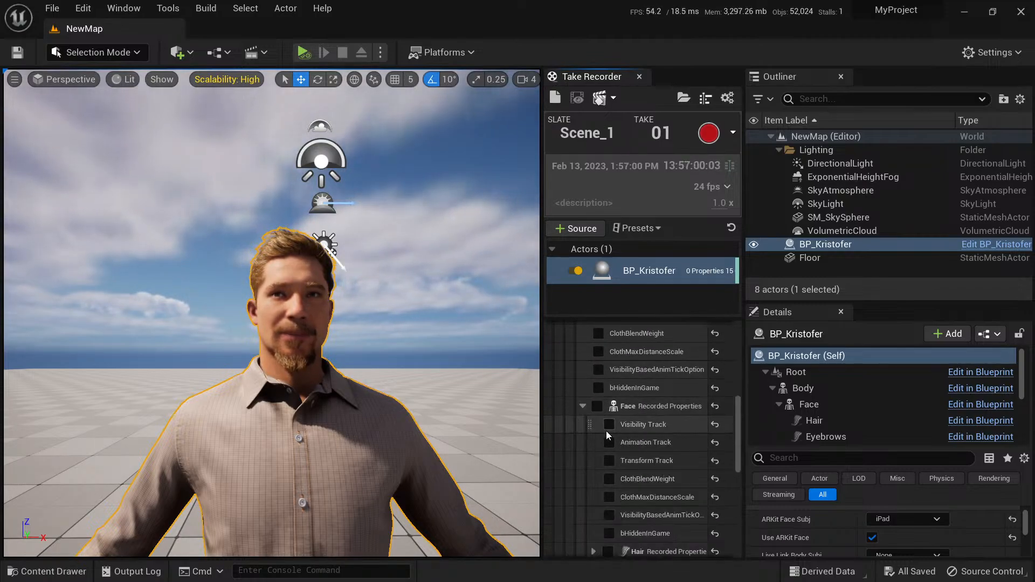
pyautogui.click(609, 442)
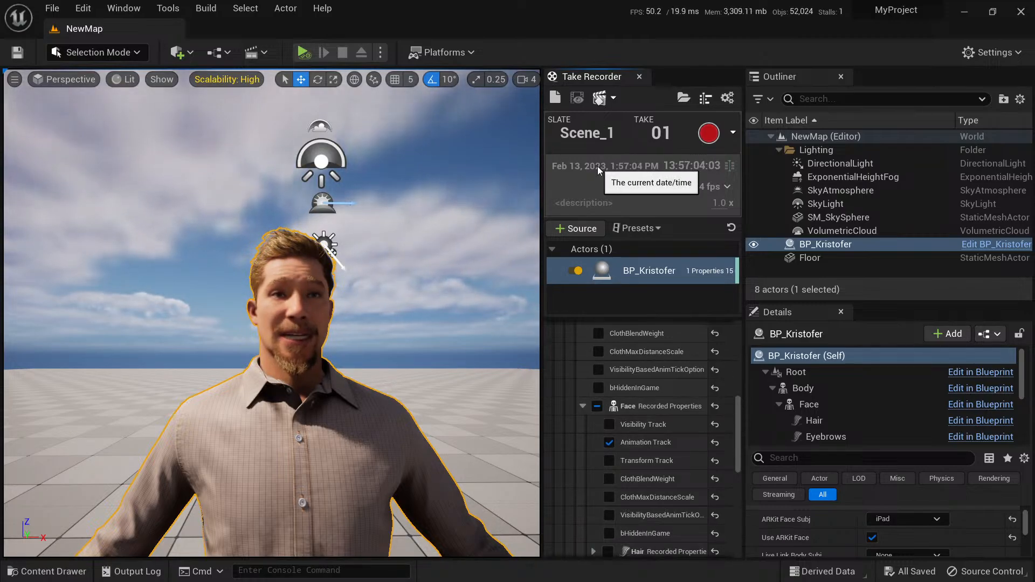
# Frame BP_Kristofer's face more closely, record take 01 of Scene_1 and stop the recording.
pyautogui.press('w')
pyautogui.moveTo(439, 226); pyautogui.dragTo(426, 226, button='right')
pyautogui.press('s')
pyautogui.press('a')
pyautogui.press('d')
pyautogui.press('q')
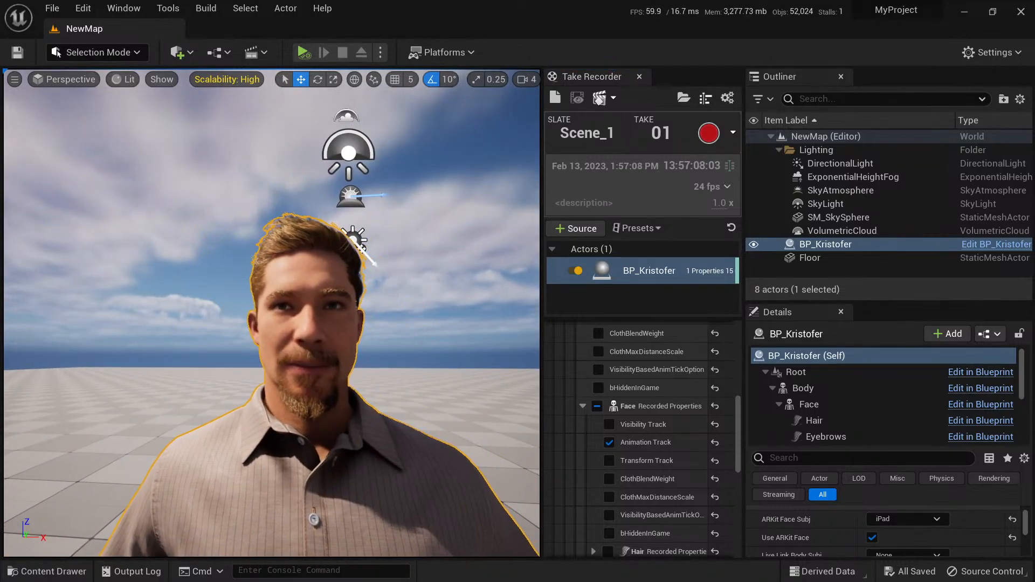
pyautogui.click(708, 135)
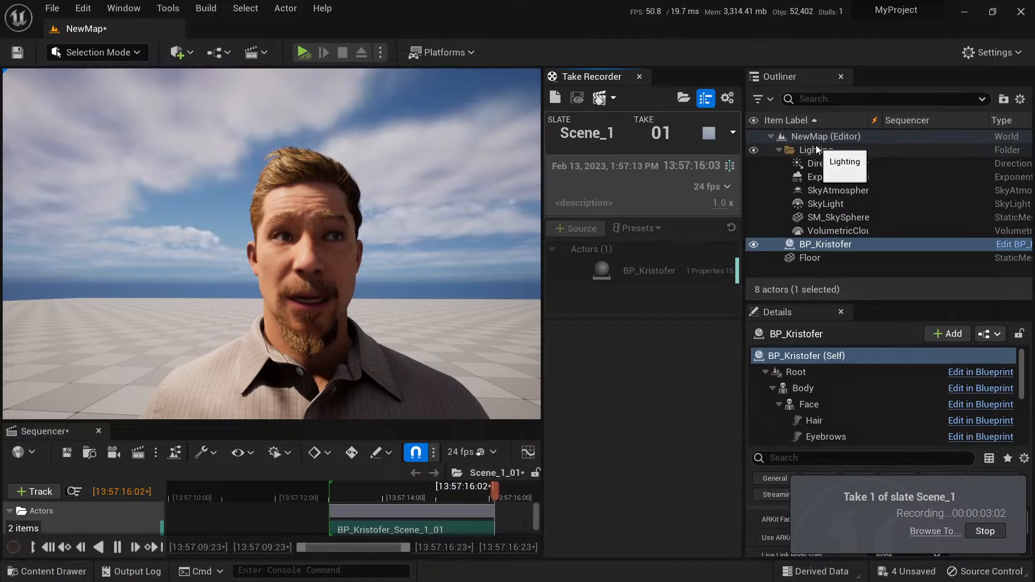
pyautogui.click(708, 134)
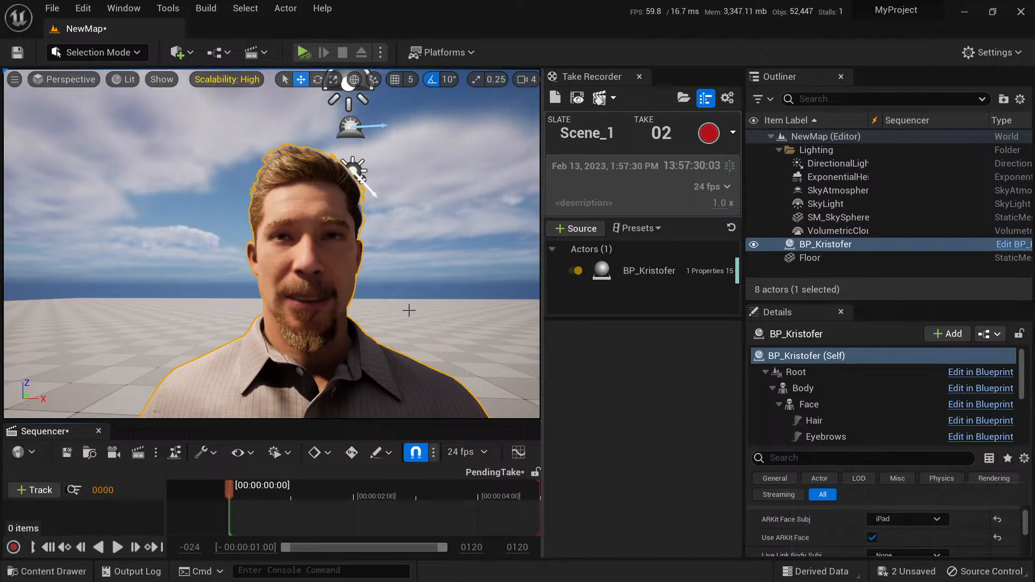
# Give the Sequencer more height below the viewport and close Take Recorder.
pyautogui.moveTo(409, 310); pyautogui.dragTo(401, 329, button='right')
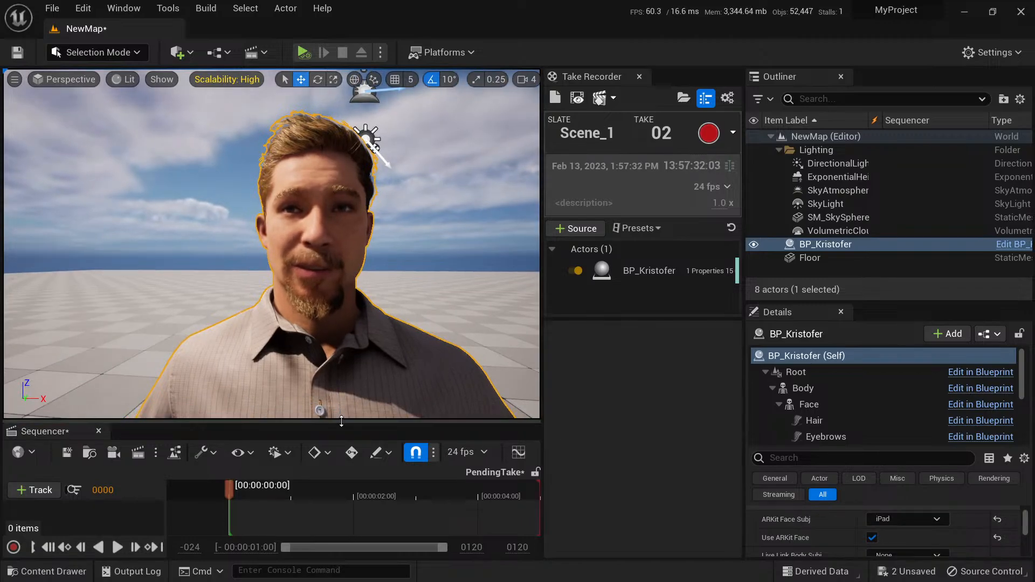
pyautogui.moveTo(340, 421); pyautogui.dragTo(340, 381)
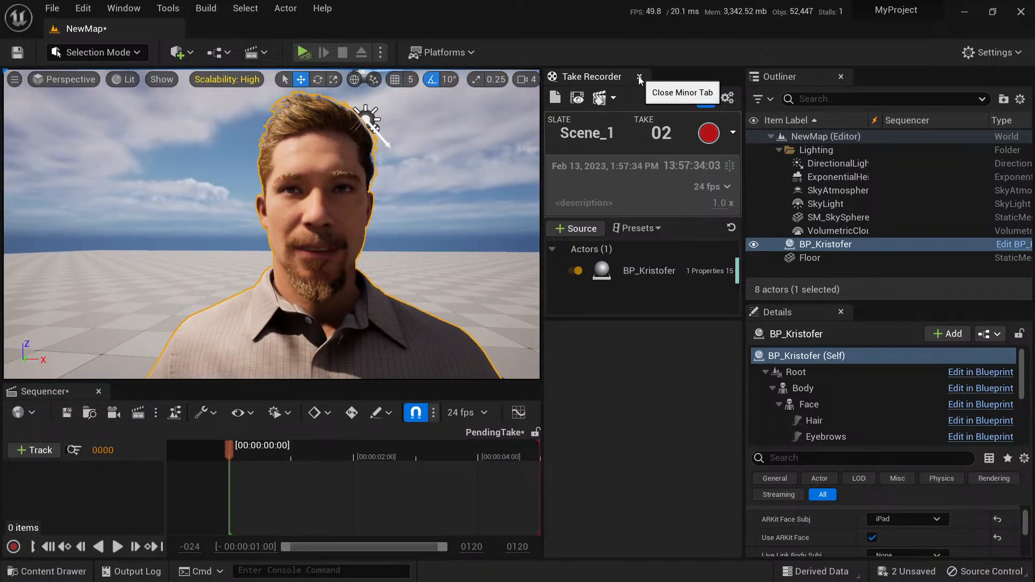
pyautogui.click(639, 78)
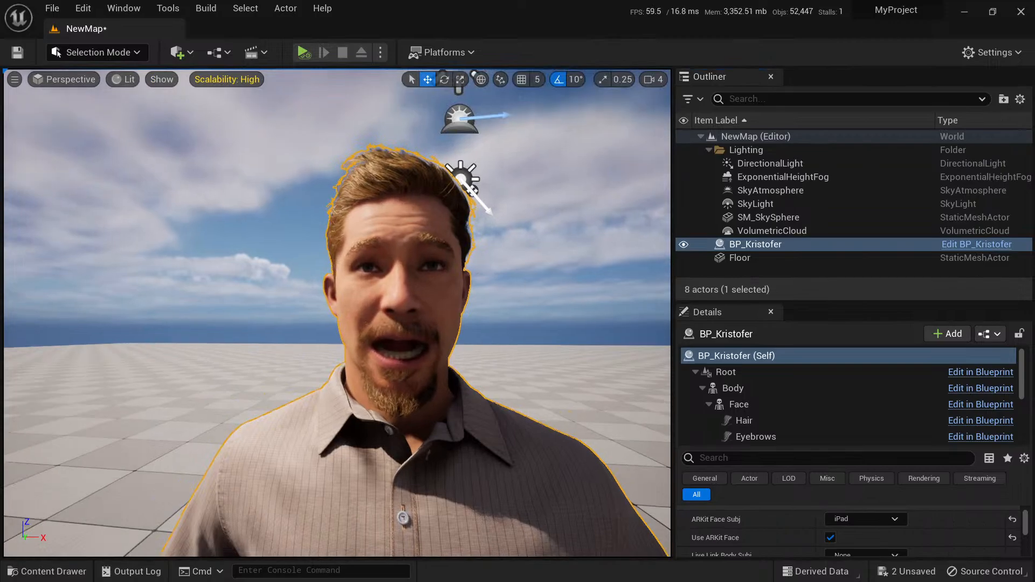
# Turn off Use ARKit Face in BP_Kristofer's Live Link settings and check its ARKit face subject.
pyautogui.scroll(2, 823, 518)
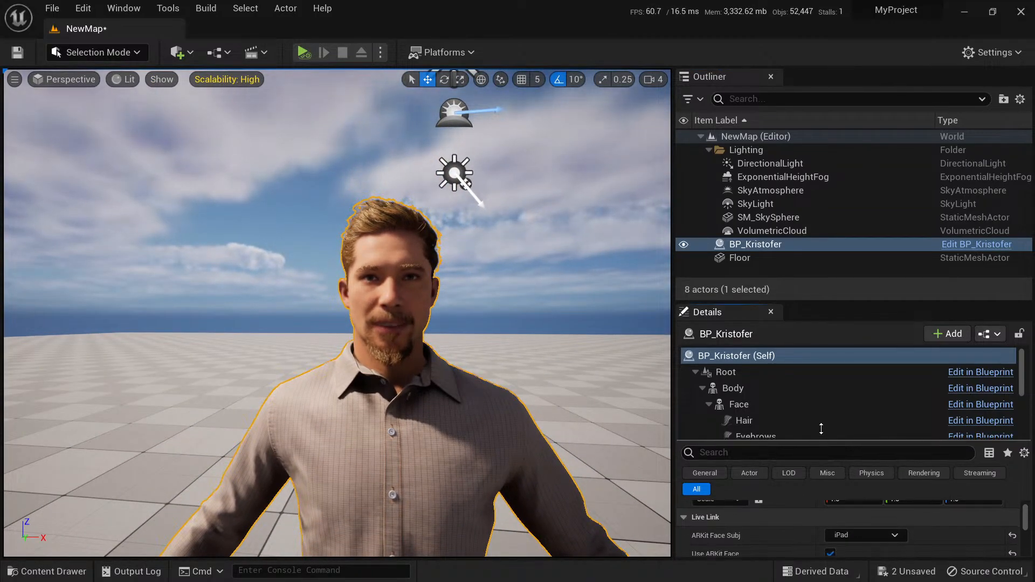
pyautogui.scroll(-2, 808, 458)
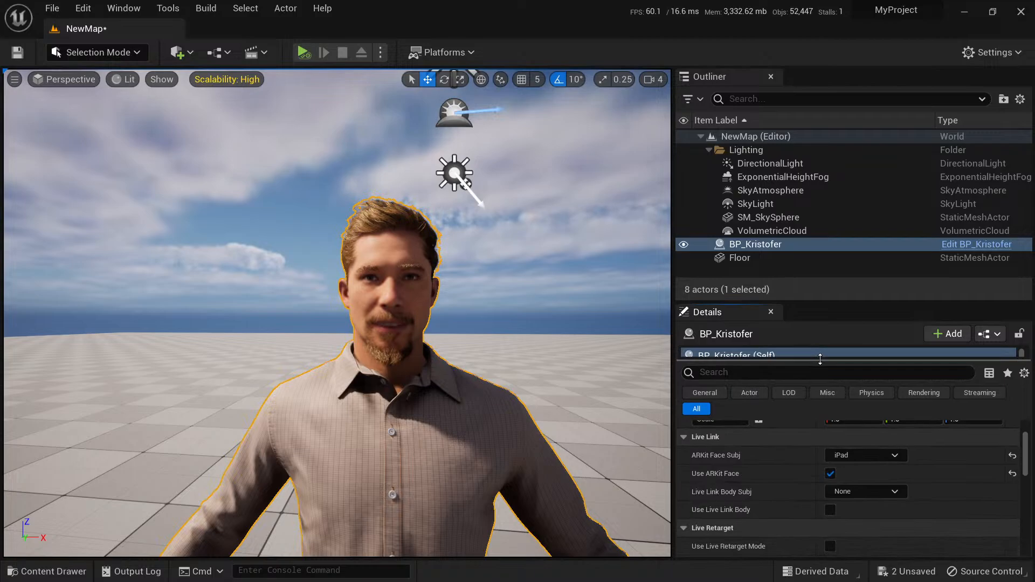
pyautogui.click(830, 473)
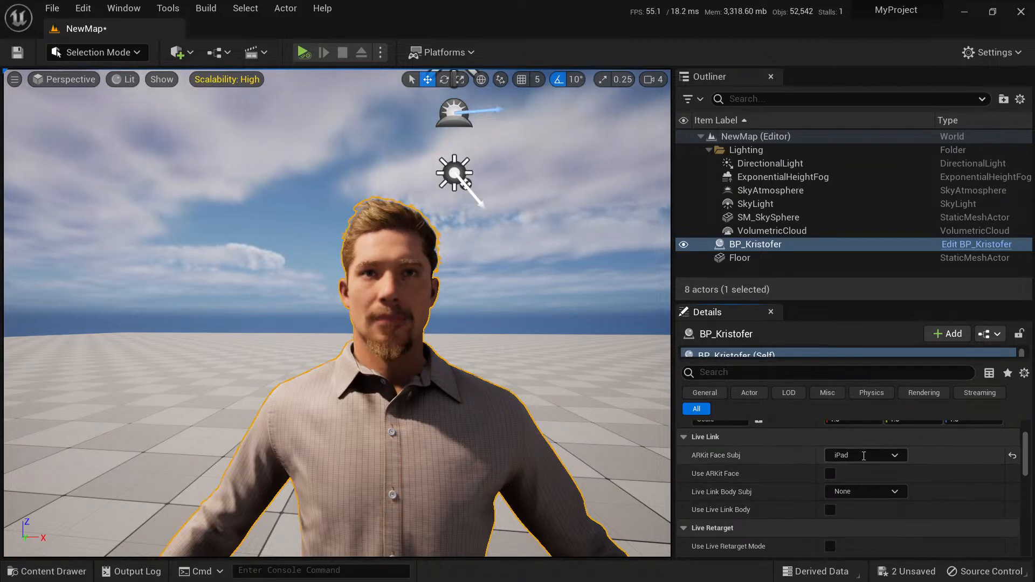
pyautogui.click(894, 456)
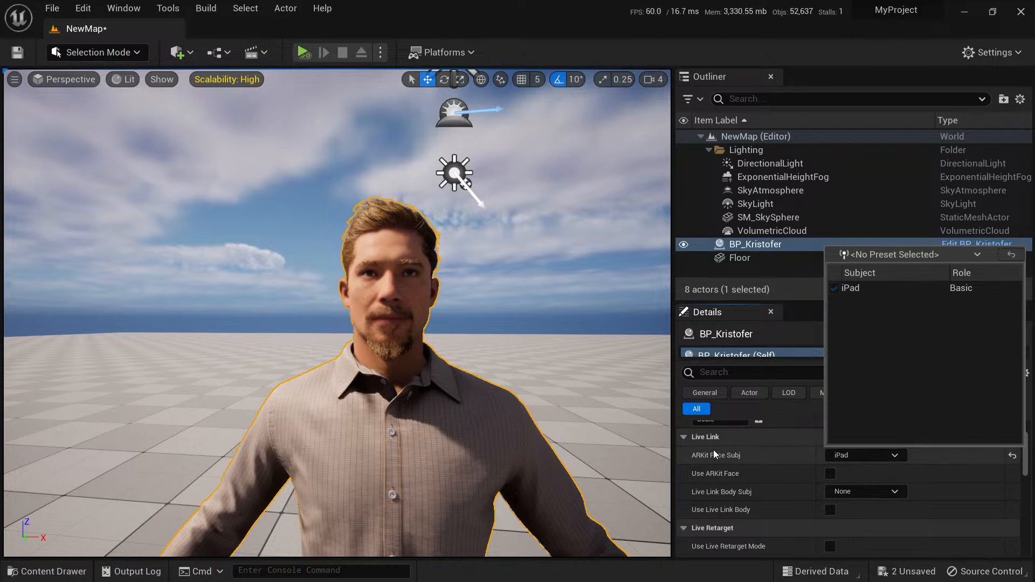
pyautogui.moveTo(539, 399)
pyautogui.mouseDown(button='right')
pyautogui.moveTo(507, 410)
pyautogui.moveTo(571, 415)
pyautogui.moveTo(541, 407)
pyautogui.mouseUp(button='right')
# Open the KrisSeq level sequence from the MetaHumans/Kristofer folder.
pyautogui.hotkey('ctrl', 'space')
pyautogui.click(485, 443)
pyautogui.click(852, 391)
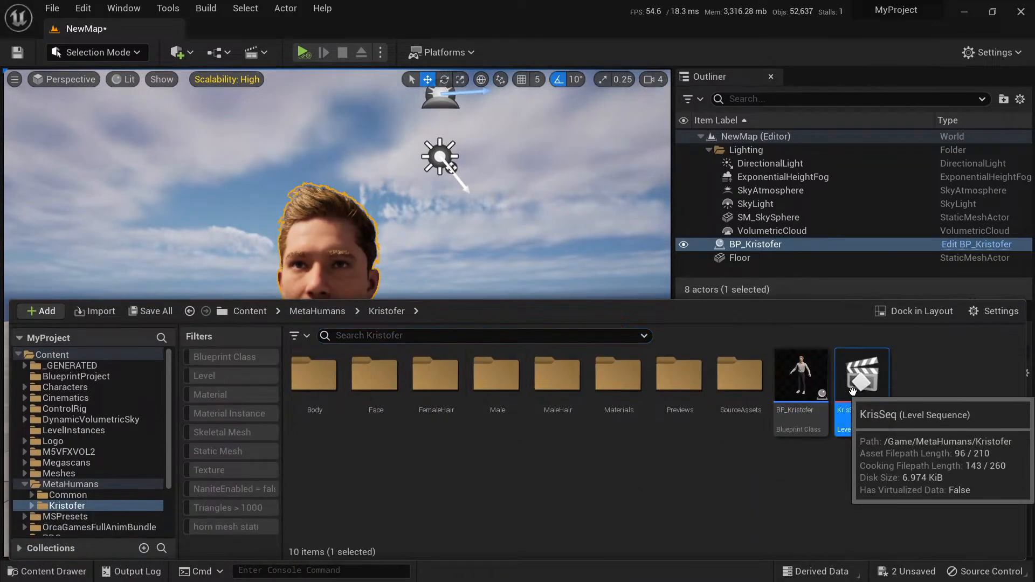
pyautogui.doubleClick(853, 392)
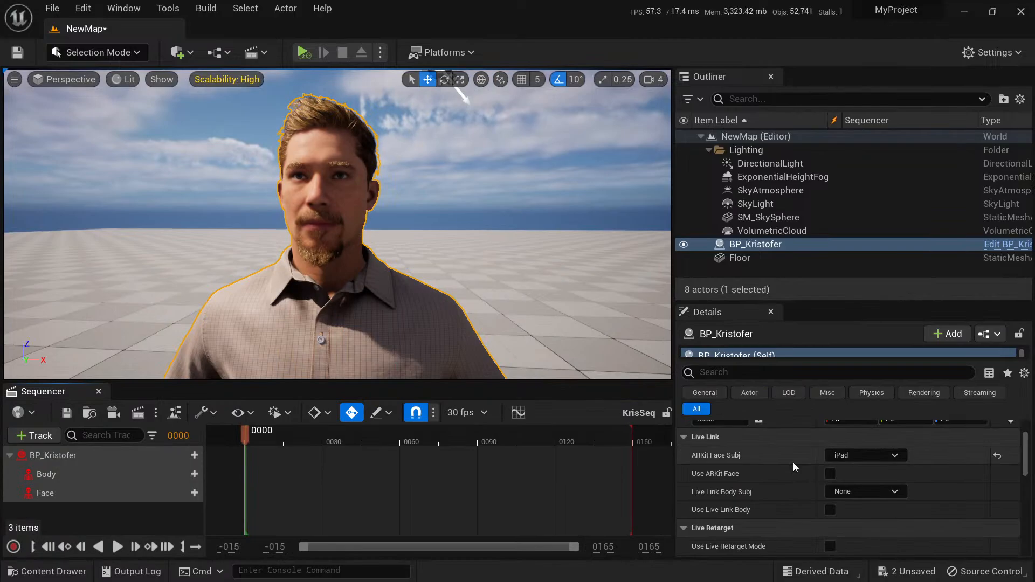
# Assign the level's BP_Kristofer actor to the unbound BP_Kristofer track in KrisSeq.
pyautogui.click(55, 457)
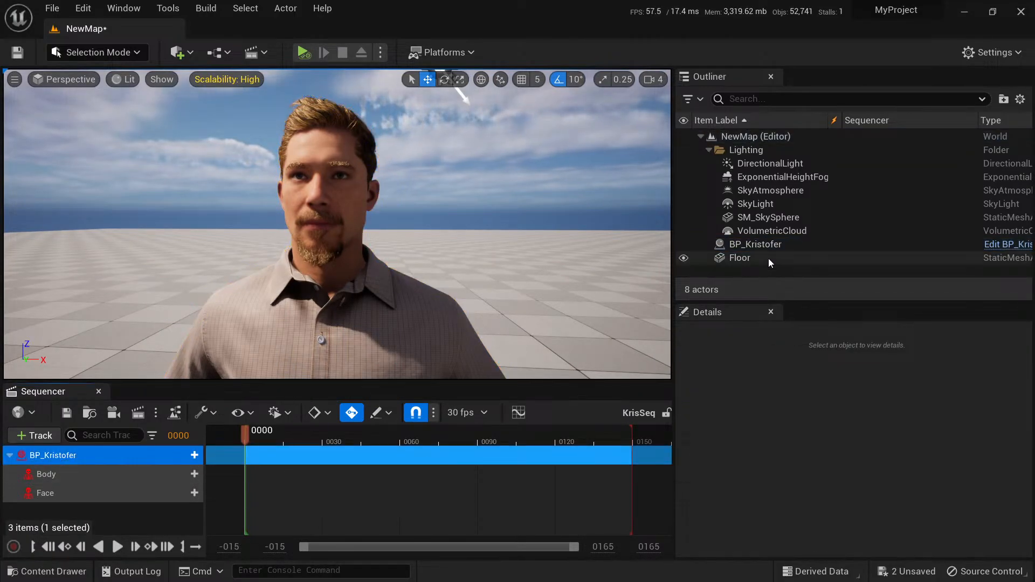
pyautogui.rightClick(61, 458)
pyautogui.moveTo(138, 108)
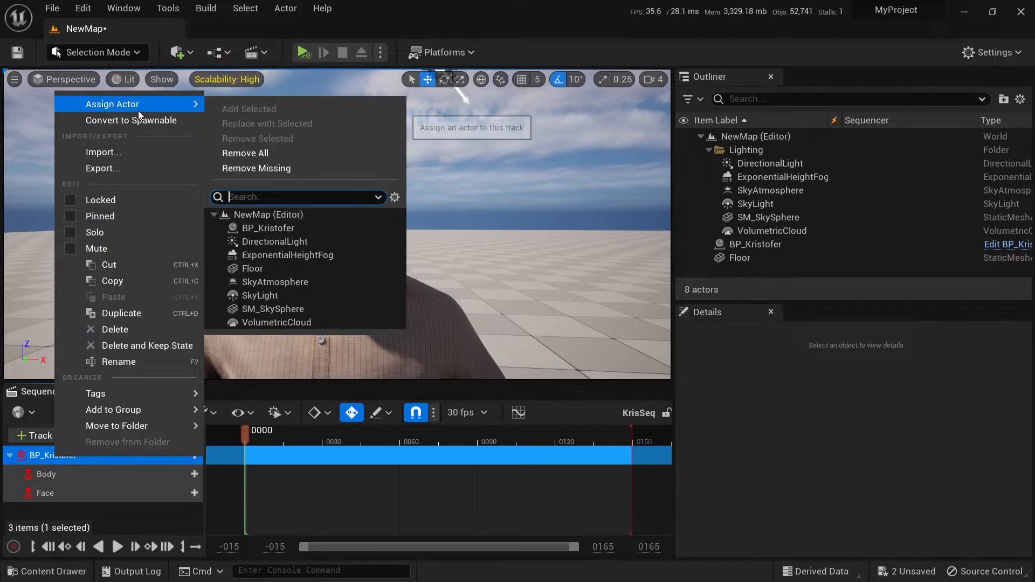
pyautogui.click(273, 228)
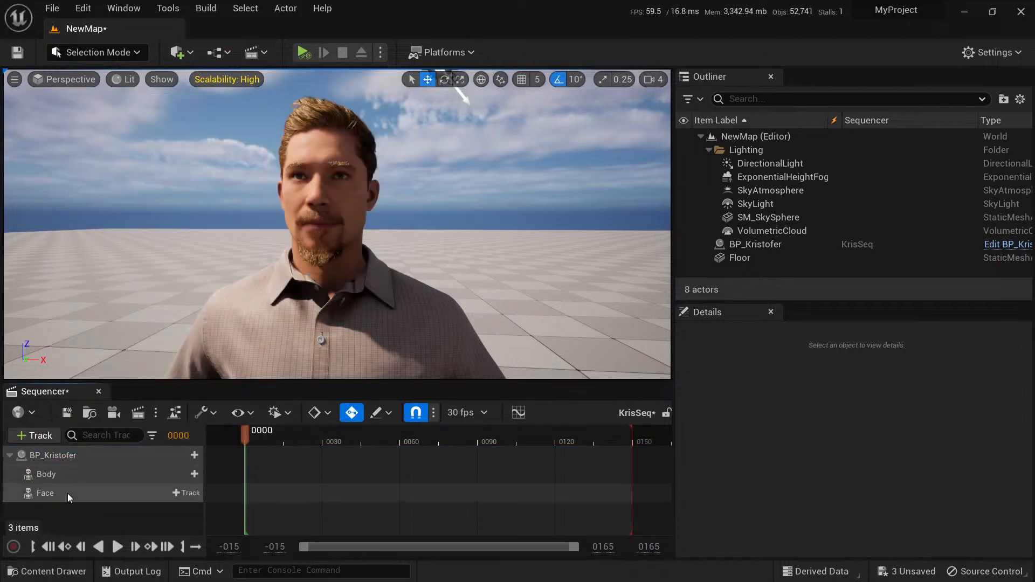
# Add the recorded BP_Kristofer_Scene_1_01 animation to the Face track of BP_Kristofer.
pyautogui.click(53, 496)
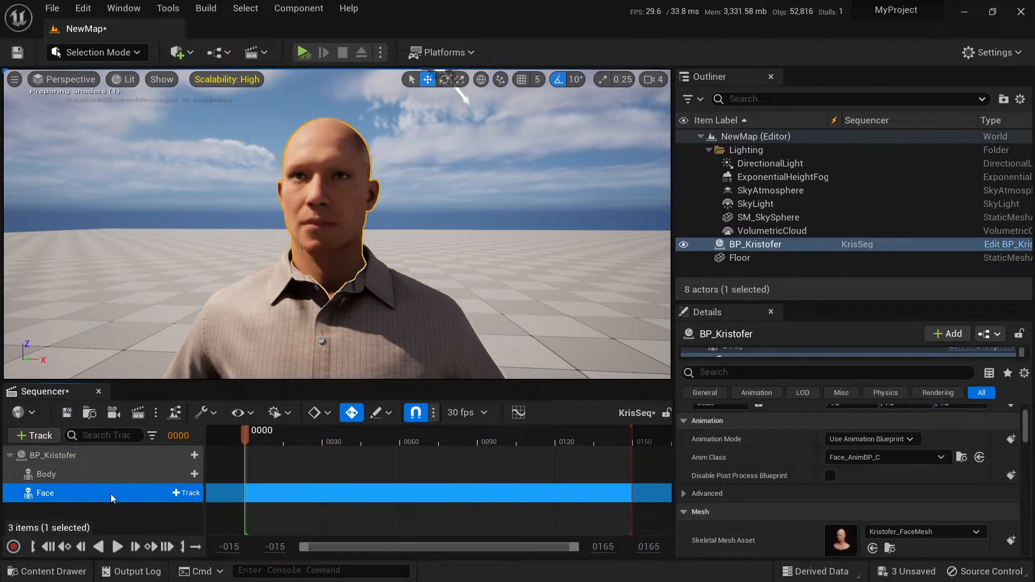
pyautogui.click(187, 493)
pyautogui.moveTo(302, 50)
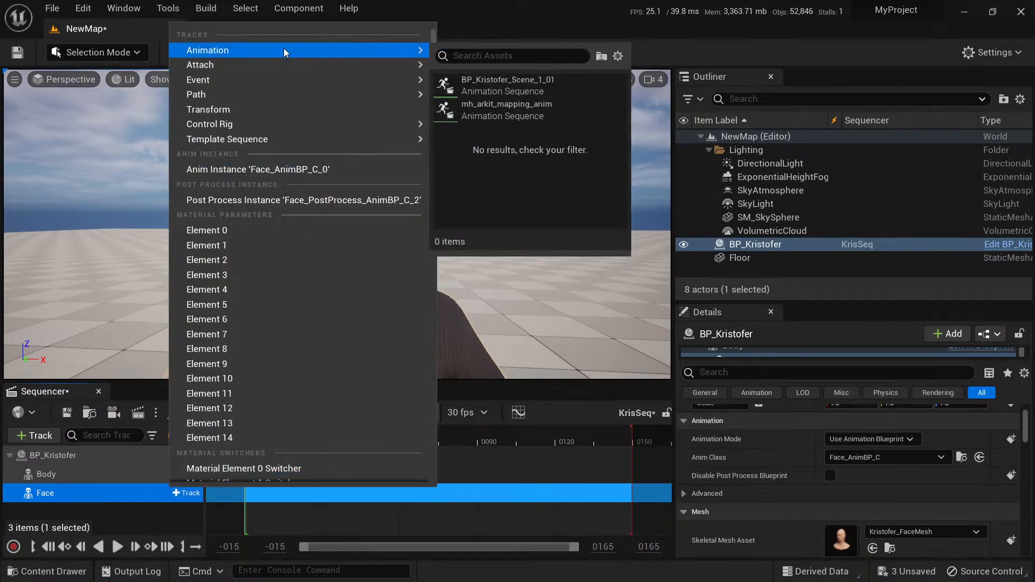
pyautogui.moveTo(517, 118)
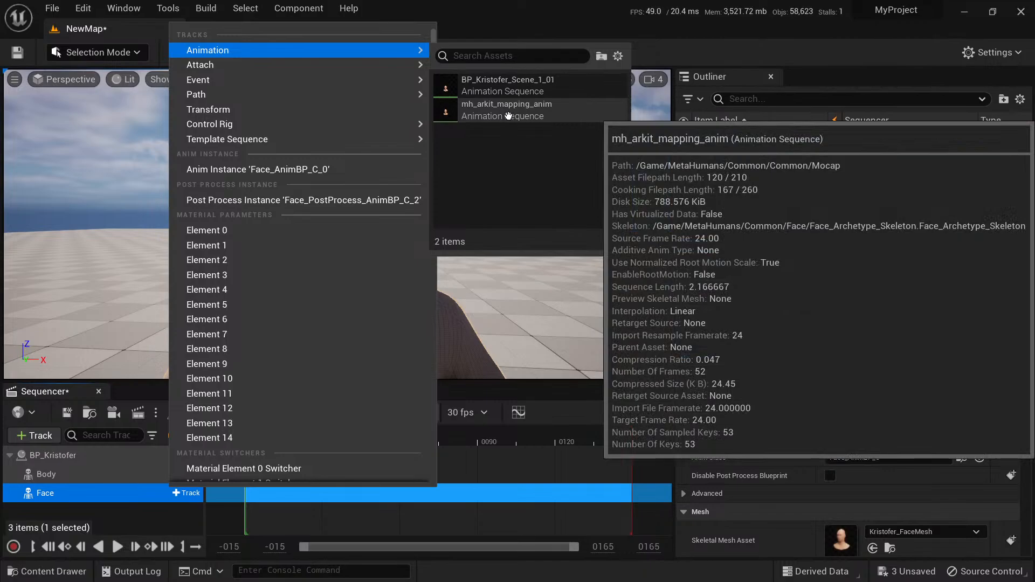
pyautogui.moveTo(515, 89)
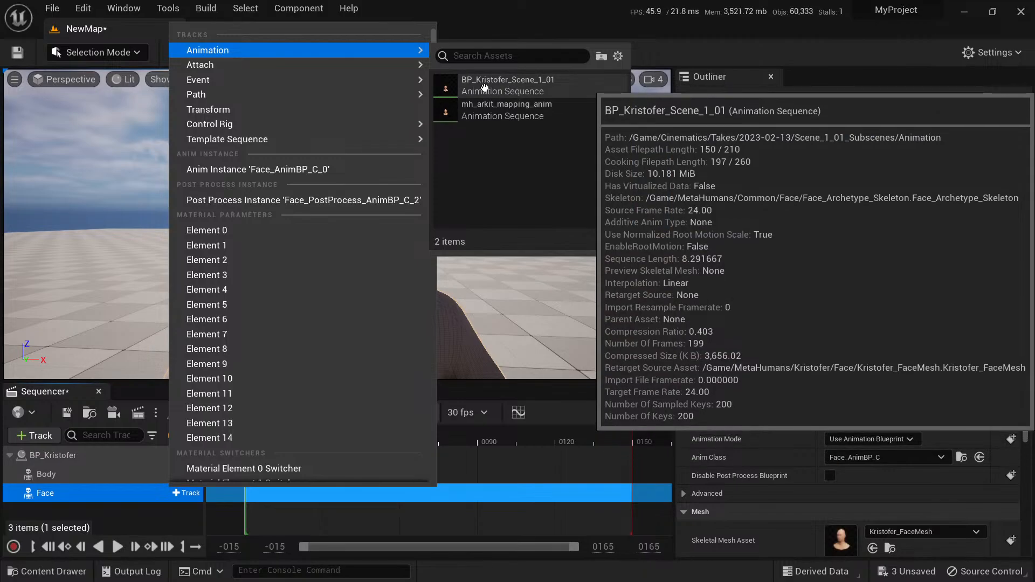
pyautogui.click(523, 88)
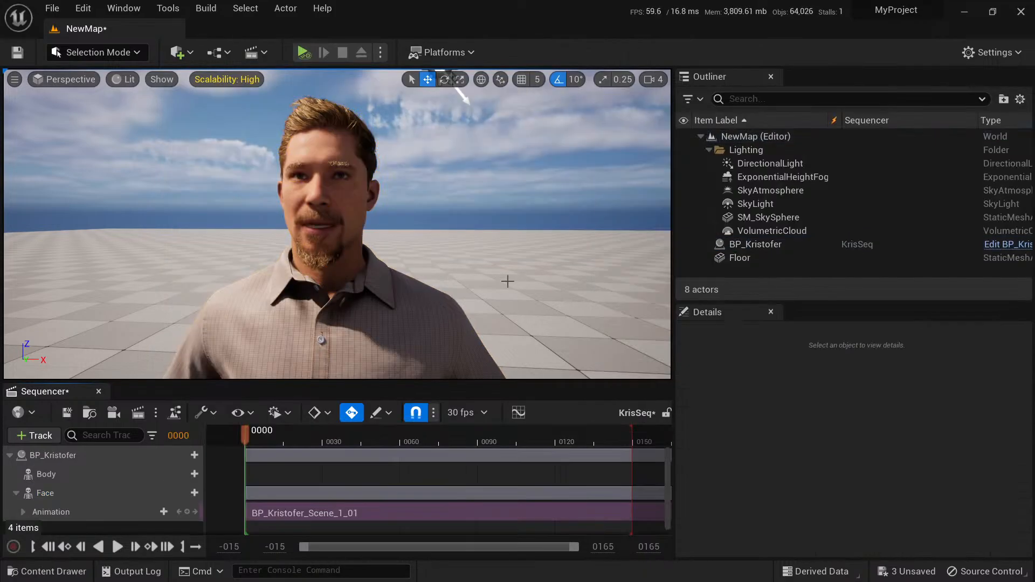
# Play KrisSeq from frame 0 to review the recorded face animation and scrub back to frame 83.
pyautogui.moveTo(490, 448); pyautogui.dragTo(246, 432)
pyautogui.press('space')
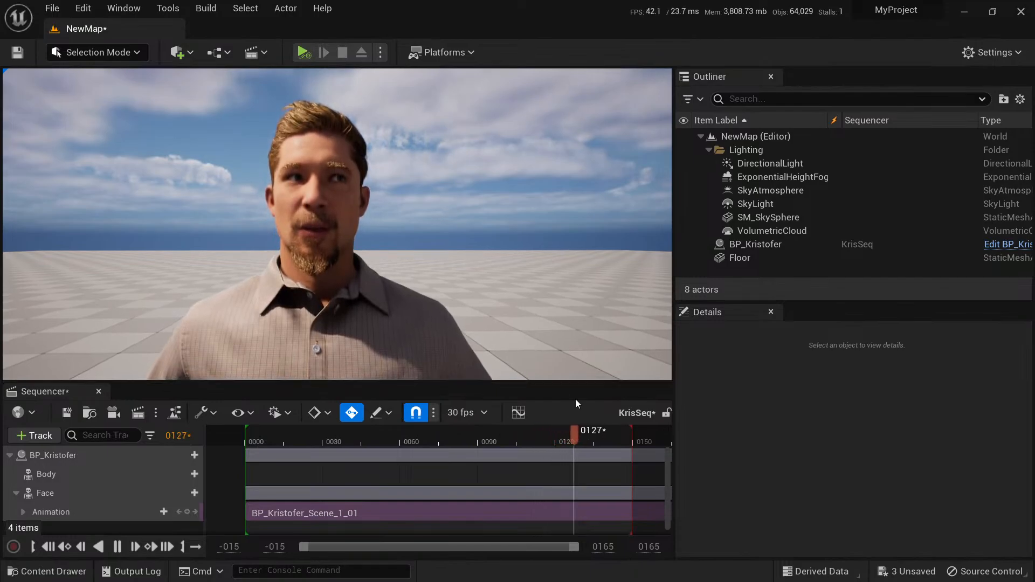
pyautogui.moveTo(582, 438); pyautogui.dragTo(461, 430)
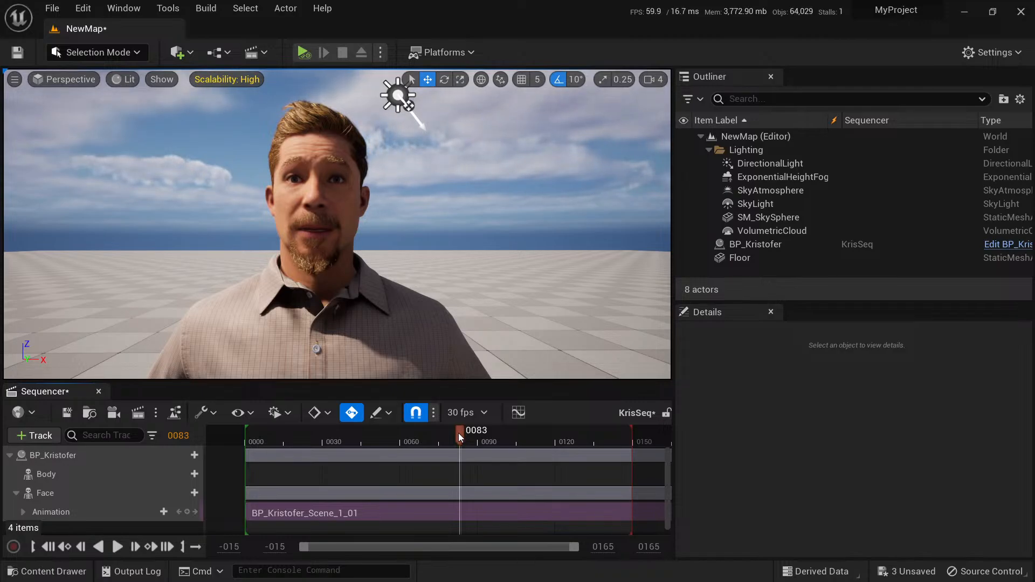
# Switch to the Epic Games Launcher and open the Unreal Engine sample projects.
pyautogui.press('super')
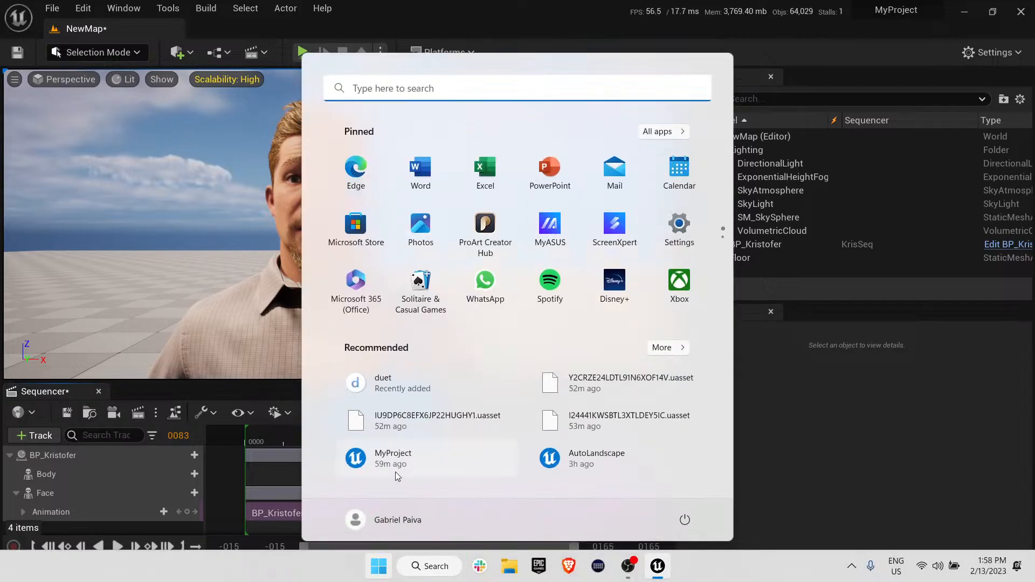
pyautogui.click(539, 568)
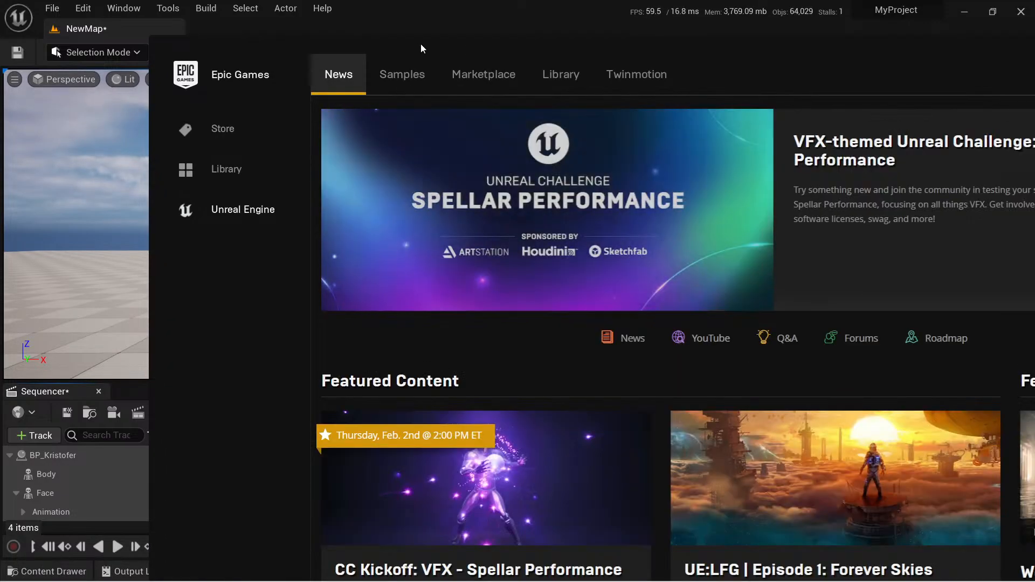
pyautogui.click(396, 81)
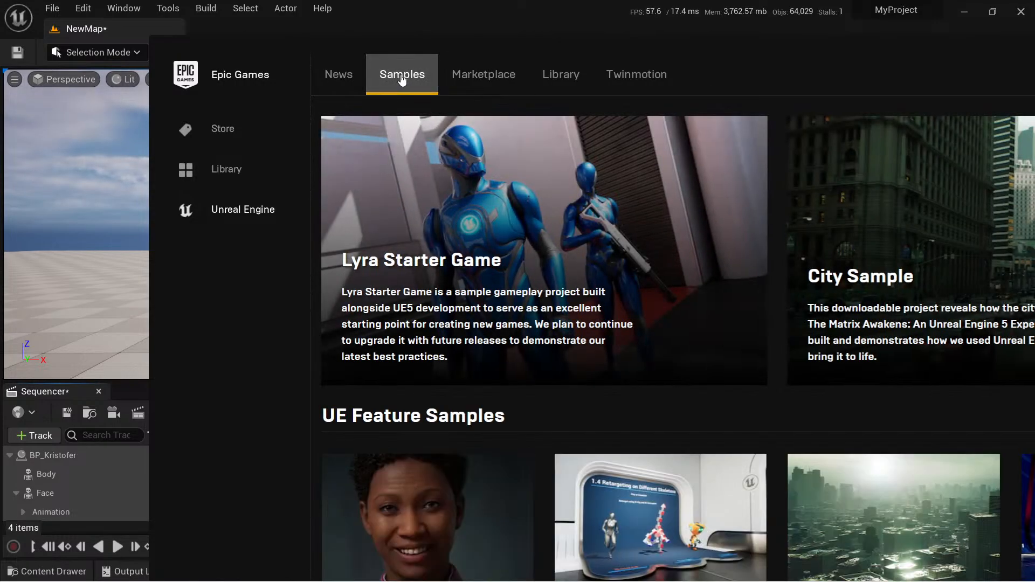
# Look through the UE Feature Samples and UE Legacy Samples for a project with MetaHuman facial animation content.
pyautogui.scroll(-5, 684, 354)
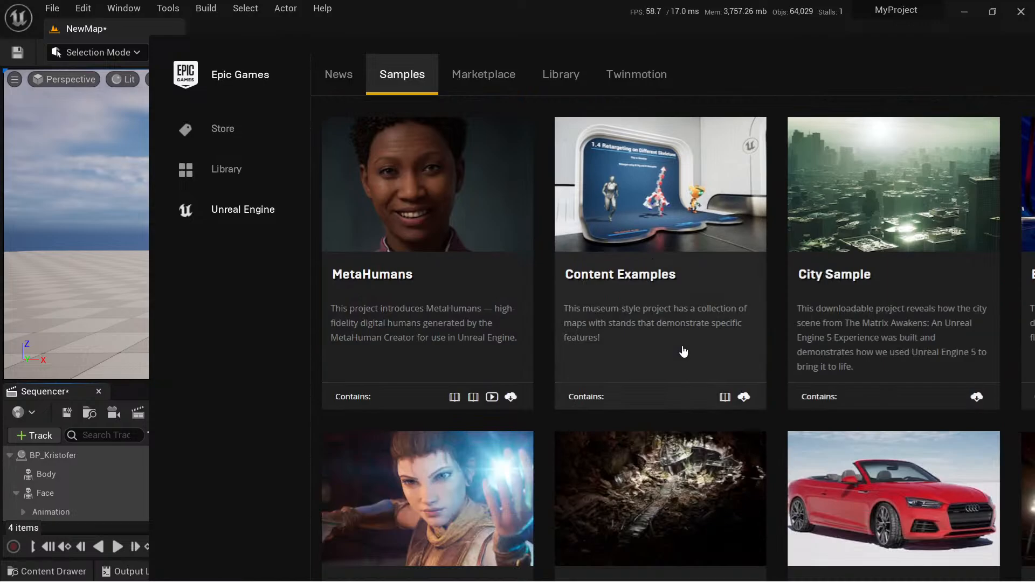
pyautogui.moveTo(605, 54); pyautogui.dragTo(470, 32)
pyautogui.scroll(-15, 668, 260)
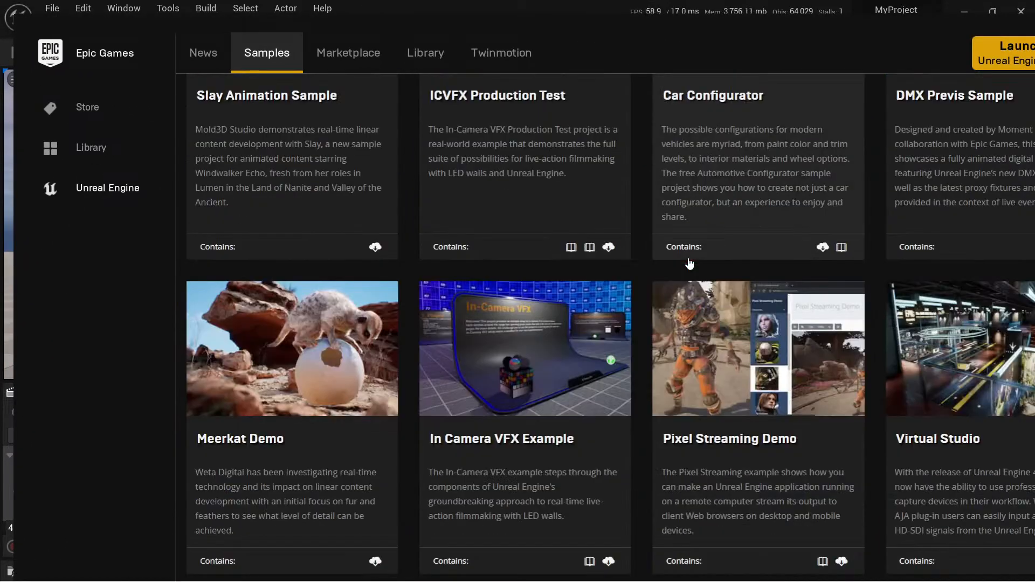
pyautogui.scroll(-12, 698, 262)
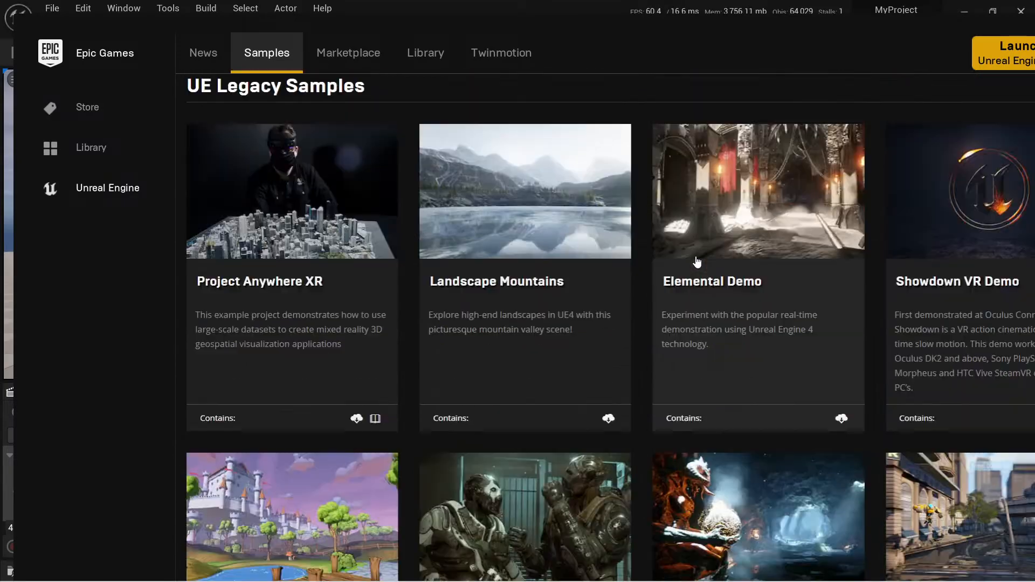
pyautogui.scroll(-13, 696, 262)
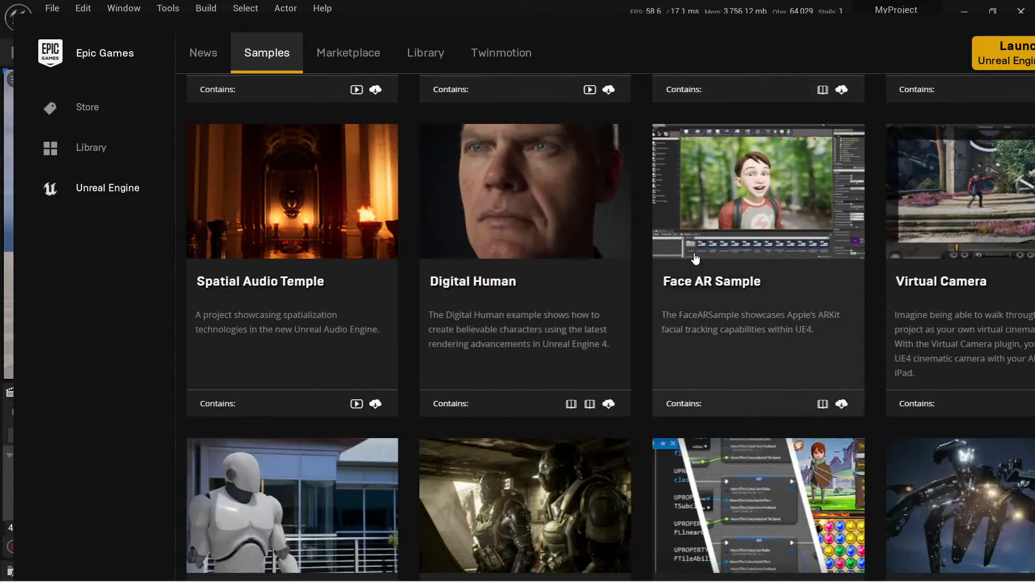
pyautogui.scroll(6, 696, 256)
pyautogui.scroll(15, 693, 247)
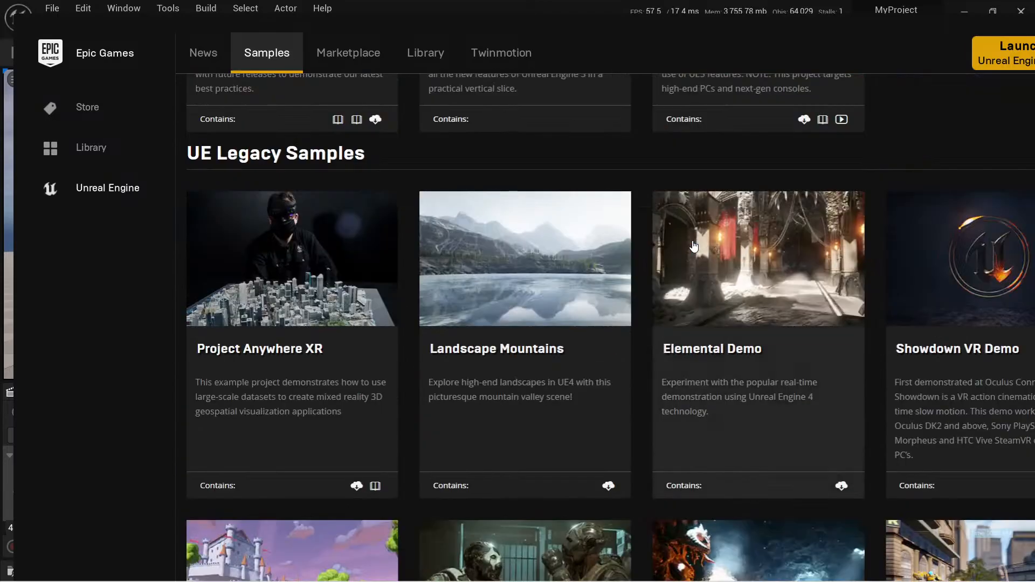
pyautogui.scroll(-5, 693, 245)
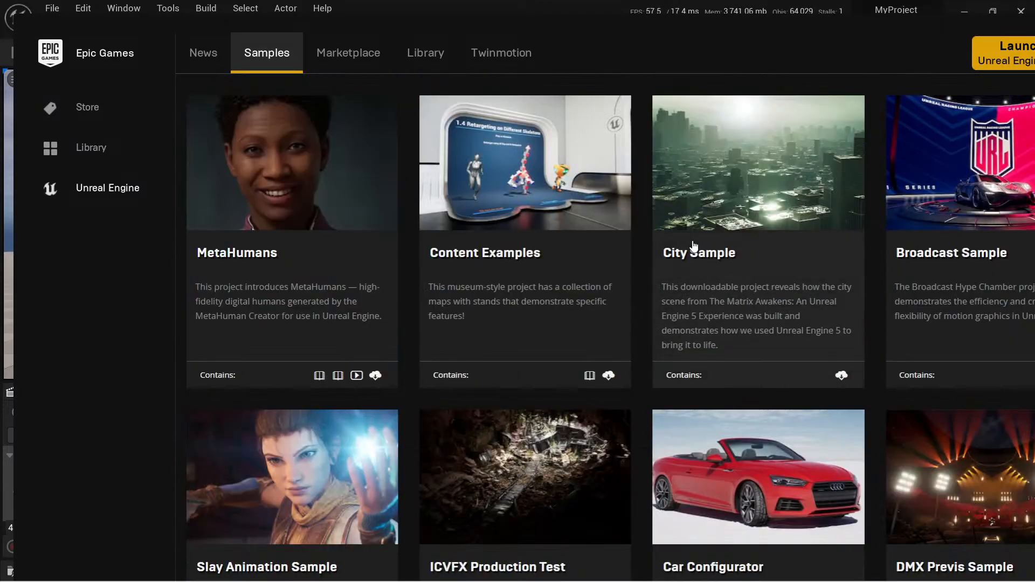
pyautogui.scroll(2, 694, 248)
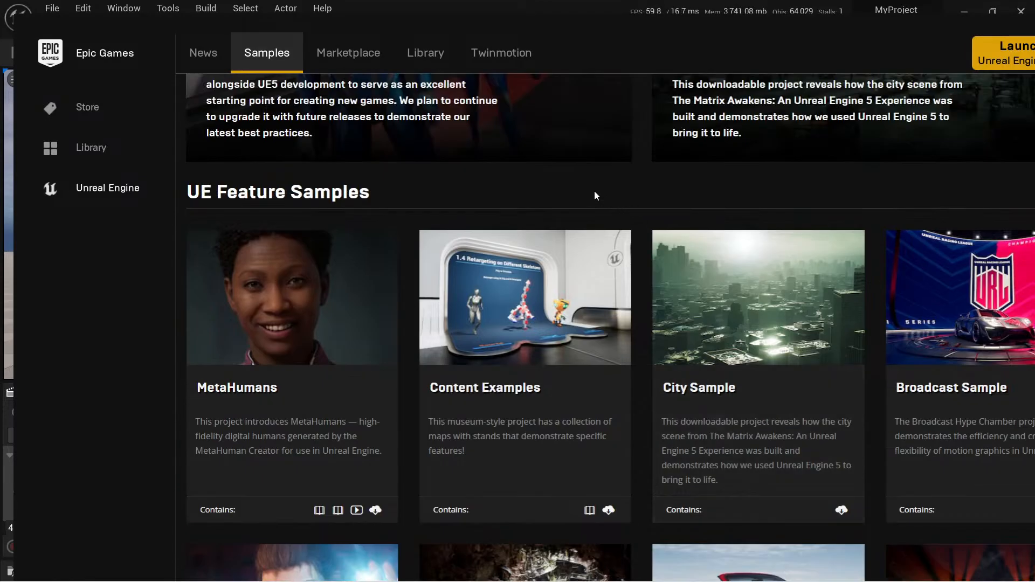
# Open the Marketplace's free Epic Games Content and search its tags for "extra".
pyautogui.click(424, 54)
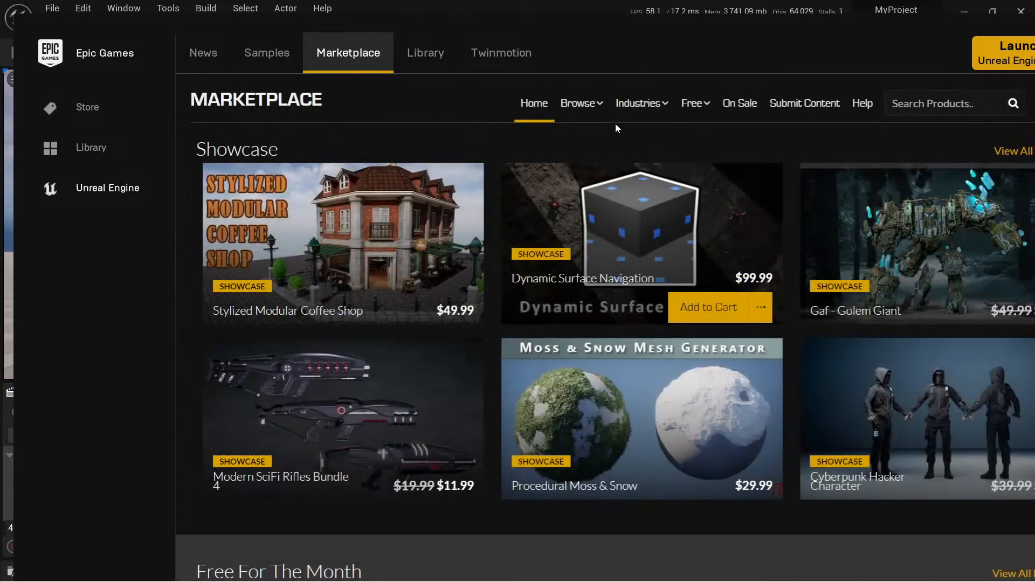
pyautogui.moveTo(699, 107)
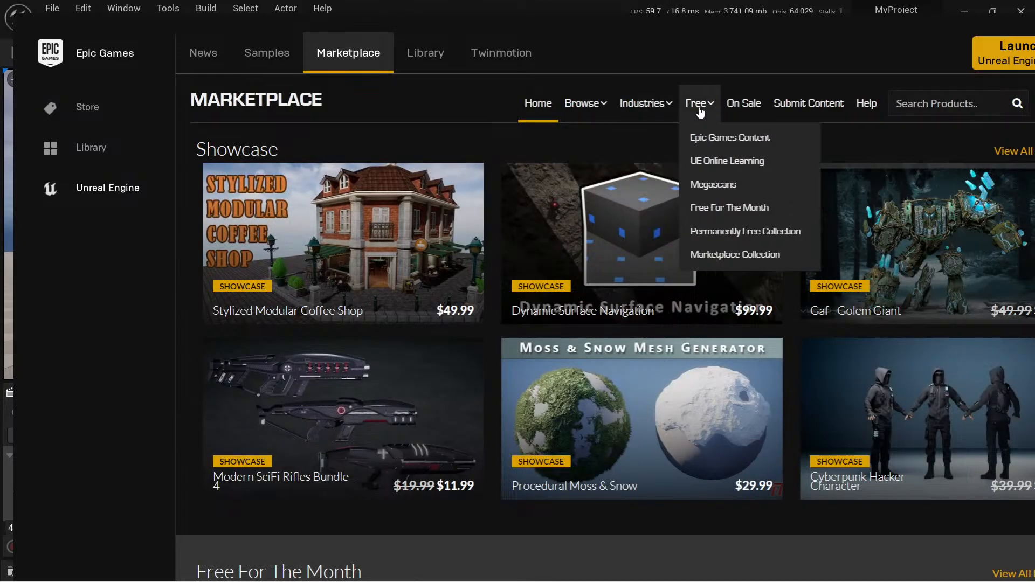
pyautogui.click(735, 139)
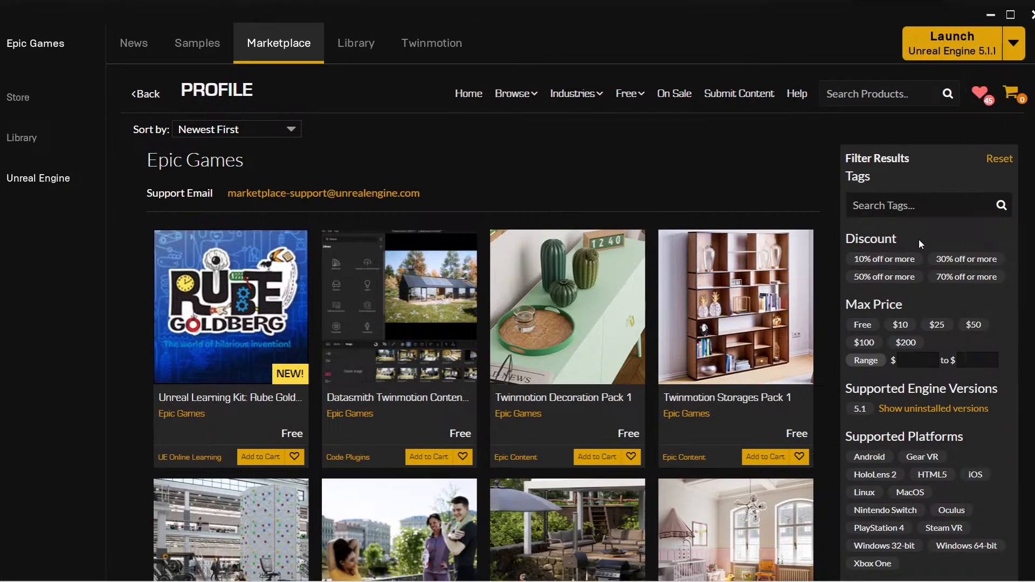
pyautogui.click(912, 205)
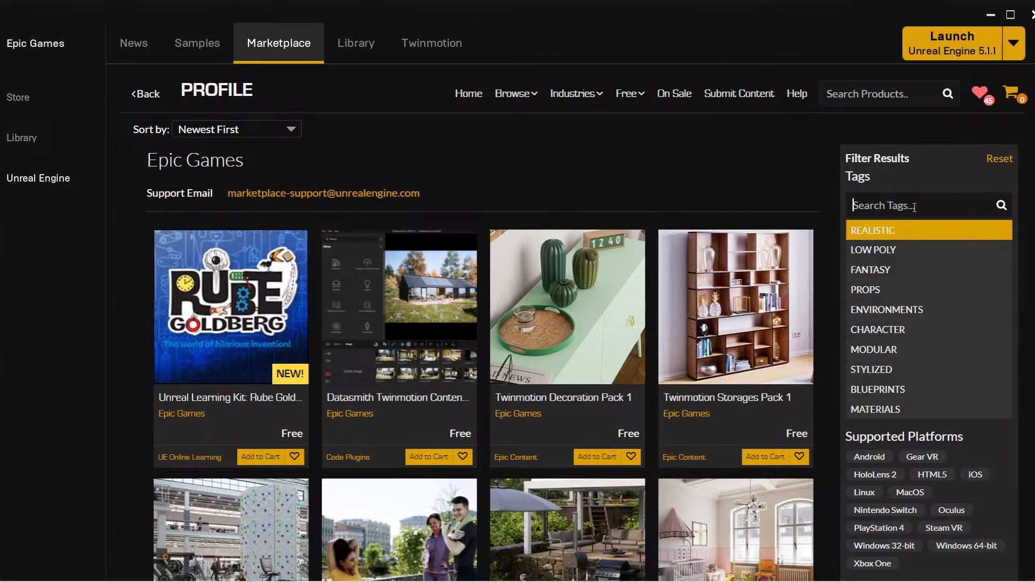
pyautogui.write('extra')
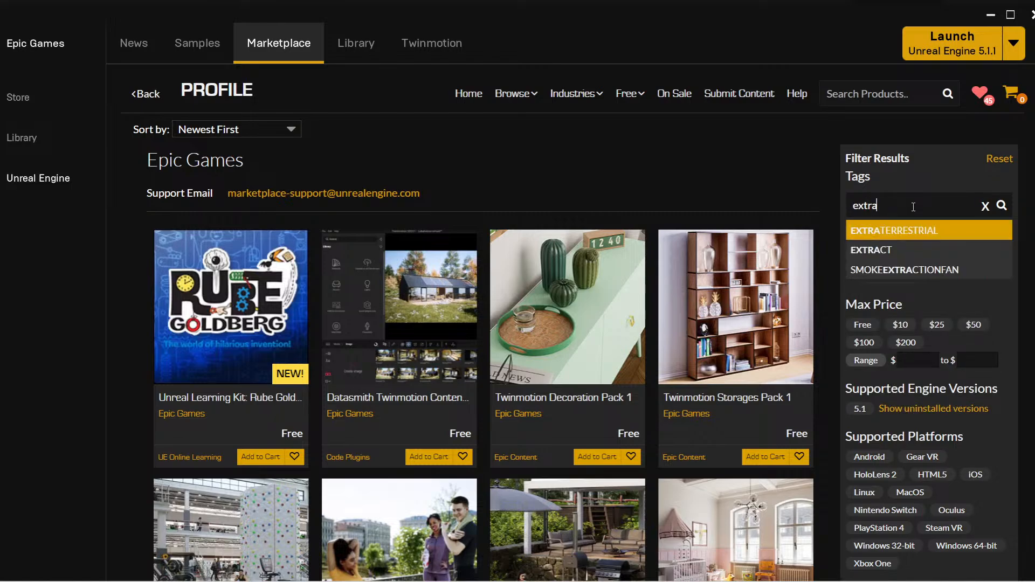
# Clear the tag search and filter the Epic Games content by the MATRIX tag.
pyautogui.moveTo(913, 214); pyautogui.dragTo(820, 206)
pyautogui.press('BackSpace')
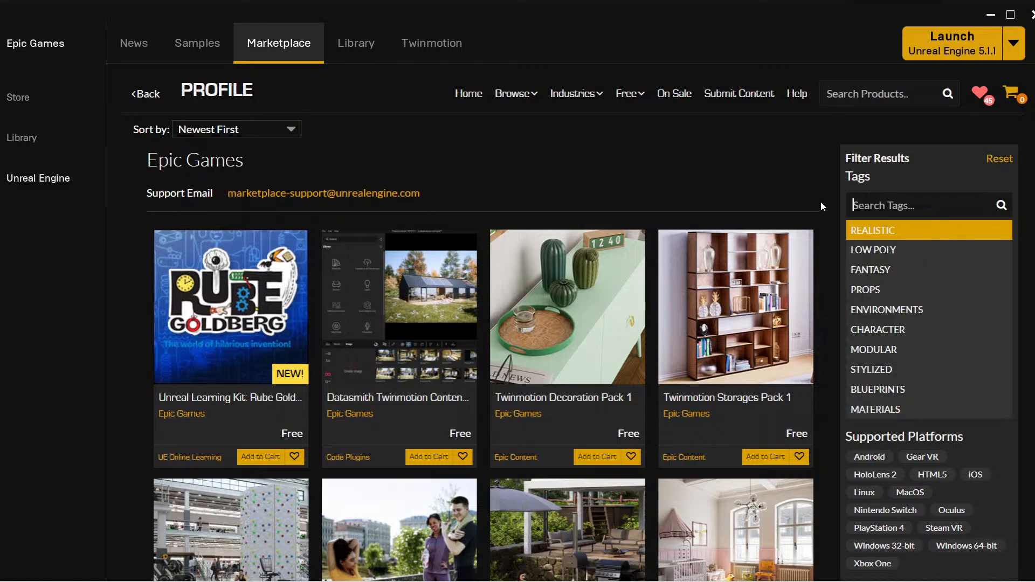
pyautogui.write('matri')
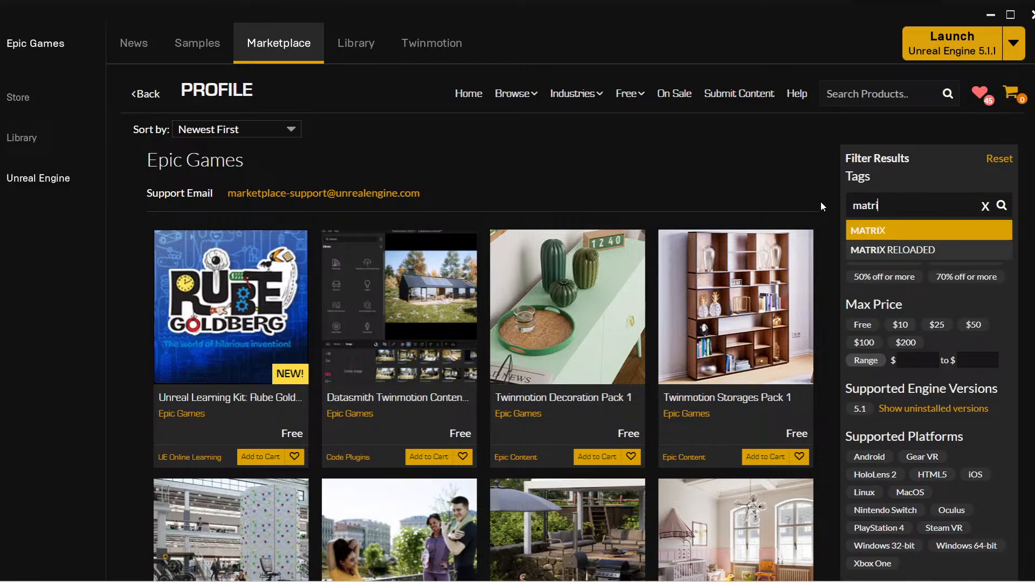
pyautogui.click(886, 235)
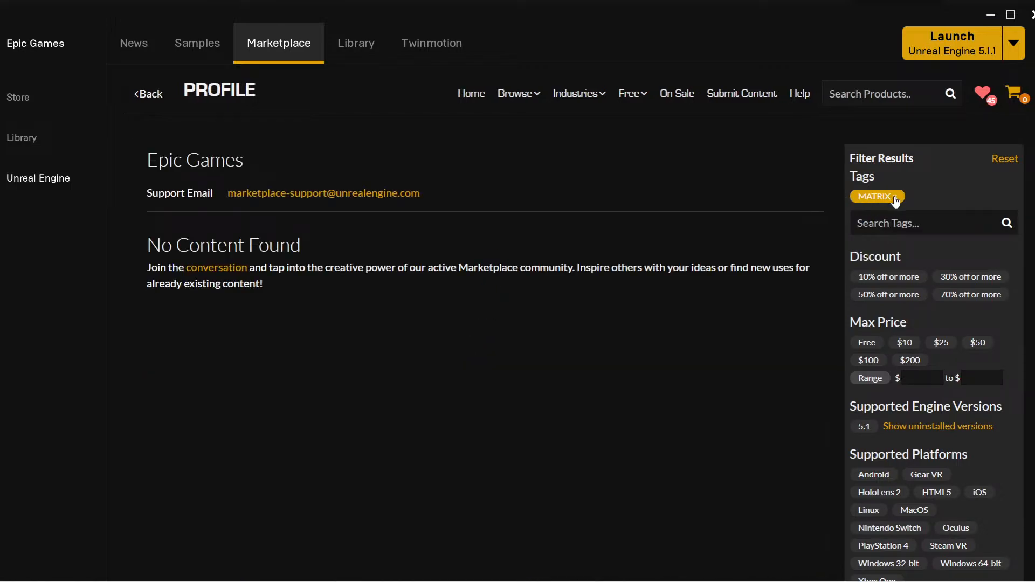
# Reload the free Epic Games Content without the previous filter and filter it by the MATRIX RELOADED tag.
pyautogui.moveTo(638, 101)
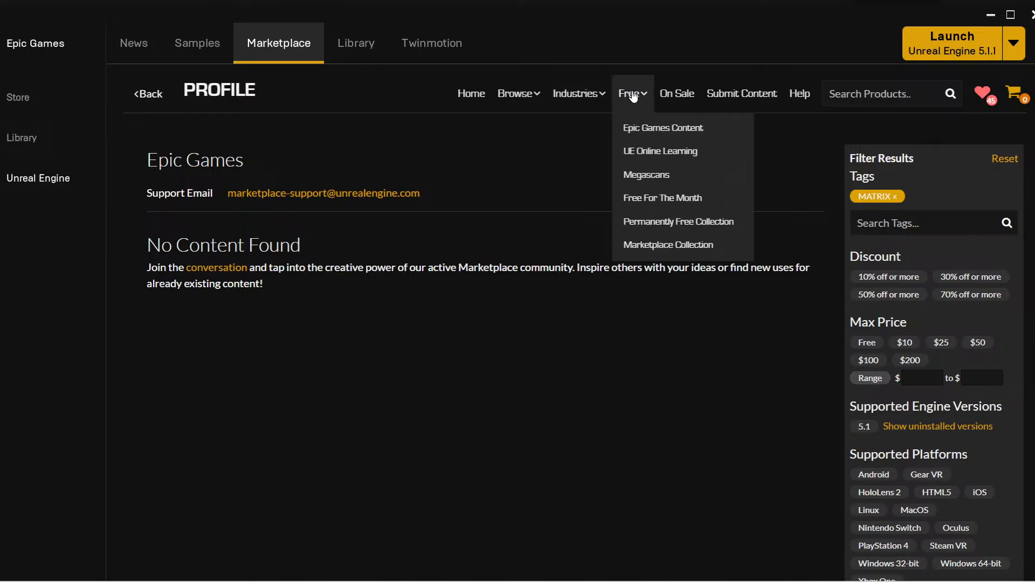
pyautogui.click(655, 128)
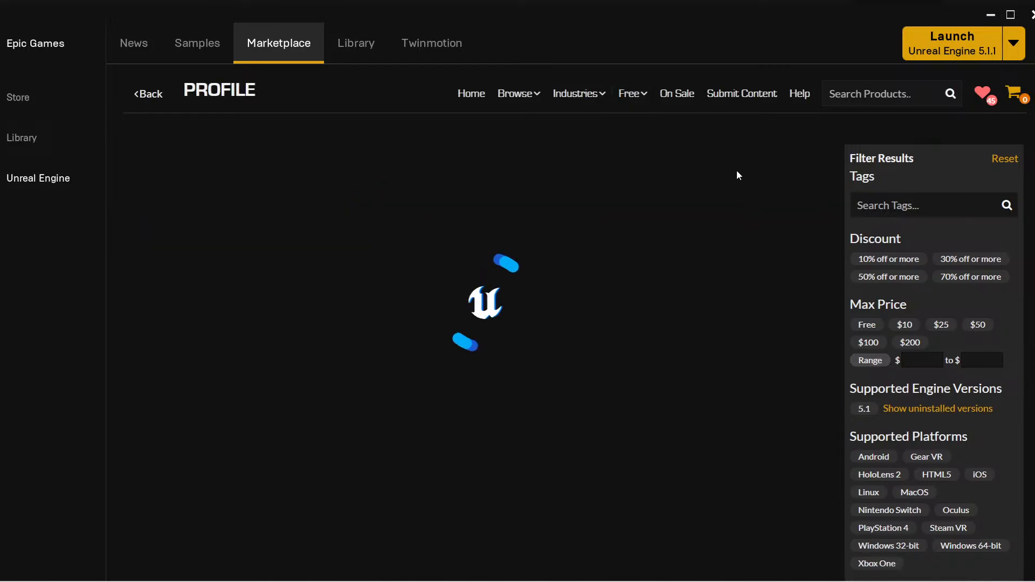
pyautogui.click(894, 205)
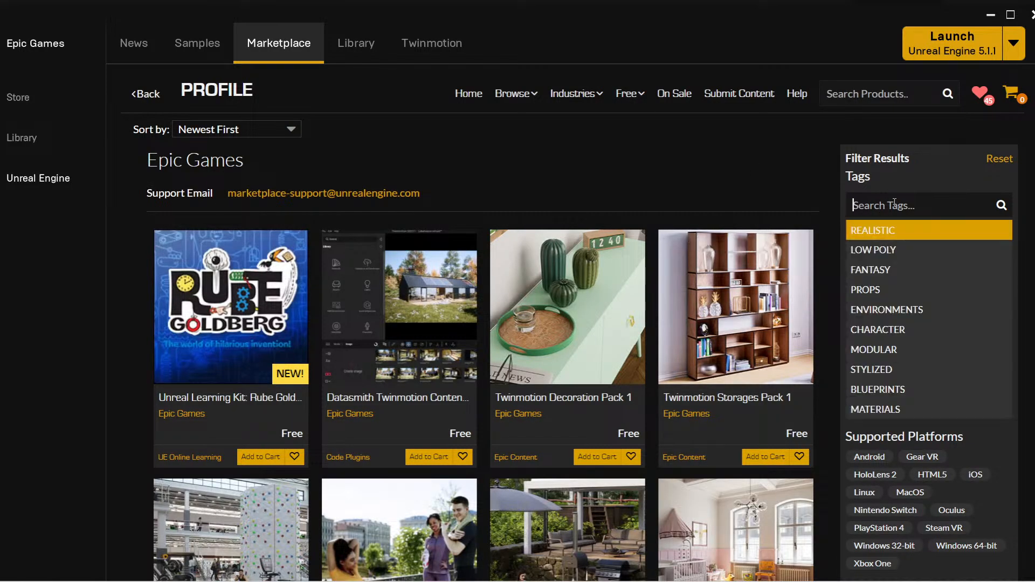
pyautogui.write('matr')
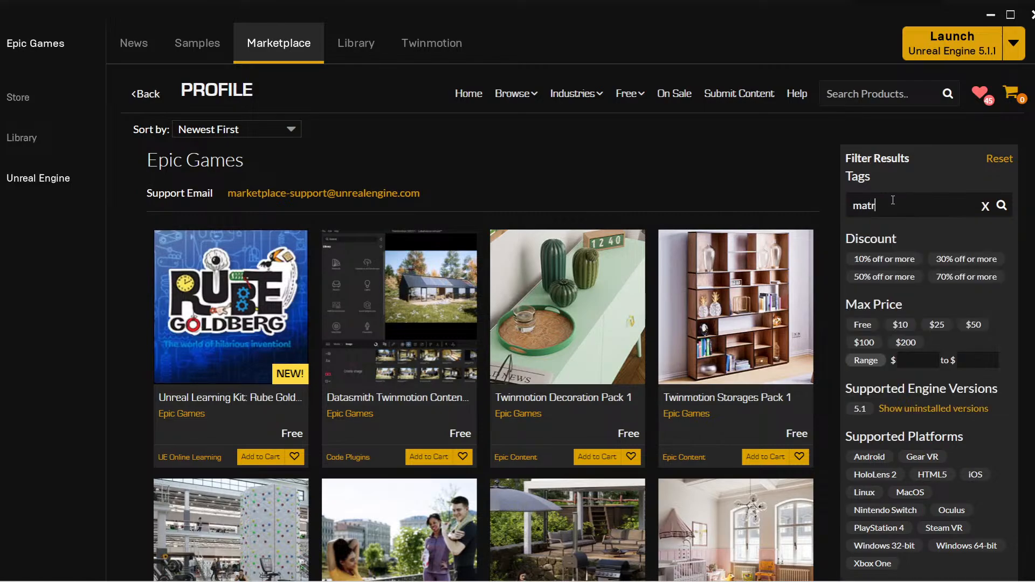
pyautogui.write('ix')
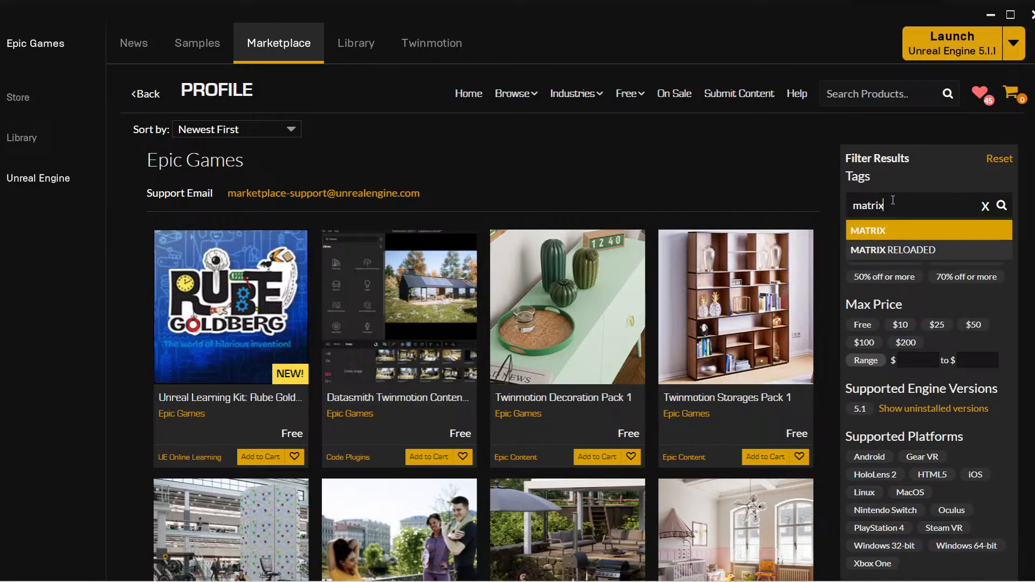
pyautogui.click(905, 249)
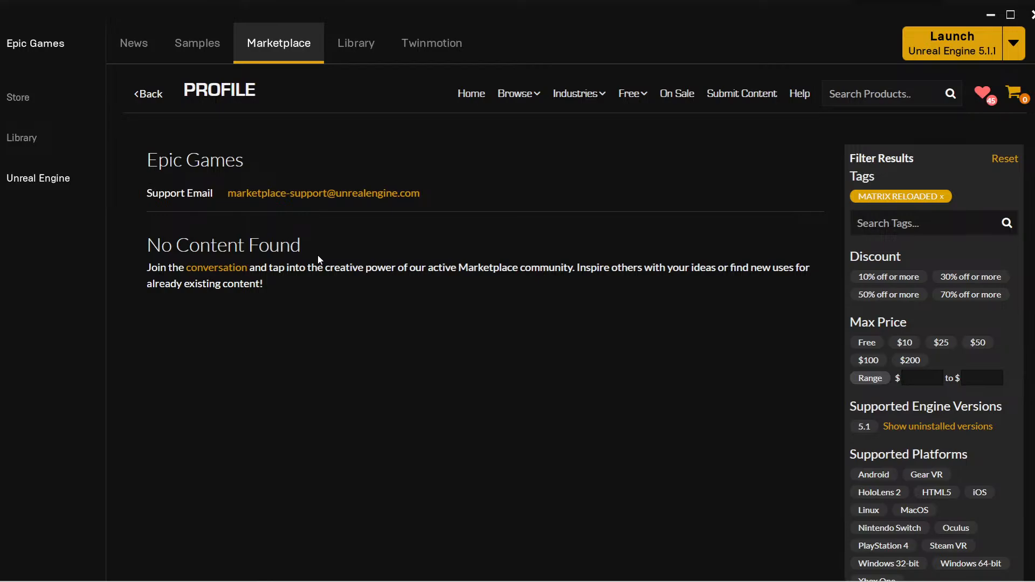
# Open the Unreal Engine Library and look through the assets owned in the Vault.
pyautogui.click(634, 94)
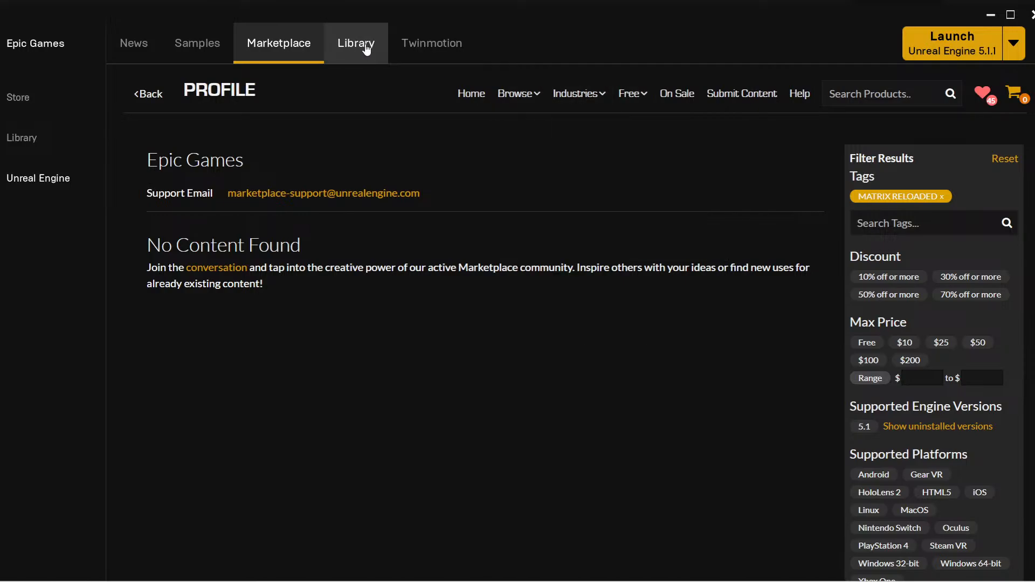
pyautogui.click(356, 44)
pyautogui.scroll(-8, 737, 439)
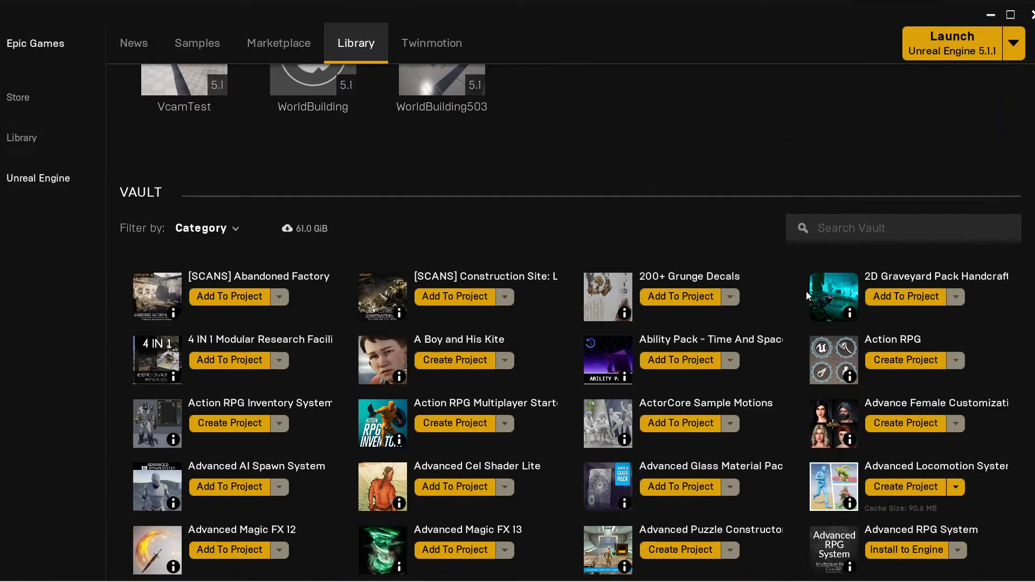
pyautogui.click(856, 228)
pyautogui.scroll(-5, 674, 377)
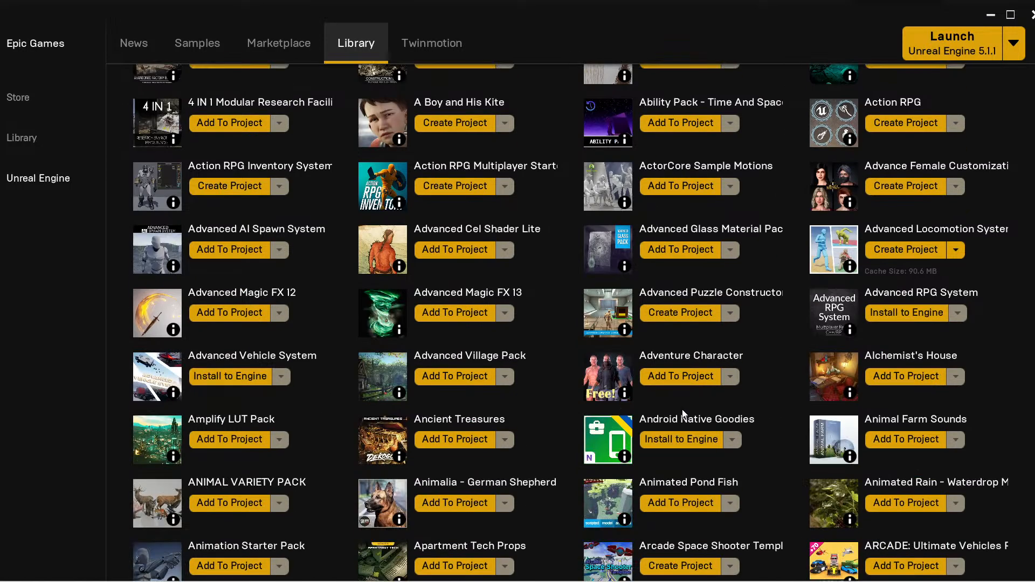
pyautogui.scroll(5, 668, 405)
pyautogui.scroll(-5, 666, 404)
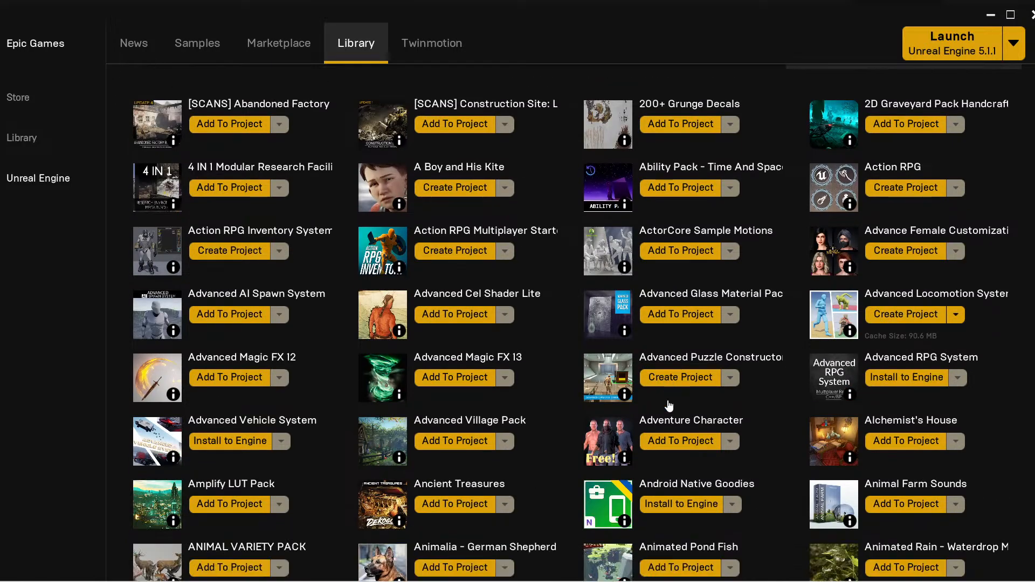
pyautogui.scroll(-4, 662, 396)
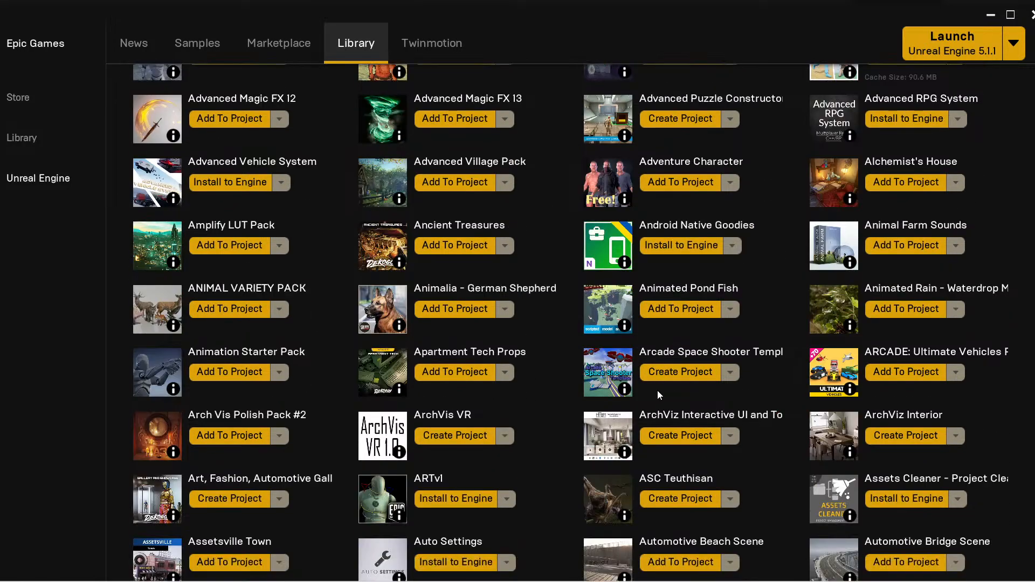
pyautogui.scroll(6, 654, 387)
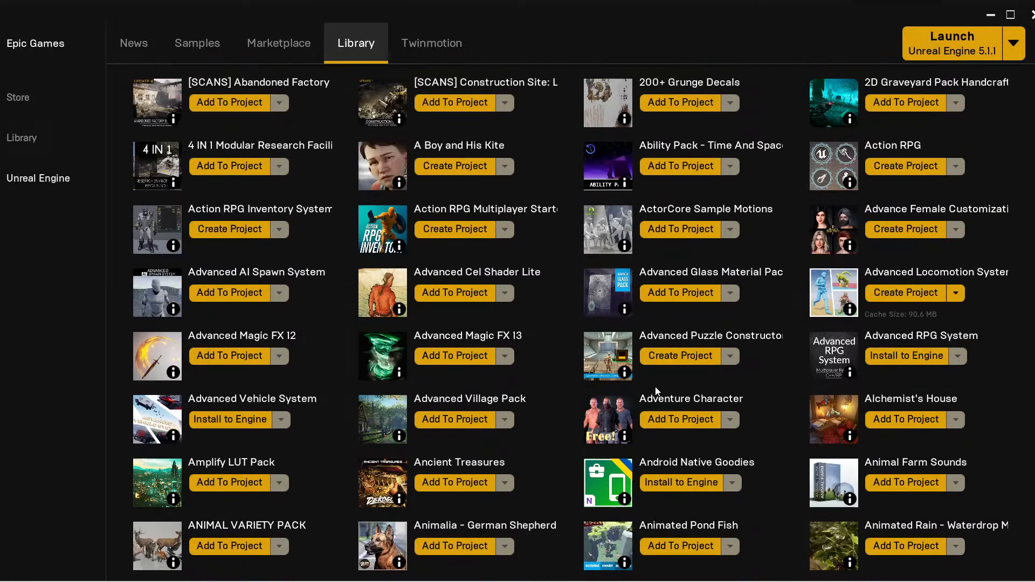
pyautogui.scroll(2, 654, 387)
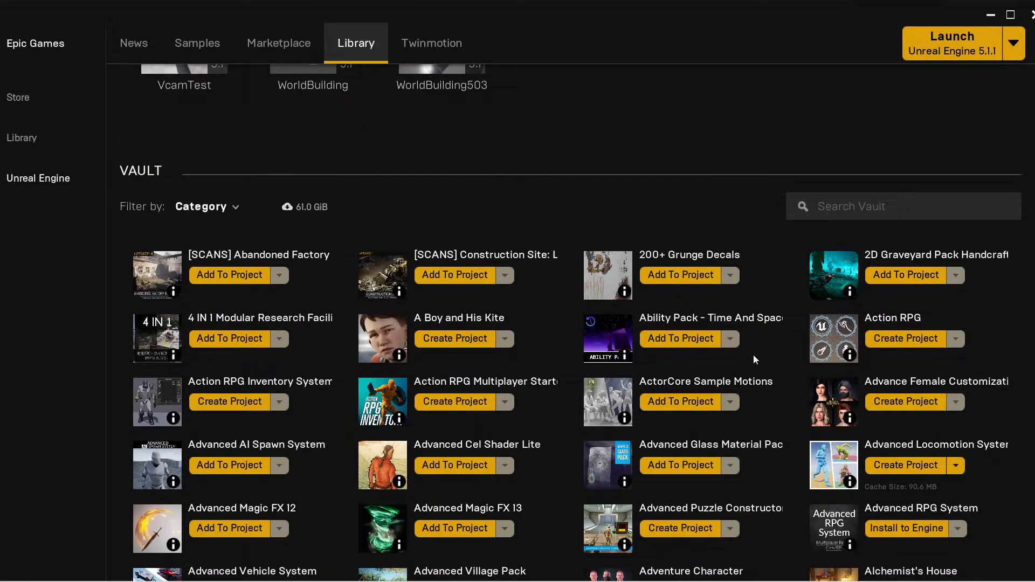
# Search the Vault for "human", clear that search, and search for "extra" instead.
pyautogui.click(872, 208)
pyautogui.write('human')
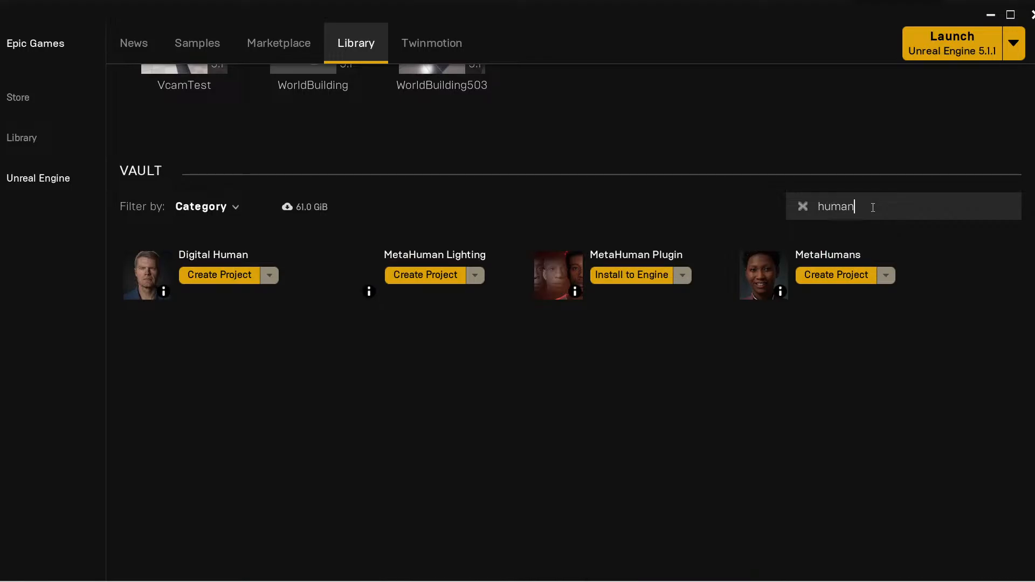
pyautogui.press('BackSpace')
pyautogui.press('BackSpace')
pyautogui.press('BackSpace')
pyautogui.press('BackSpace')
pyautogui.press('BackSpace')
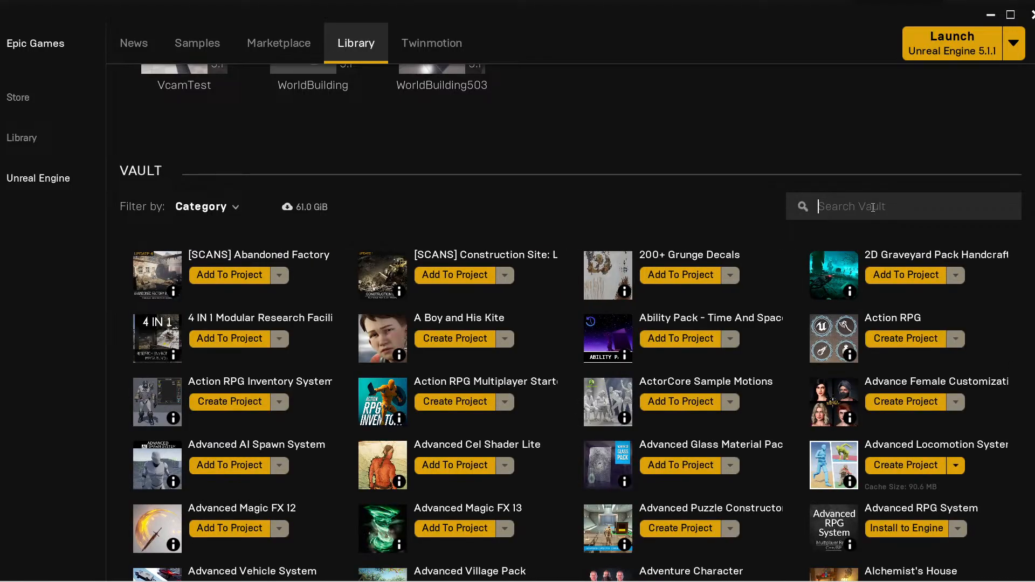
pyautogui.write('extra')
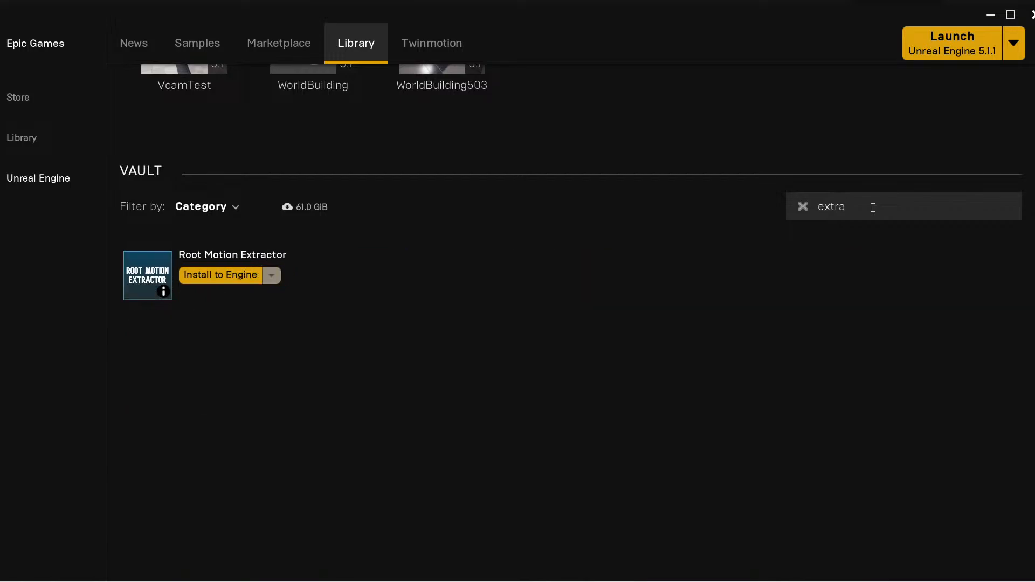
# Clear the "extra" search and look through the full list of Vault assets for the City Sample Crowds pack.
pyautogui.press('BackSpace')
pyautogui.press('BackSpace')
pyautogui.press('BackSpace')
pyautogui.press('BackSpace')
pyautogui.press('BackSpace')
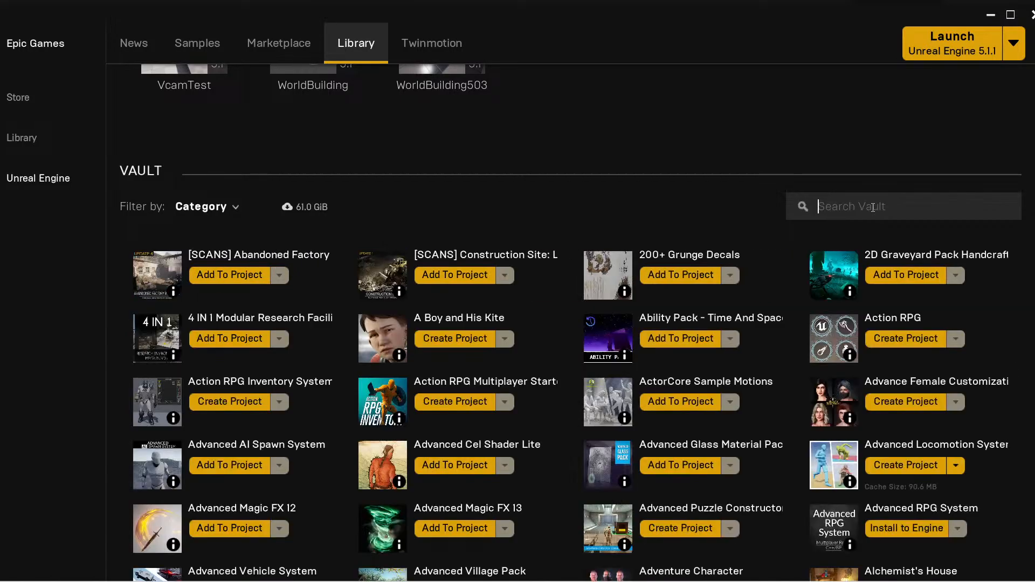
pyautogui.scroll(-5, 751, 442)
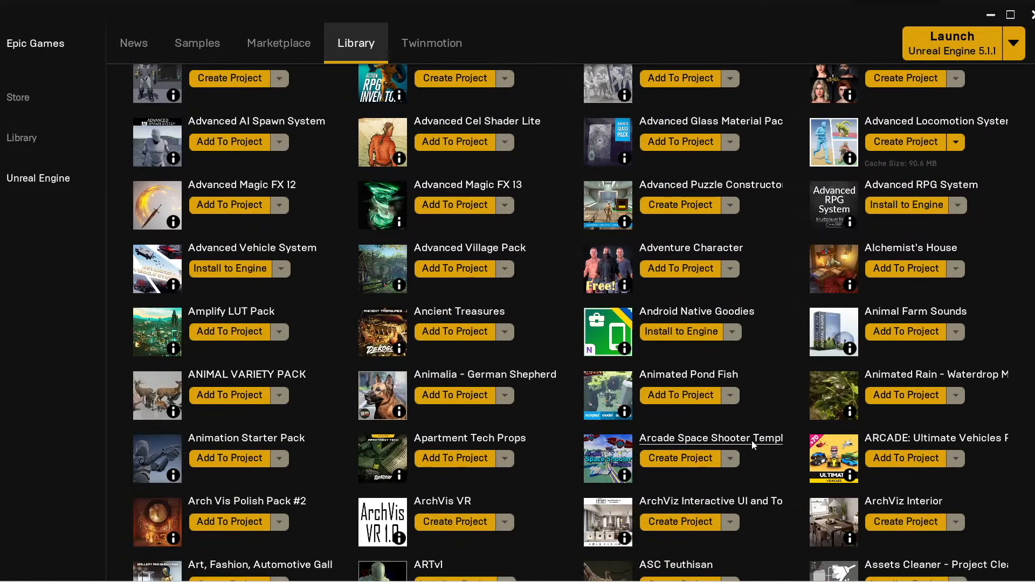
pyautogui.scroll(-7, 754, 443)
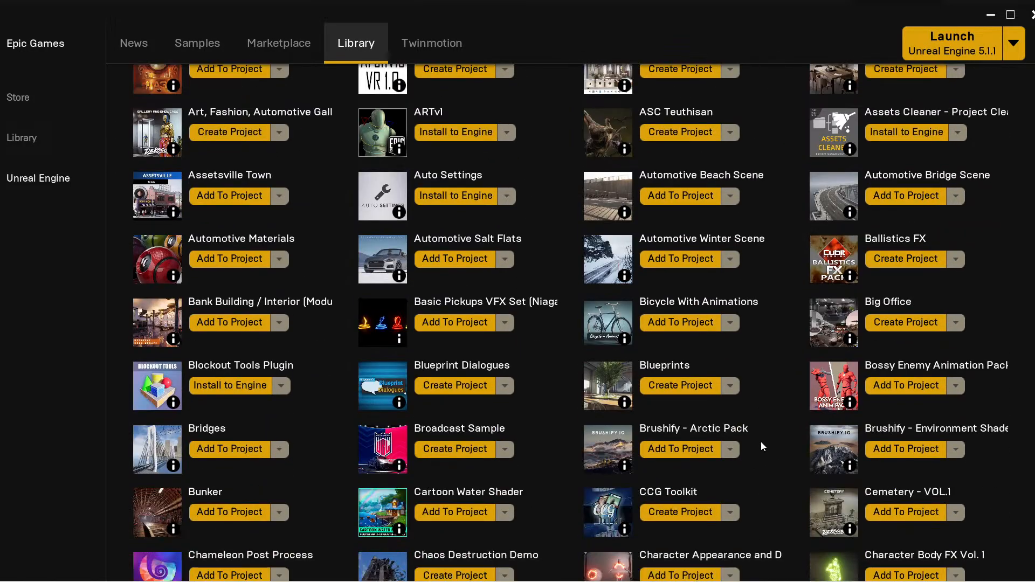
pyautogui.scroll(-6, 761, 446)
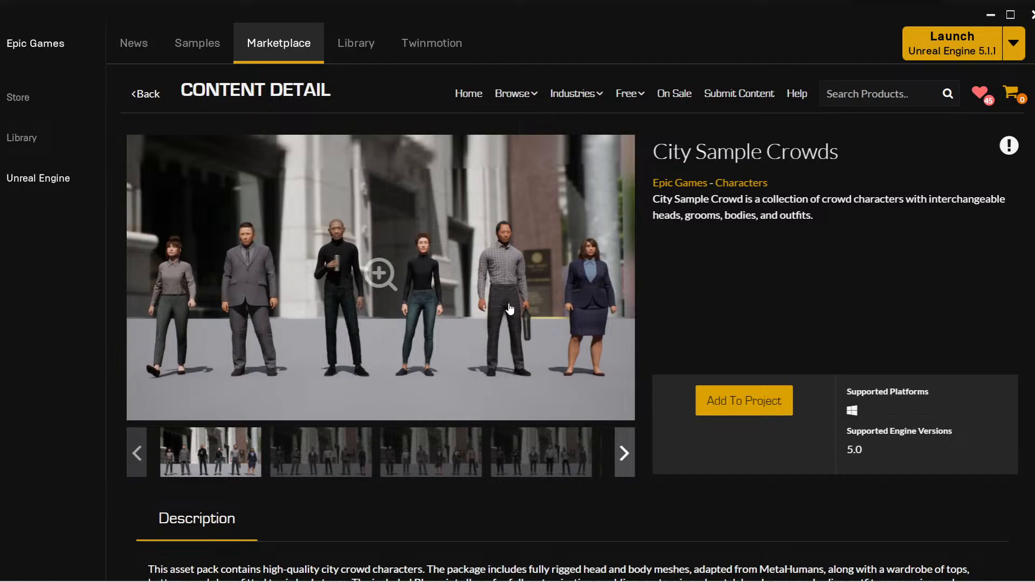
# View the preview images of the City Sample Crowds asset, through to the one showing the character customization options in the editor.
pyautogui.click(331, 468)
pyautogui.click(449, 460)
pyautogui.click(534, 462)
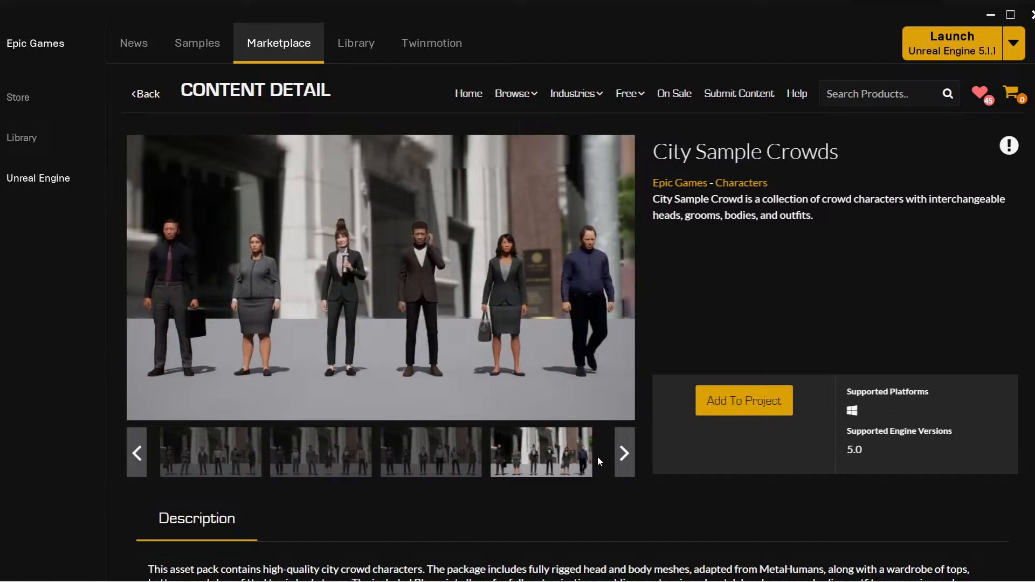
pyautogui.click(624, 454)
pyautogui.click(519, 459)
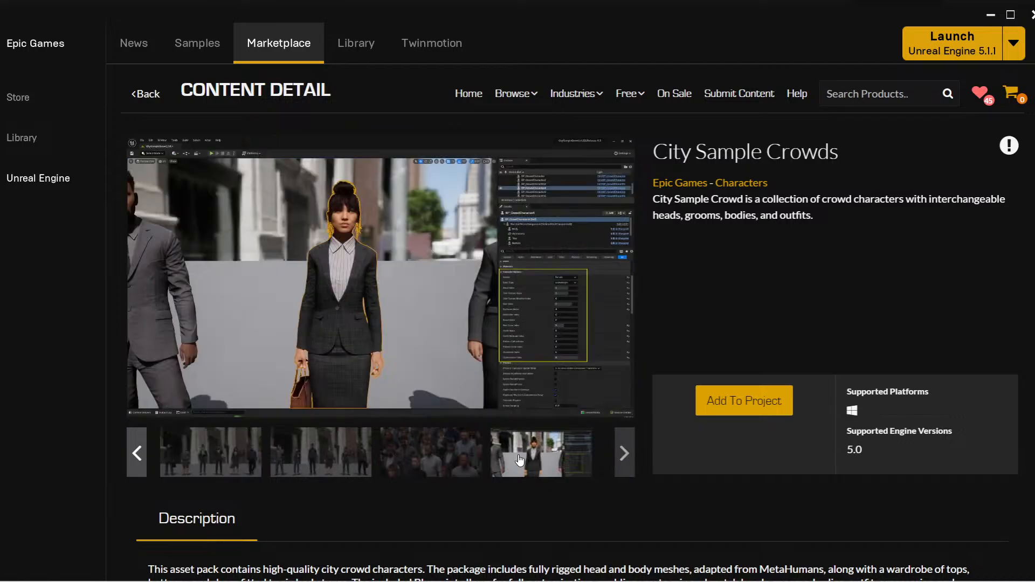
pyautogui.click(451, 459)
pyautogui.click(525, 458)
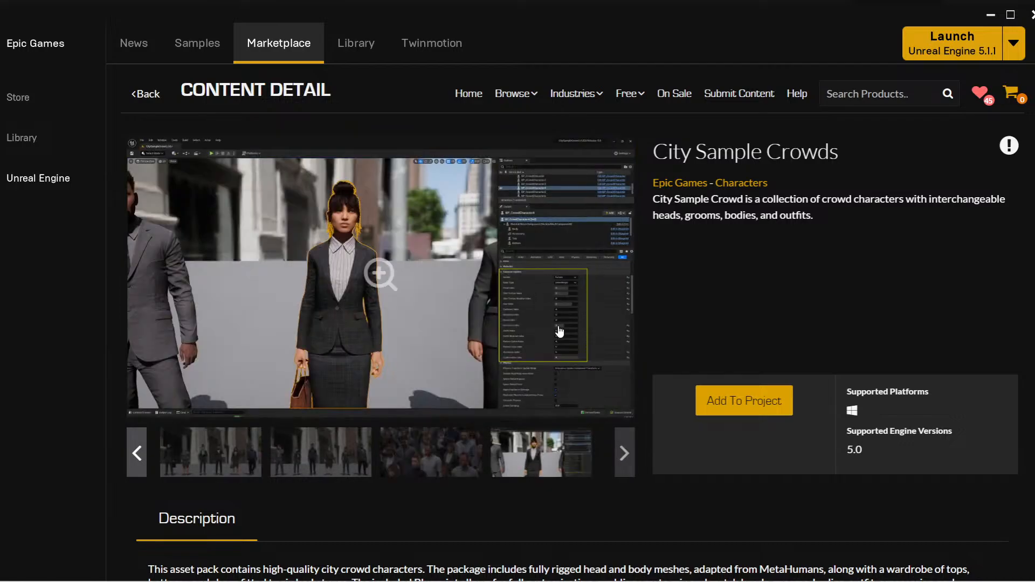
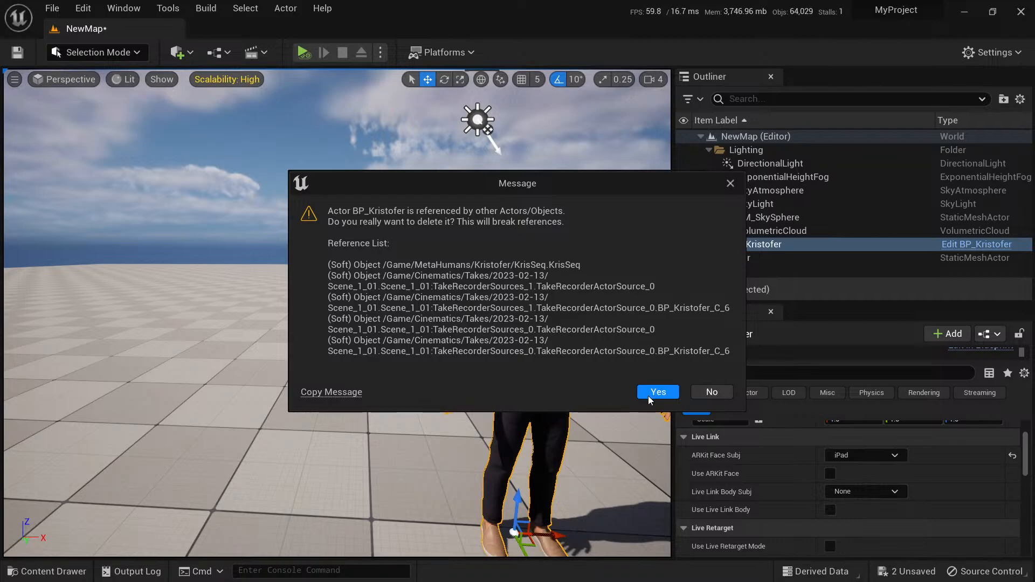
# Delete the BP_Kristofer actor from NewMap, accepting that its references break.
pyautogui.click(657, 392)
pyautogui.moveTo(429, 312)
pyautogui.mouseDown(button='right')
pyautogui.moveTo(512, 313)
pyautogui.moveTo(426, 305)
pyautogui.moveTo(438, 312)
pyautogui.mouseUp(button='right')
pyautogui.press('s')
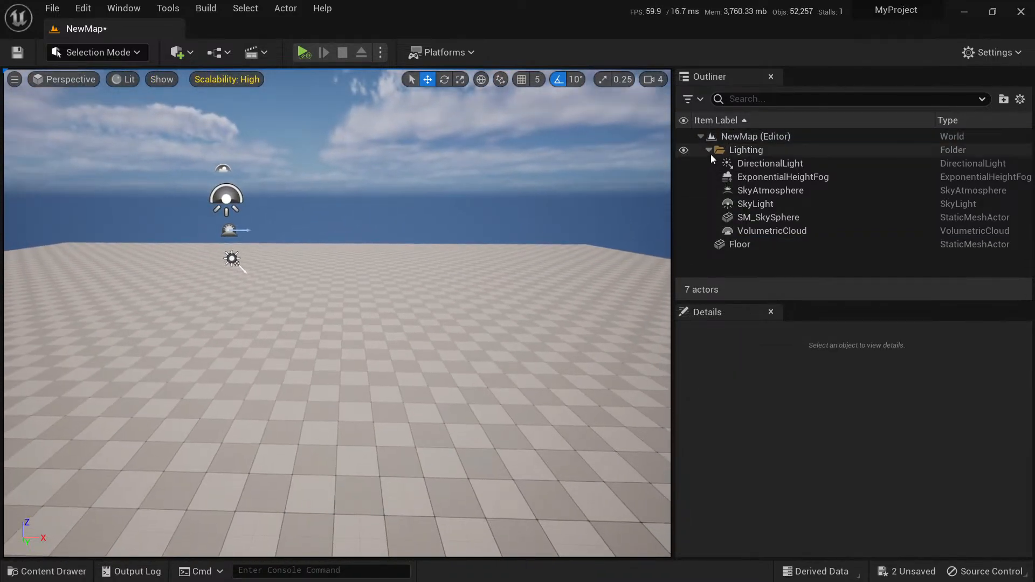
pyautogui.click(708, 150)
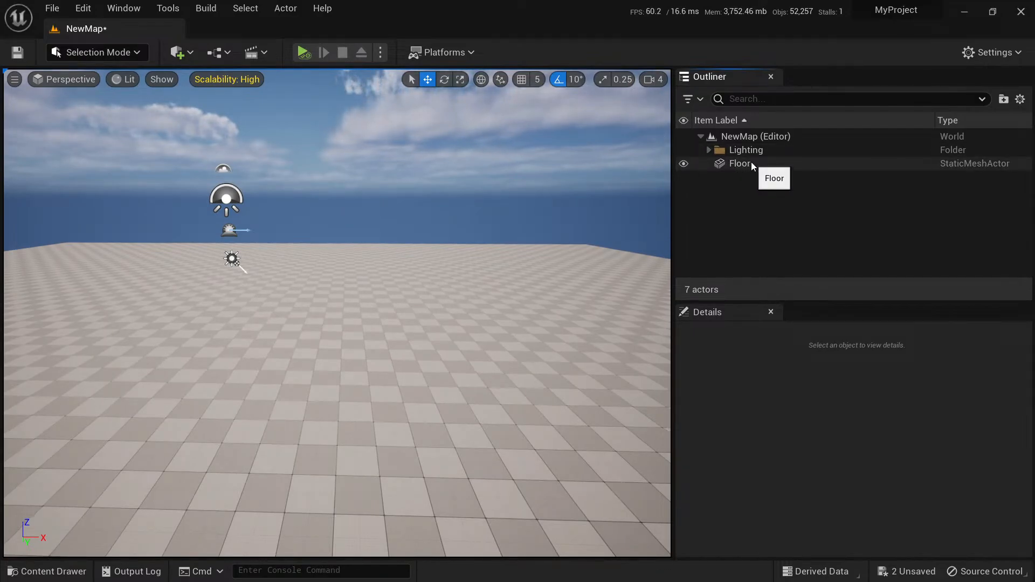
pyautogui.click(708, 150)
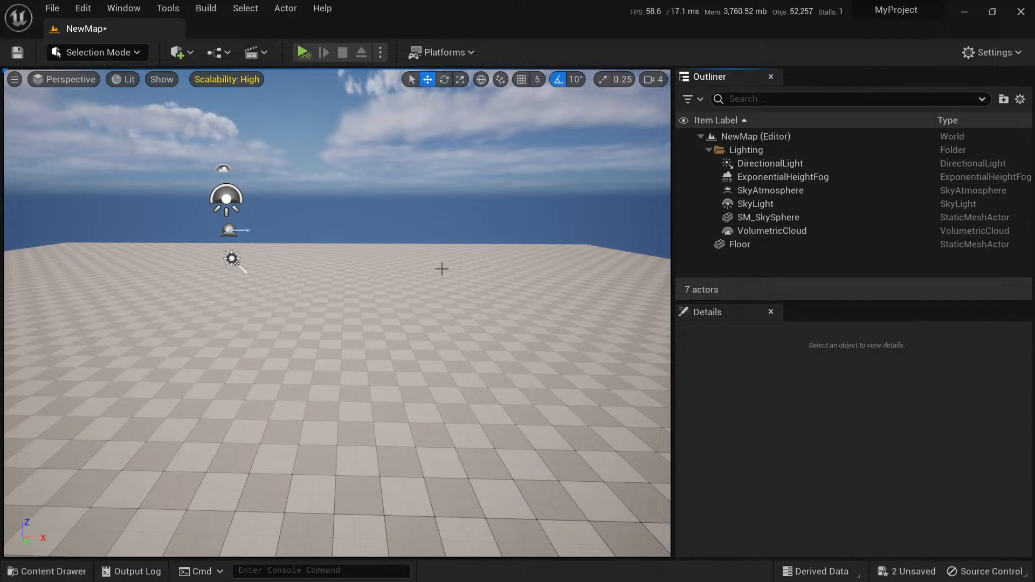
pyautogui.moveTo(441, 267)
pyautogui.mouseDown(button='right')
pyautogui.moveTo(413, 321)
pyautogui.moveTo(518, 310)
pyautogui.moveTo(435, 277)
pyautogui.mouseUp(button='right')
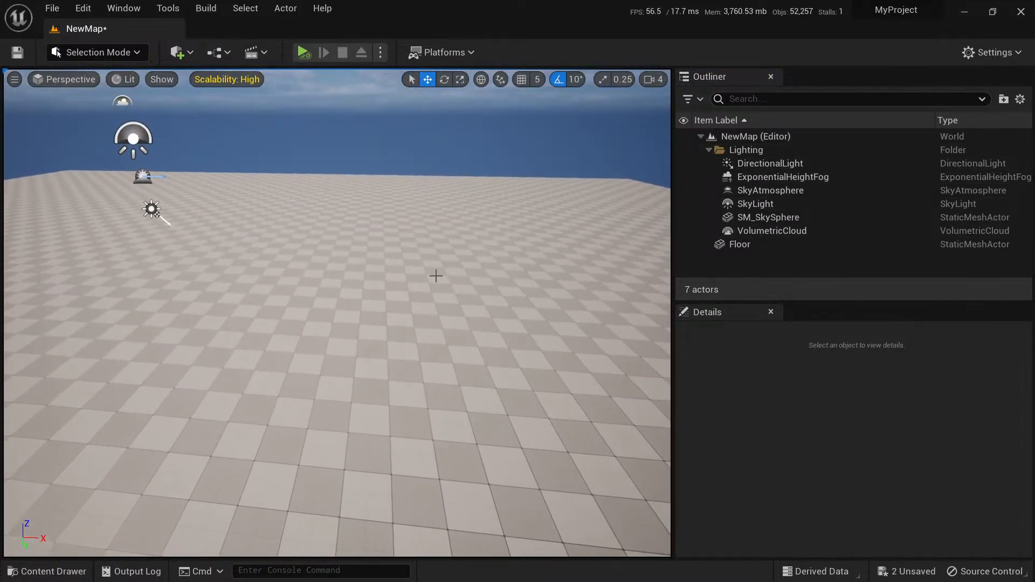
# Show the project's root Content folder and save the NewMap level.
pyautogui.hotkey('ctrl', 'space')
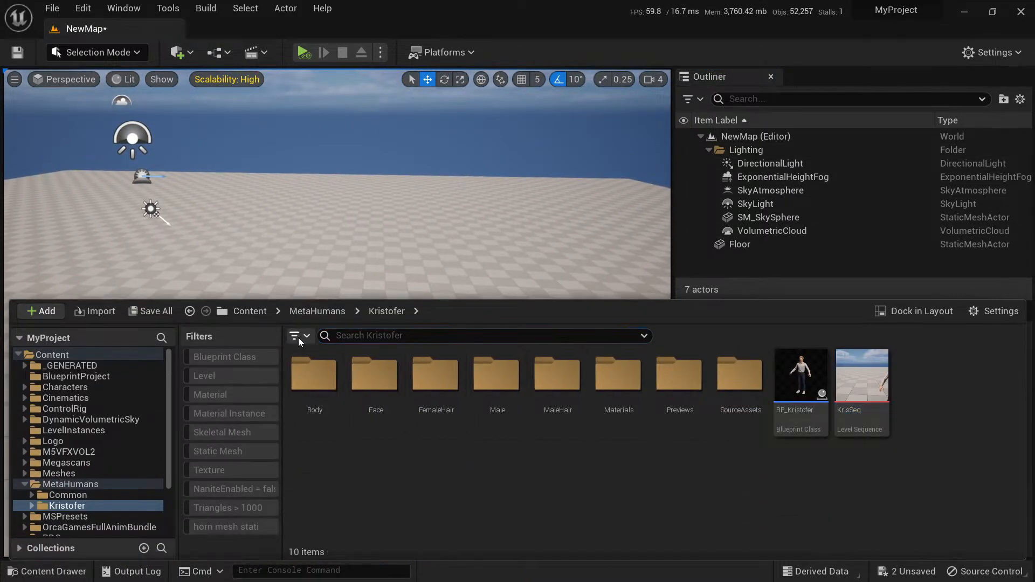
pyautogui.click(250, 311)
pyautogui.click(883, 480)
pyautogui.hotkey('ctrl', 's')
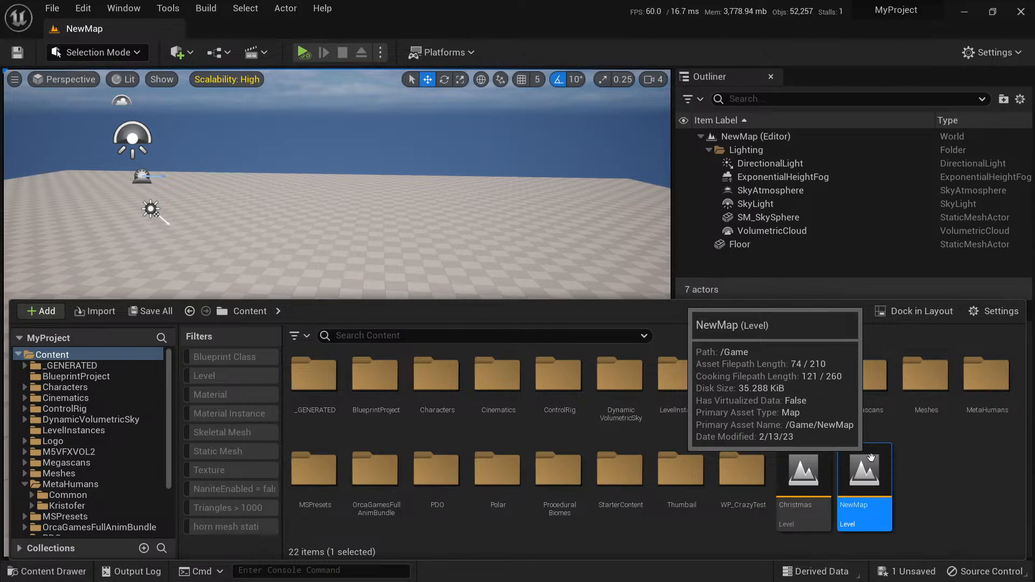
# Create a new level named Geometry in the root Content folder and save it.
pyautogui.moveTo(474, 222)
pyautogui.mouseDown(button='right')
pyautogui.moveTo(482, 249)
pyautogui.moveTo(475, 224)
pyautogui.mouseUp(button='right')
pyautogui.hotkey('ctrl', 'space')
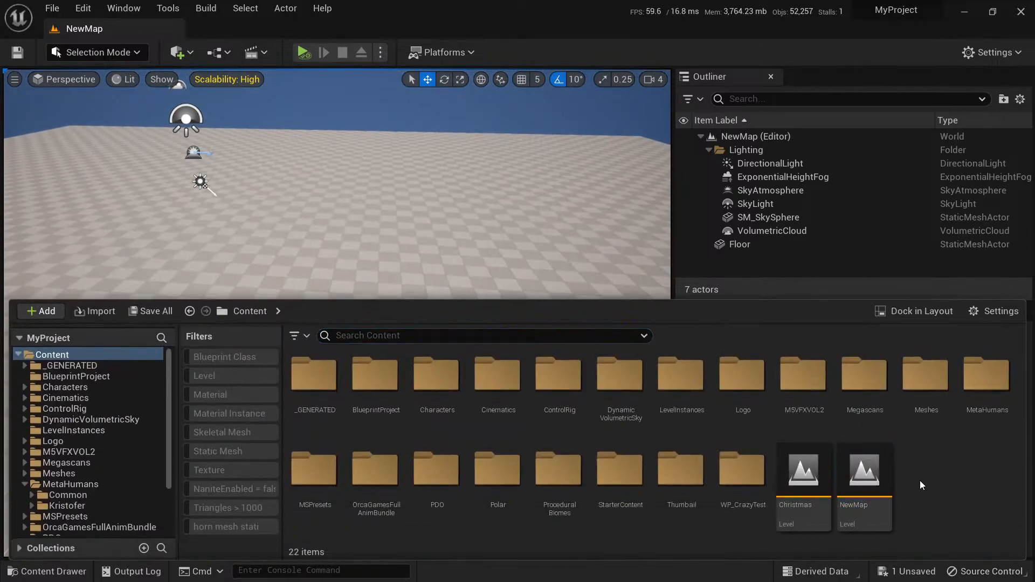
pyautogui.rightClick(920, 480)
pyautogui.click(933, 167)
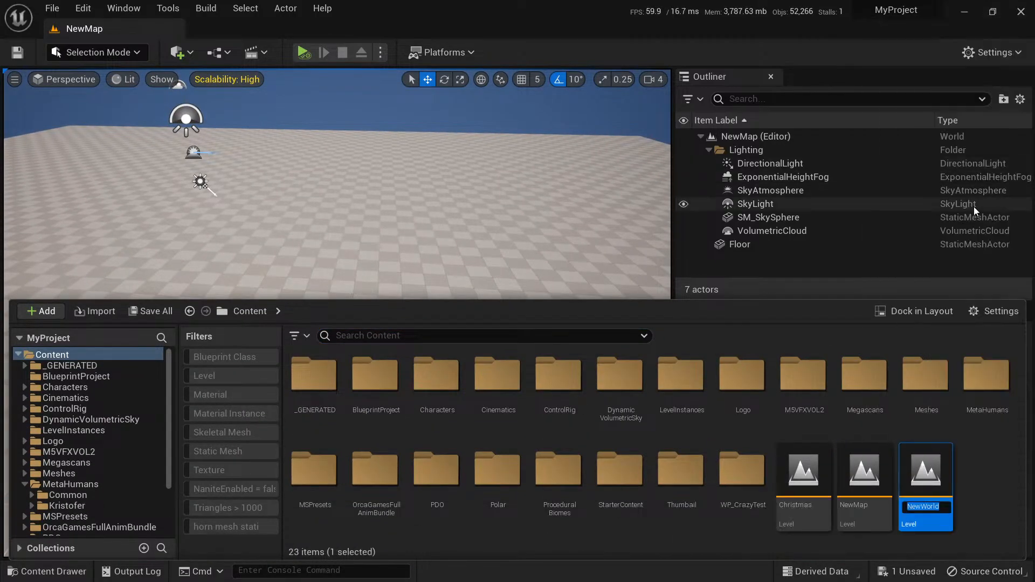
pyautogui.write('Geometry')
pyautogui.press('Return')
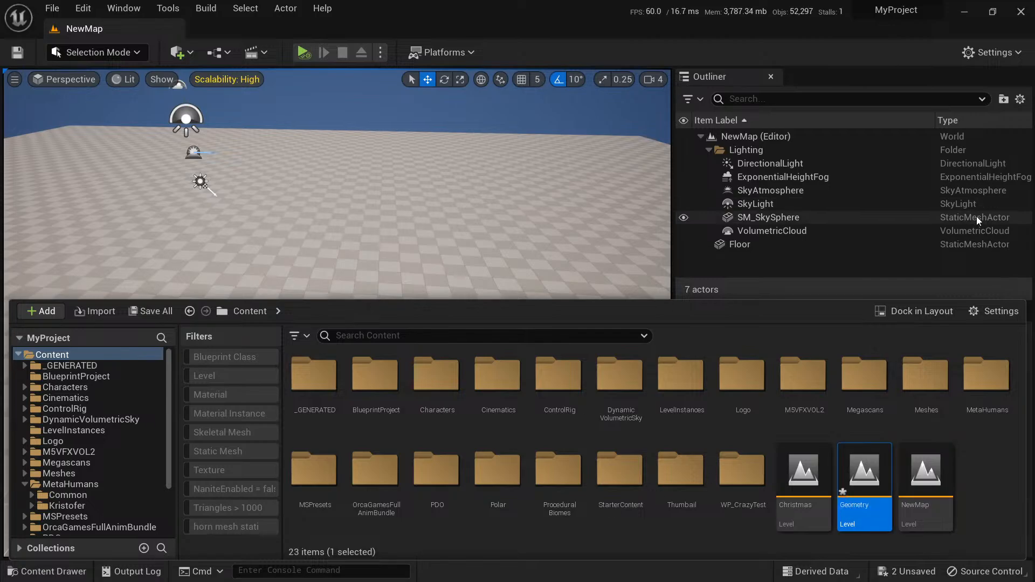
pyautogui.hotkey('ctrl', 's')
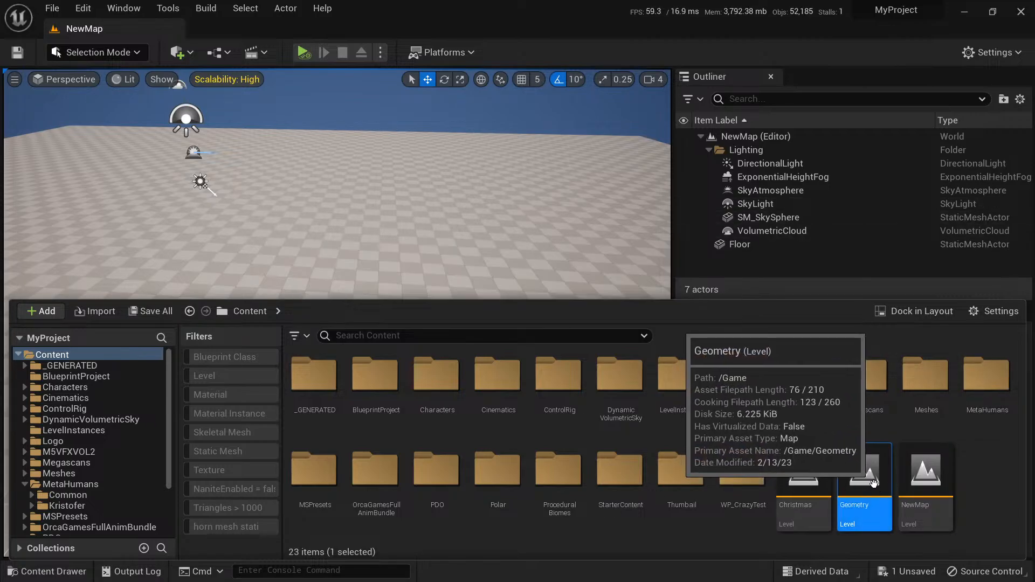
# Place the Geometry level in NewMap as a level instance and reset its location to 0, 0, 0.
pyautogui.click(441, 251)
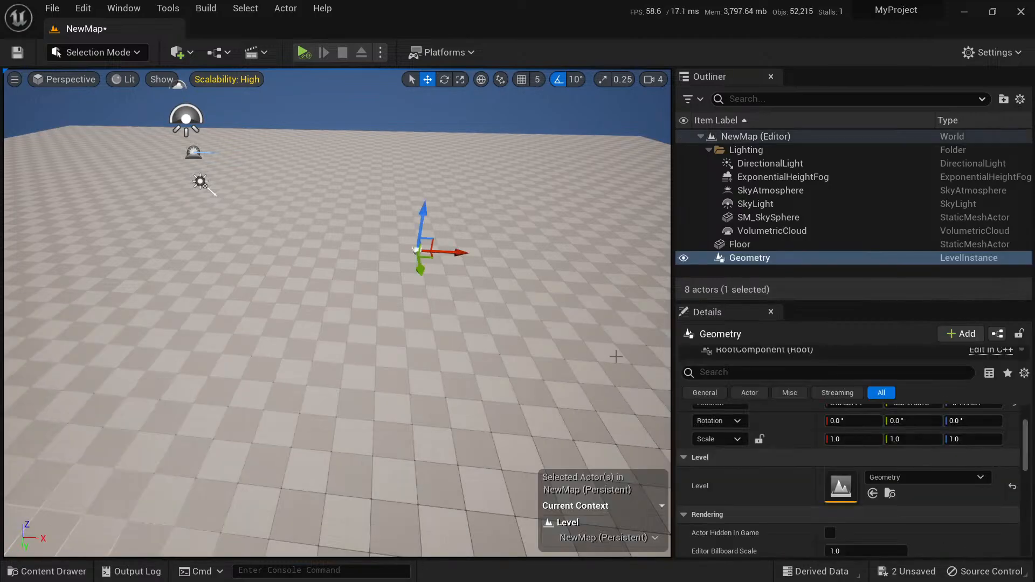
pyautogui.scroll(3, 809, 471)
pyautogui.click(1012, 468)
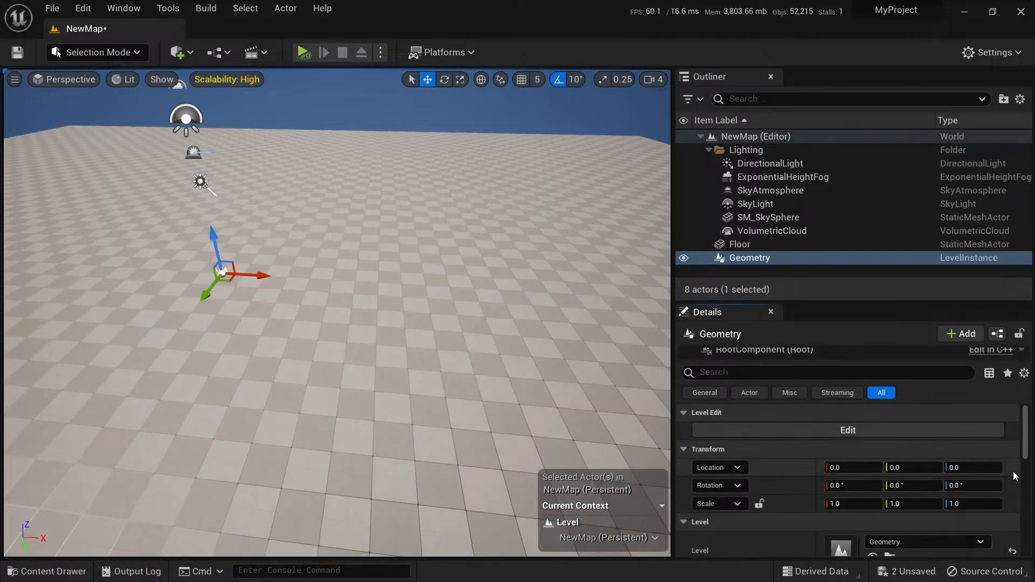
# Move the Floor actor out of NewMap and into the Geometry level instance, opening that instance for editing.
pyautogui.click(520, 368)
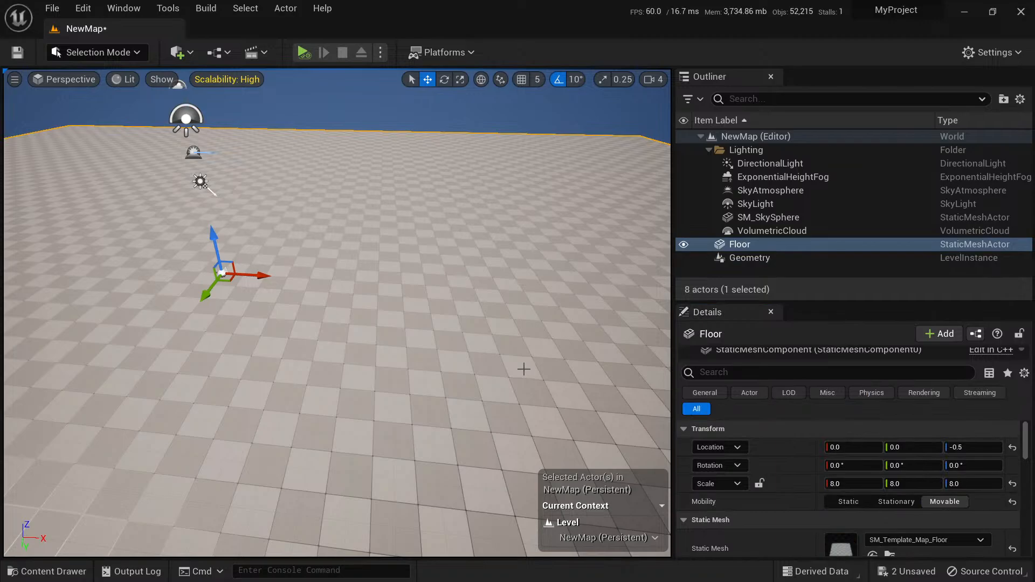
pyautogui.press('Delete')
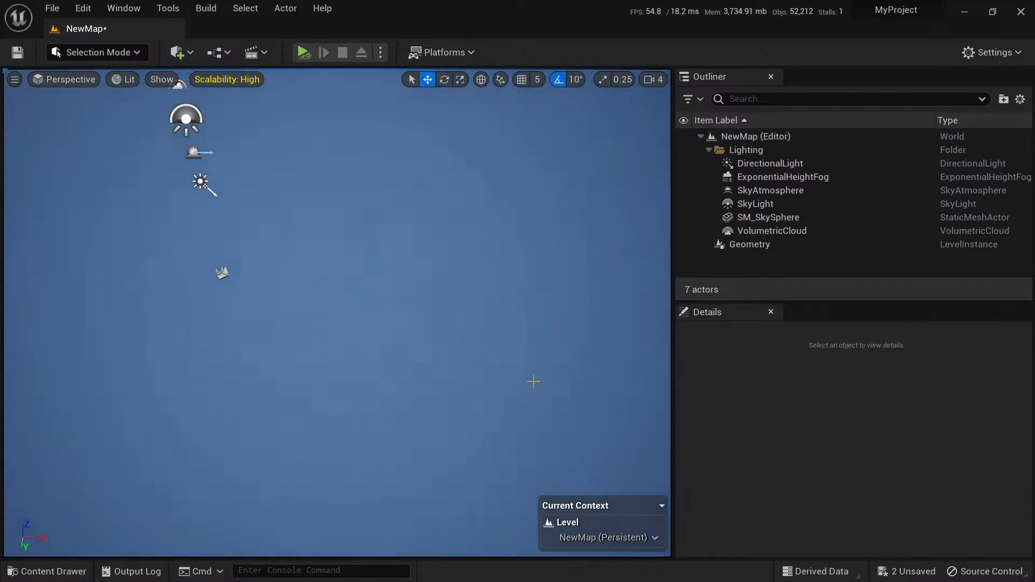
pyautogui.click(755, 245)
pyautogui.click(834, 426)
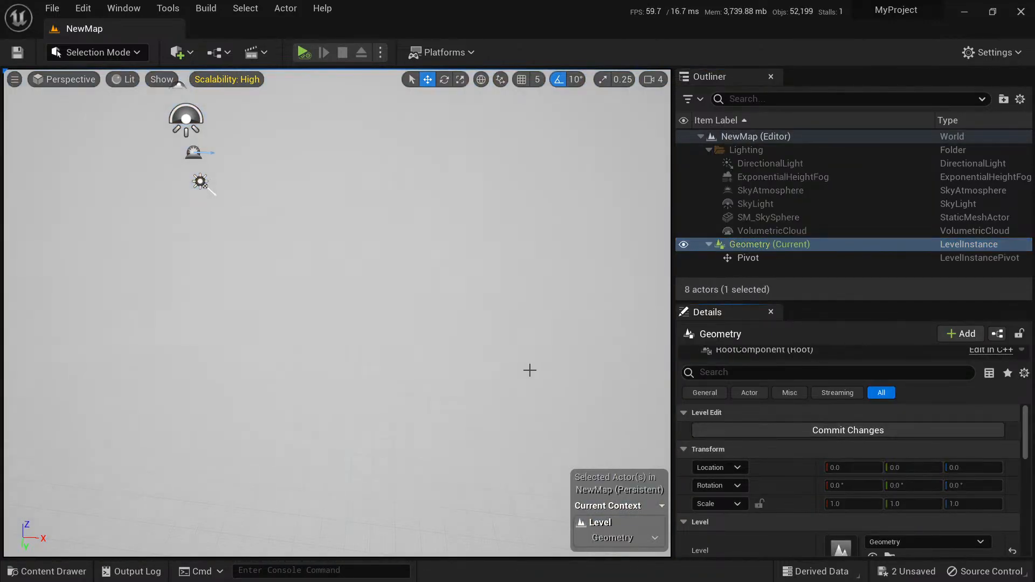
pyautogui.moveTo(466, 350); pyautogui.dragTo(466, 334, button='right')
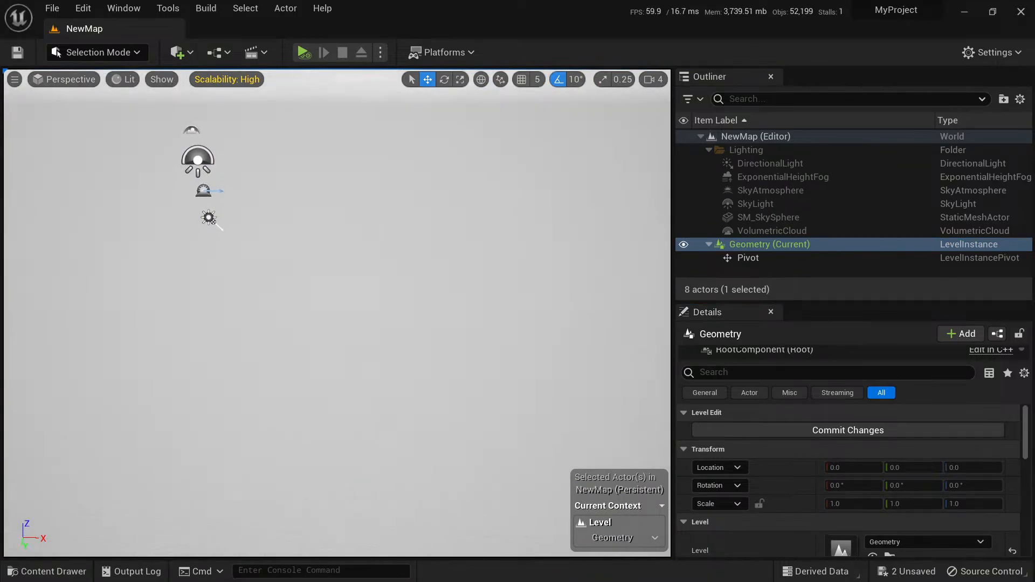
pyautogui.hotkey('ctrl', 'v')
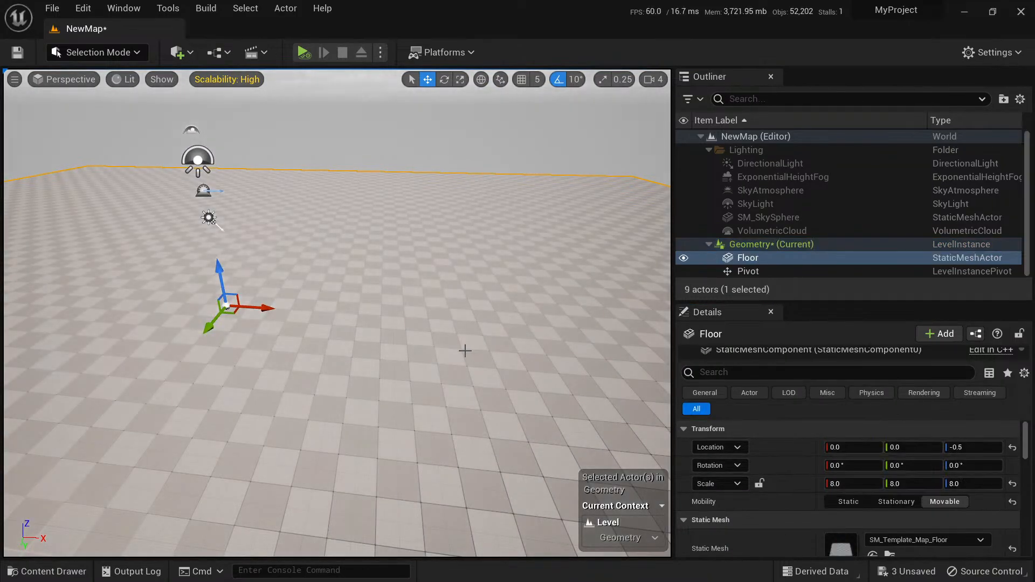
# Deselect the Floor and finish editing the Geometry level instance, committing its changes.
pyautogui.press('Escape')
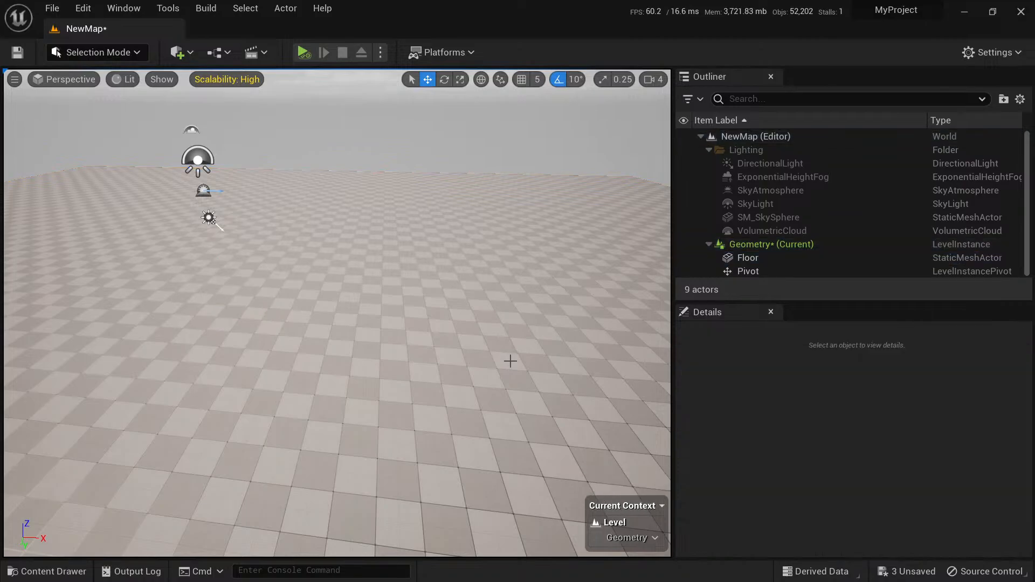
pyautogui.press('Escape')
pyautogui.click(541, 323)
# Check the Geometry level instance by hiding and showing it, and collapse the Geometry and Lighting entries in the outliner.
pyautogui.click(680, 246)
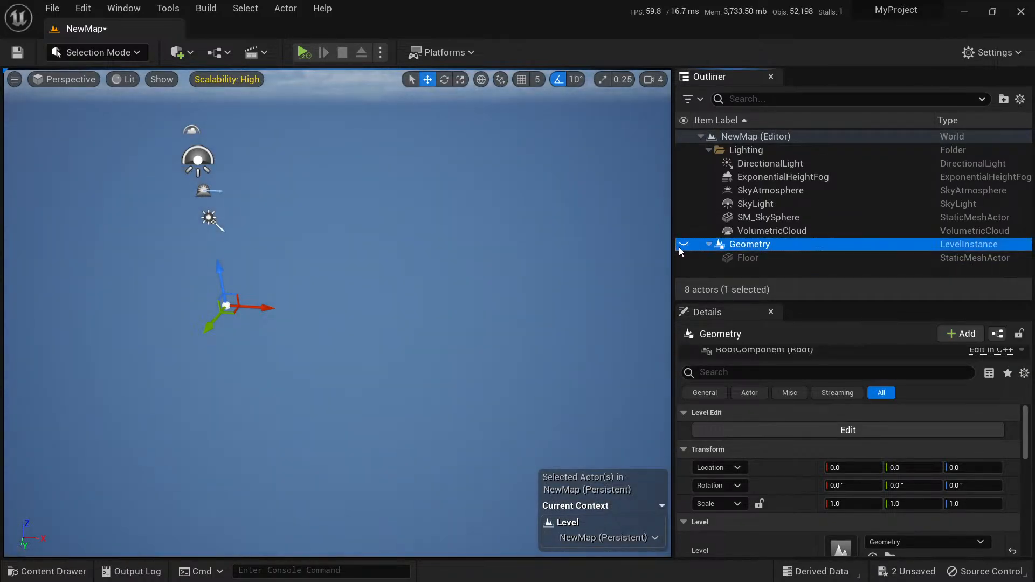
pyautogui.click(679, 246)
pyautogui.click(707, 245)
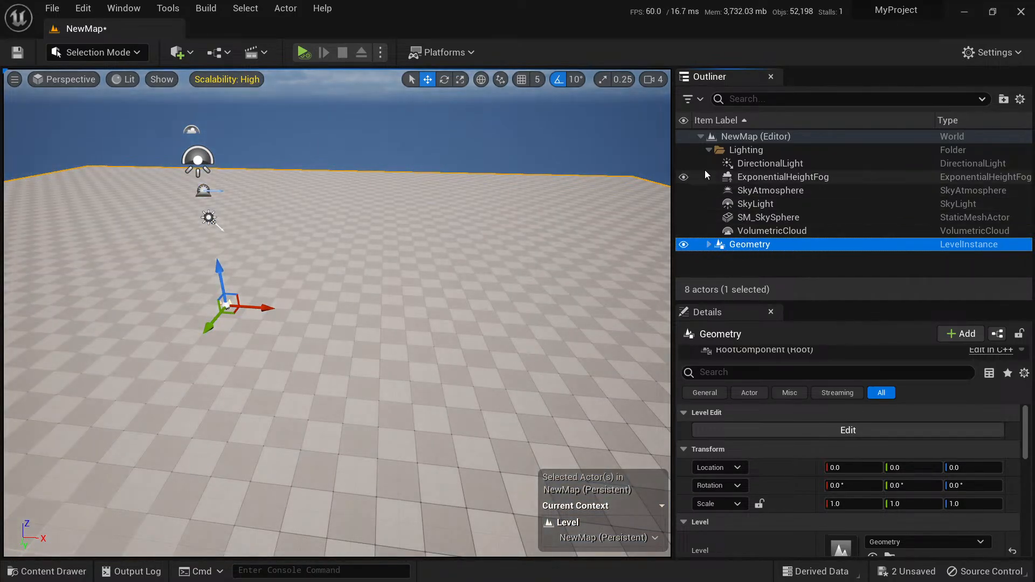
pyautogui.click(708, 150)
pyautogui.click(752, 190)
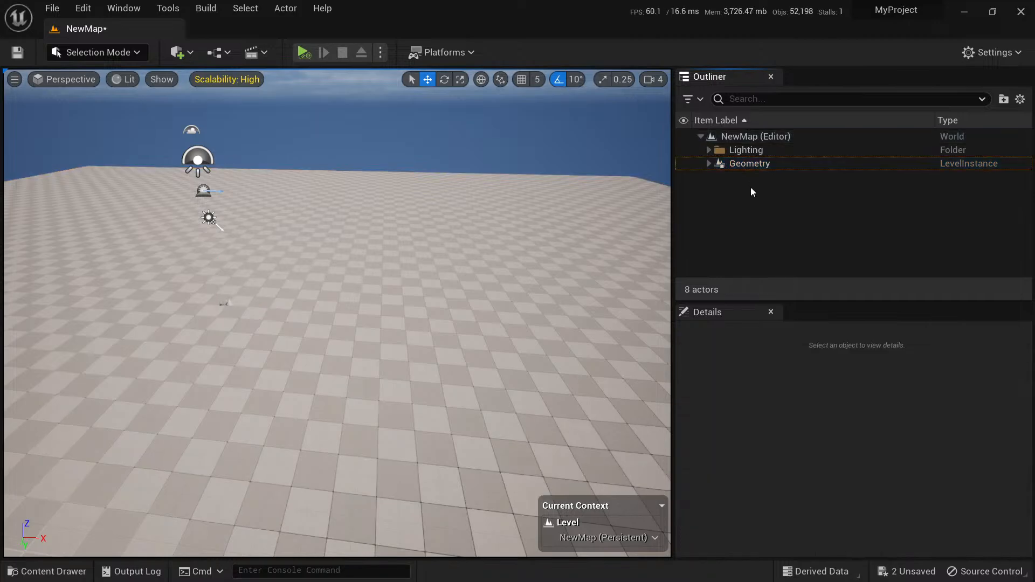
# Save NewMap, and create and save a new level named Lighting in the root Content folder.
pyautogui.hotkey('ctrl', 'space')
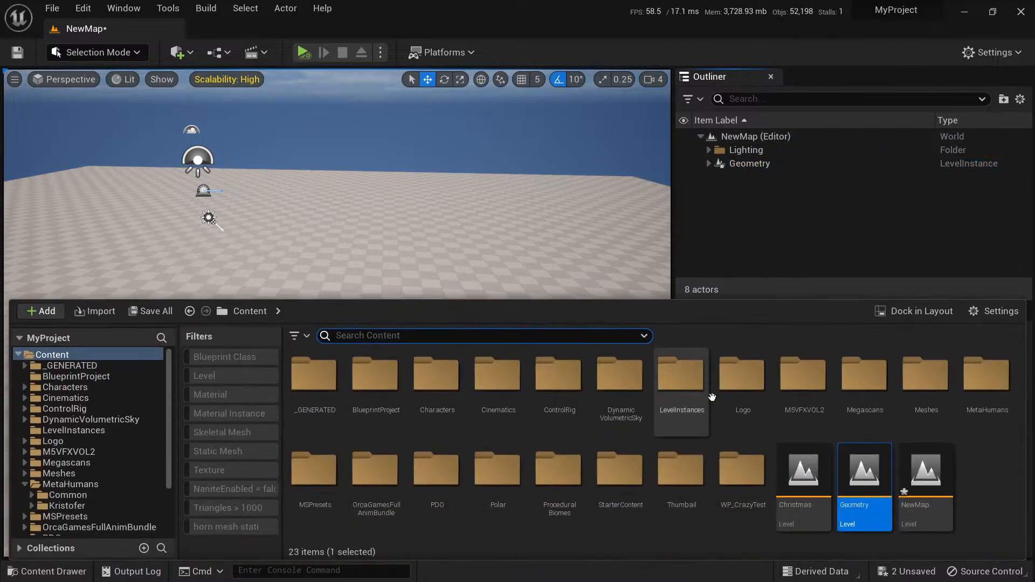
pyautogui.rightClick(977, 493)
pyautogui.click(937, 502)
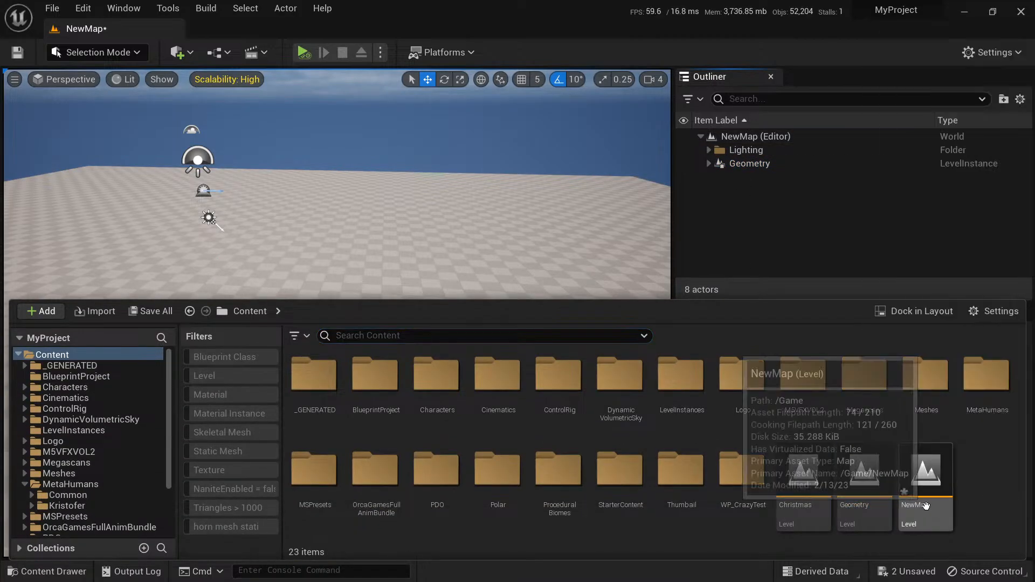
pyautogui.rightClick(975, 488)
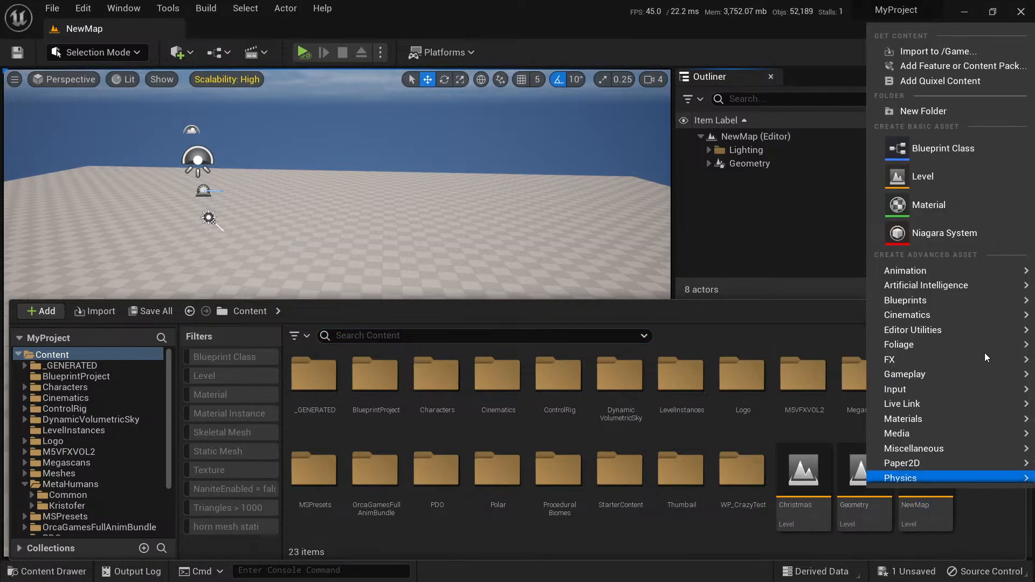
pyautogui.click(930, 178)
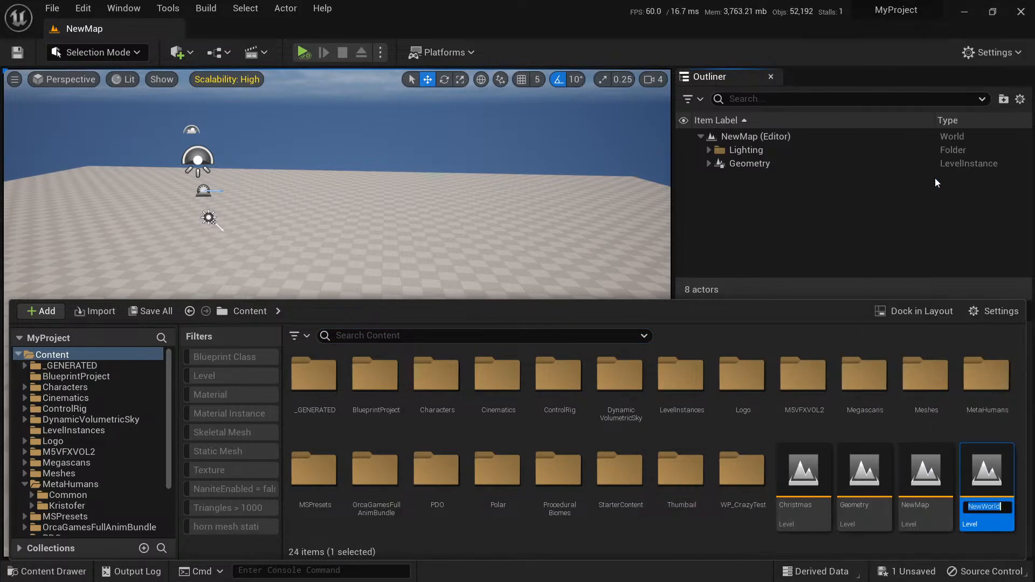
pyautogui.write('Lighting')
pyautogui.press('Return')
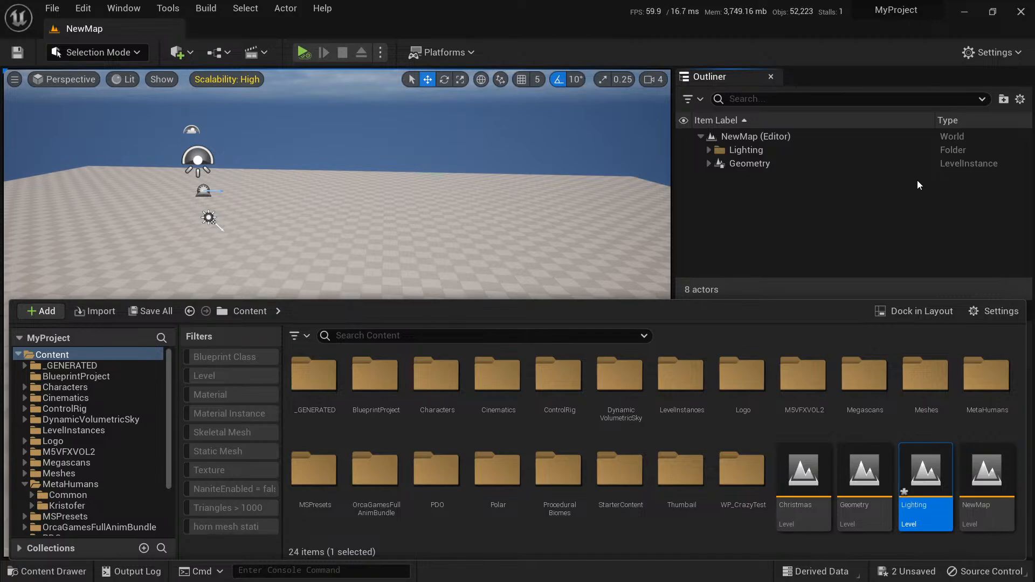
pyautogui.hotkey('ctrl', 's')
# Place the Lighting level in NewMap as a level instance and reset its location to 0, 0, 0.
pyautogui.moveTo(798, 421); pyautogui.dragTo(445, 260)
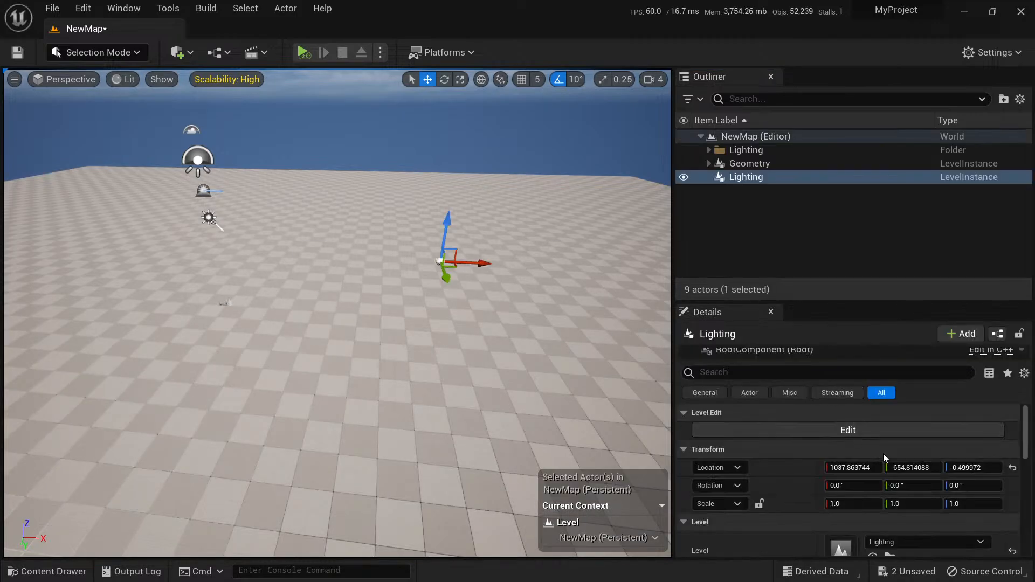
pyautogui.click(1012, 467)
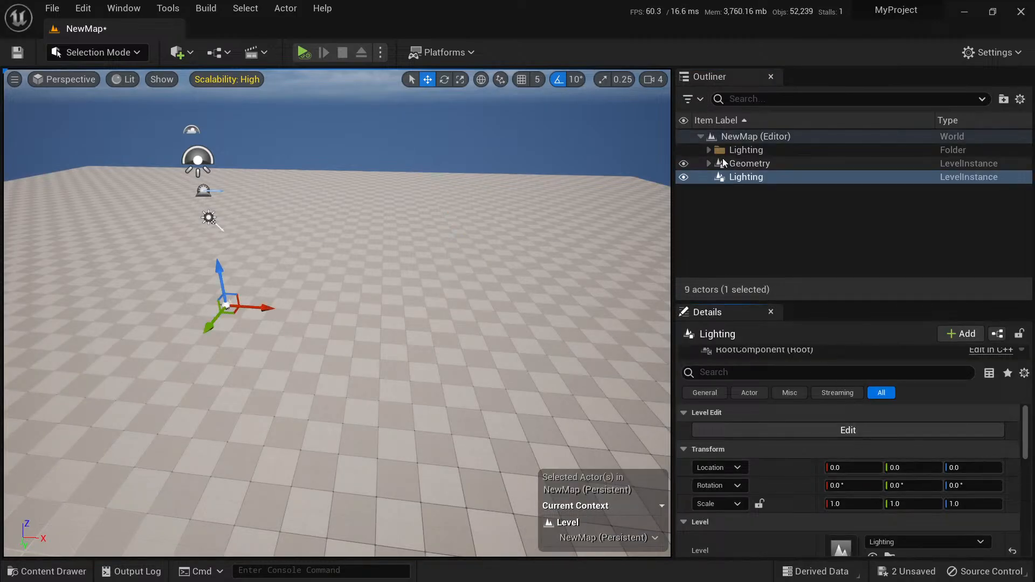
# Move the six actors from DirectionalLight to VolumetricCloud out of NewMap's Lighting folder and into the Lighting level instance, opened for editing.
pyautogui.click(709, 150)
pyautogui.click(754, 164)
pyautogui.keyDown('shift'); pyautogui.click(765, 232); pyautogui.keyUp('shift')
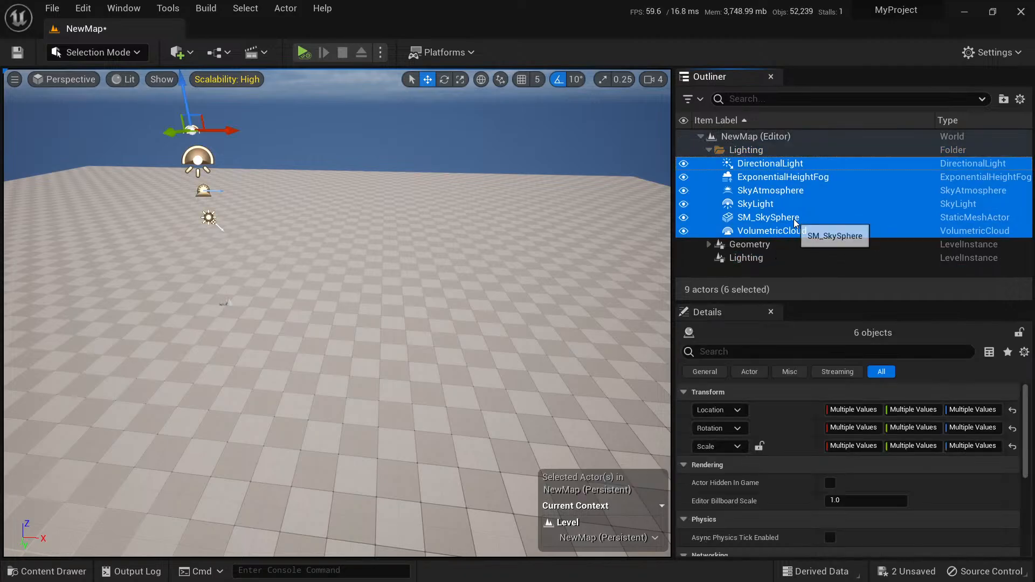
pyautogui.press('Delete')
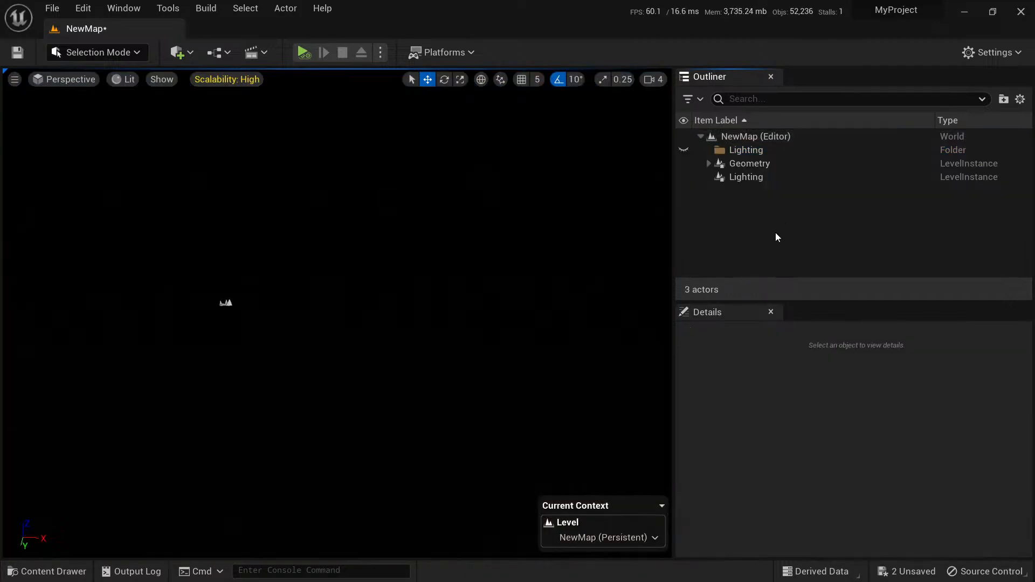
pyautogui.click(755, 180)
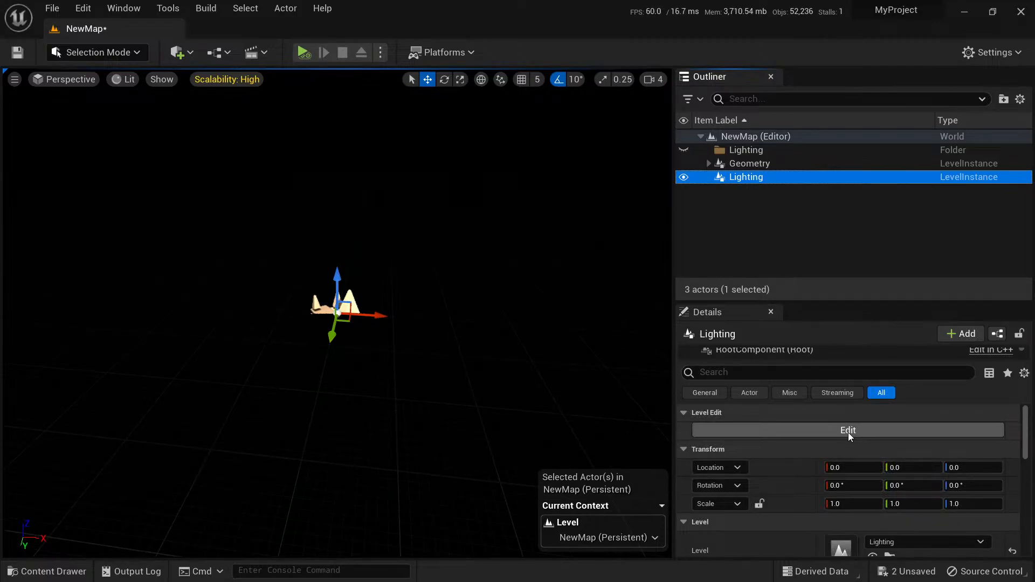
pyautogui.moveTo(458, 260); pyautogui.dragTo(459, 244, button='right')
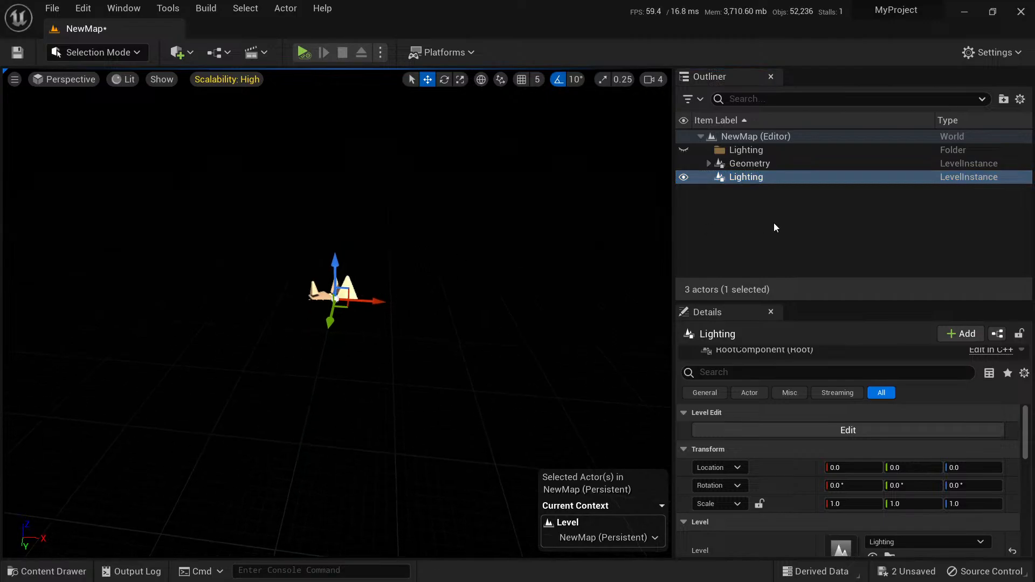
pyautogui.click(752, 179)
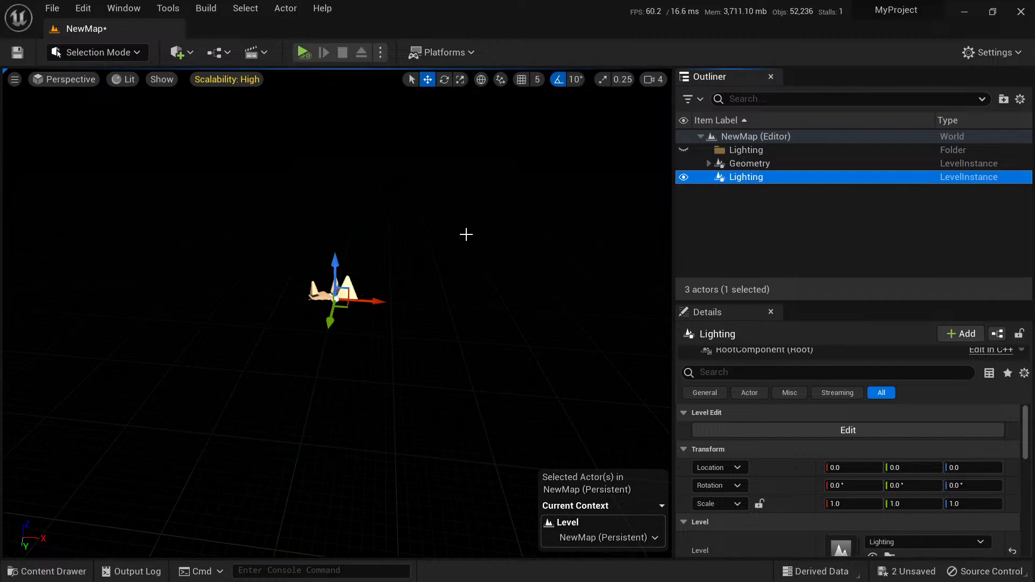
pyautogui.click(848, 430)
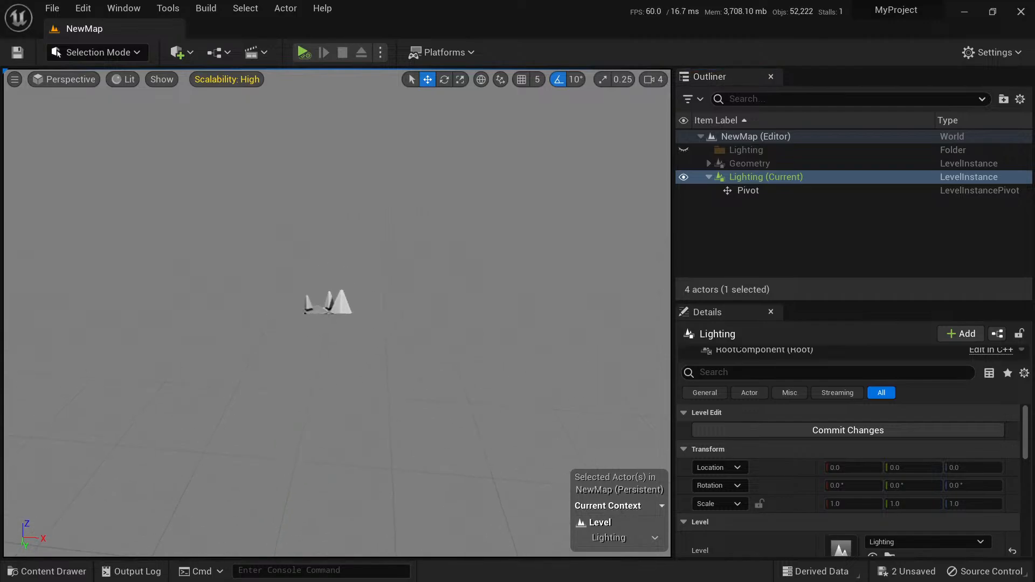
pyautogui.hotkey('ctrl', 'v')
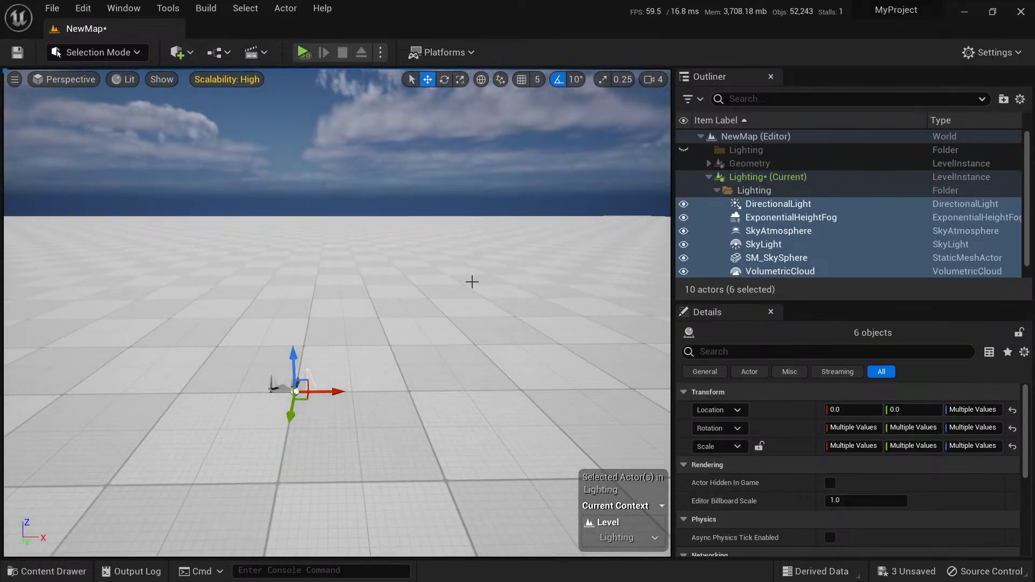
# Finish editing the Lighting level instance with its changes saved, and save all remaining unsaved content including NewMap.
pyautogui.click(480, 282)
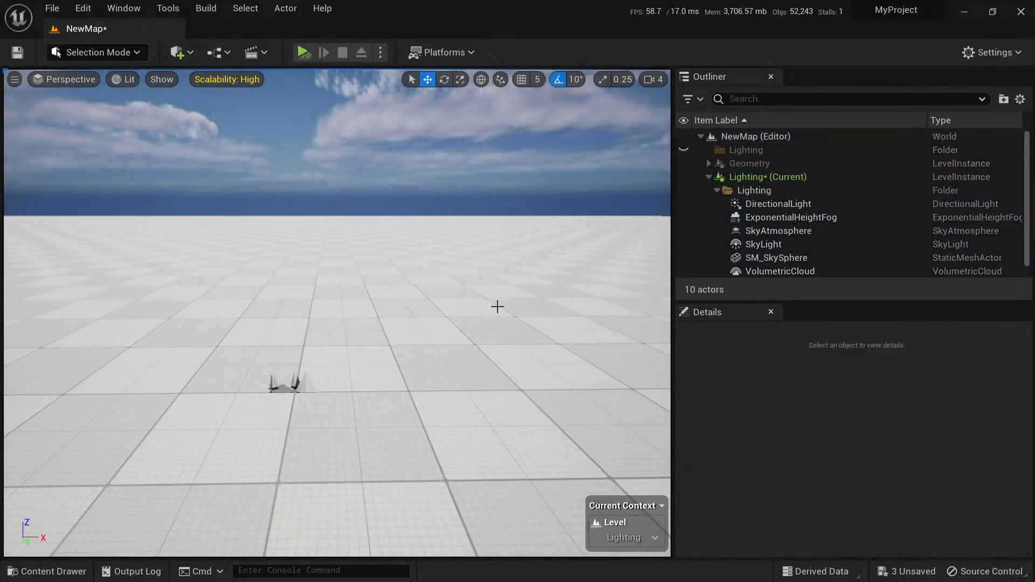
pyautogui.moveTo(545, 285); pyautogui.dragTo(520, 301, button='right')
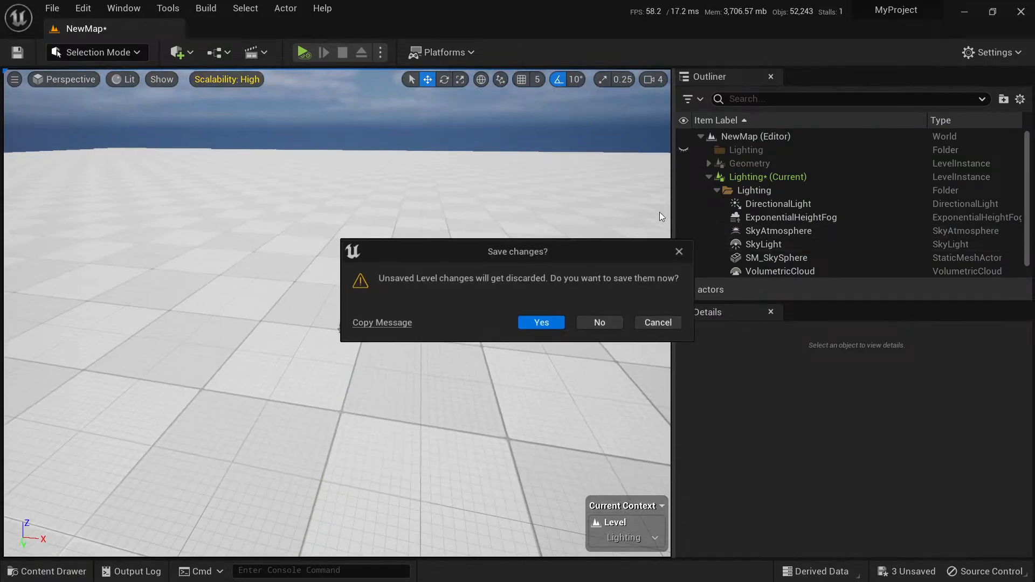
pyautogui.click(537, 324)
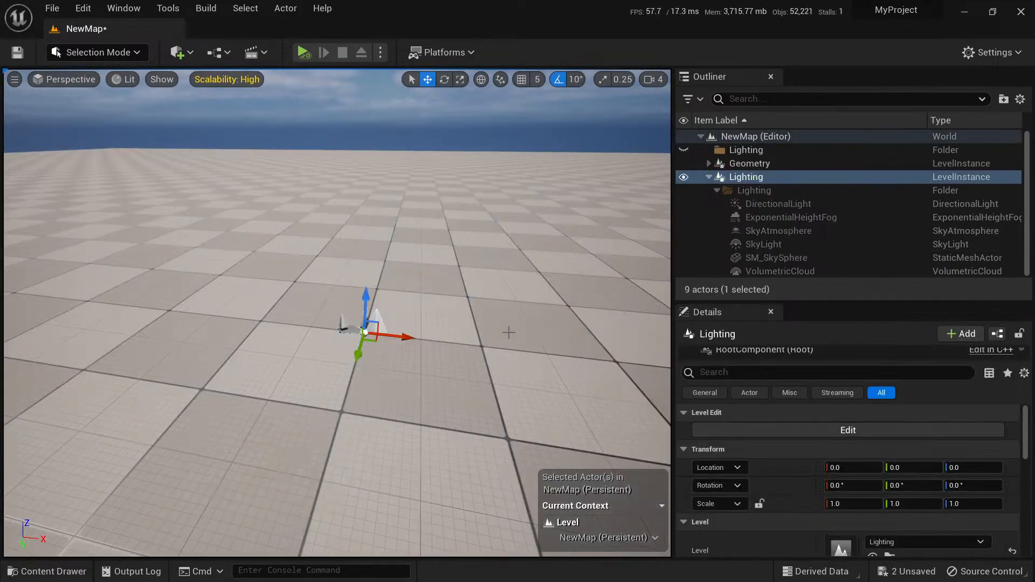
pyautogui.moveTo(498, 326); pyautogui.dragTo(500, 301, button='right')
pyautogui.click(907, 570)
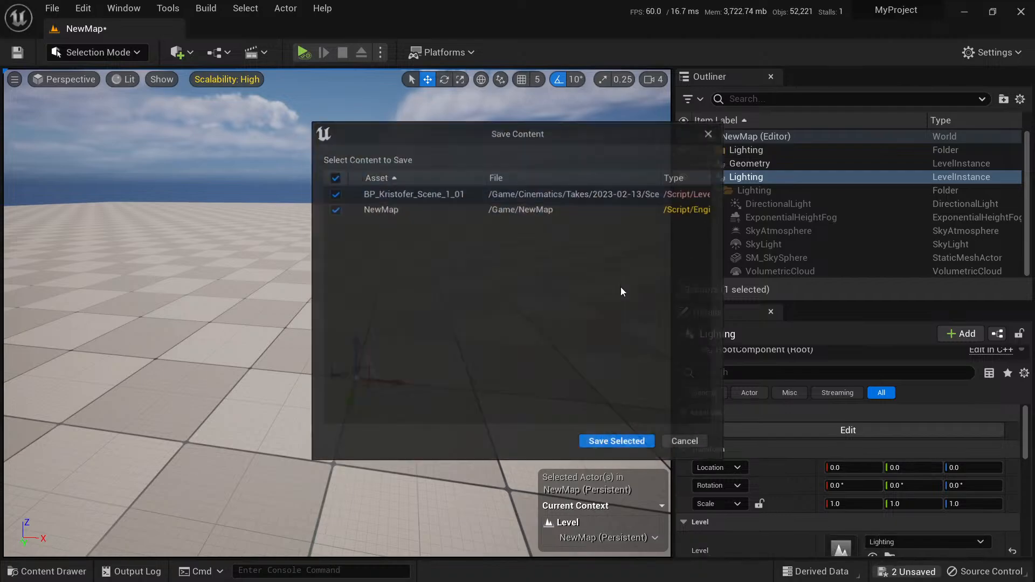
pyautogui.click(641, 452)
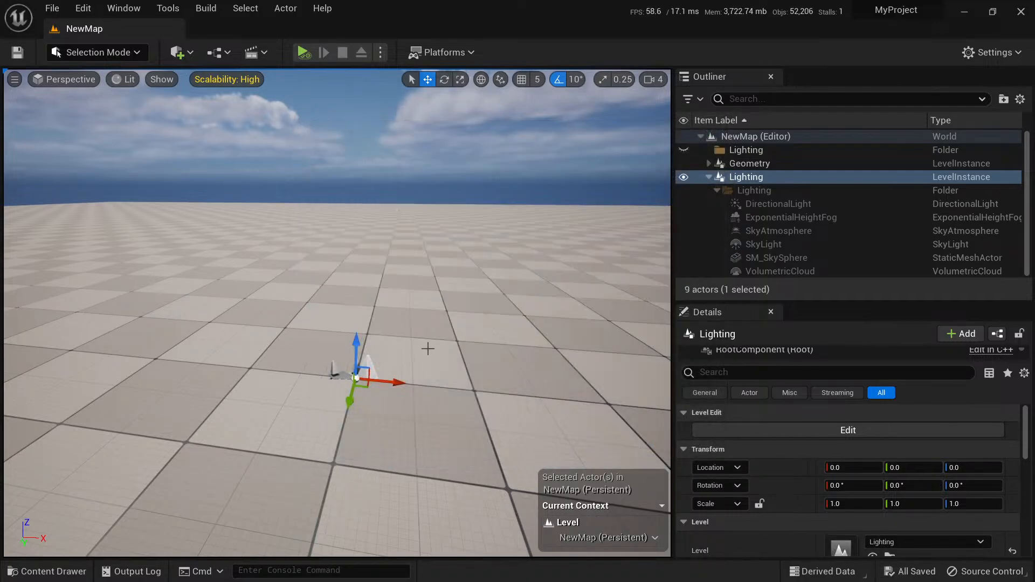
# Collapse the Lighting level instance in the outliner and delete the empty Lighting folder from NewMap.
pyautogui.press('s')
pyautogui.moveTo(428, 348); pyautogui.dragTo(455, 367, button='right')
pyautogui.moveTo(531, 305); pyautogui.dragTo(534, 304, button='right')
pyautogui.press('Escape')
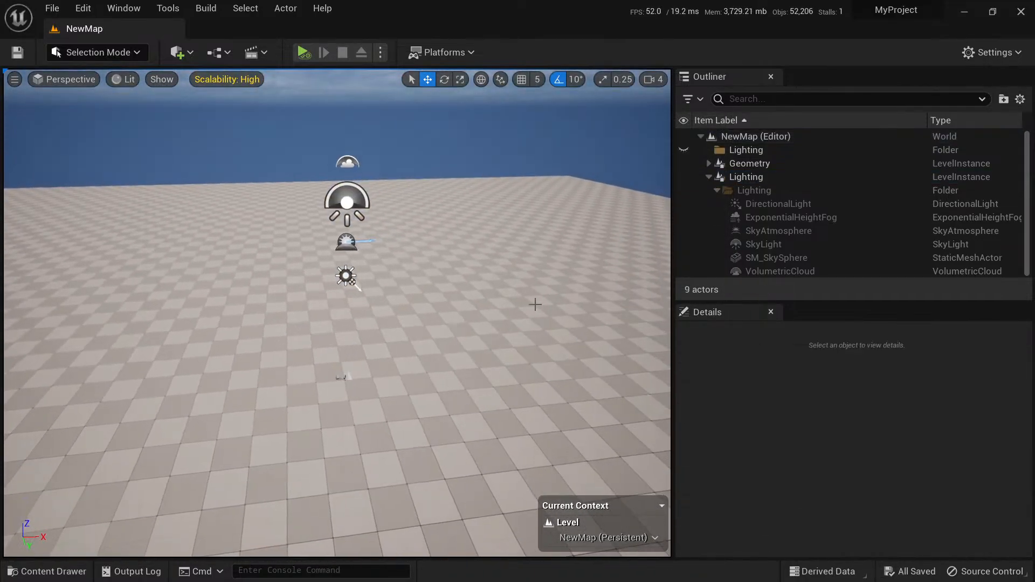
pyautogui.click(707, 177)
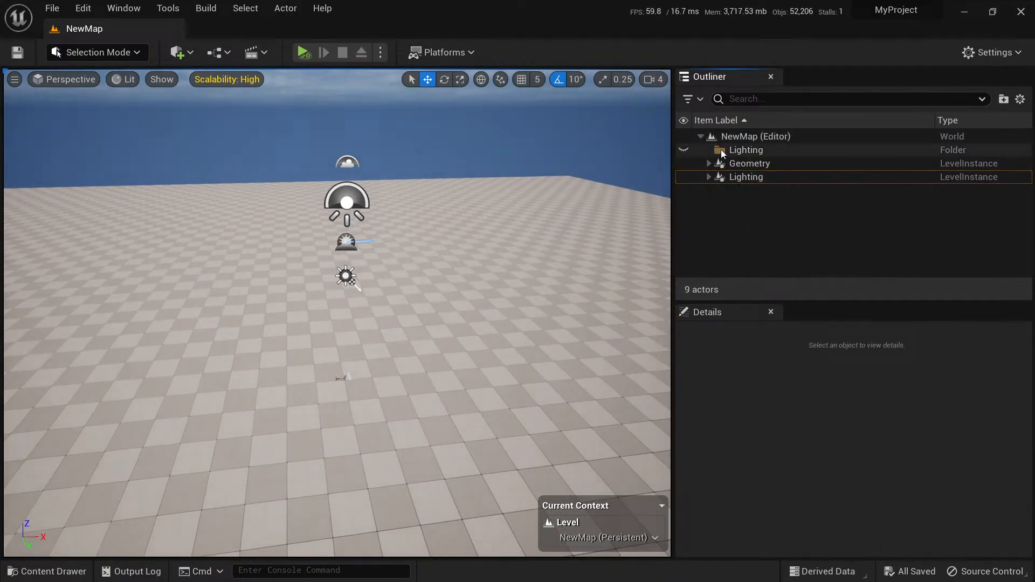
pyautogui.click(742, 152)
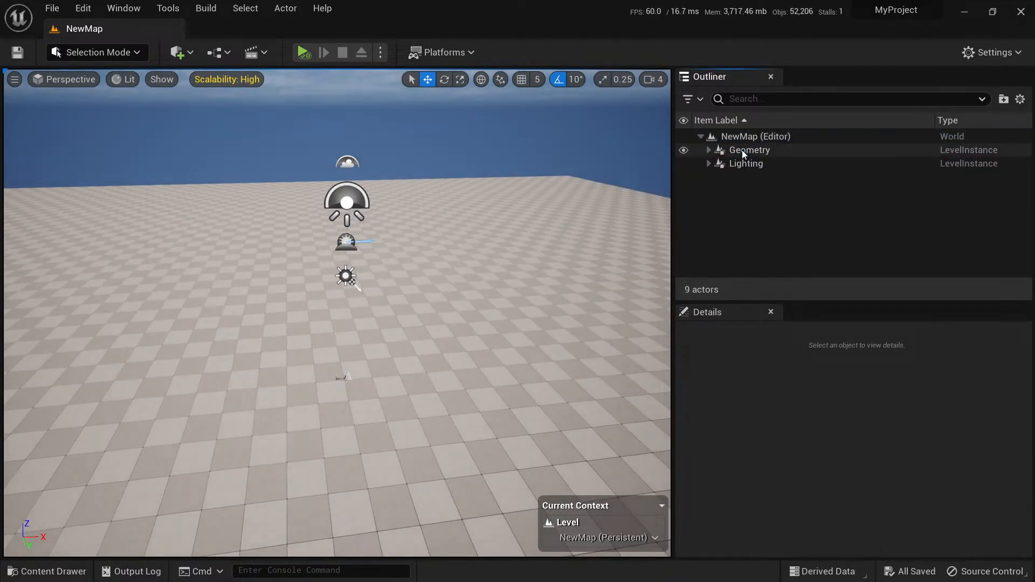
# Examine the Lighting and Geometry level instances in NewMap, including the actors inside Lighting.
pyautogui.click(746, 164)
pyautogui.click(708, 163)
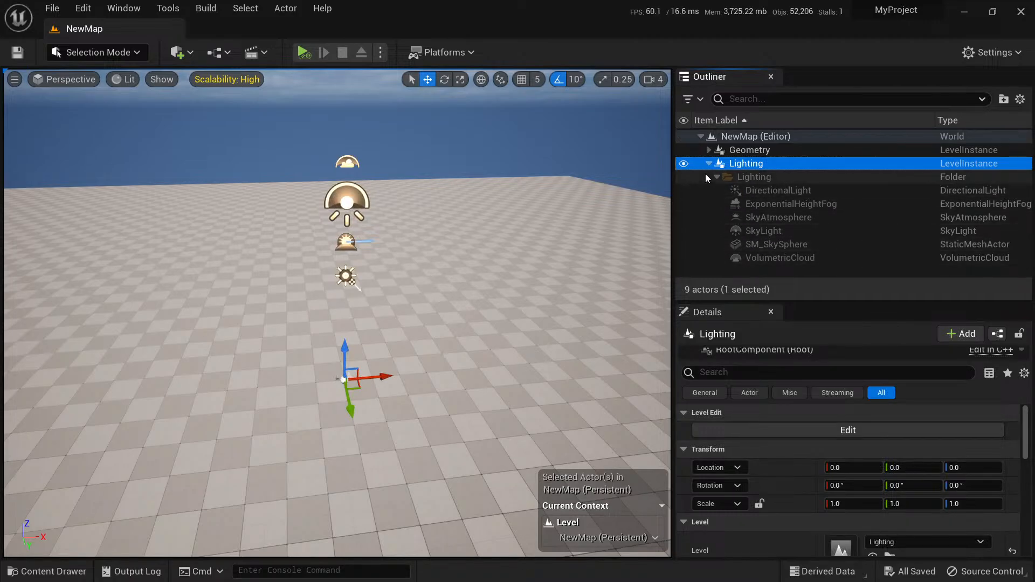
pyautogui.click(709, 164)
pyautogui.click(716, 151)
pyautogui.moveTo(552, 233); pyautogui.dragTo(534, 231, button='right')
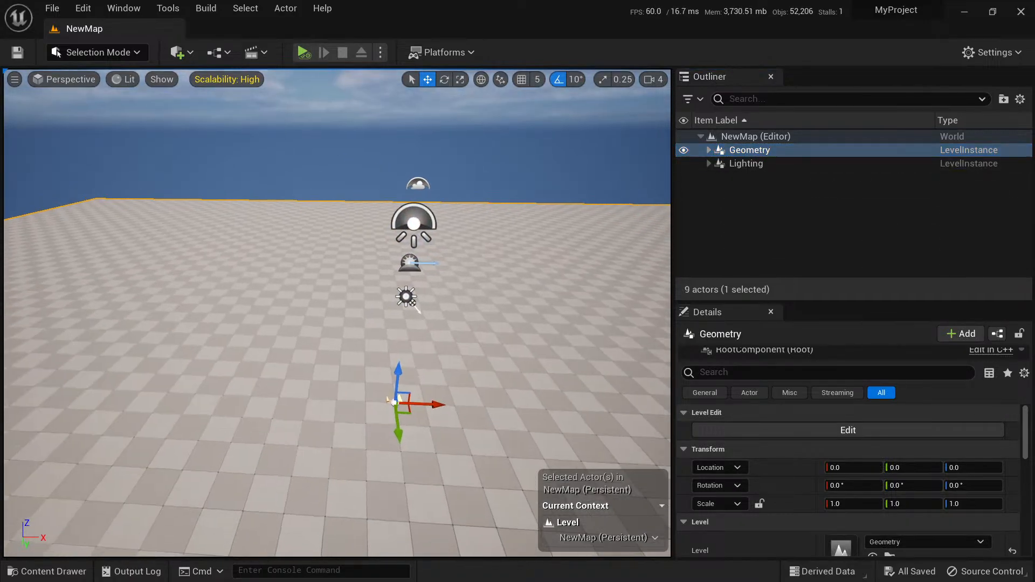
pyautogui.press('s')
pyautogui.moveTo(467, 256); pyautogui.dragTo(485, 275, button='right')
pyautogui.press('Escape')
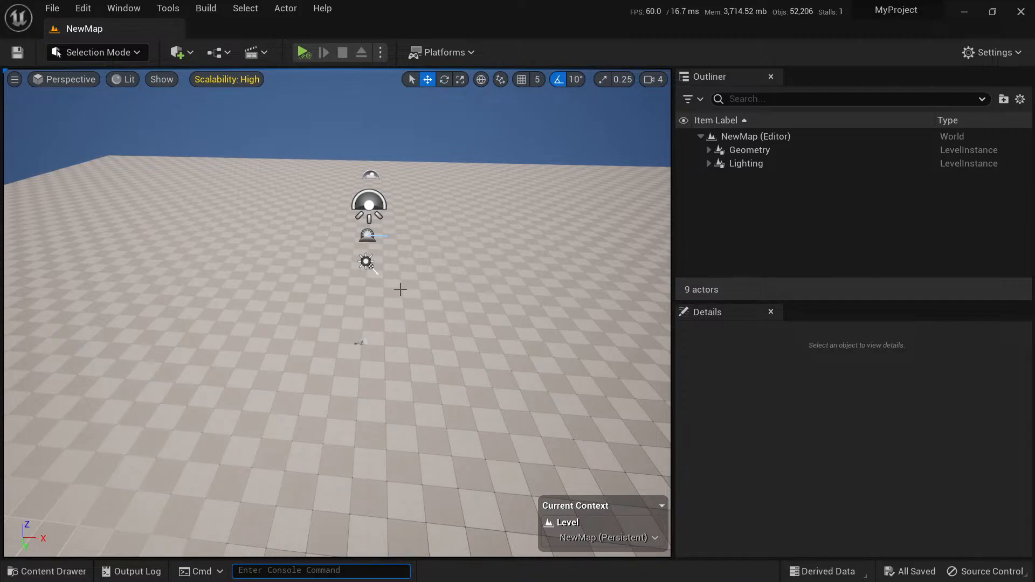
pyautogui.moveTo(443, 321); pyautogui.dragTo(445, 308, button='right')
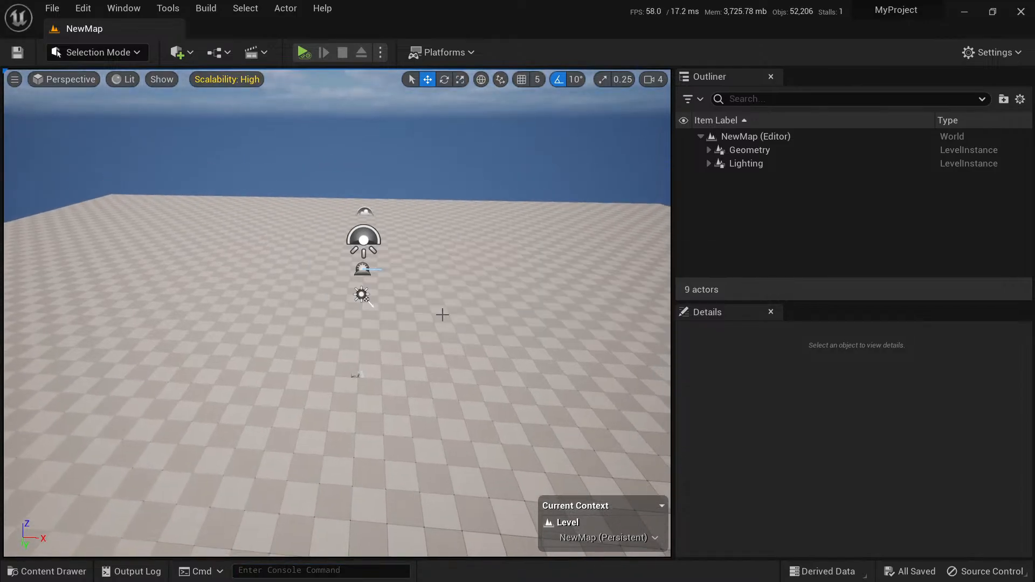
# Create a new level from the Empty Level template.
pyautogui.click(54, 9)
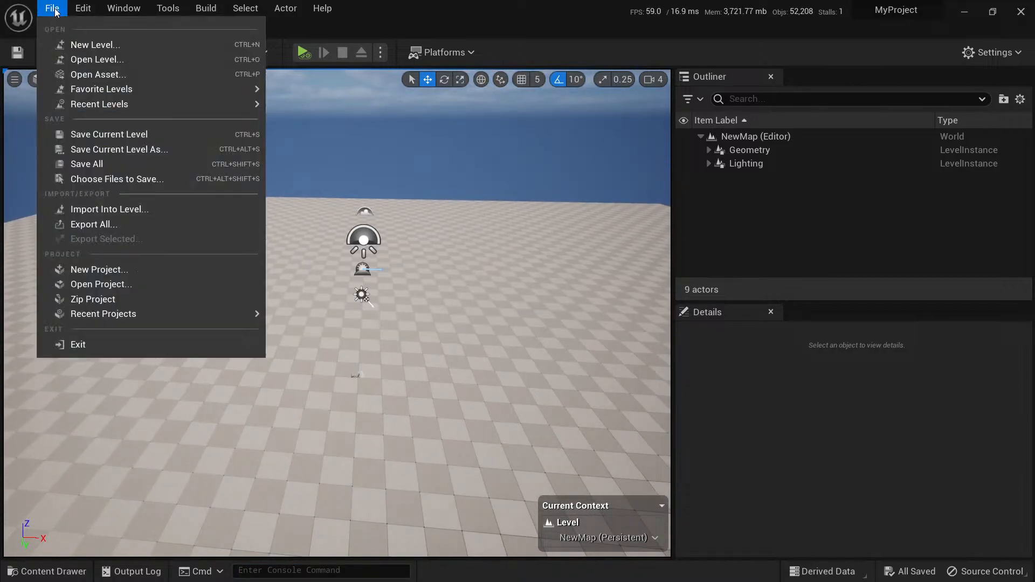
pyautogui.click(103, 45)
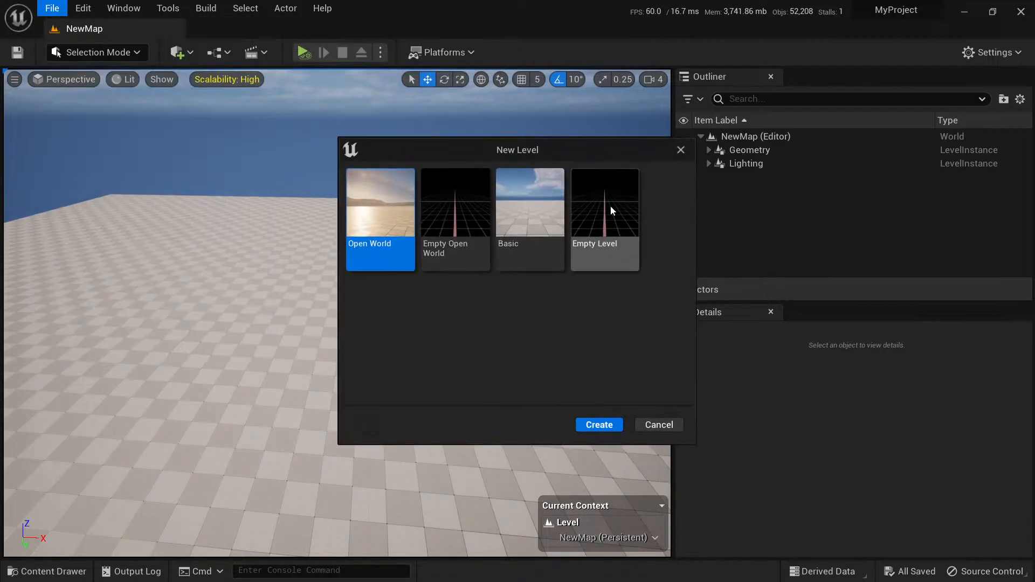
pyautogui.doubleClick(610, 207)
# Place the Lighting and Geometry levels from the root Content folder in the new level as level instances.
pyautogui.hotkey('ctrl', 'space')
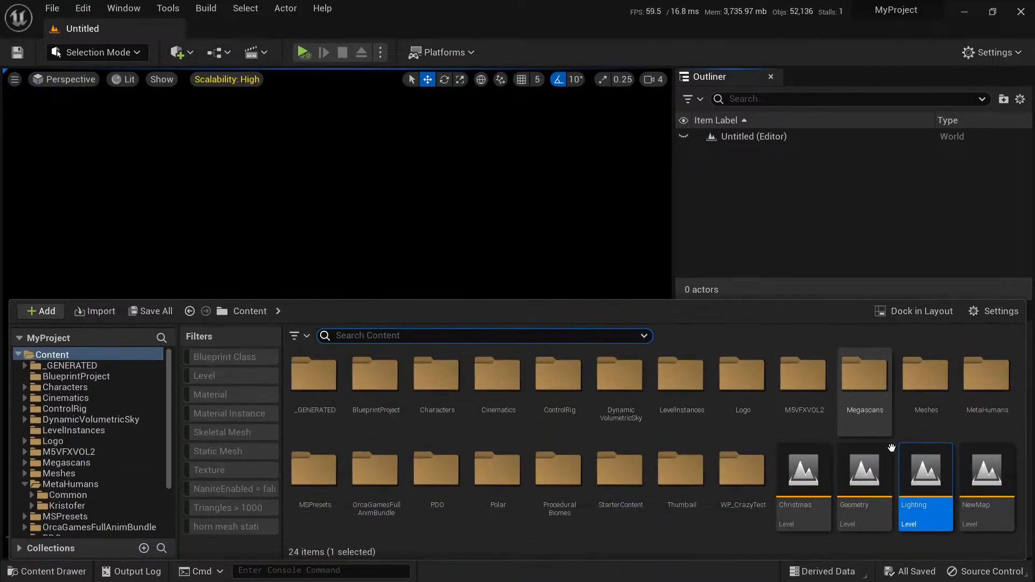
pyautogui.moveTo(919, 488); pyautogui.dragTo(360, 222)
pyautogui.hotkey('ctrl', 'space')
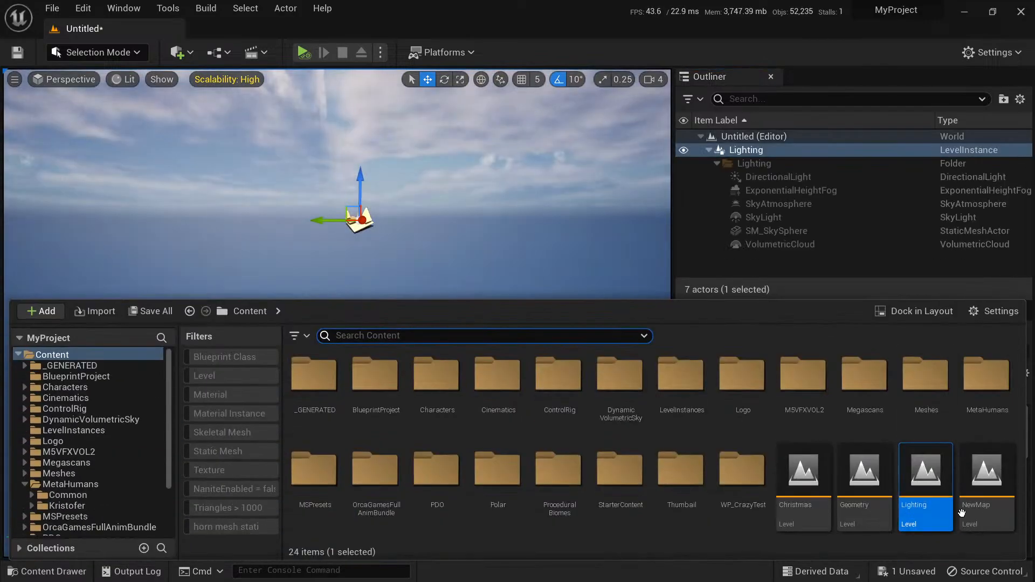
pyautogui.moveTo(875, 481); pyautogui.dragTo(497, 258)
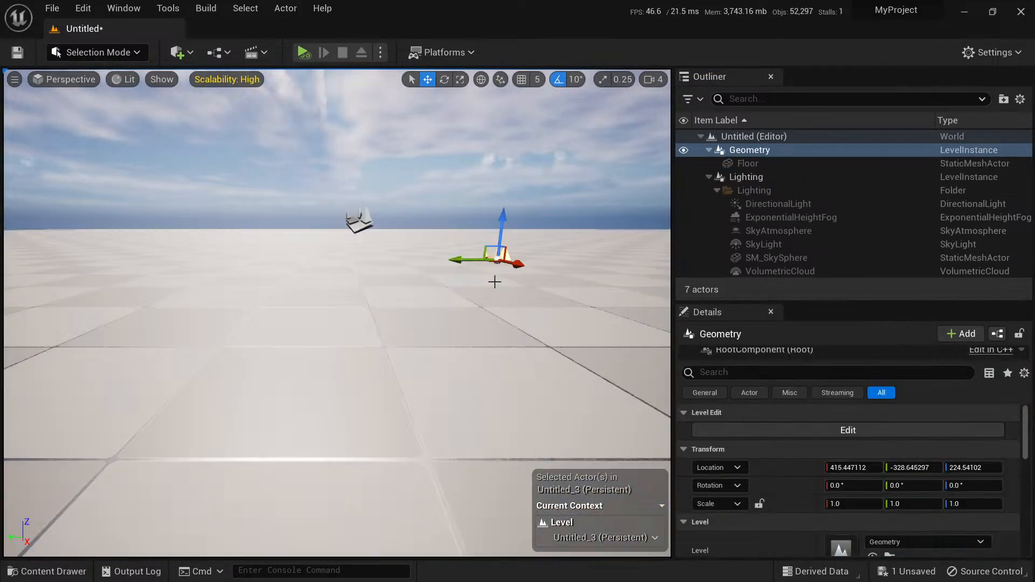
# Reset the location of the Geometry and Lighting level instances together to the default, and deselect them.
pyautogui.keyDown('ctrl'); pyautogui.click(361, 219); pyautogui.keyUp('ctrl')
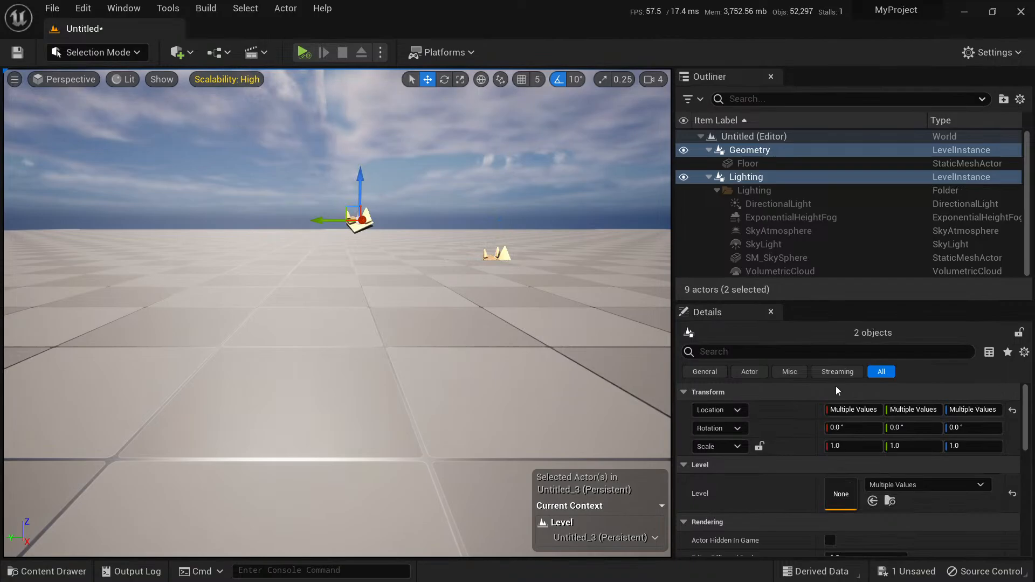
pyautogui.click(1012, 410)
pyautogui.moveTo(402, 221); pyautogui.dragTo(413, 240, button='right')
pyautogui.press('Escape')
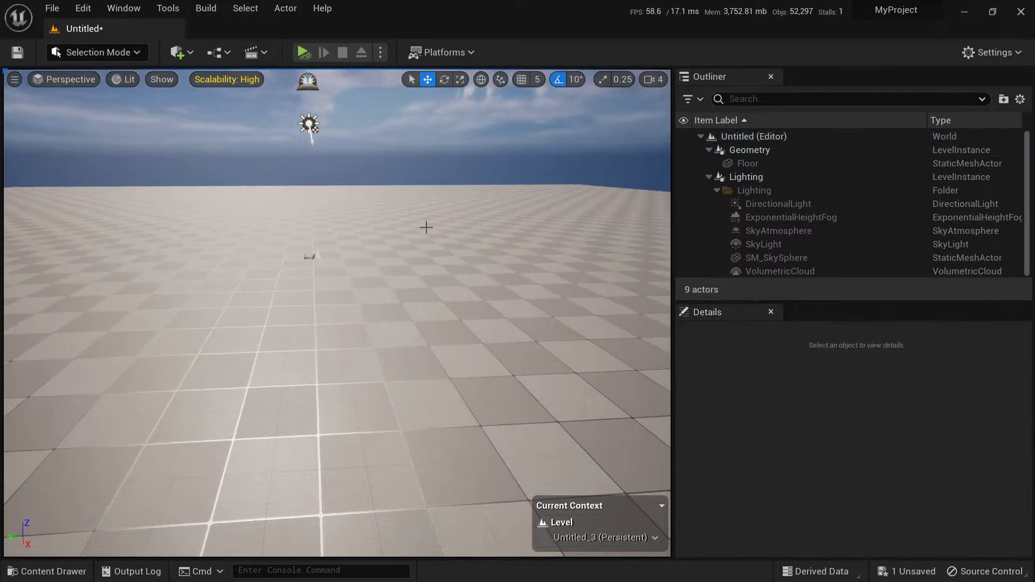